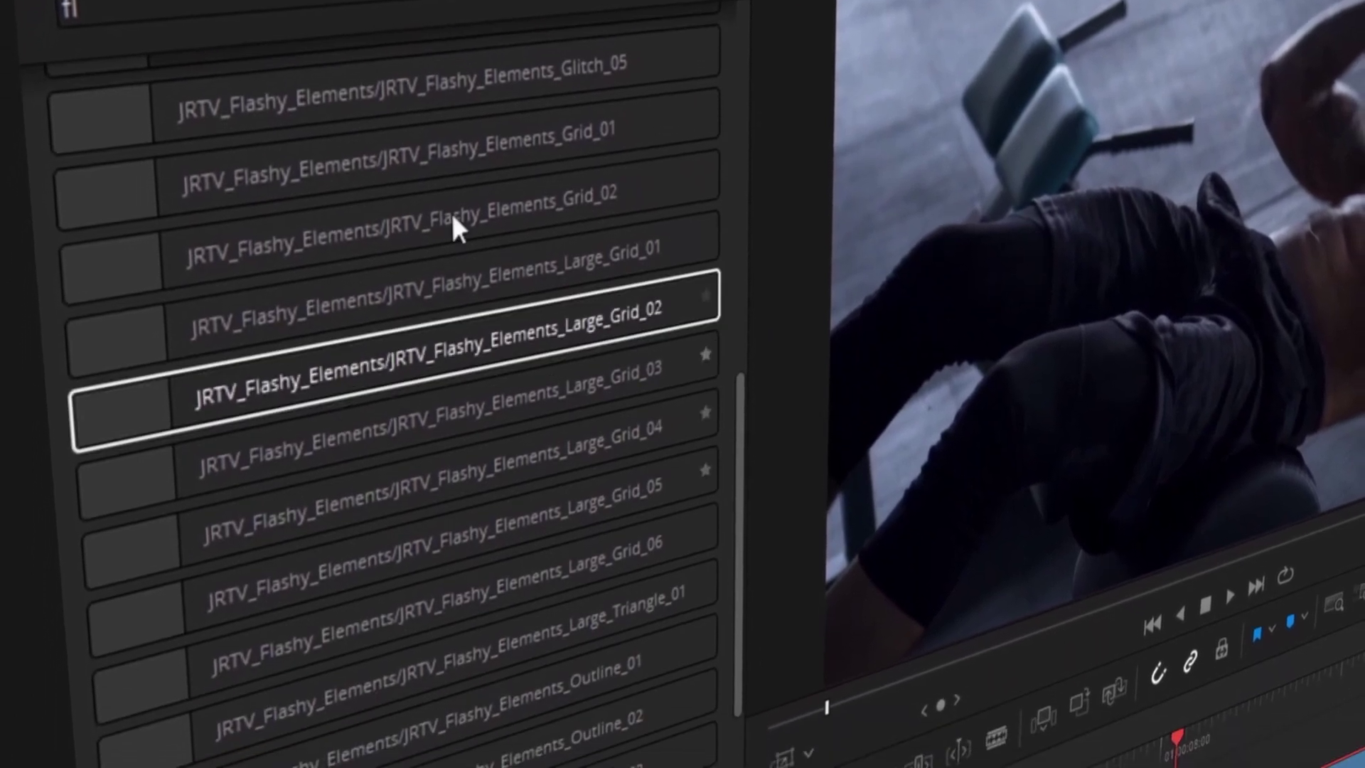
pyautogui.moveTo(452, 253); pyautogui.dragTo(708, 601)
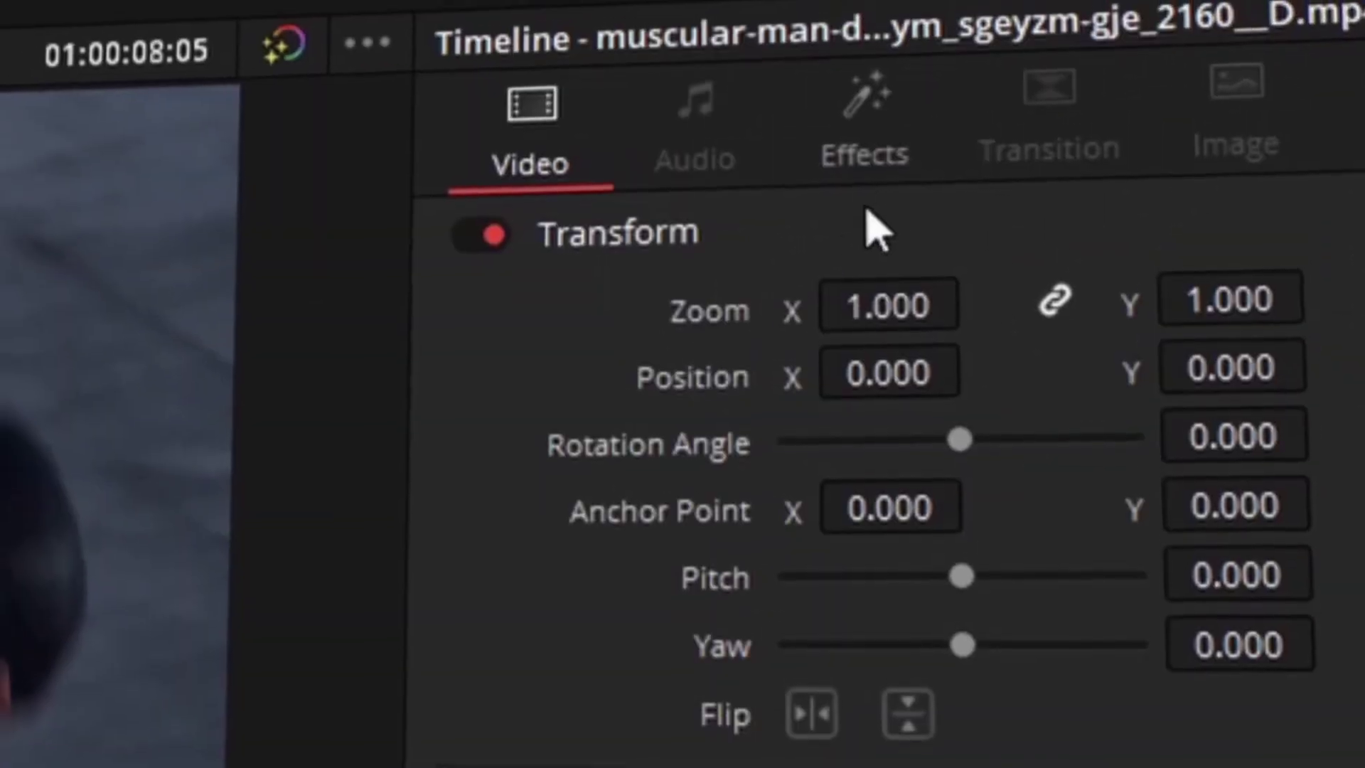
pyautogui.click(1203, 55)
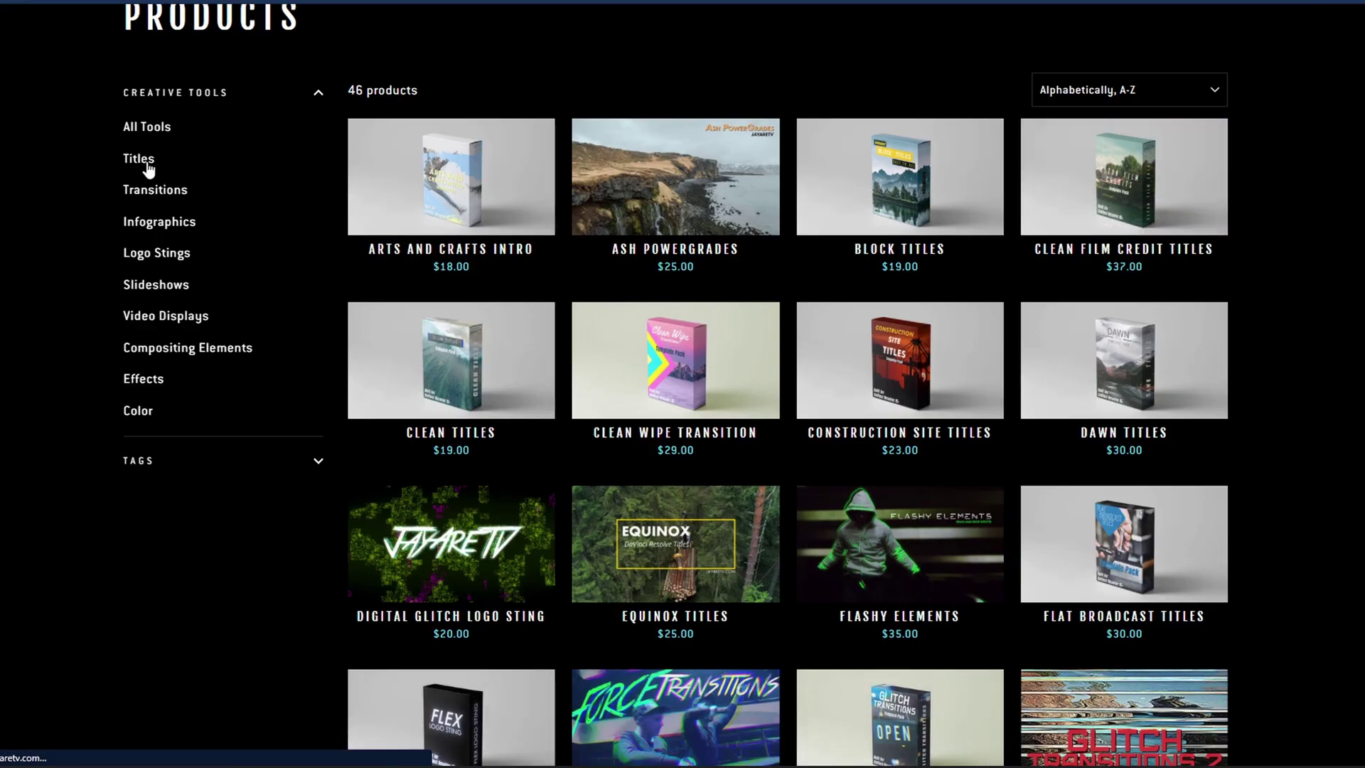
pyautogui.click(146, 162)
pyautogui.scroll(-7, 683, 383)
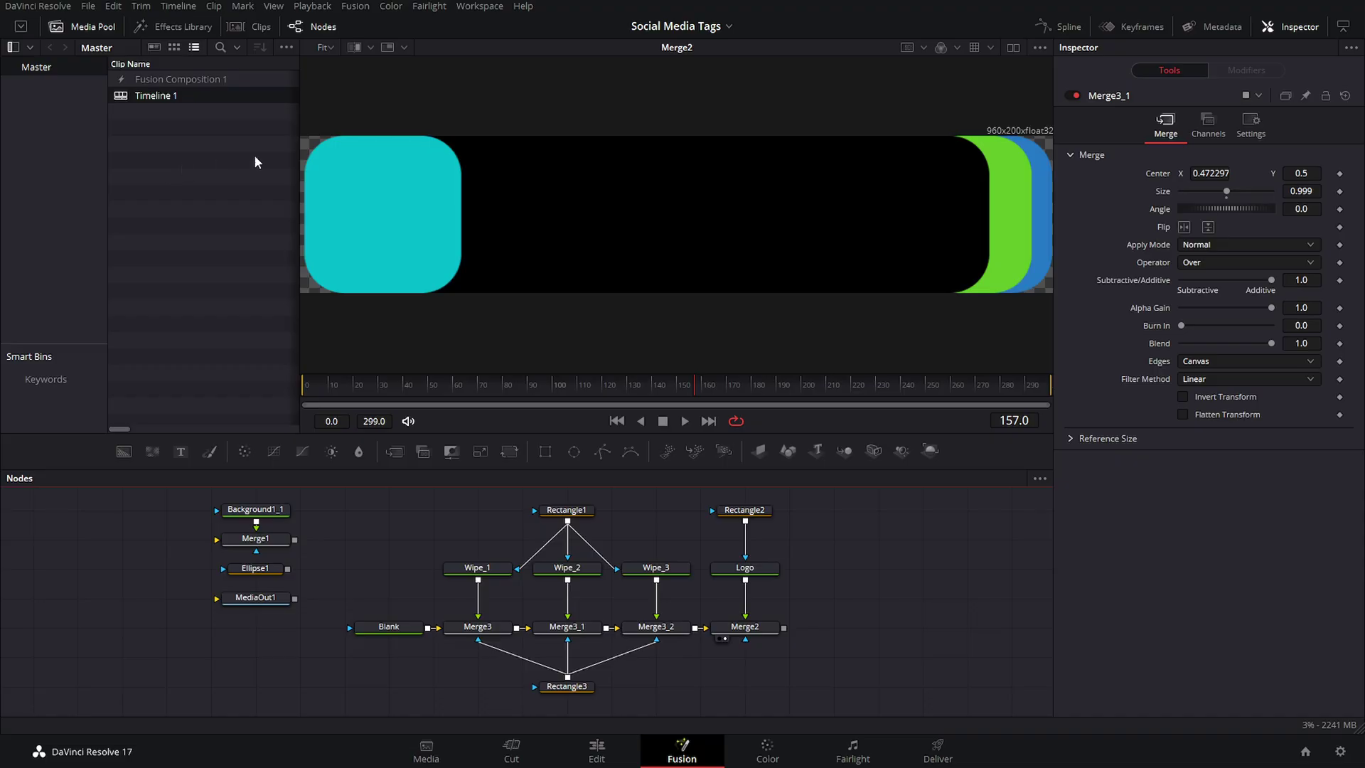
# Step: Add a Media In node and a Loader node in the empty area beside the Rectangle2 and Logo nodes
pyautogui.rightClick(855, 577)
pyautogui.moveTo(952, 335)
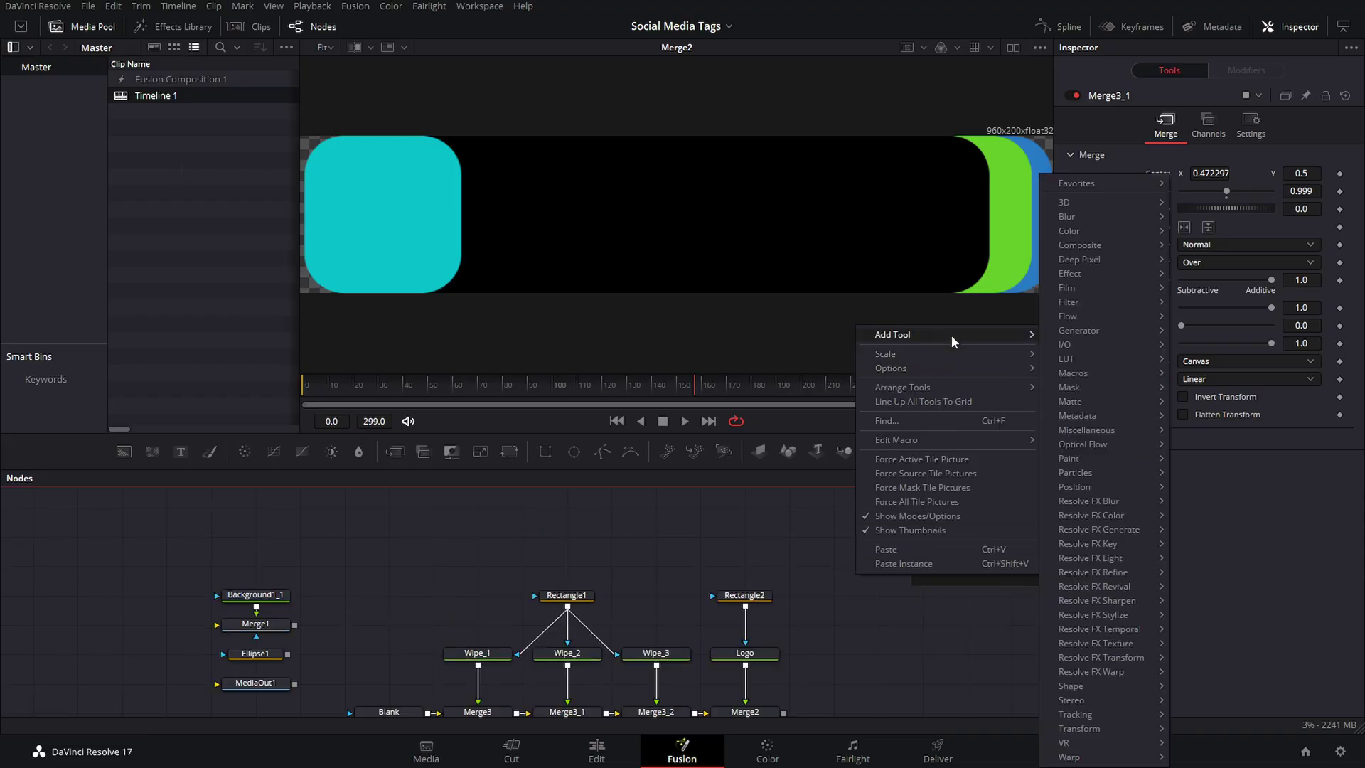
pyautogui.moveTo(1080, 345)
pyautogui.click(1219, 366)
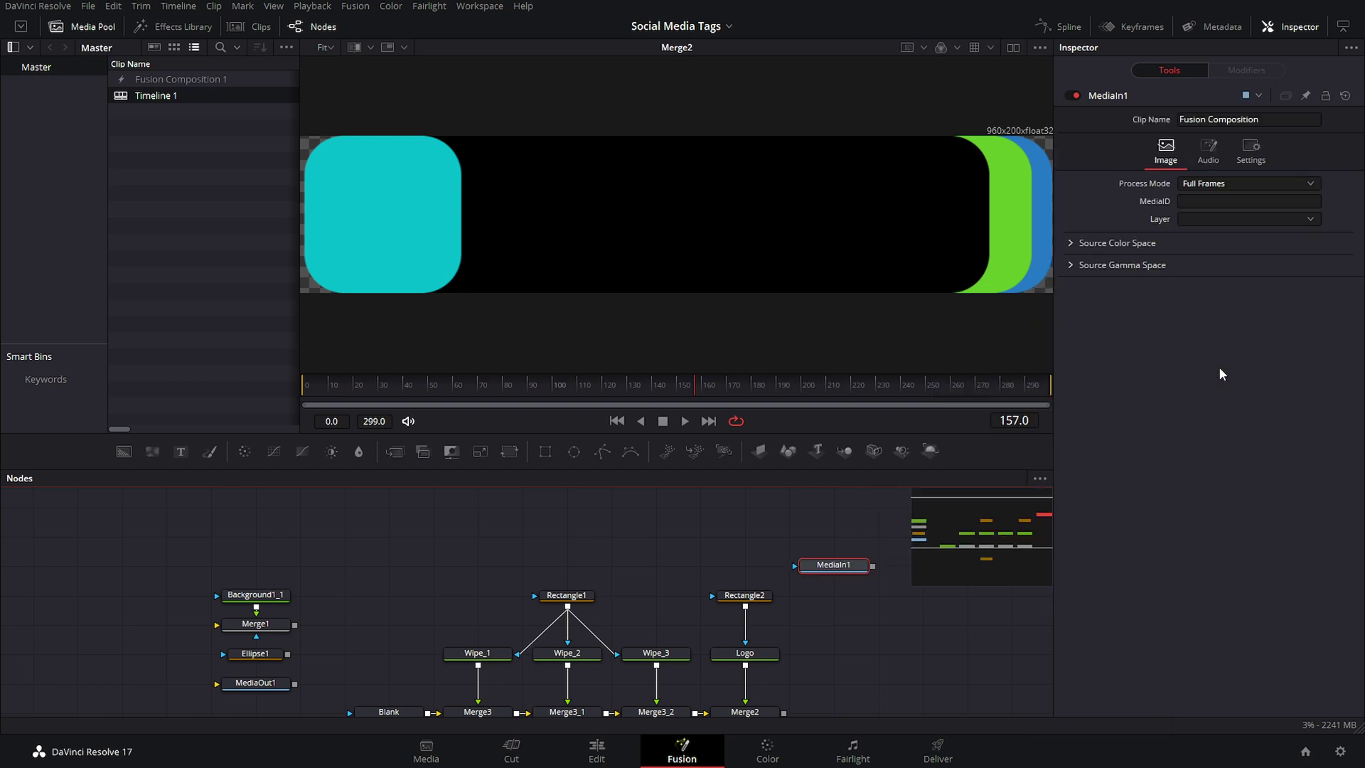
pyautogui.moveTo(851, 565); pyautogui.dragTo(875, 570)
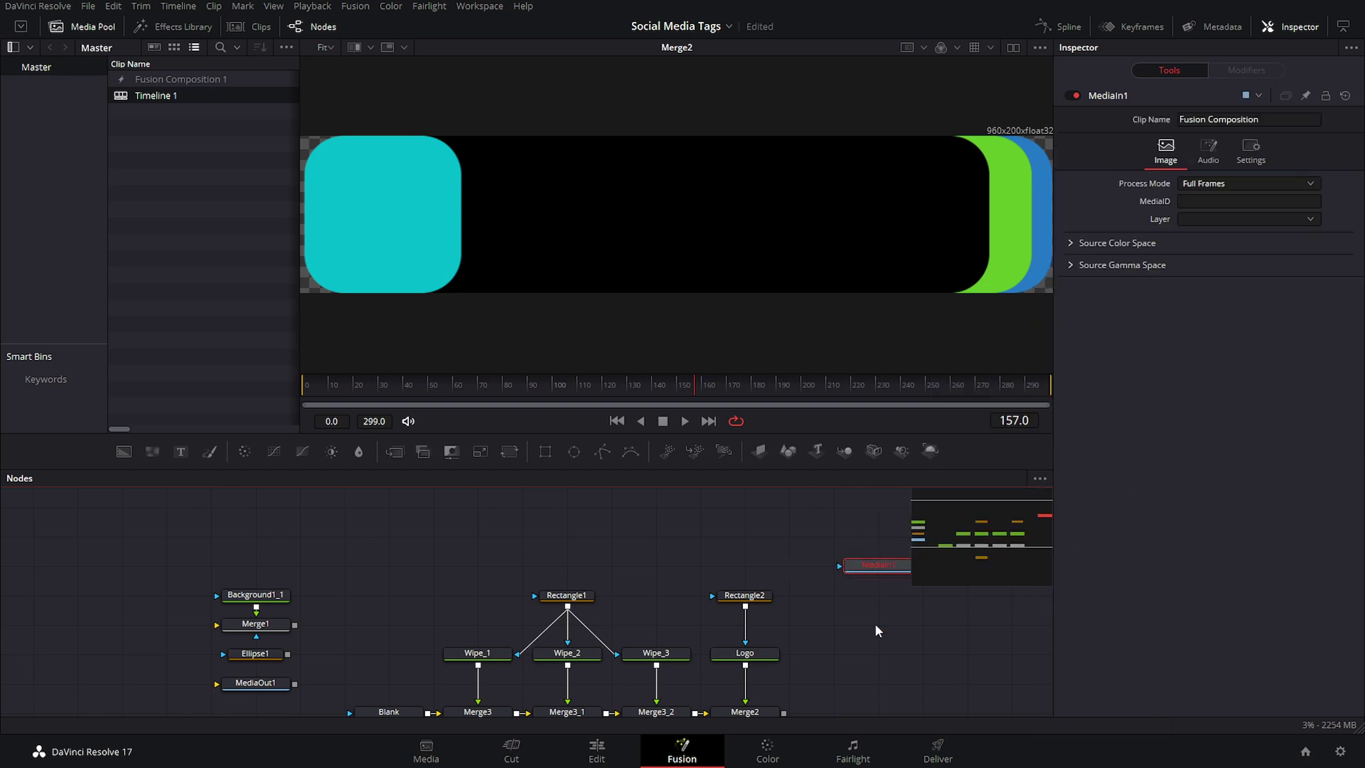
pyautogui.moveTo(876, 625); pyautogui.dragTo(795, 609)
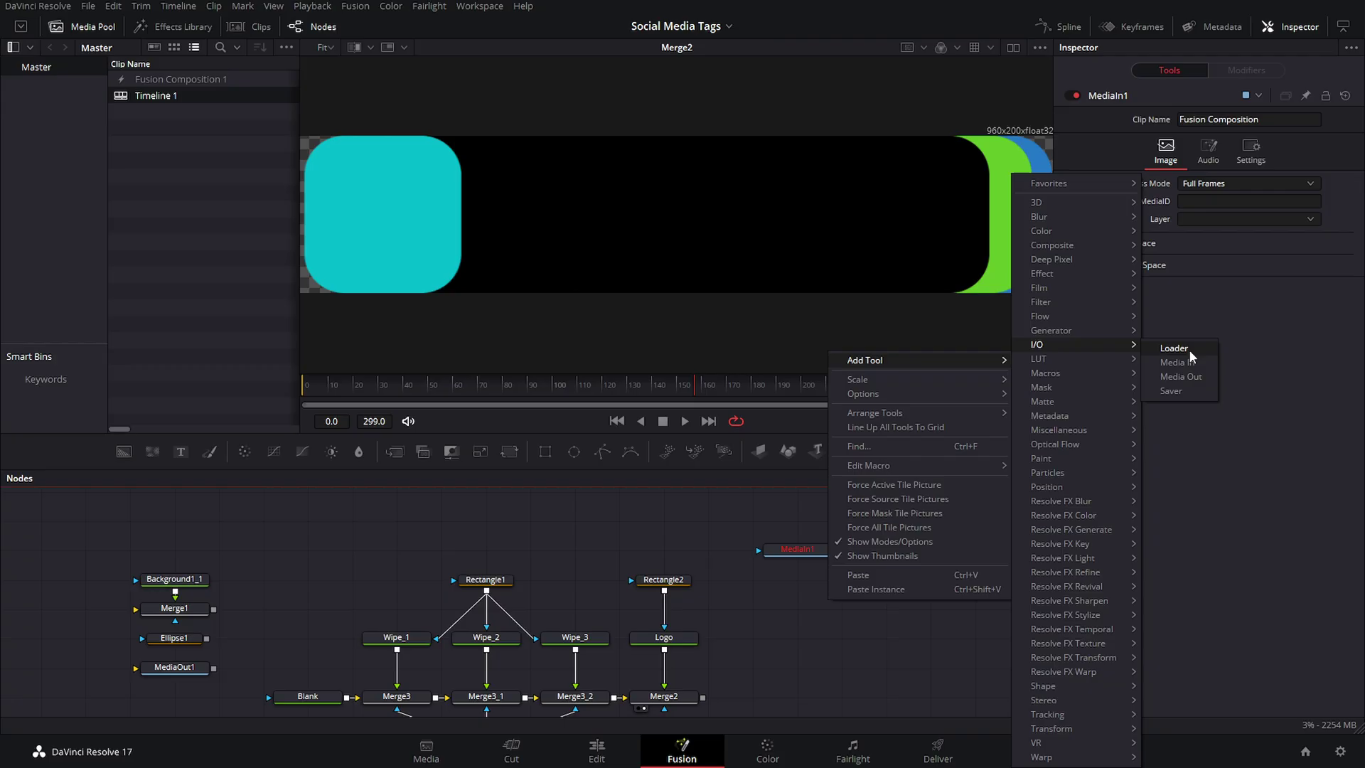
pyautogui.click(1189, 350)
pyautogui.click(819, 611)
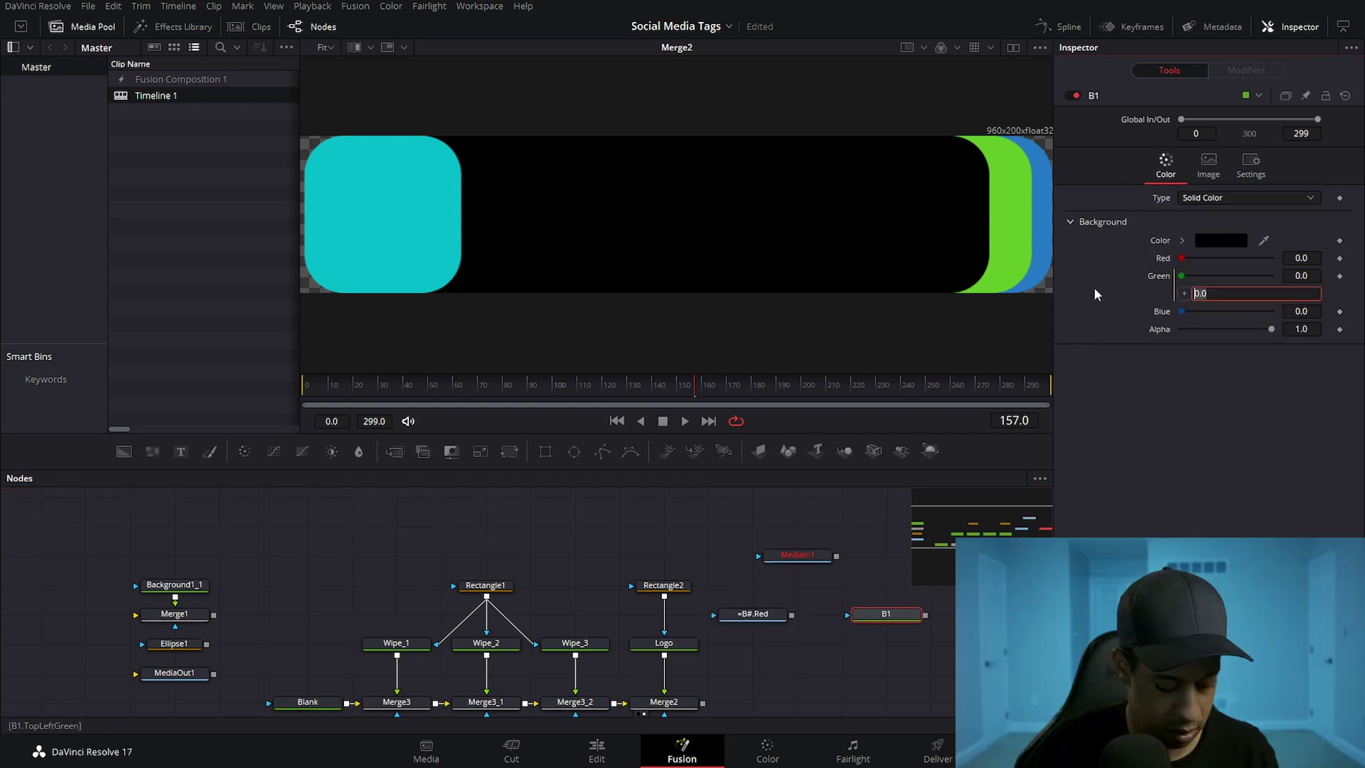
# Step: Set the expression on the B1 background's Green channel to B1.Red
pyautogui.write('B1.Red')
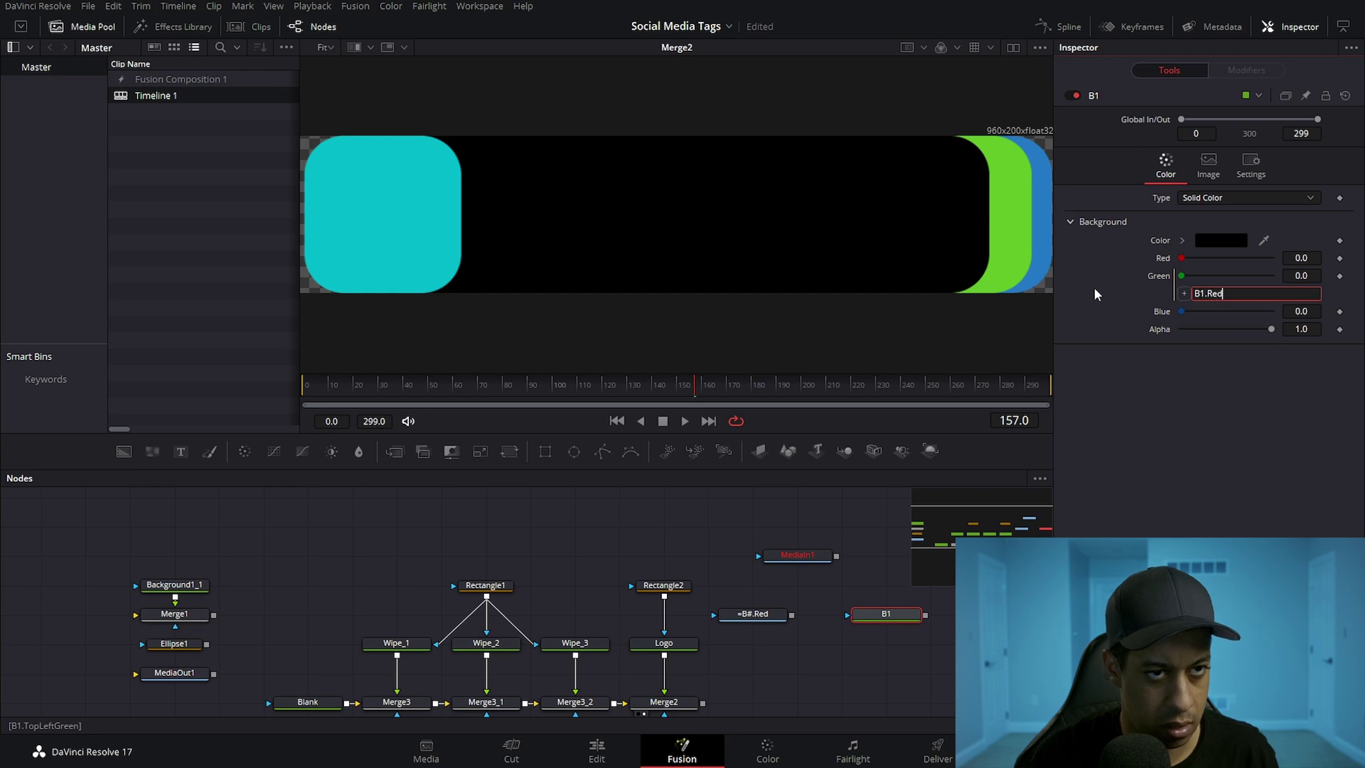
pyautogui.press('Return')
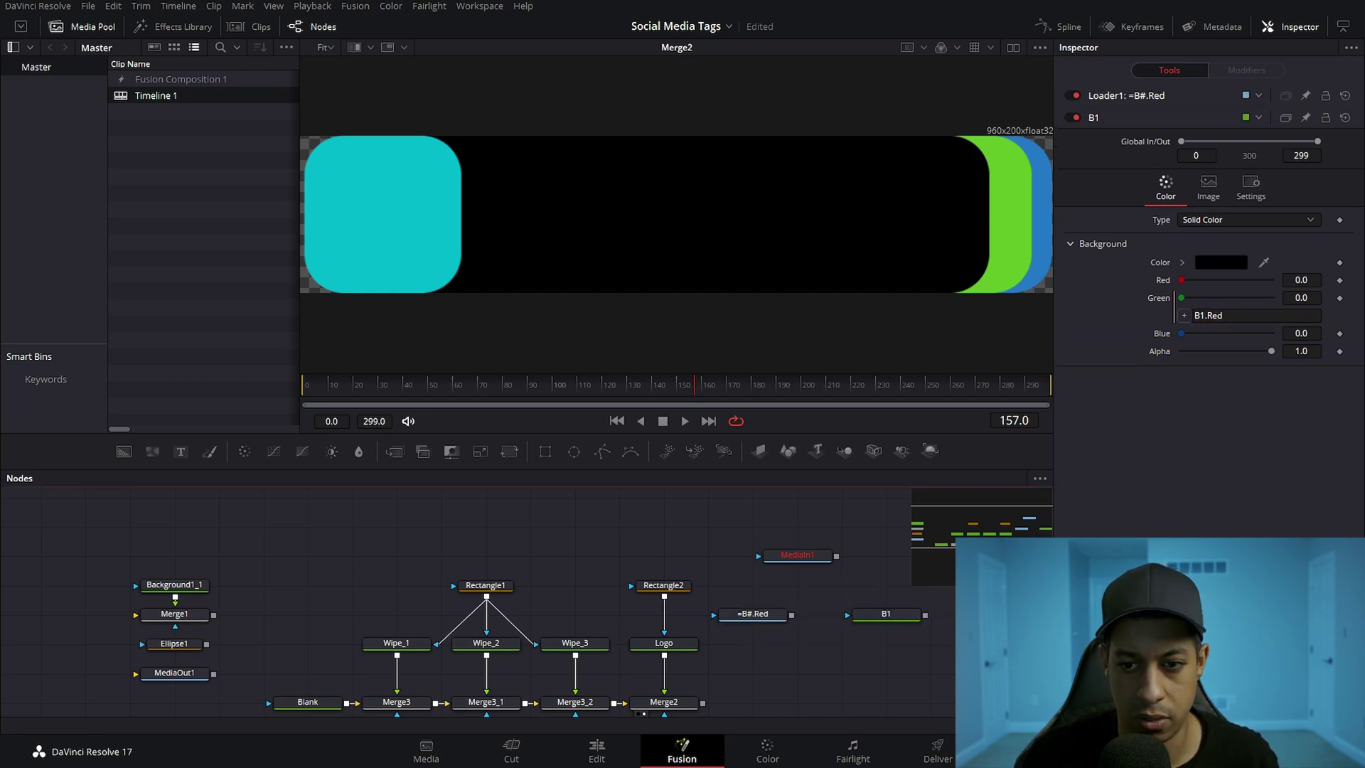
# Step: Switch to Visual Studio Code and highlight the expression on B1's TopLeftGreen line in the node code
pyautogui.press('super')
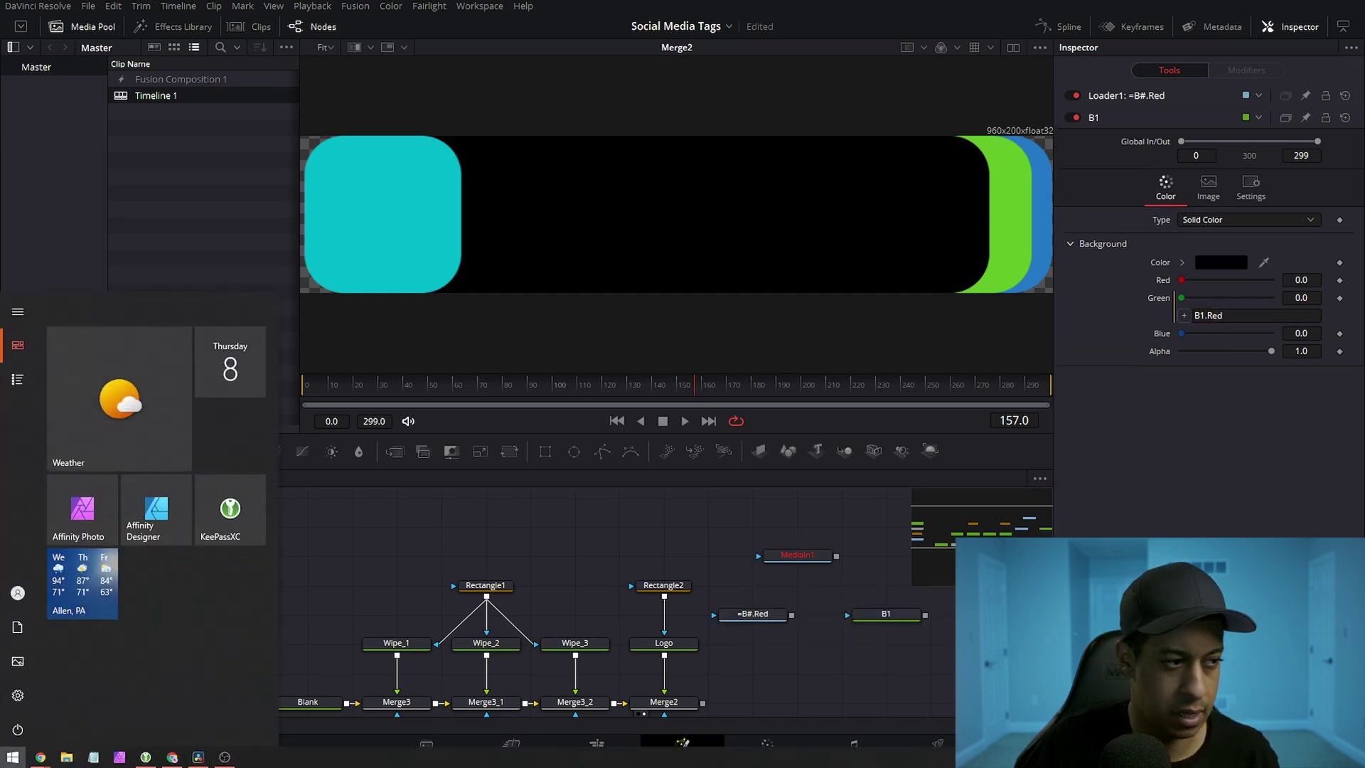
pyautogui.write('vi')
pyautogui.press('Return')
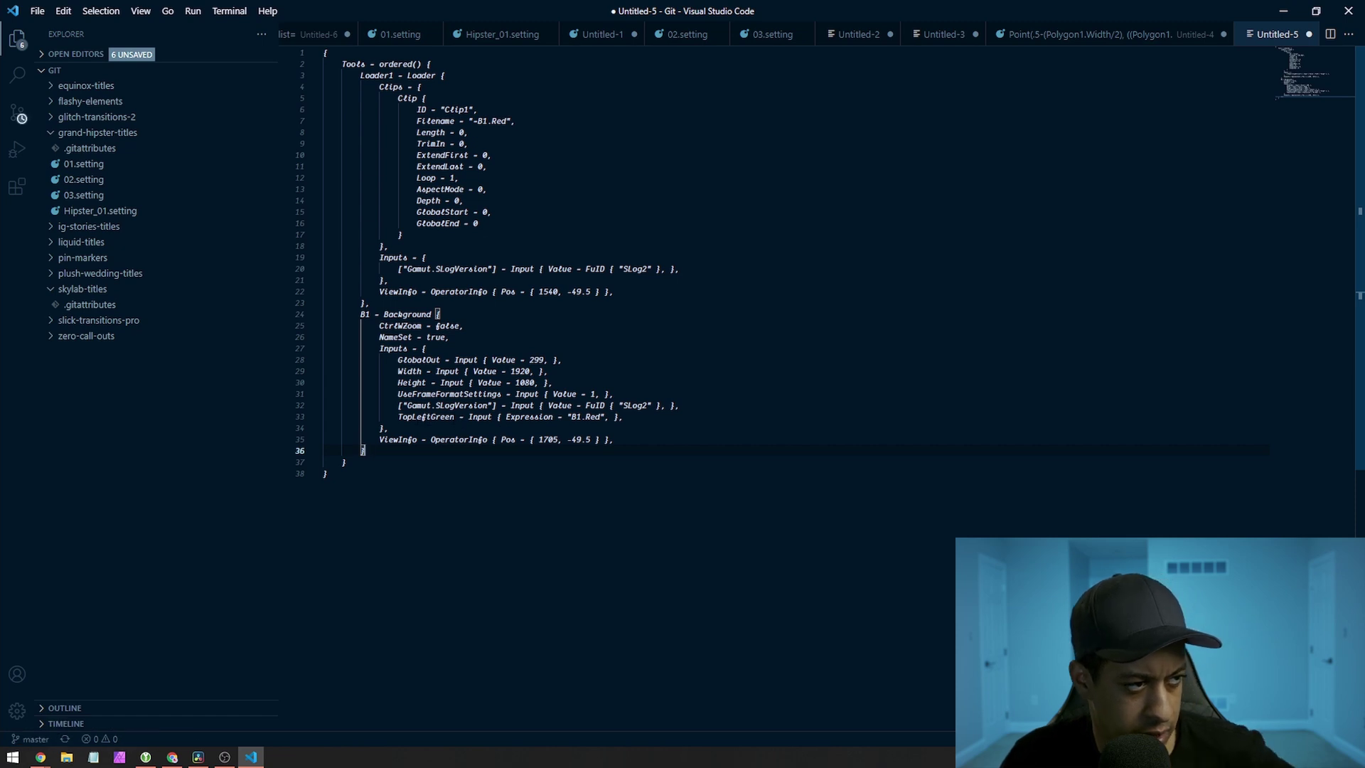
pyautogui.moveTo(497, 417); pyautogui.dragTo(609, 416)
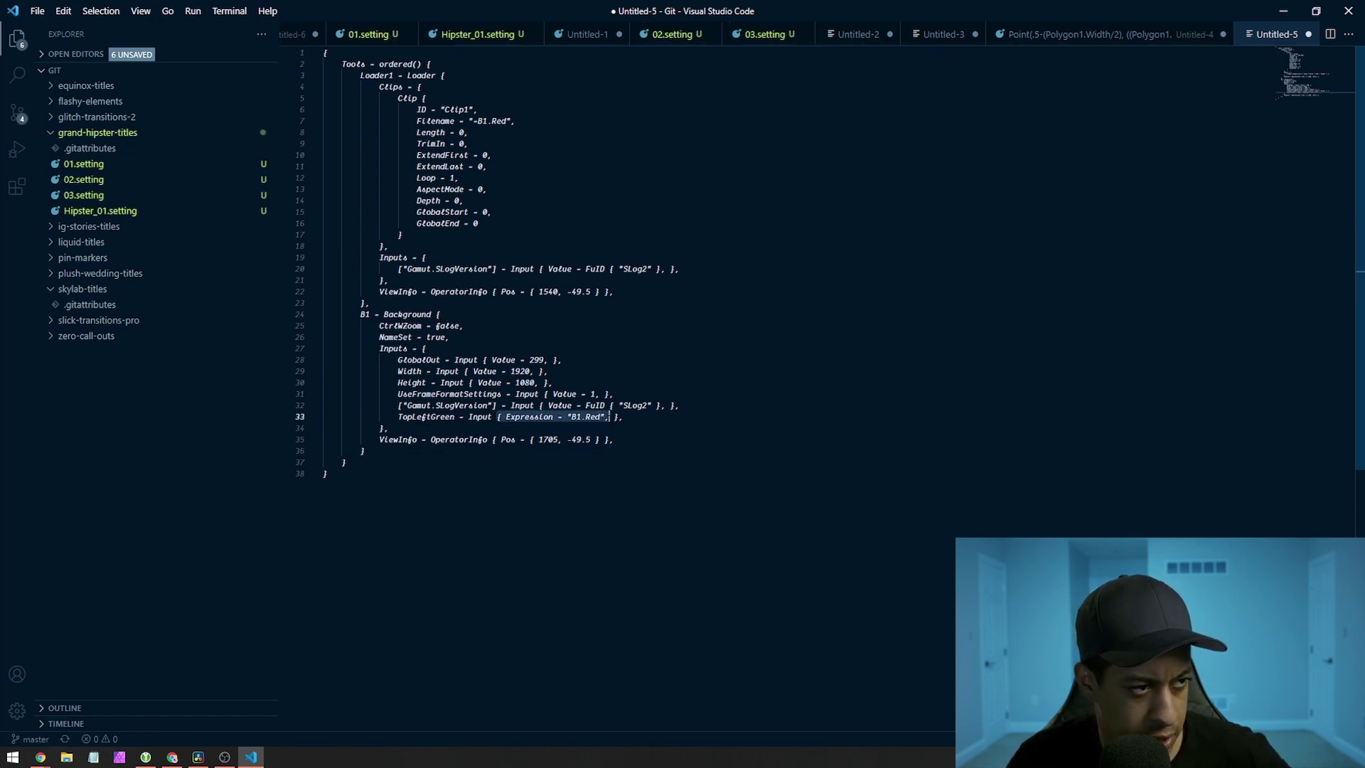
pyautogui.click(663, 449)
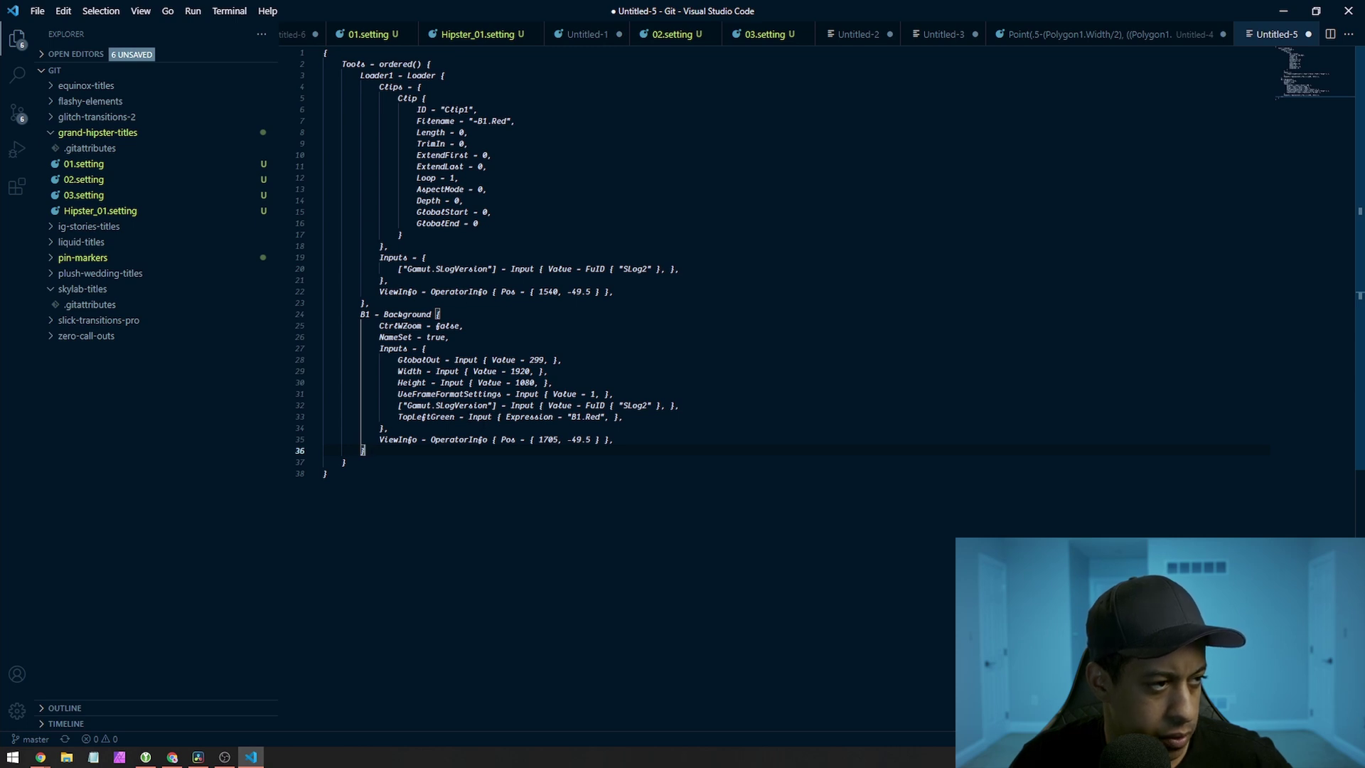
# Step: Replace the Loader clip's Filename value with the Input { Expression = "B1.Red", } text copied from the TopLeftGreen line
pyautogui.moveTo(468, 417); pyautogui.dragTo(619, 416)
pyautogui.hotkey('ctrl', 'c')
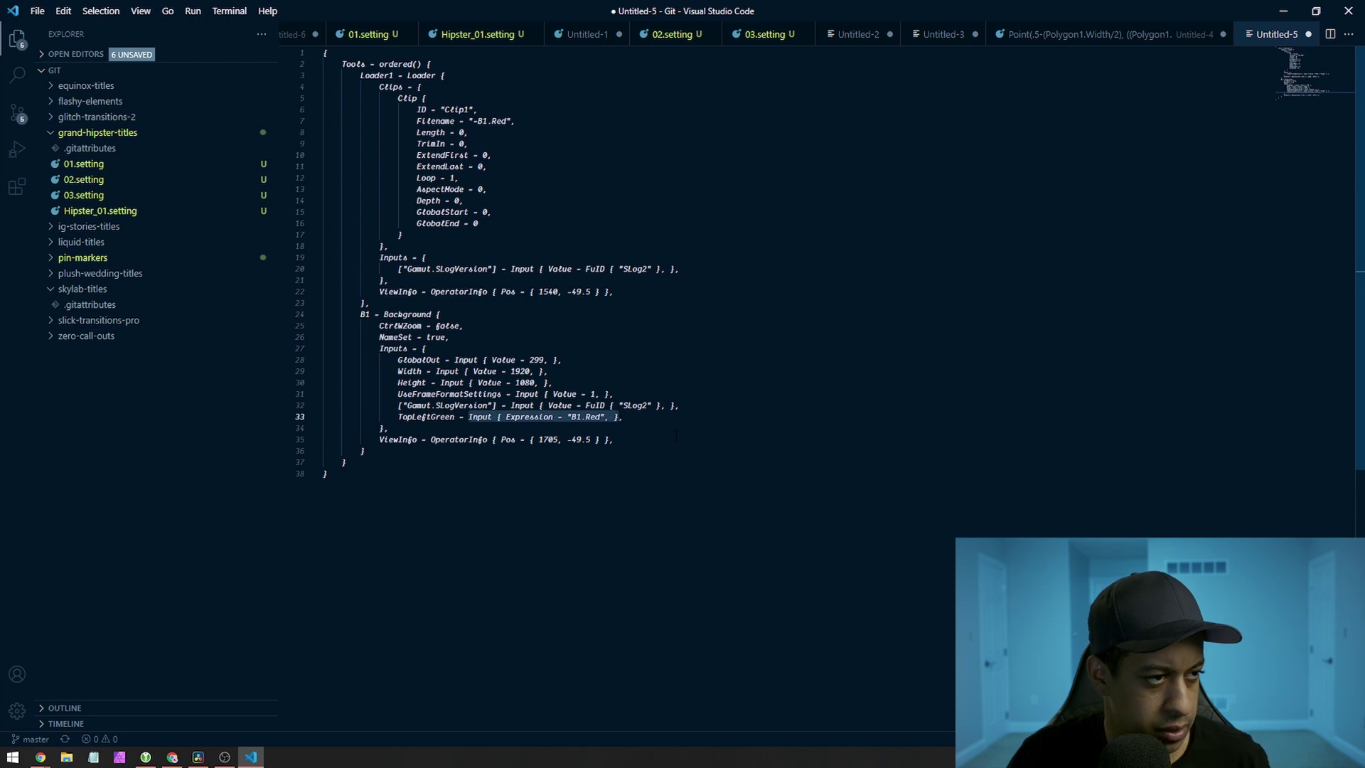
pyautogui.click(480, 121)
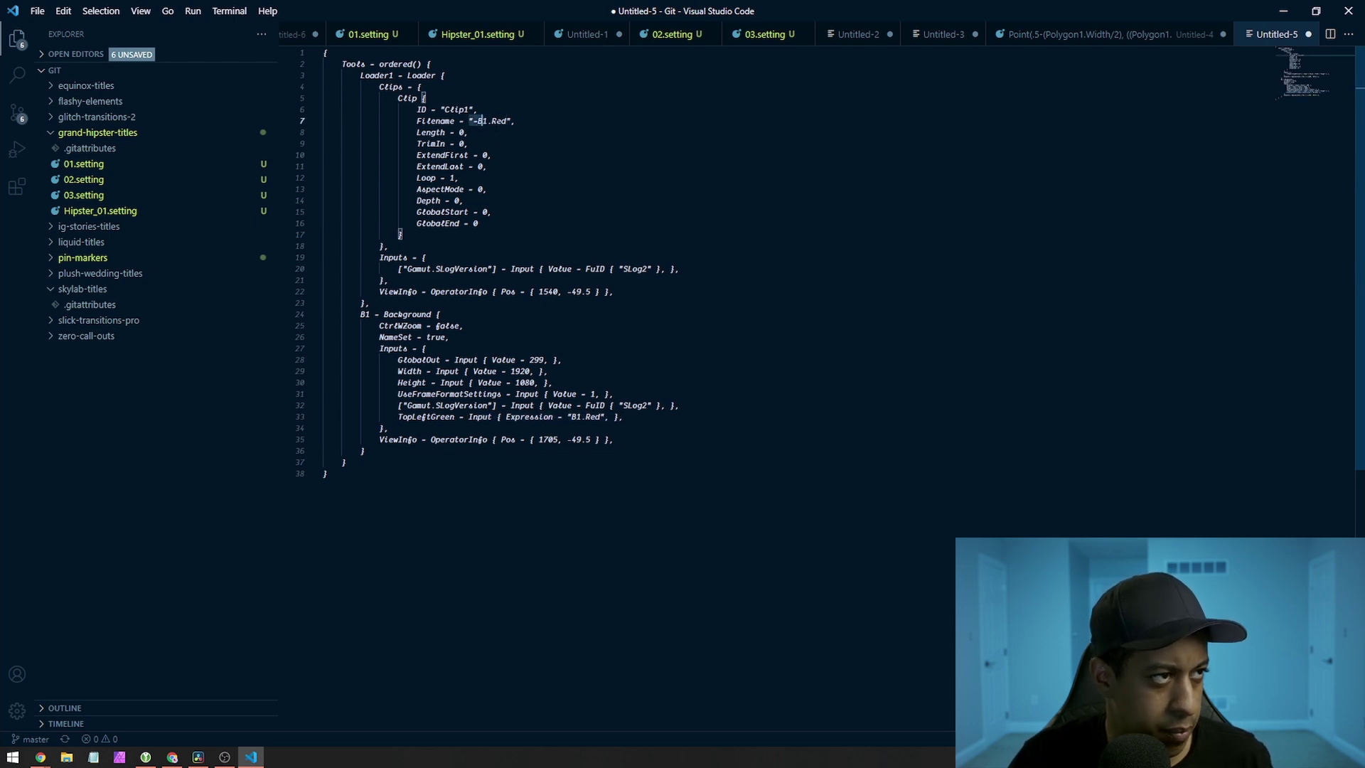
pyautogui.moveTo(480, 121); pyautogui.dragTo(512, 120)
pyautogui.hotkey('ctrl', 'v')
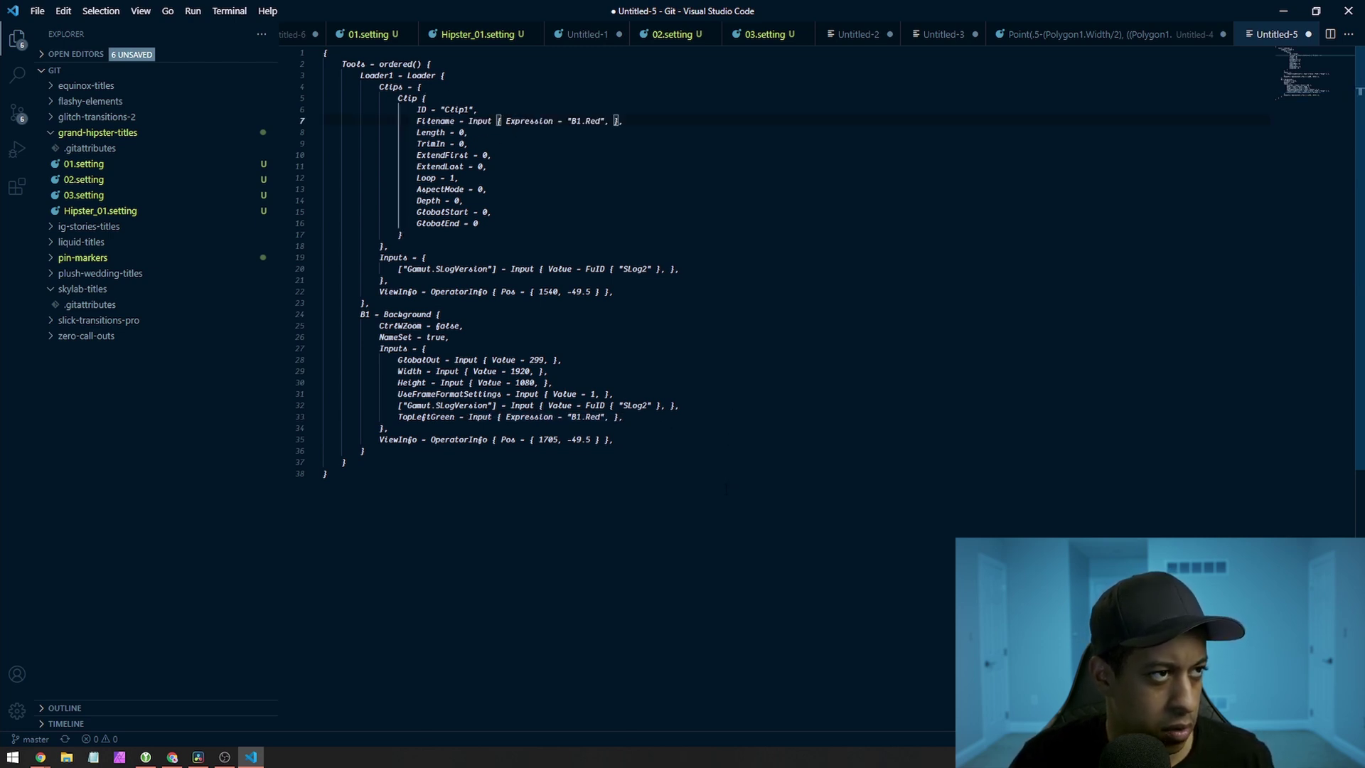
pyautogui.click(701, 481)
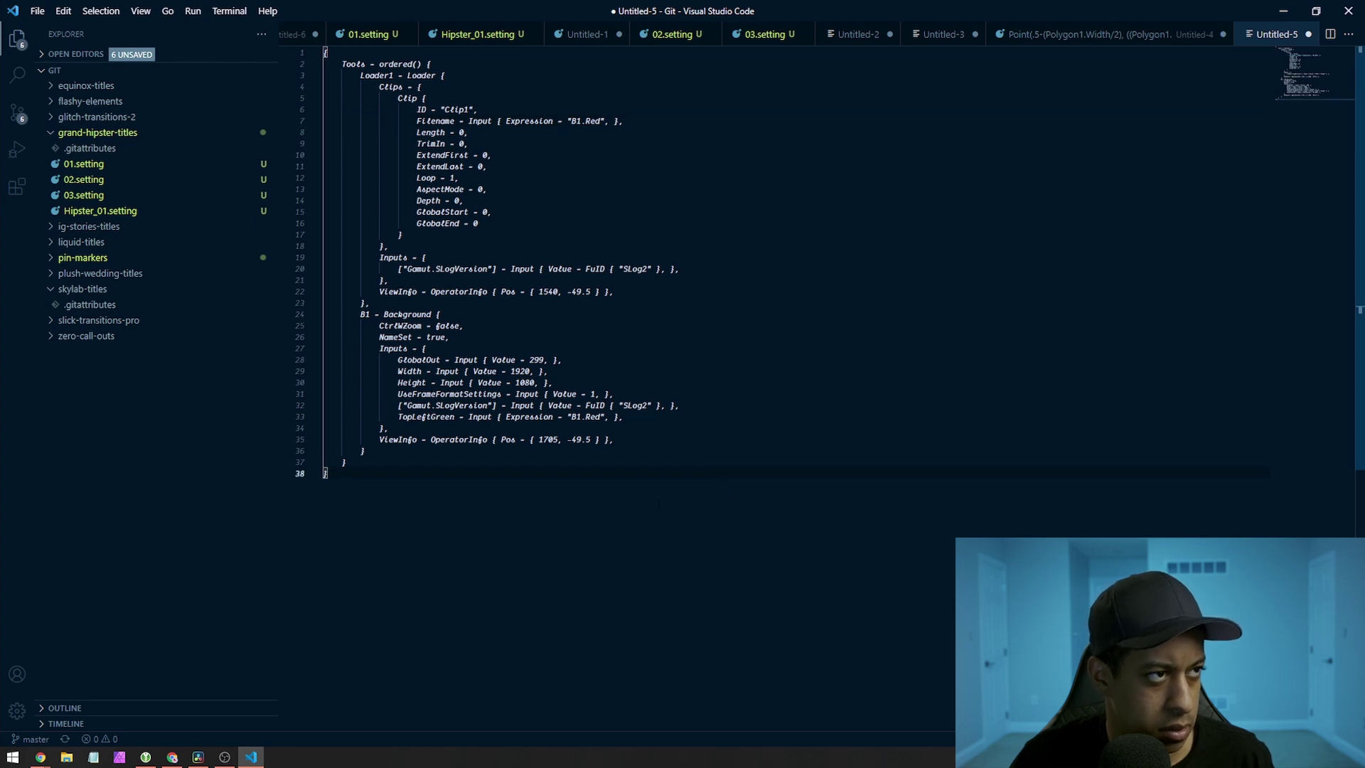
# Step: Copy the whole edited code, switch to DaVinci Resolve, and replace the existing Loader and B1 nodes with the pasted code
pyautogui.hotkey('ctrl', 'a')
pyautogui.hotkey('ctrl', 'c')
pyautogui.hotkey('alt', 'Tab')
pyautogui.hotkey('ctrl', 'v')
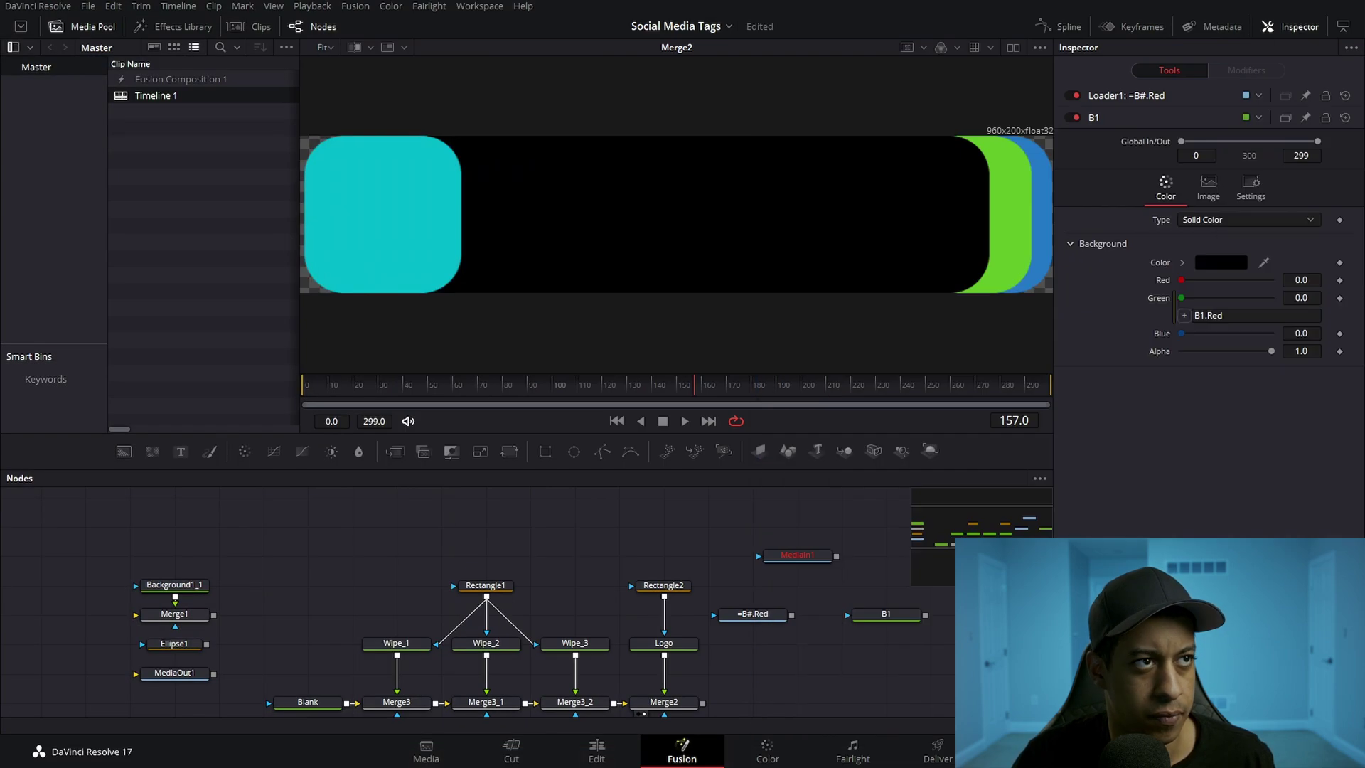
pyautogui.press('Delete')
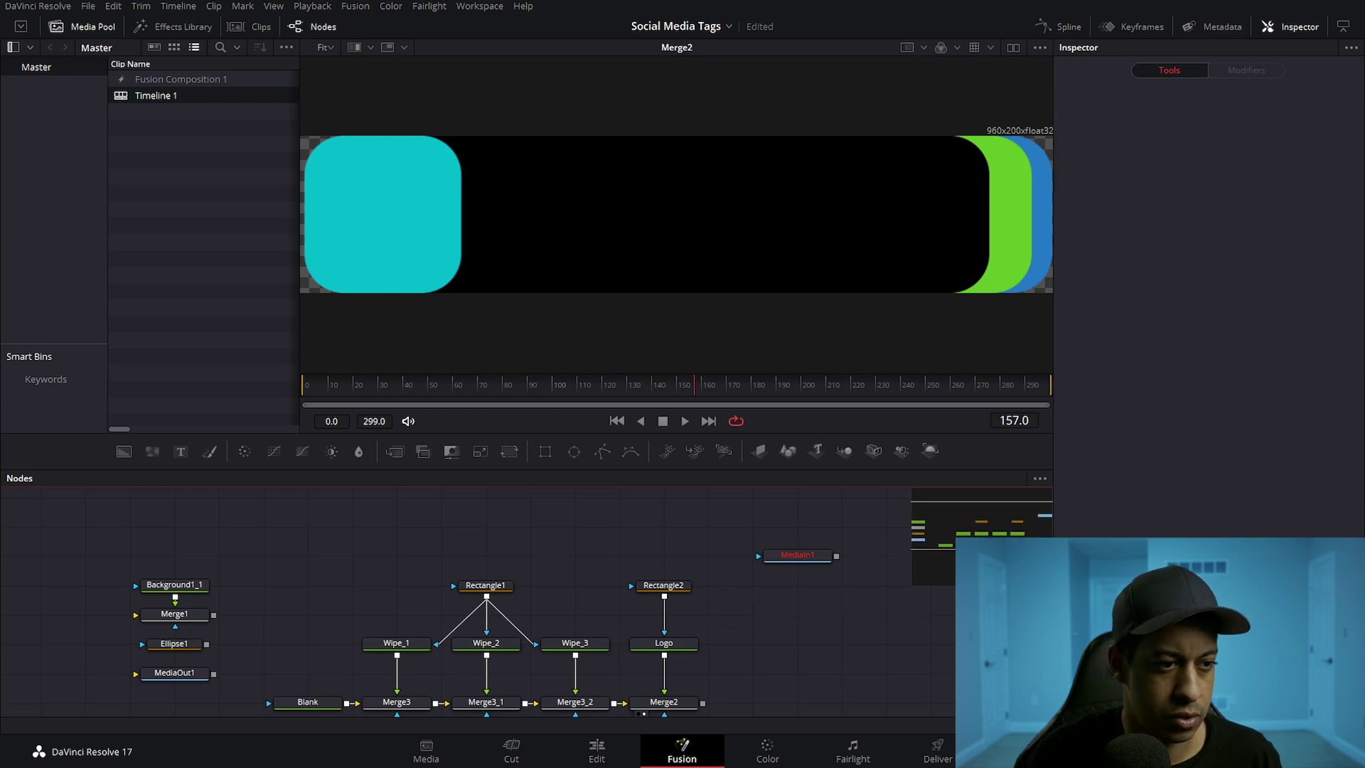
pyautogui.hotkey('ctrl', 'v')
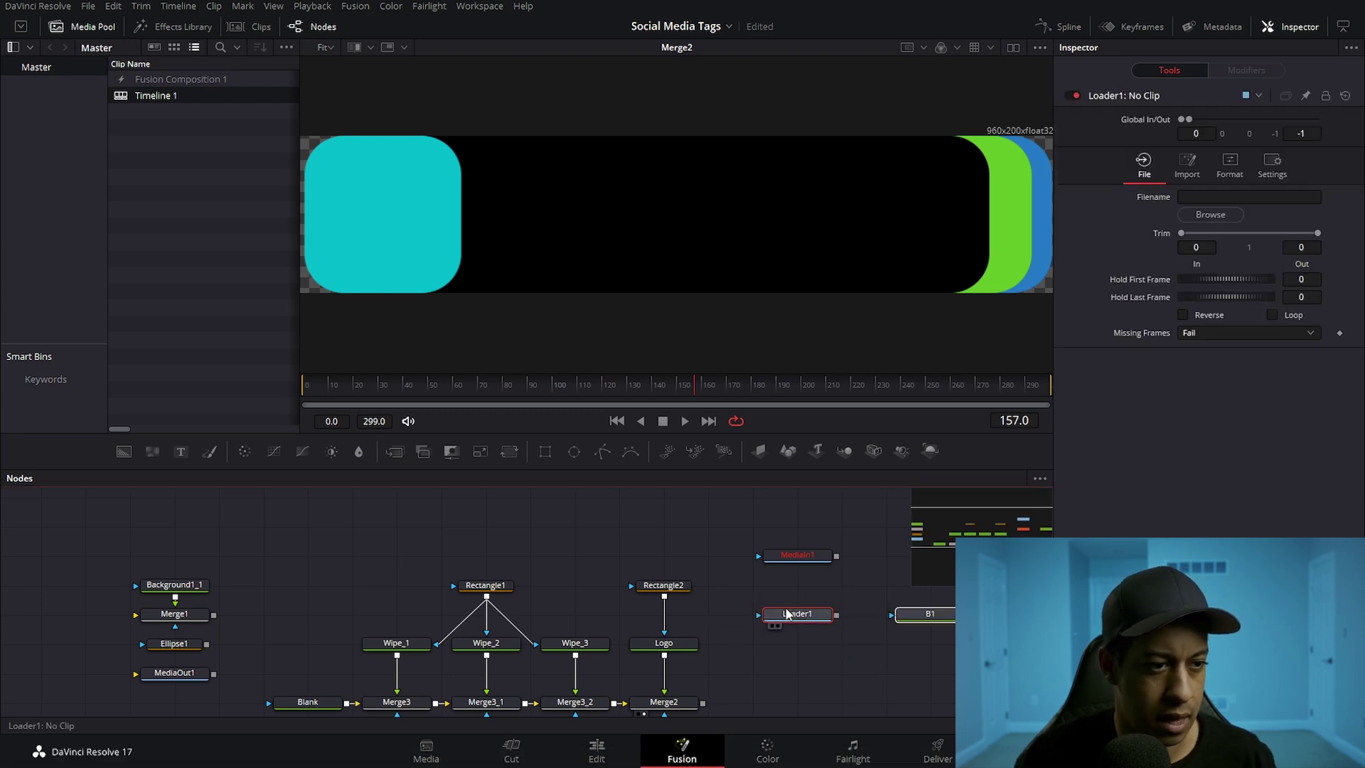
# Step: Check the Green expression on the pasted B1 node and the Filename field on Loader1
pyautogui.click(855, 605)
pyautogui.click(941, 614)
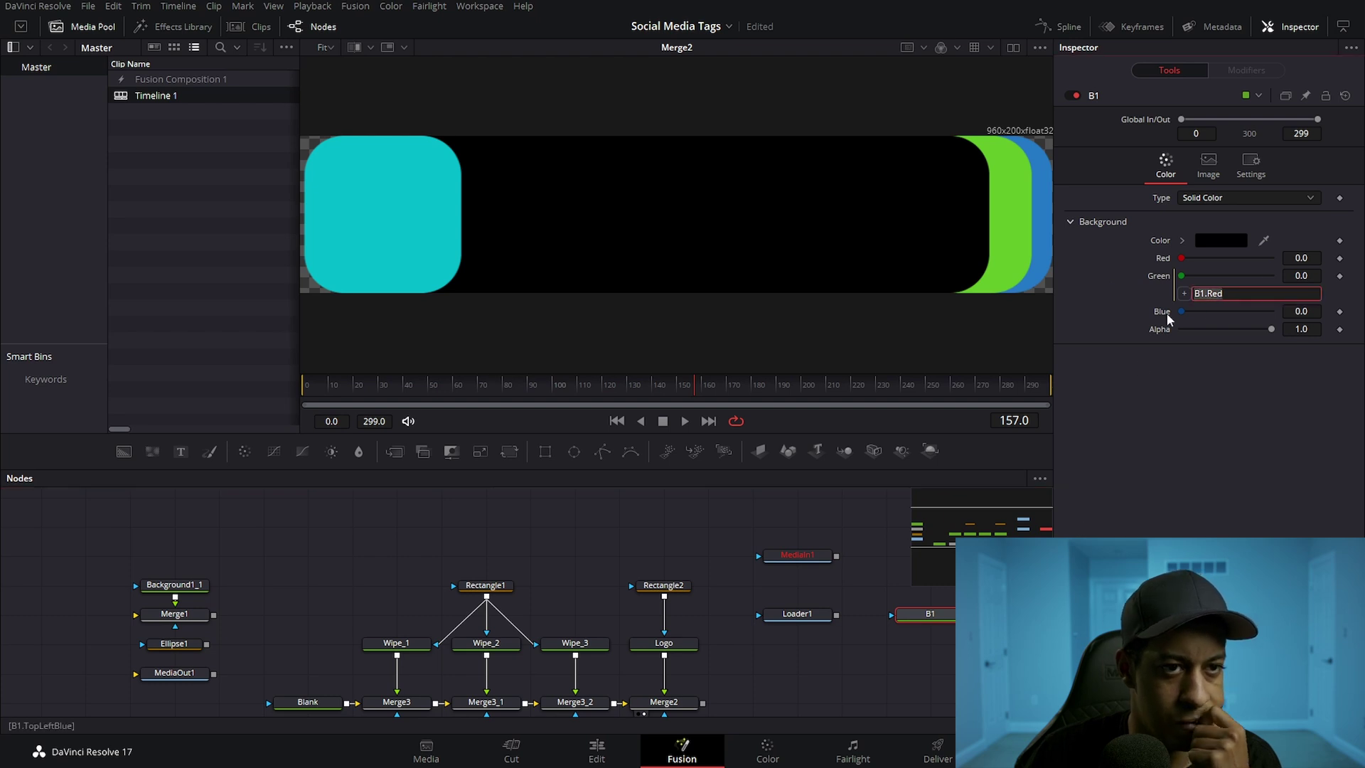
pyautogui.click(804, 617)
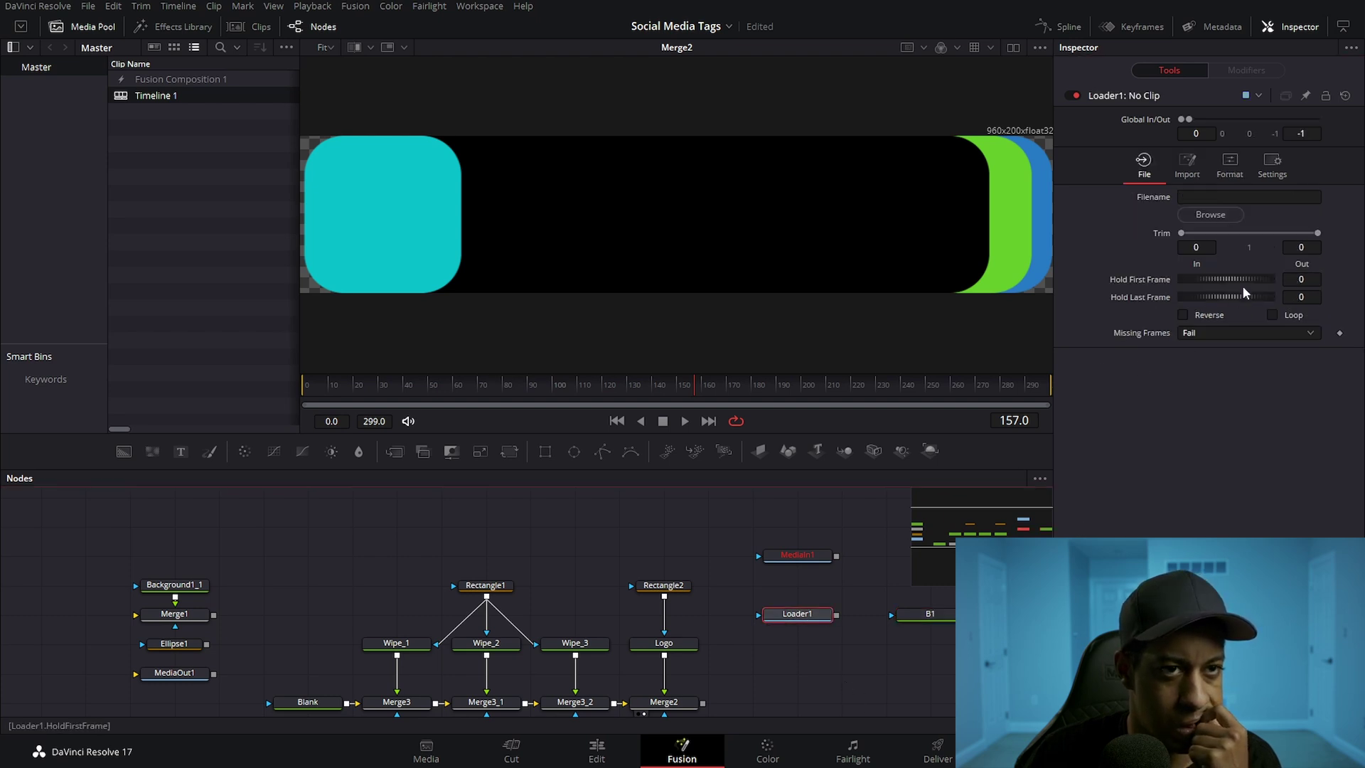
pyautogui.click(1249, 197)
# Step: Copy the Loader1 and B1 nodes and paste their code below the existing code in Visual Studio Code
pyautogui.moveTo(975, 656); pyautogui.dragTo(769, 614)
pyautogui.click(959, 654)
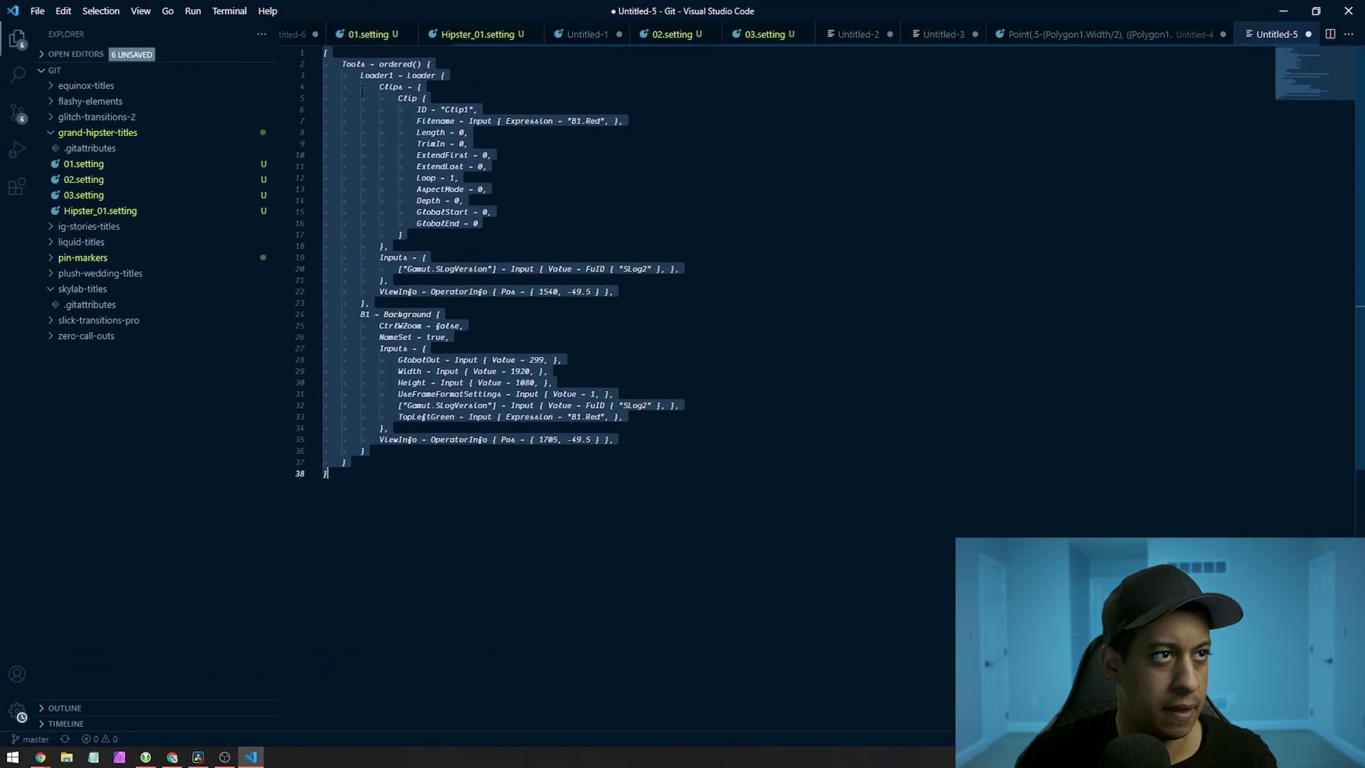
pyautogui.click(364, 450)
pyautogui.click(328, 474)
pyautogui.press('Return')
pyautogui.press('Return')
pyautogui.press('Return')
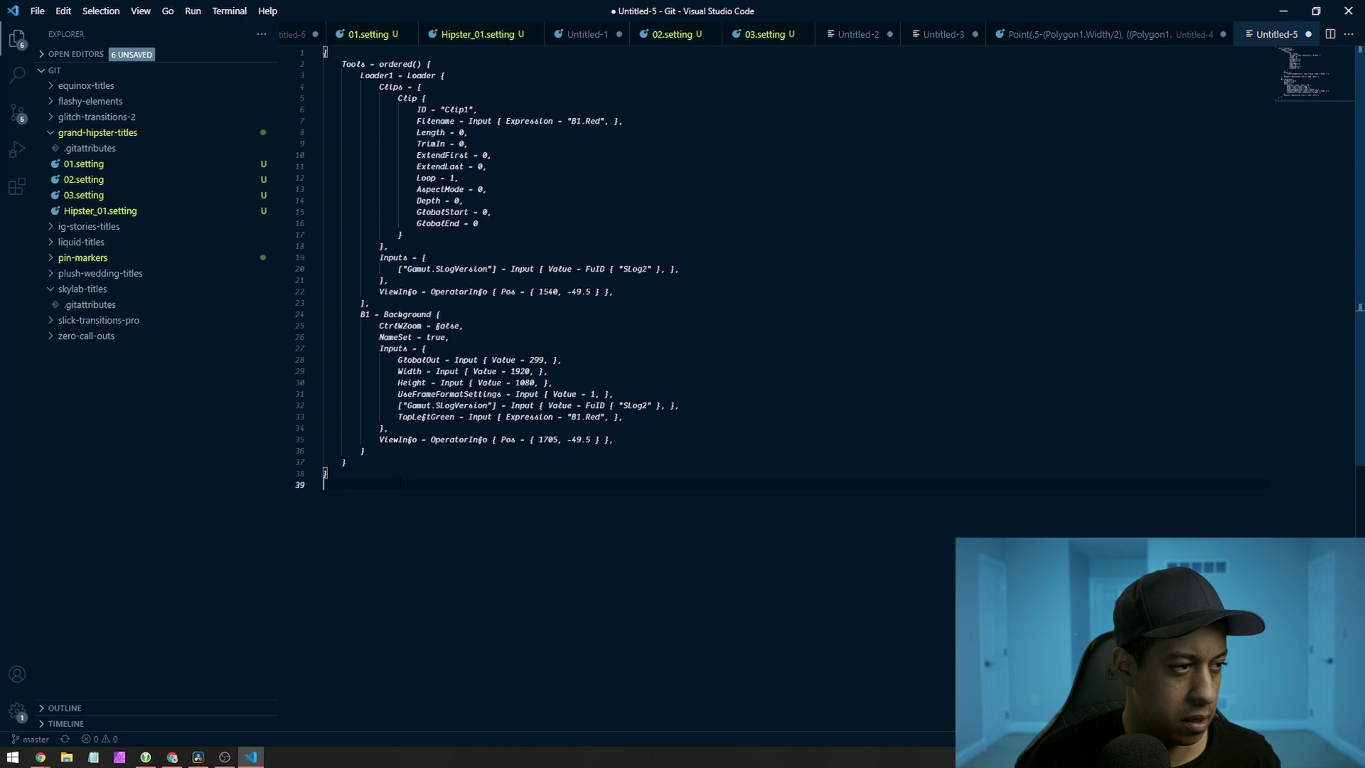
pyautogui.hotkey('ctrl', 'v')
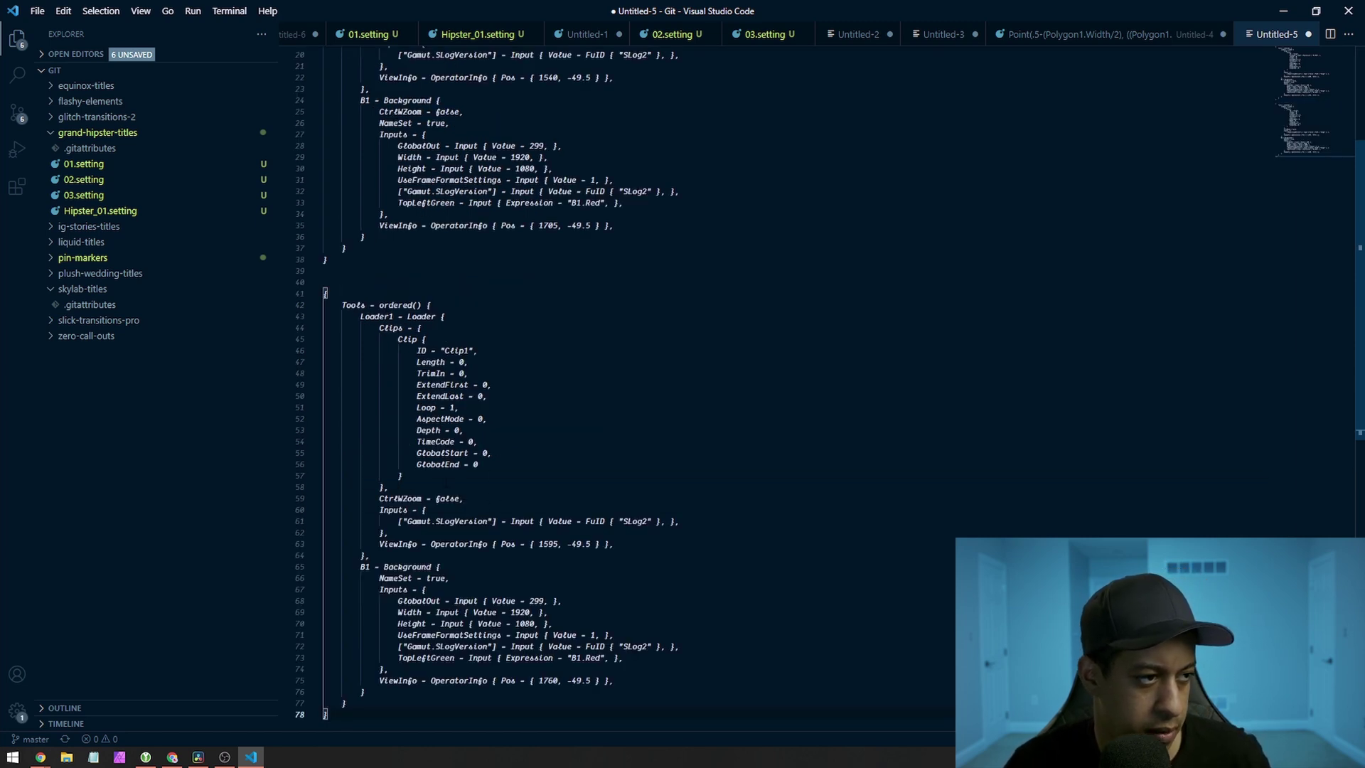
# Step: Compare the Loader clip entries, including Filename and Depth, between the edited code and the newly pasted code
pyautogui.scroll(2, 602, 447)
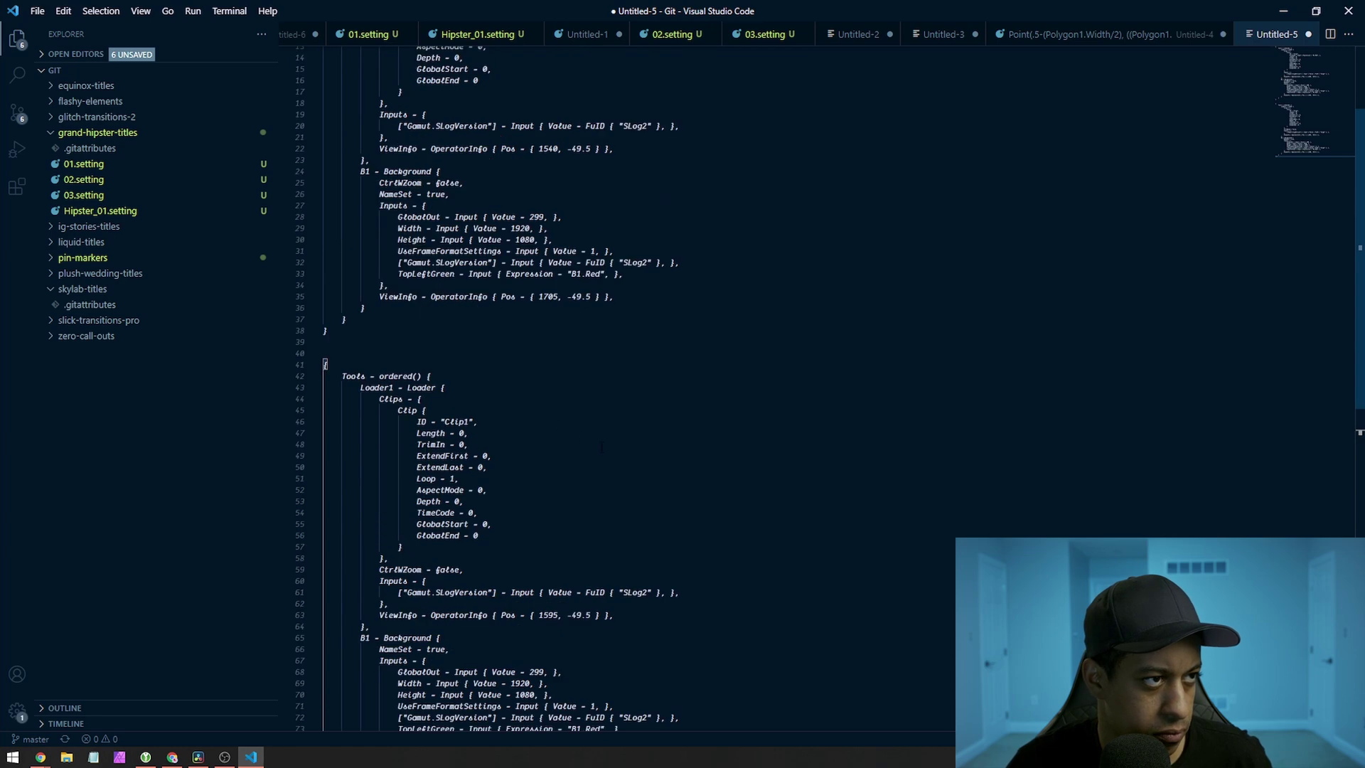
pyautogui.scroll(4, 601, 447)
pyautogui.moveTo(446, 132); pyautogui.dragTo(478, 121)
pyautogui.click(431, 519)
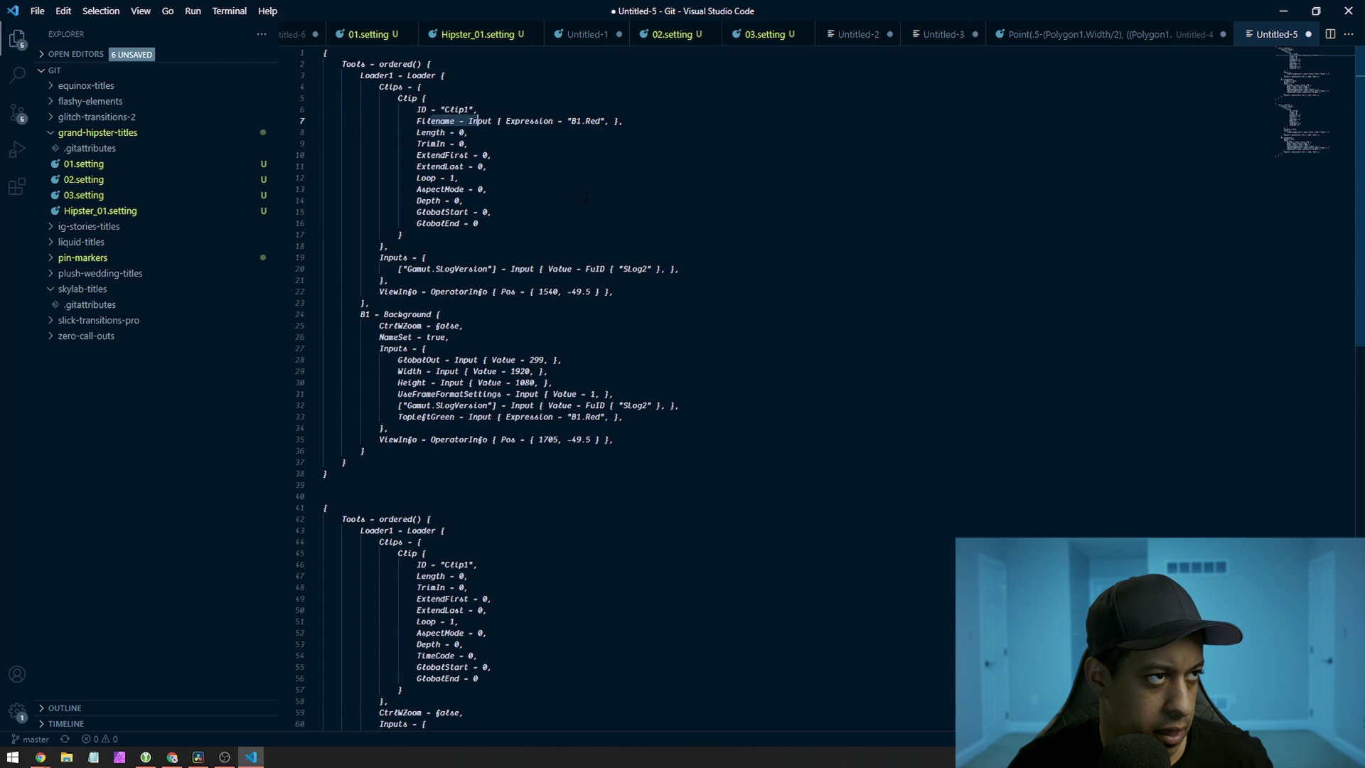
pyautogui.moveTo(489, 189); pyautogui.dragTo(463, 201)
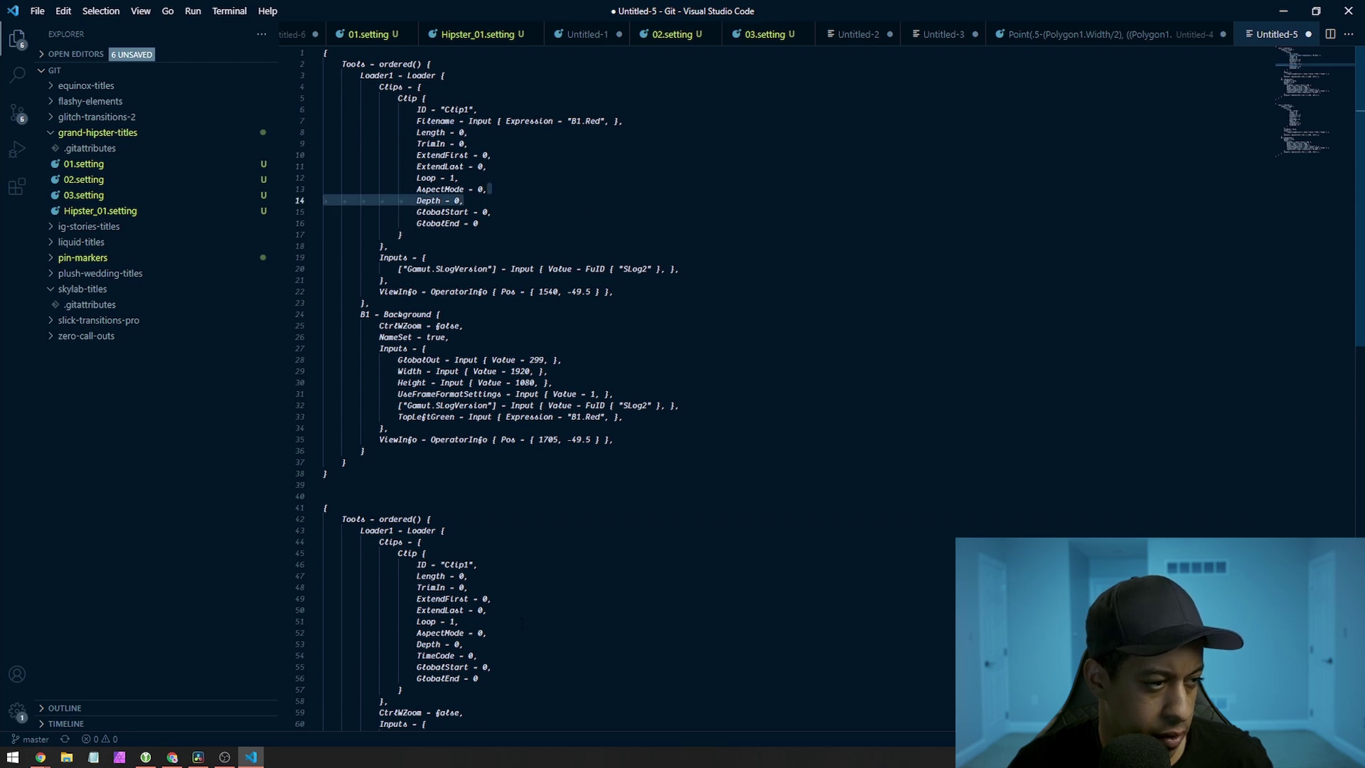
pyautogui.scroll(-8, 532, 623)
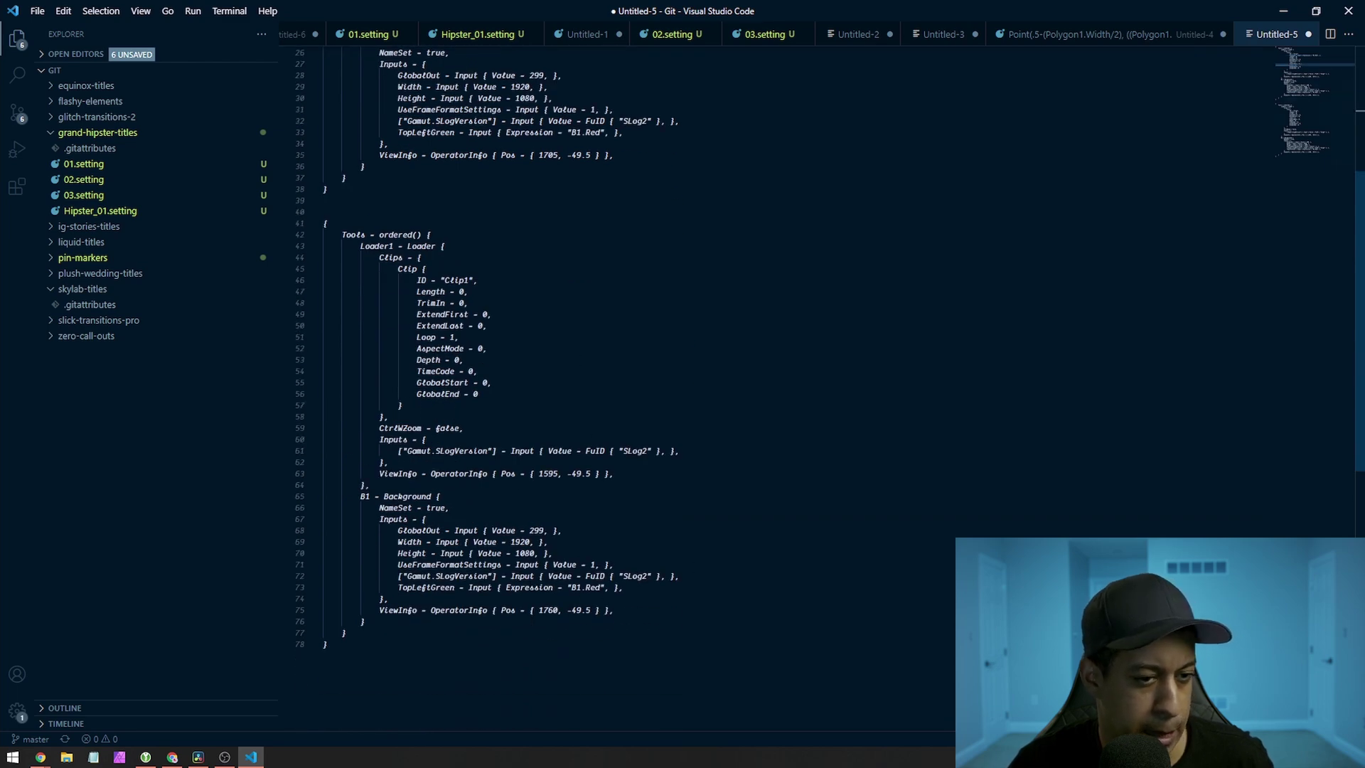
# Step: Return to DaVinci Resolve and paste the copied setting onto Loader1's Filename parameter
pyautogui.click(1283, 11)
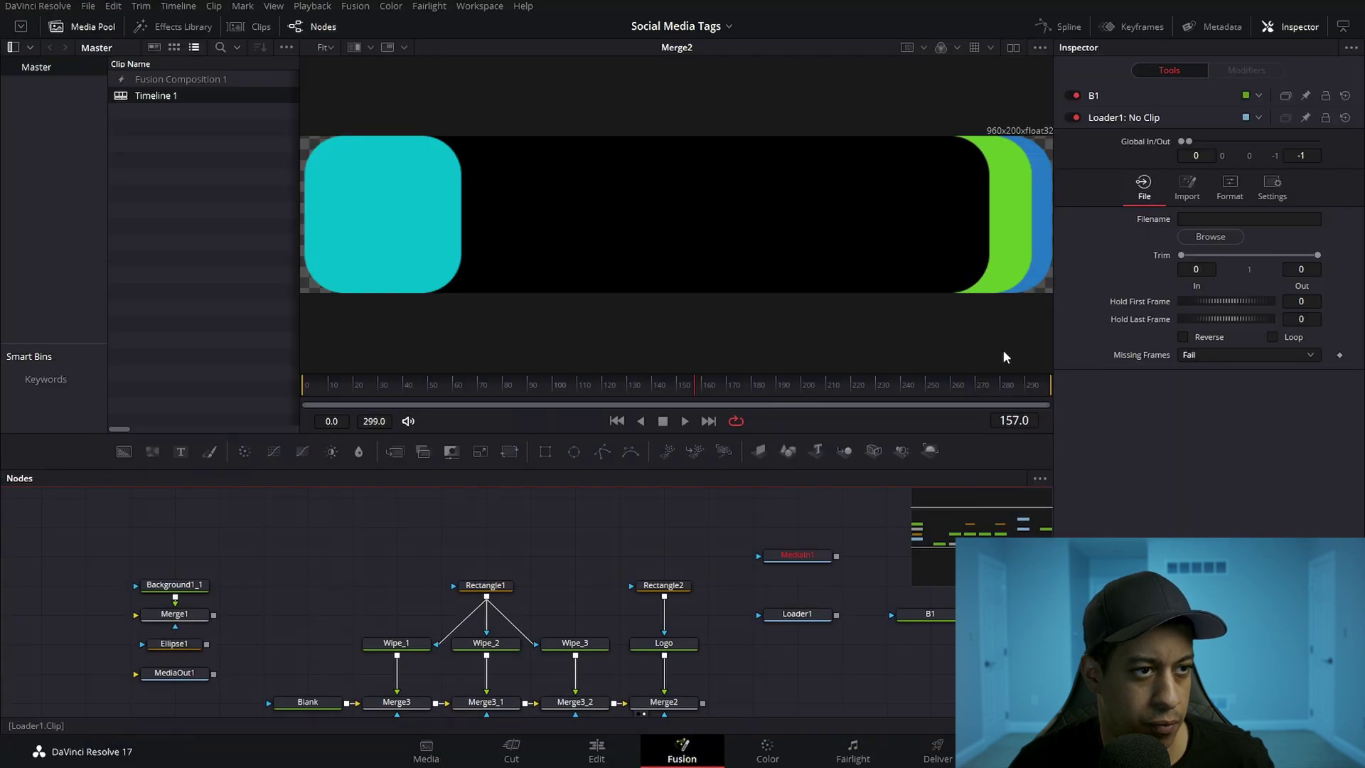
pyautogui.click(797, 613)
pyautogui.rightClick(1157, 196)
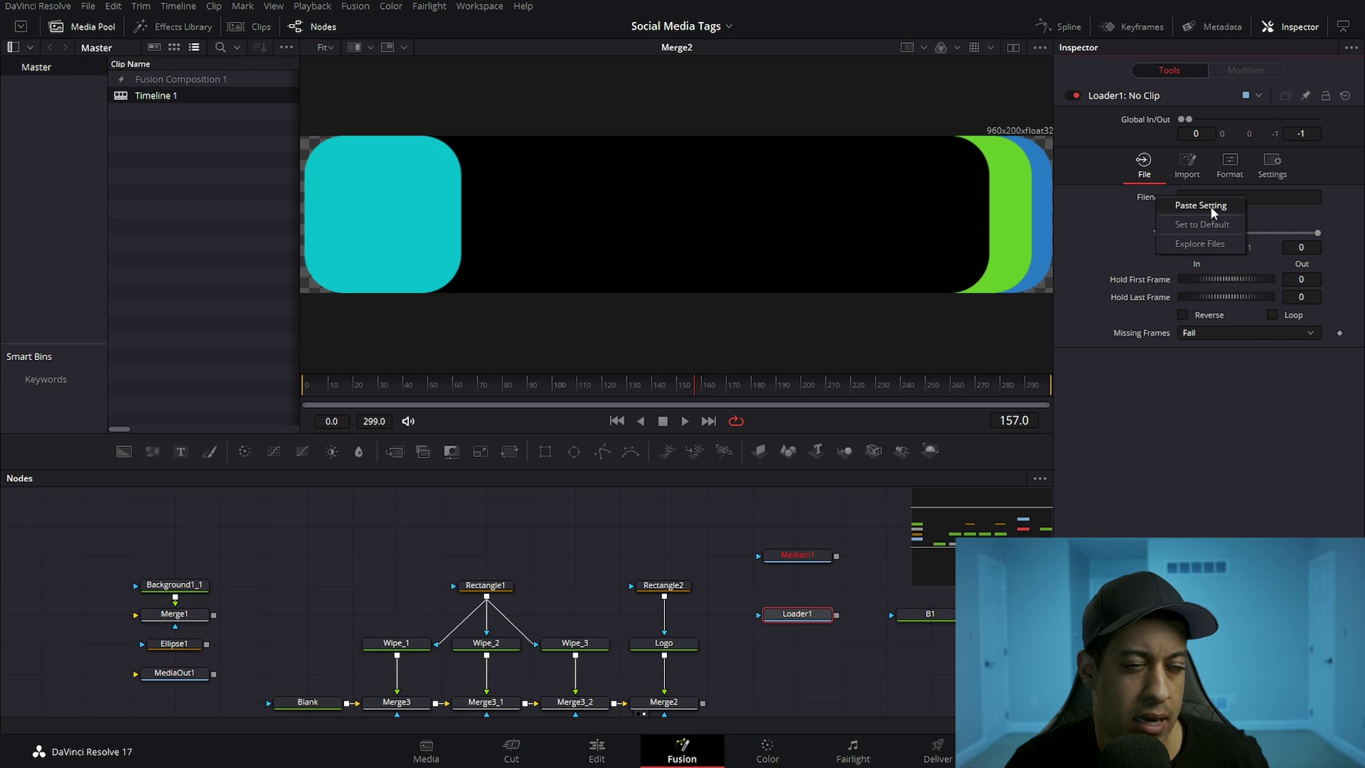
pyautogui.click(1218, 211)
# Step: Apply Set to Default to Loader1's Filename parameter, repeating it once
pyautogui.rightClick(1153, 196)
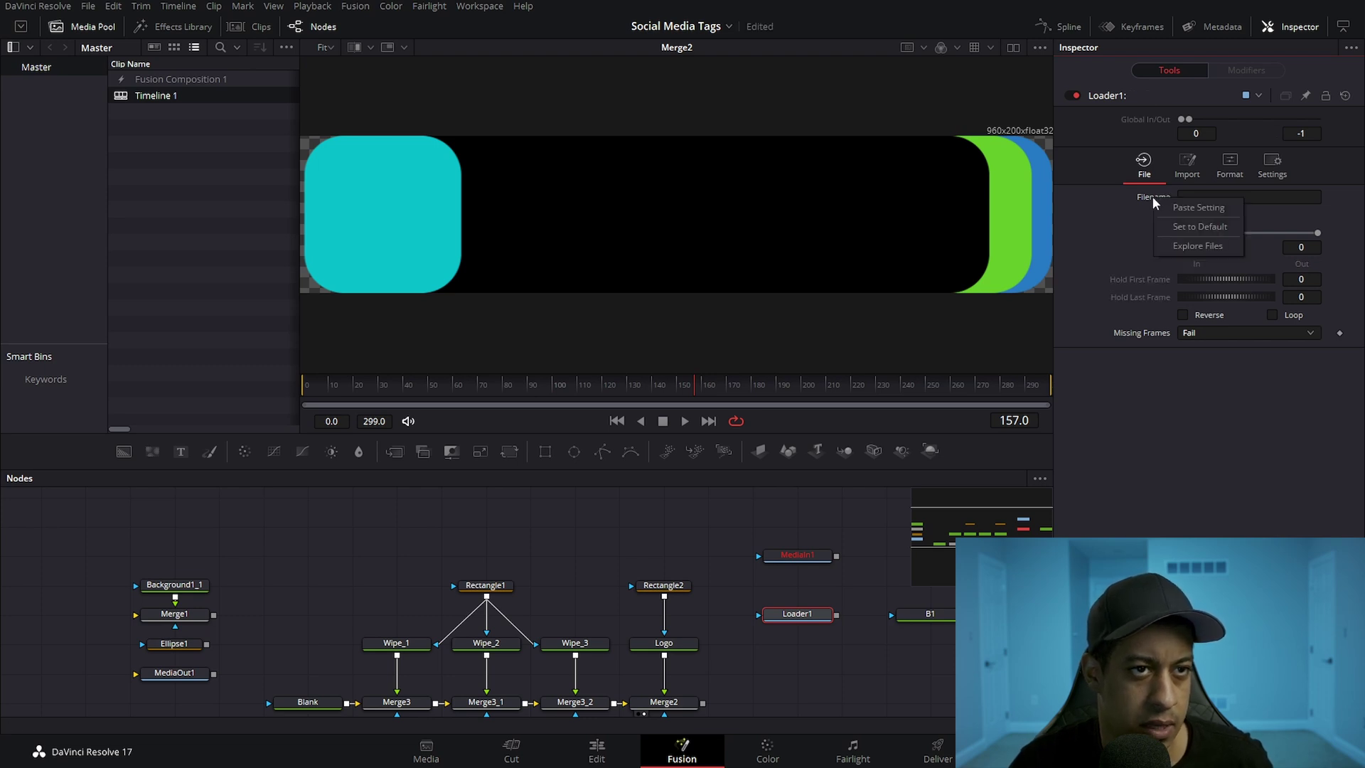
pyautogui.click(1185, 228)
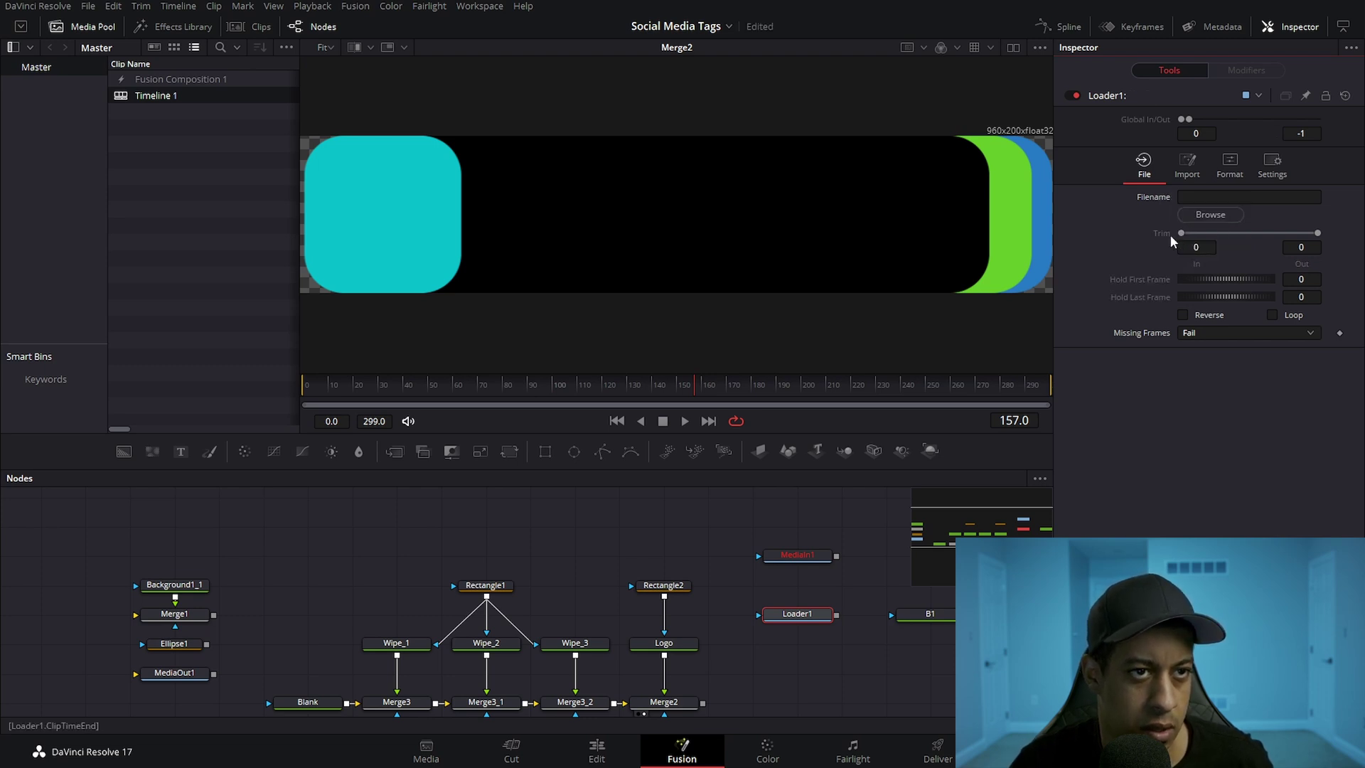
pyautogui.rightClick(1150, 199)
pyautogui.click(1197, 225)
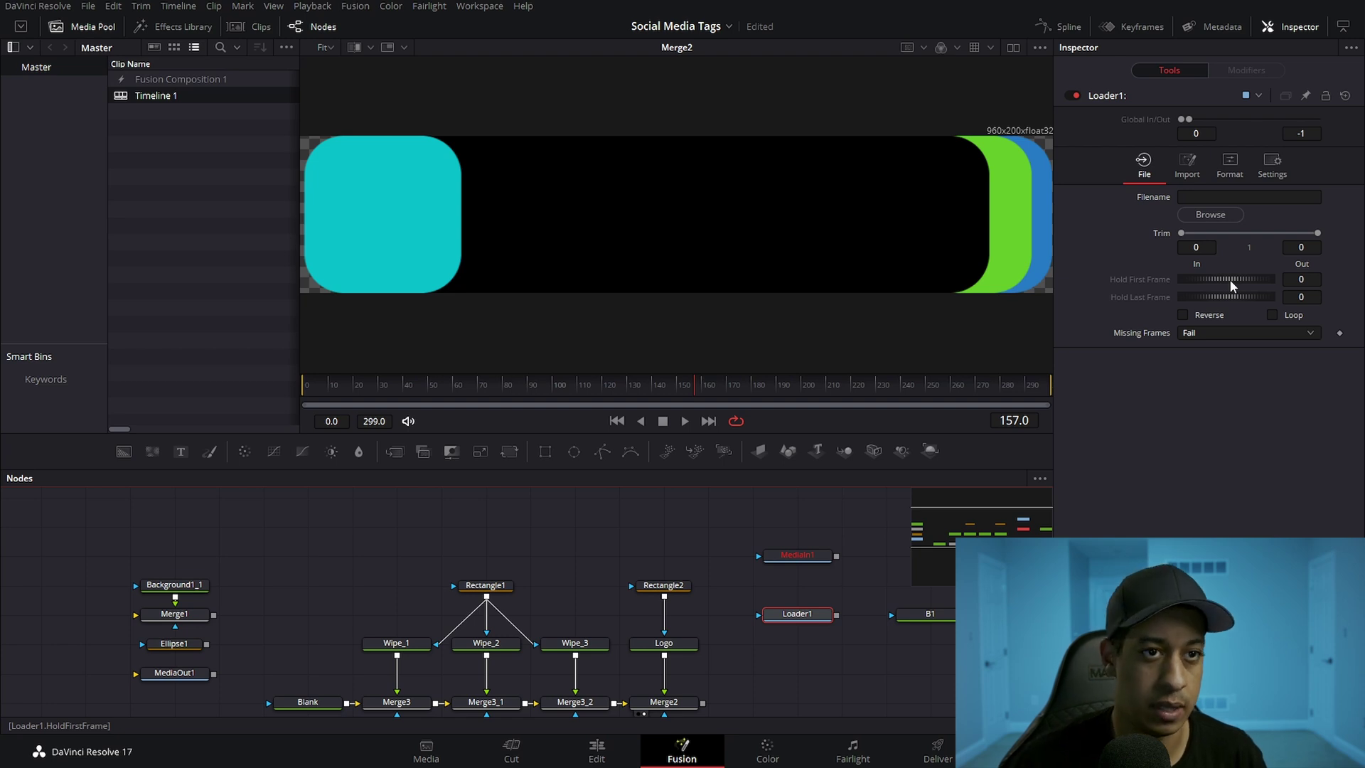
# Step: Load the SMI_#.png image sequence into Loader1 and display the node in the viewer
pyautogui.hotkey('ctrl', 's')
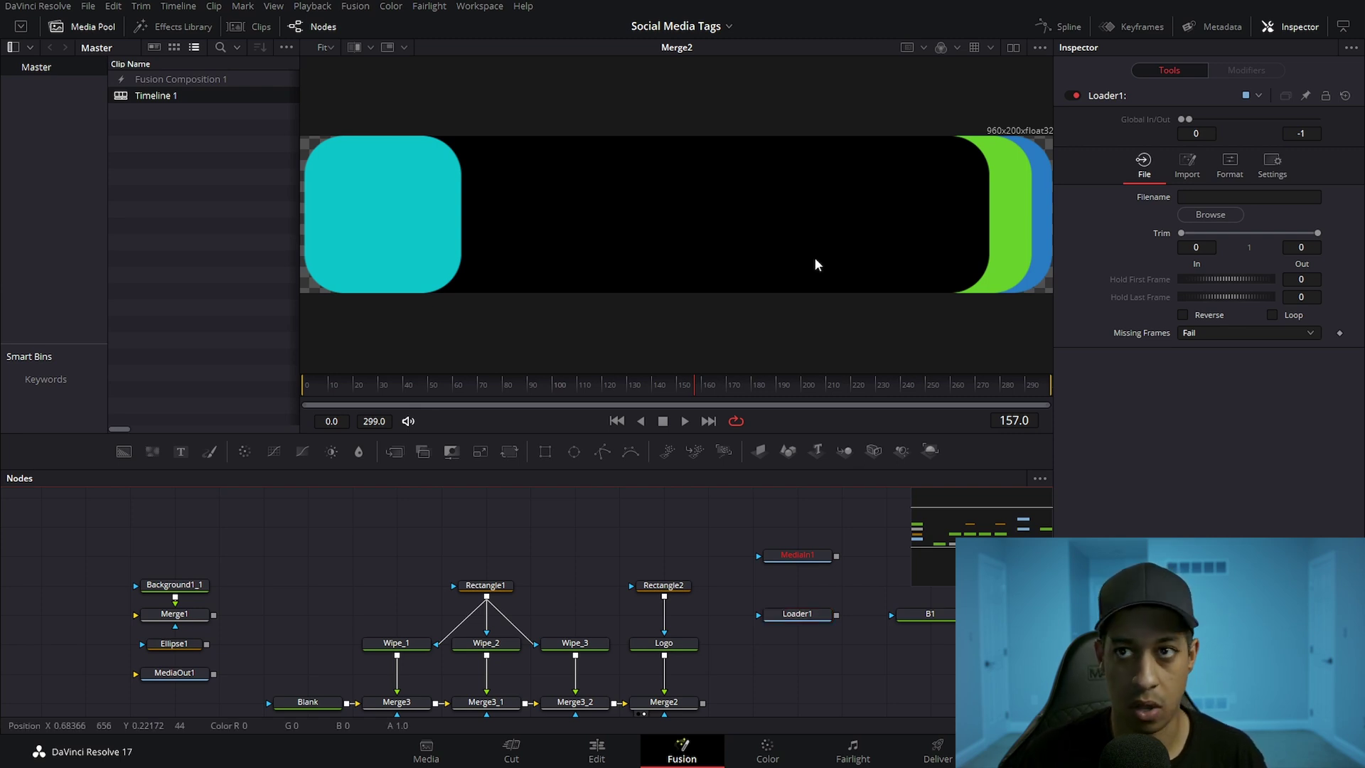
pyautogui.click(1209, 214)
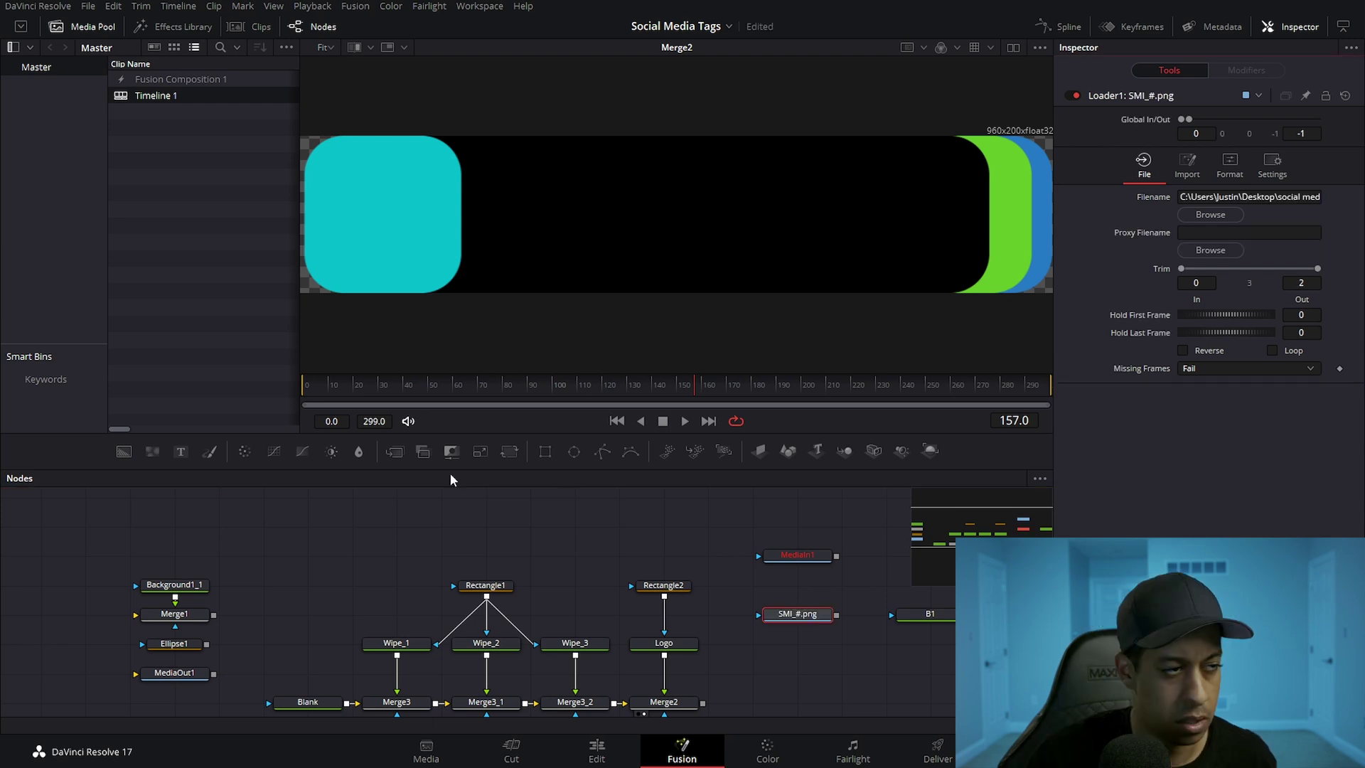
pyautogui.press('1')
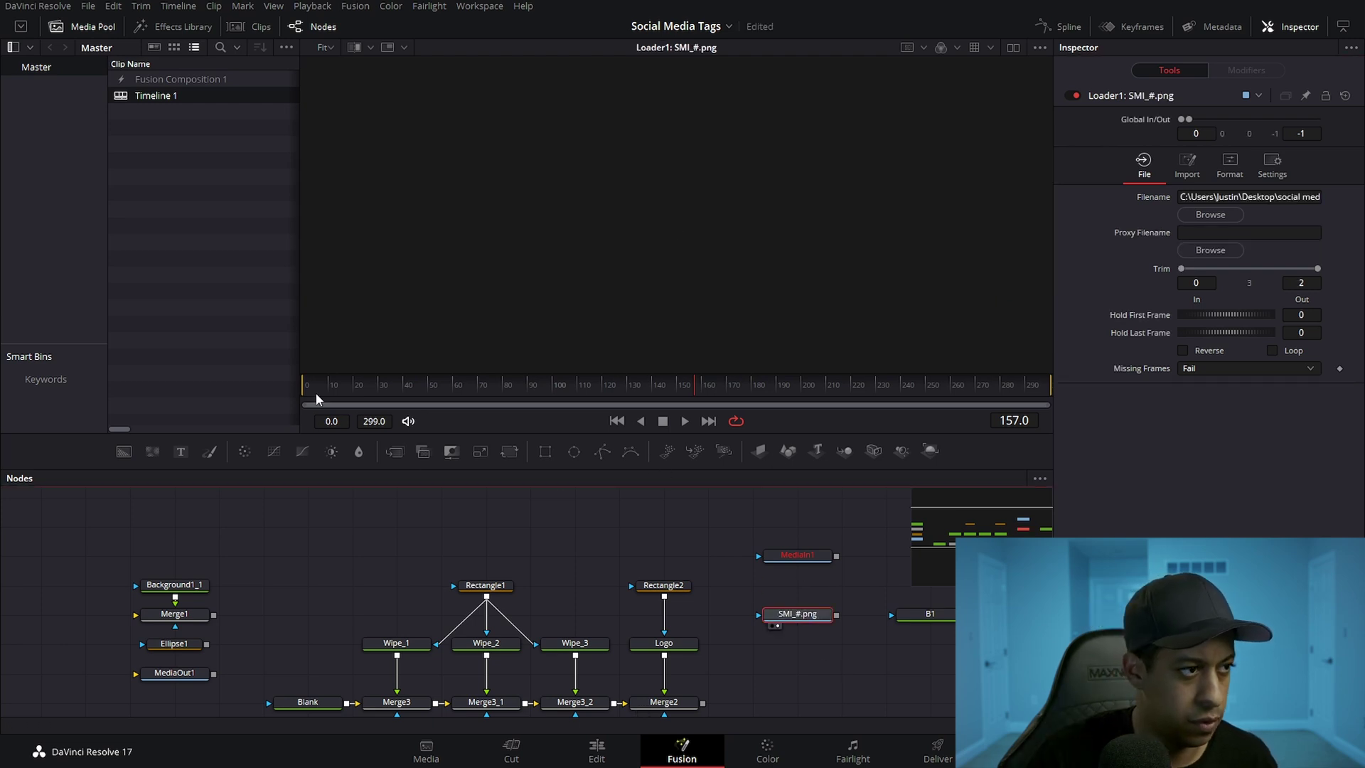
# Step: Go to the start of the timeline and step through frames 1 and 2 to check Loader1's images
pyautogui.moveTo(316, 393); pyautogui.dragTo(255, 402)
pyautogui.press('Right')
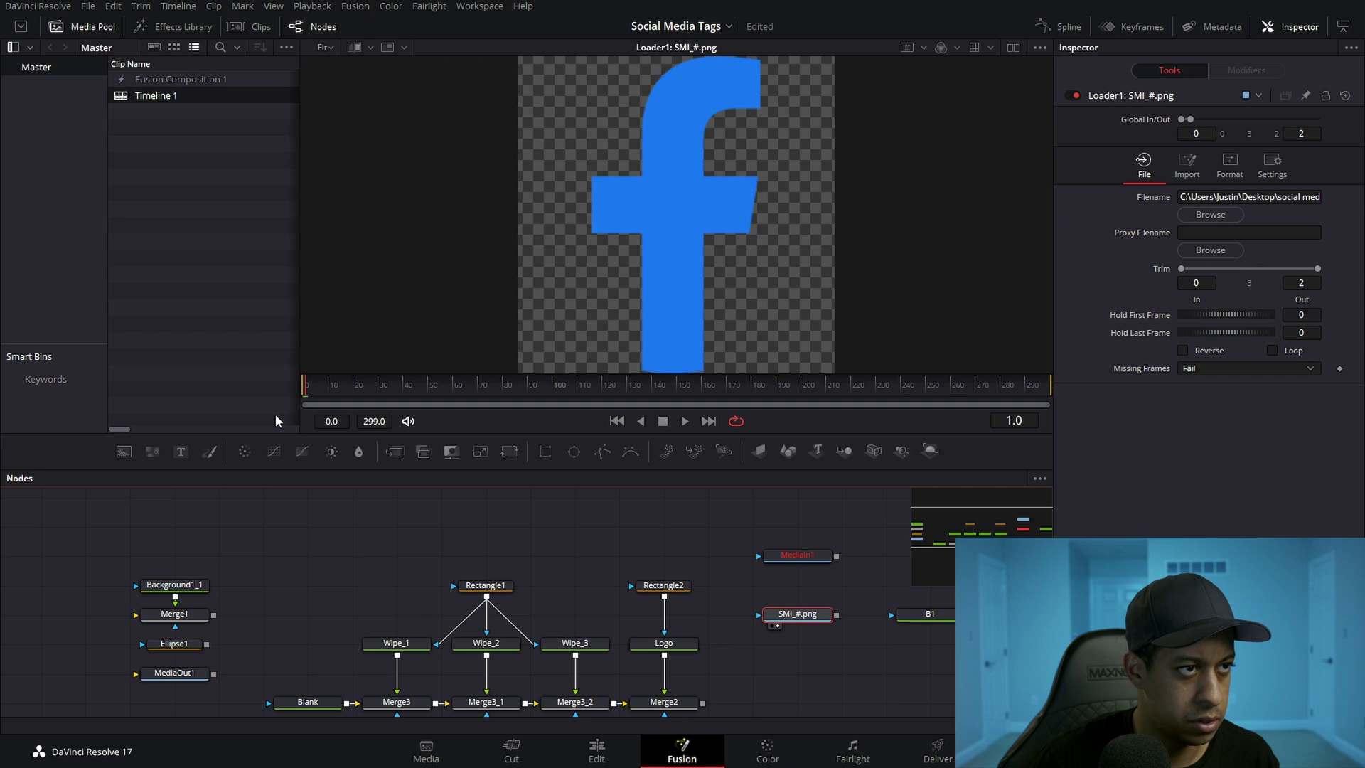
pyautogui.press('Right')
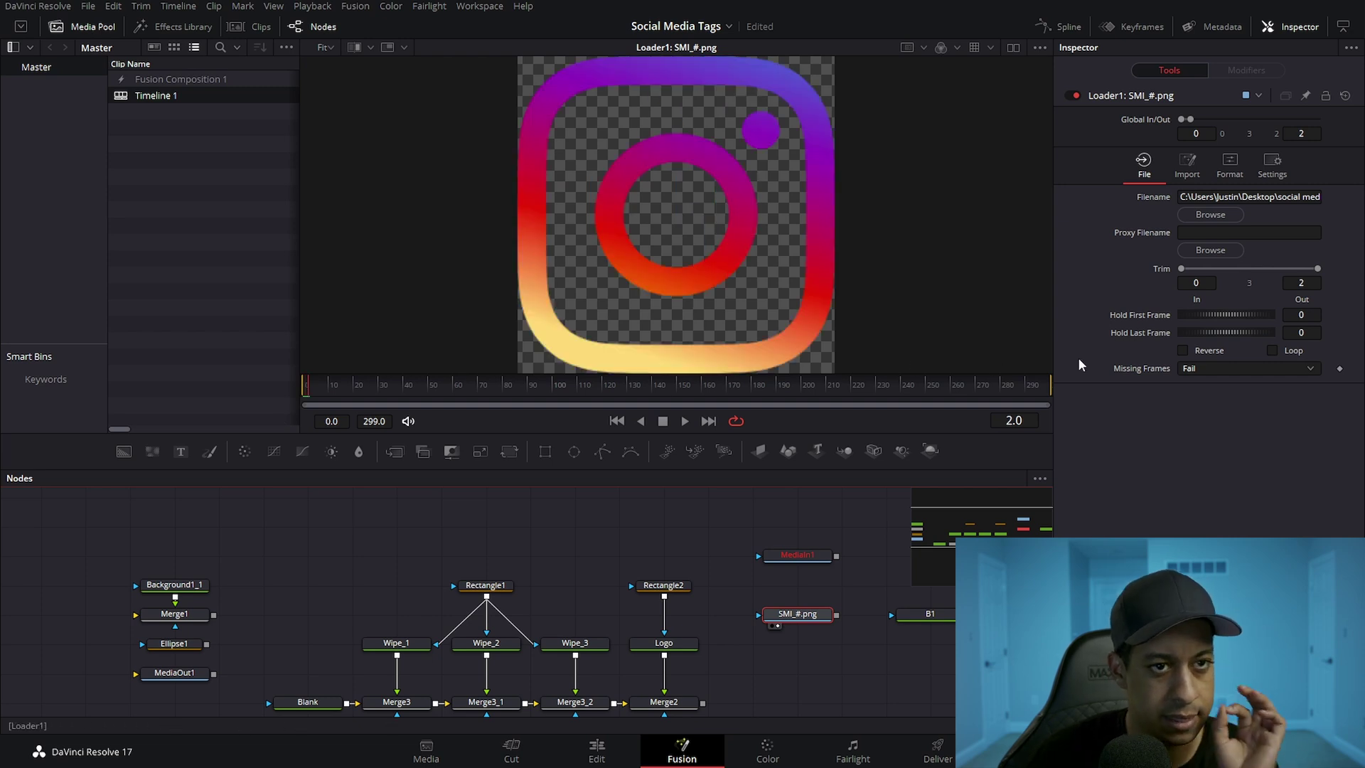
# Step: Remove the expression from the Green parameter of the B1 background node
pyautogui.click(926, 616)
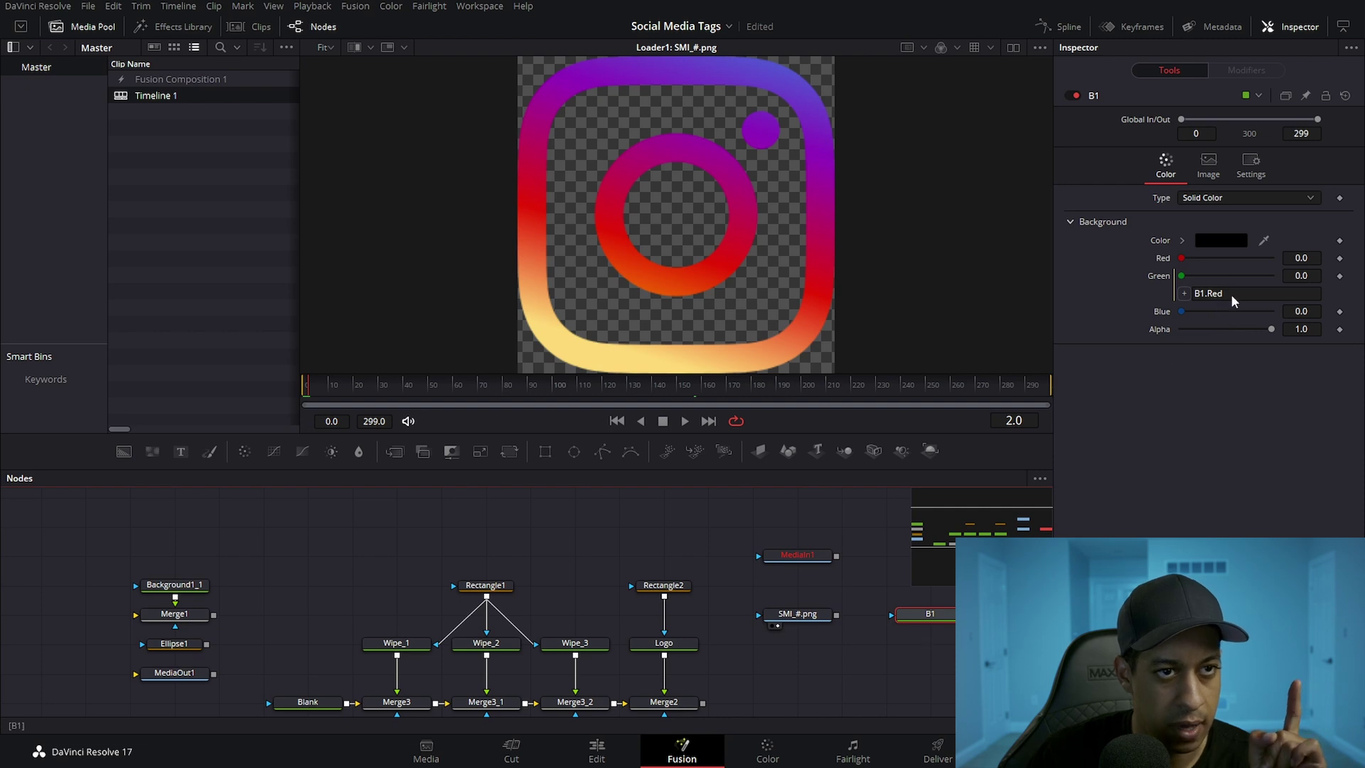
pyautogui.rightClick(1156, 277)
pyautogui.click(1255, 490)
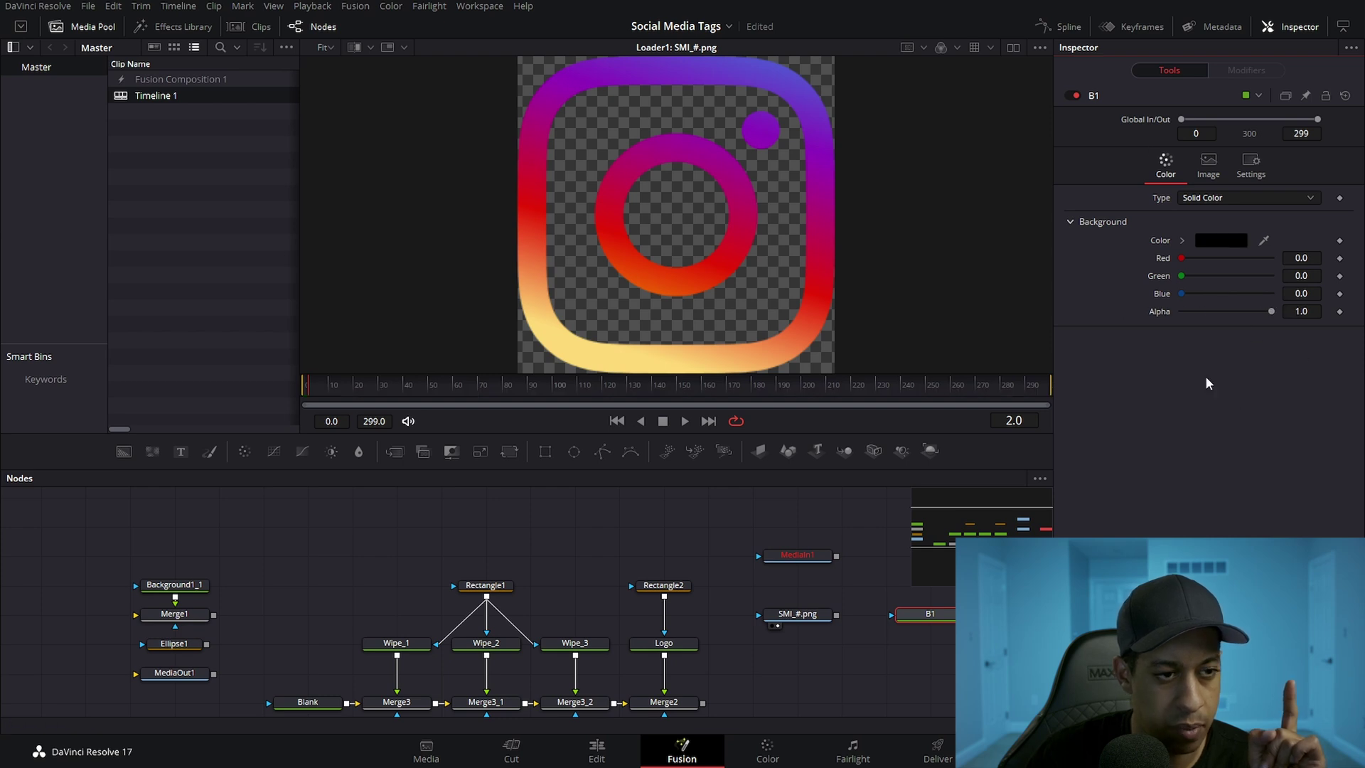
# Step: Add a new number control named icons to the B1 node
pyautogui.rightClick(1147, 94)
pyautogui.click(1194, 265)
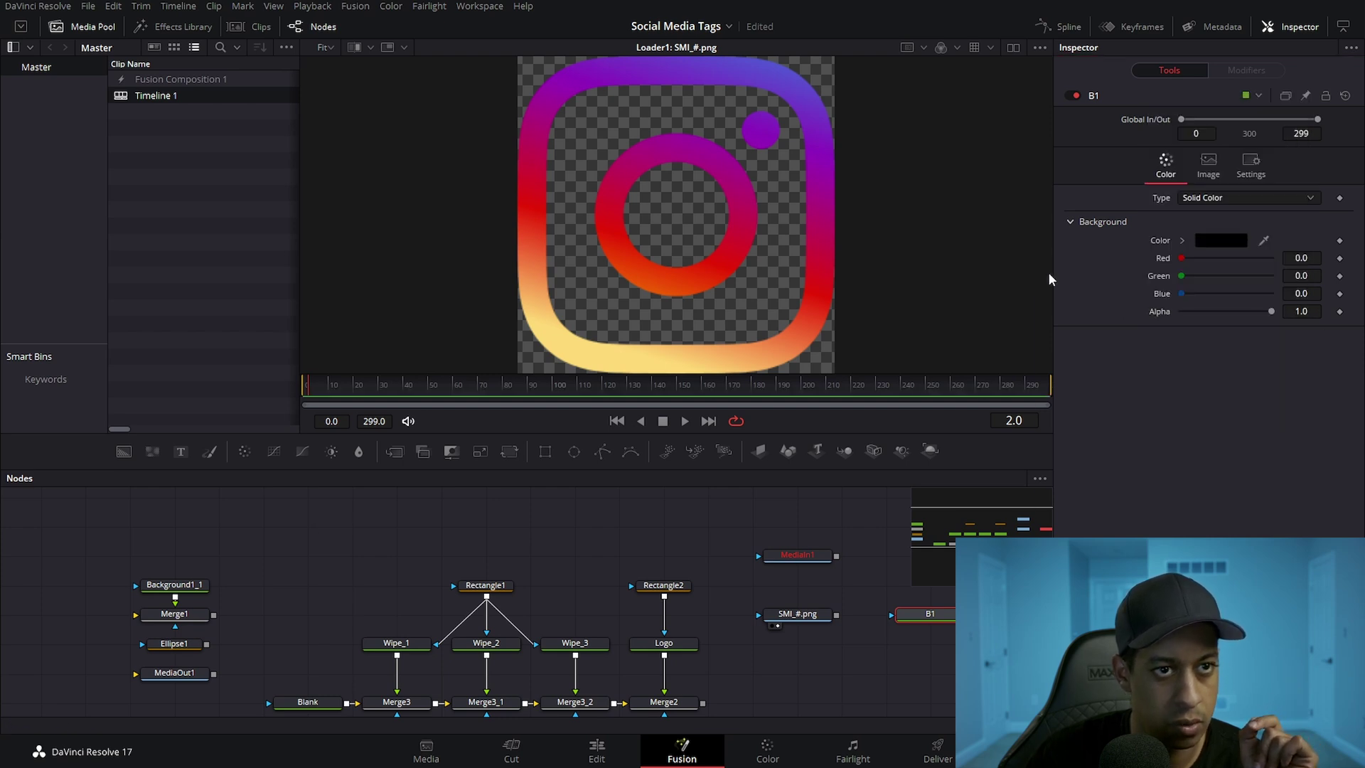
pyautogui.tripleClick(435, 186)
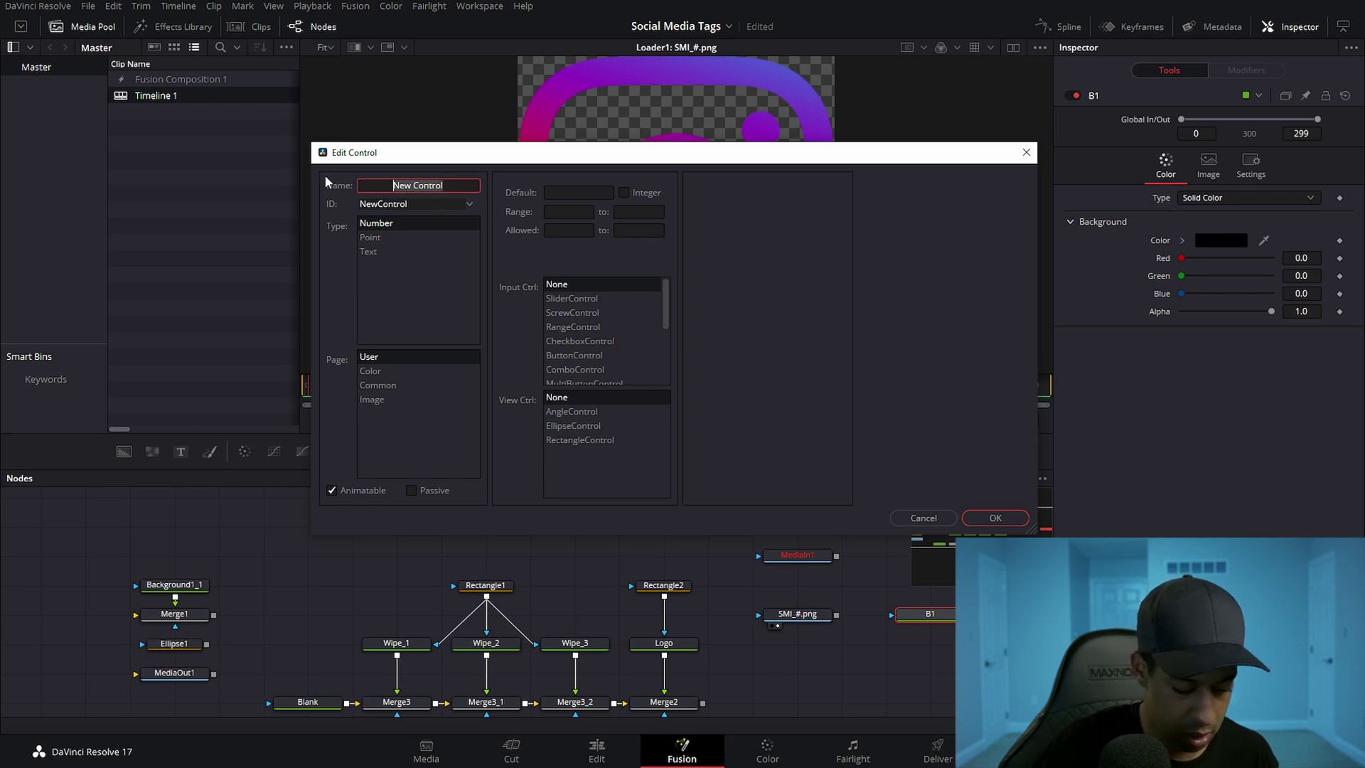
pyautogui.press('BackSpace')
pyautogui.write('index')
pyautogui.press('Return')
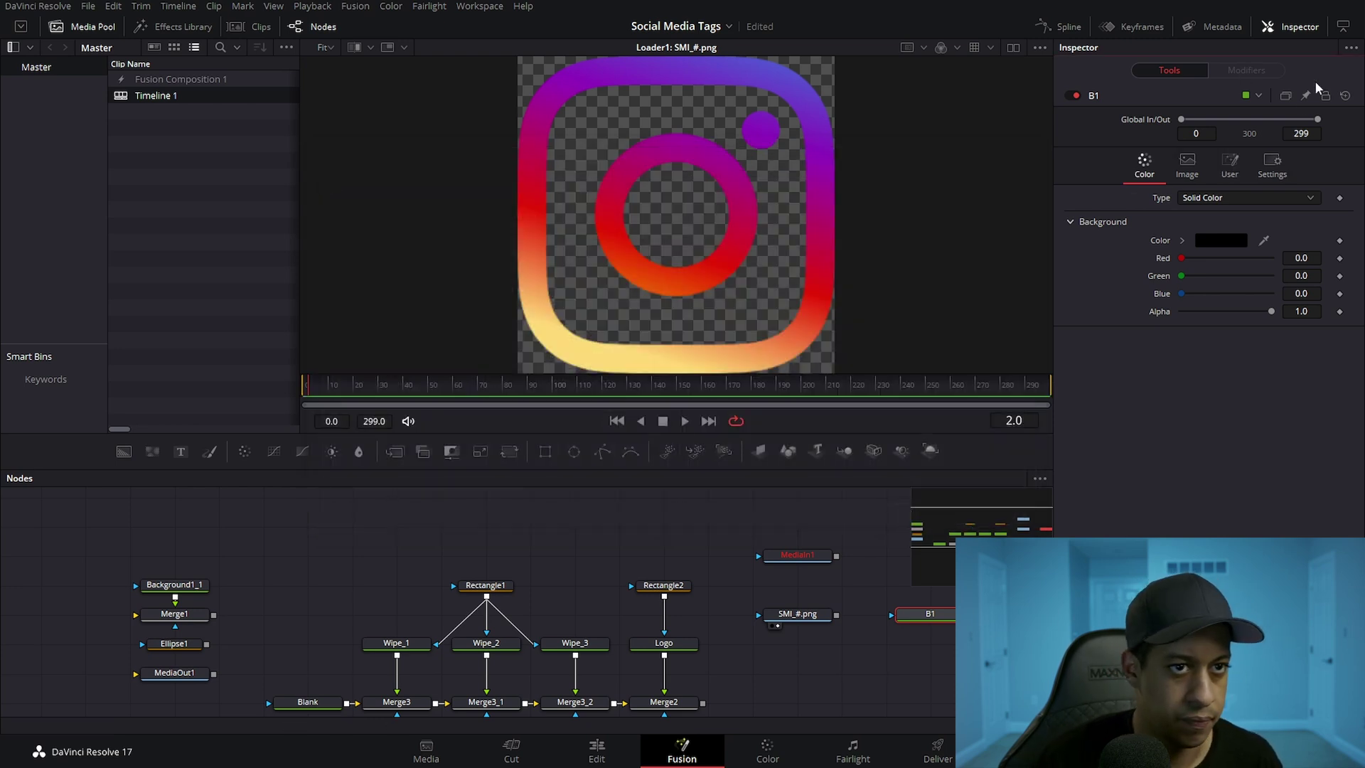
# Step: Reopen B1's icons control for editing and set its range maximum to 3
pyautogui.rightClick(1164, 114)
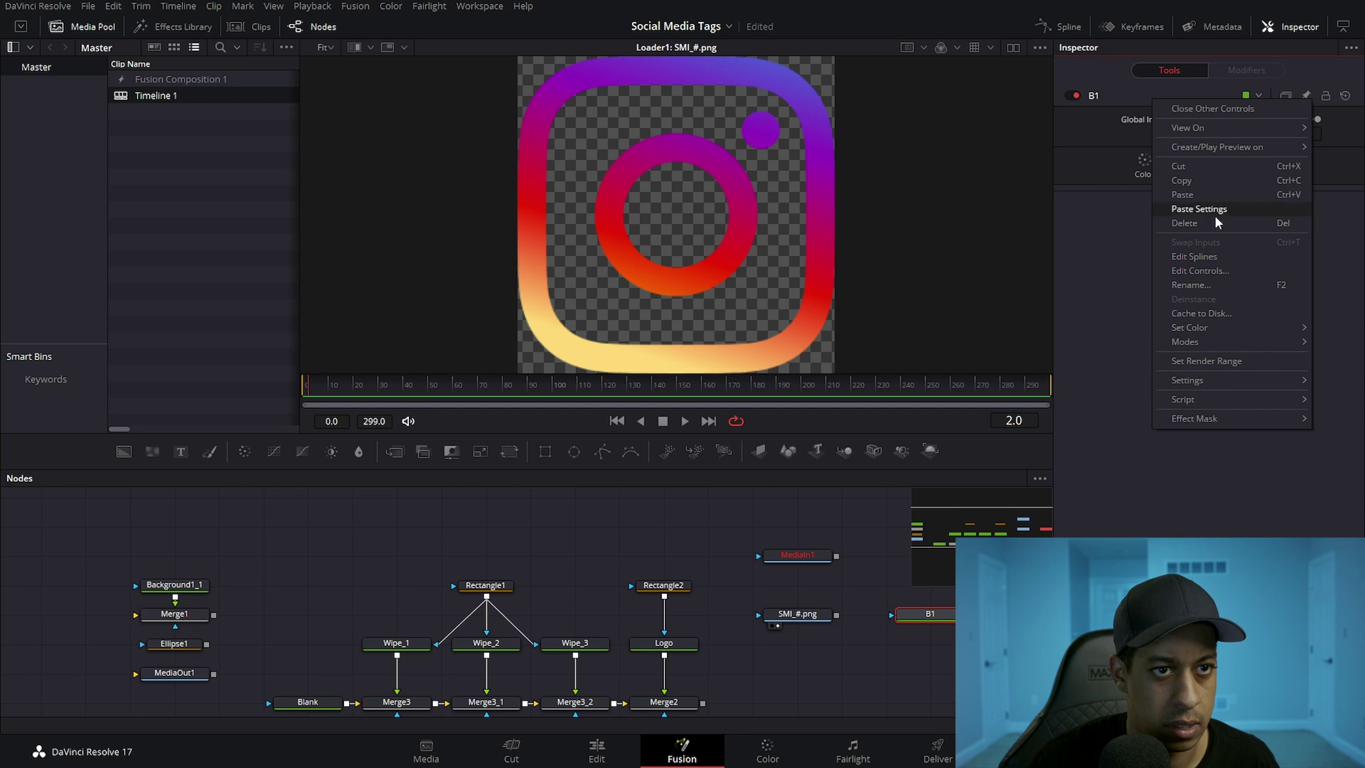
pyautogui.click(1202, 270)
pyautogui.click(469, 203)
pyautogui.moveTo(555, 239); pyautogui.dragTo(551, 455)
pyautogui.click(435, 423)
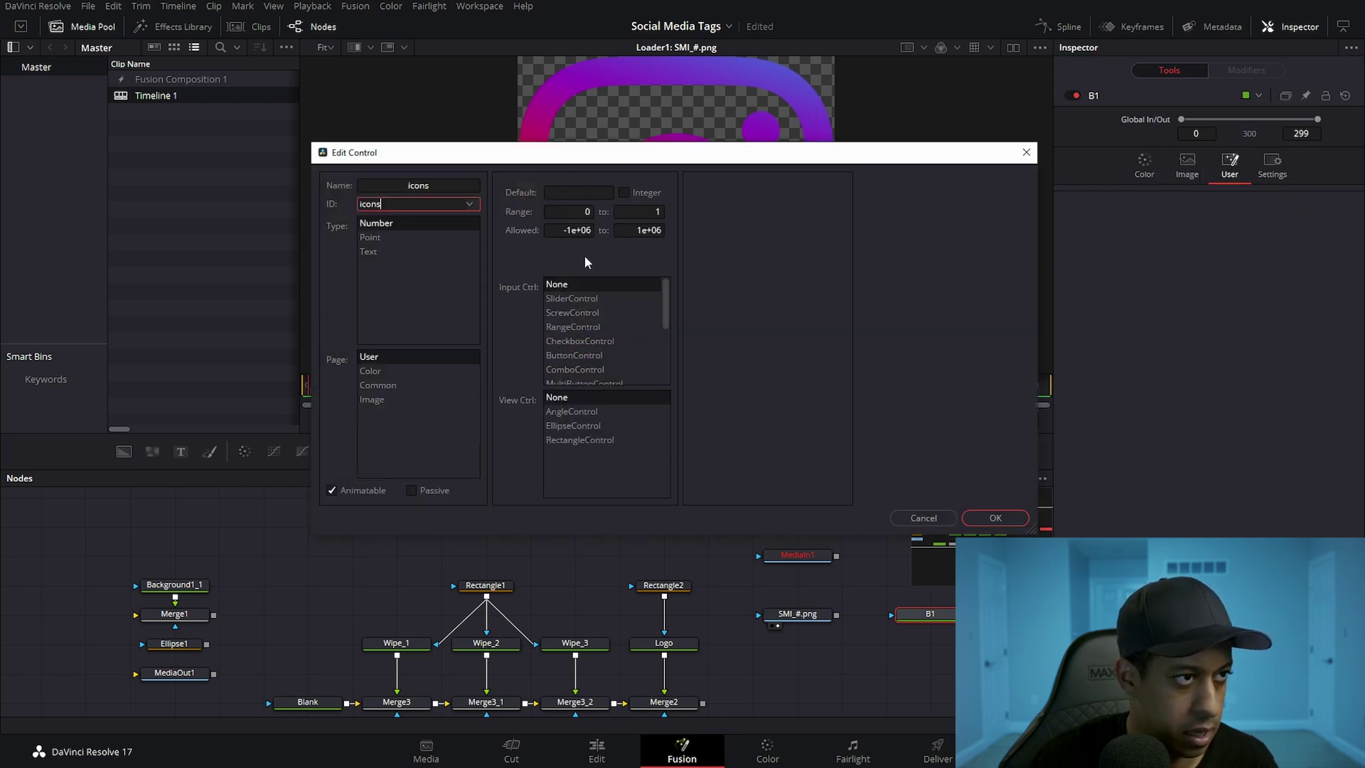
pyautogui.click(640, 211)
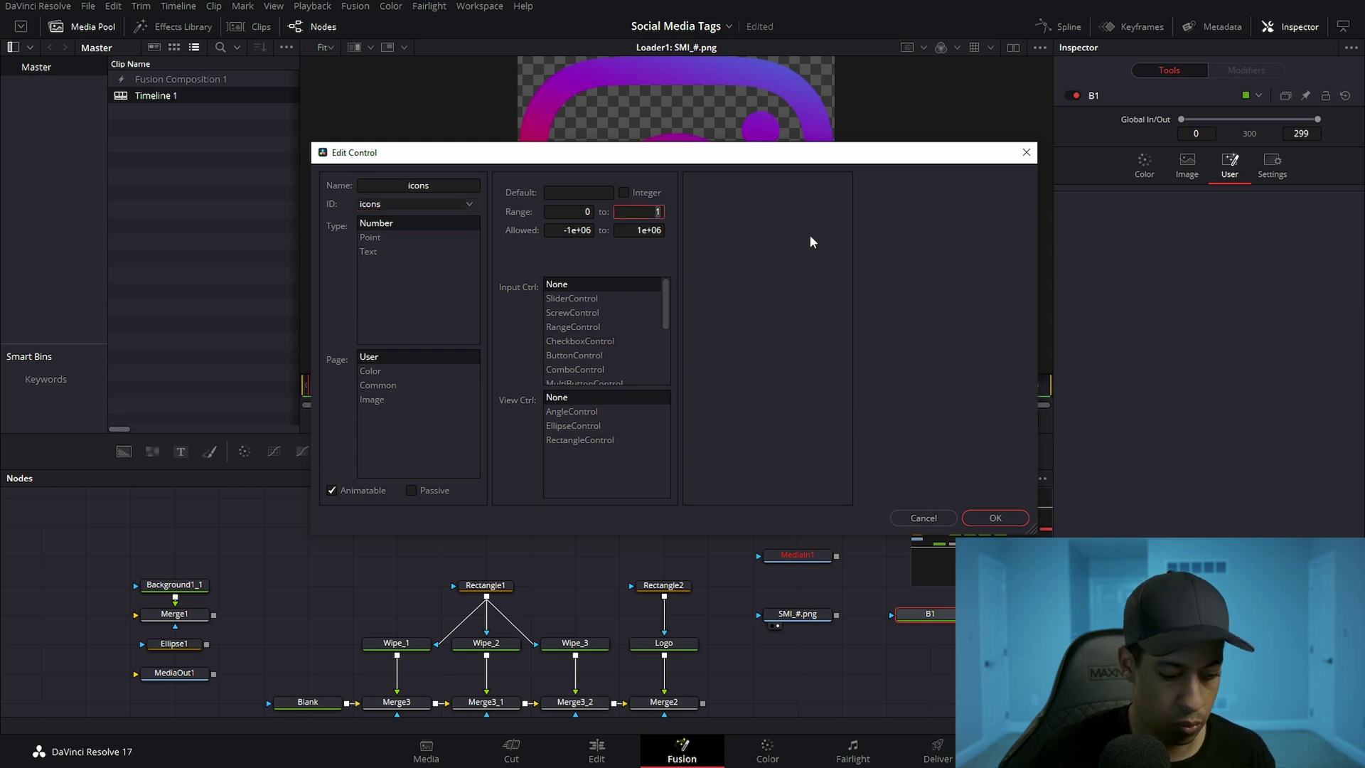
pyautogui.write('3')
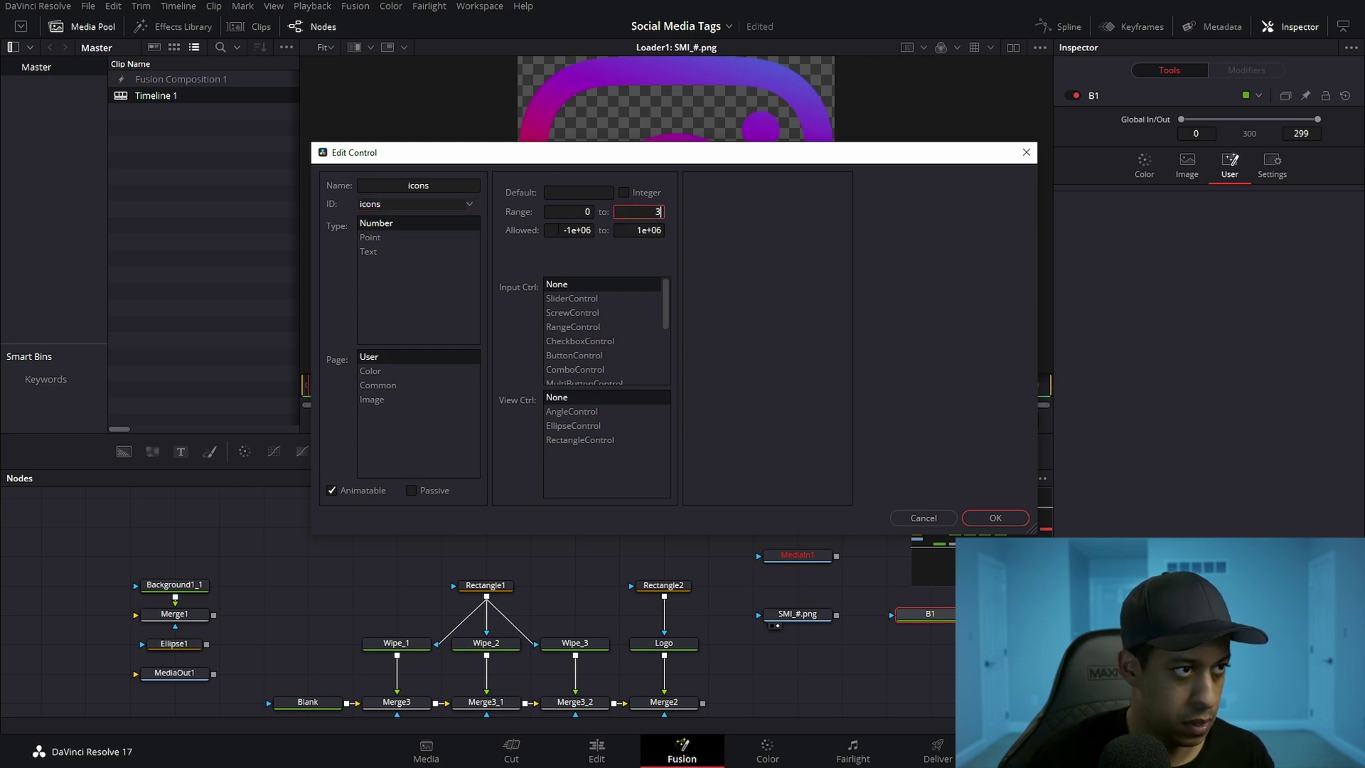
# Step: Limit the icons control's allowed values to 1 to 3, and set its range minimum and default to 1
pyautogui.press('Tab')
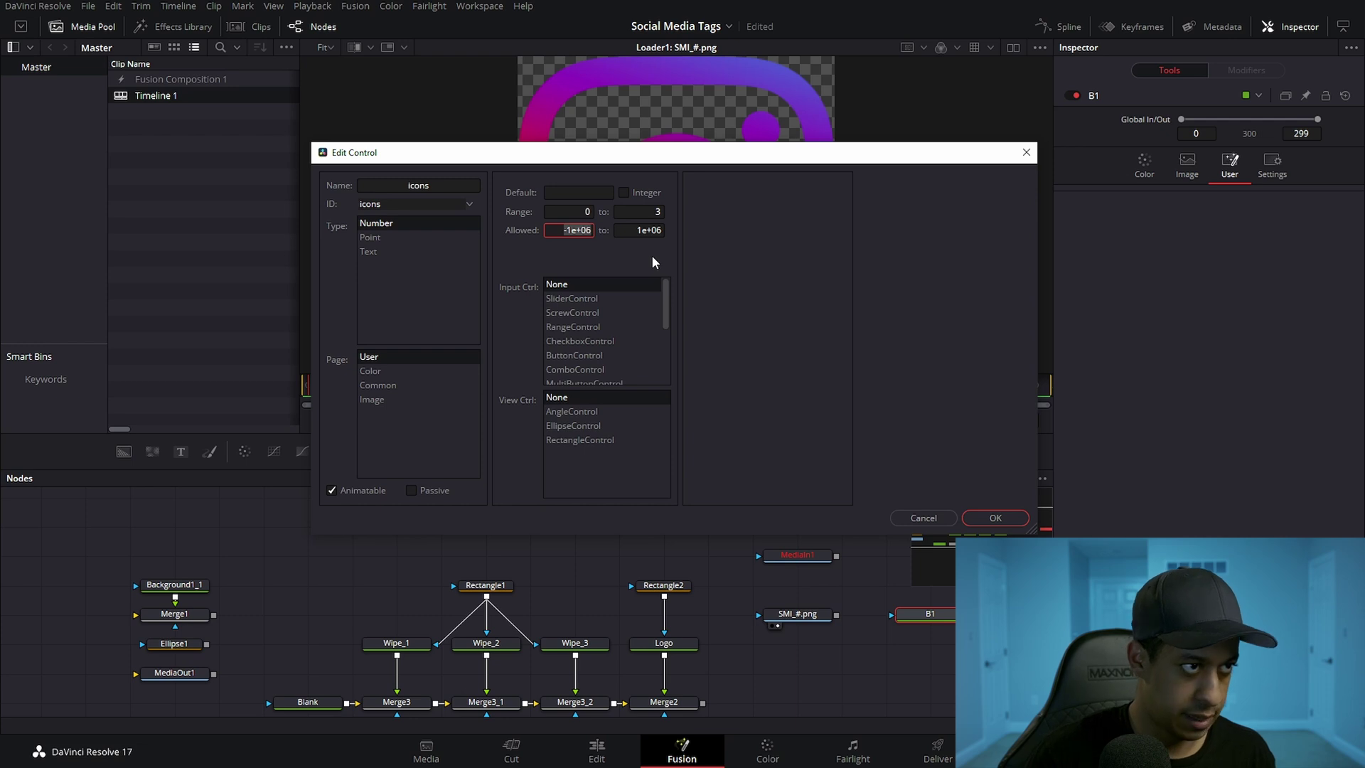
pyautogui.write('1')
pyautogui.press('Tab')
pyautogui.write('3')
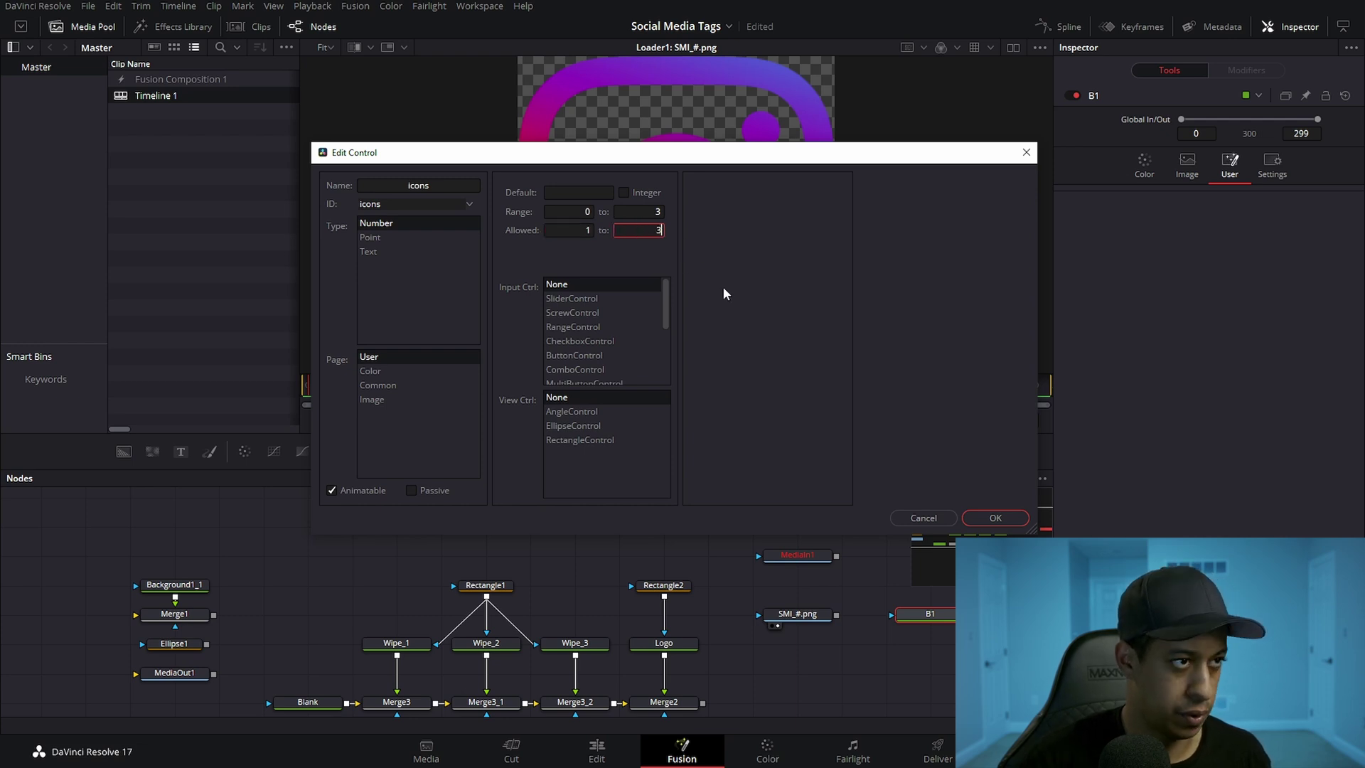
pyautogui.doubleClick(578, 211)
pyautogui.write('1')
pyautogui.click(596, 193)
pyautogui.write('1')
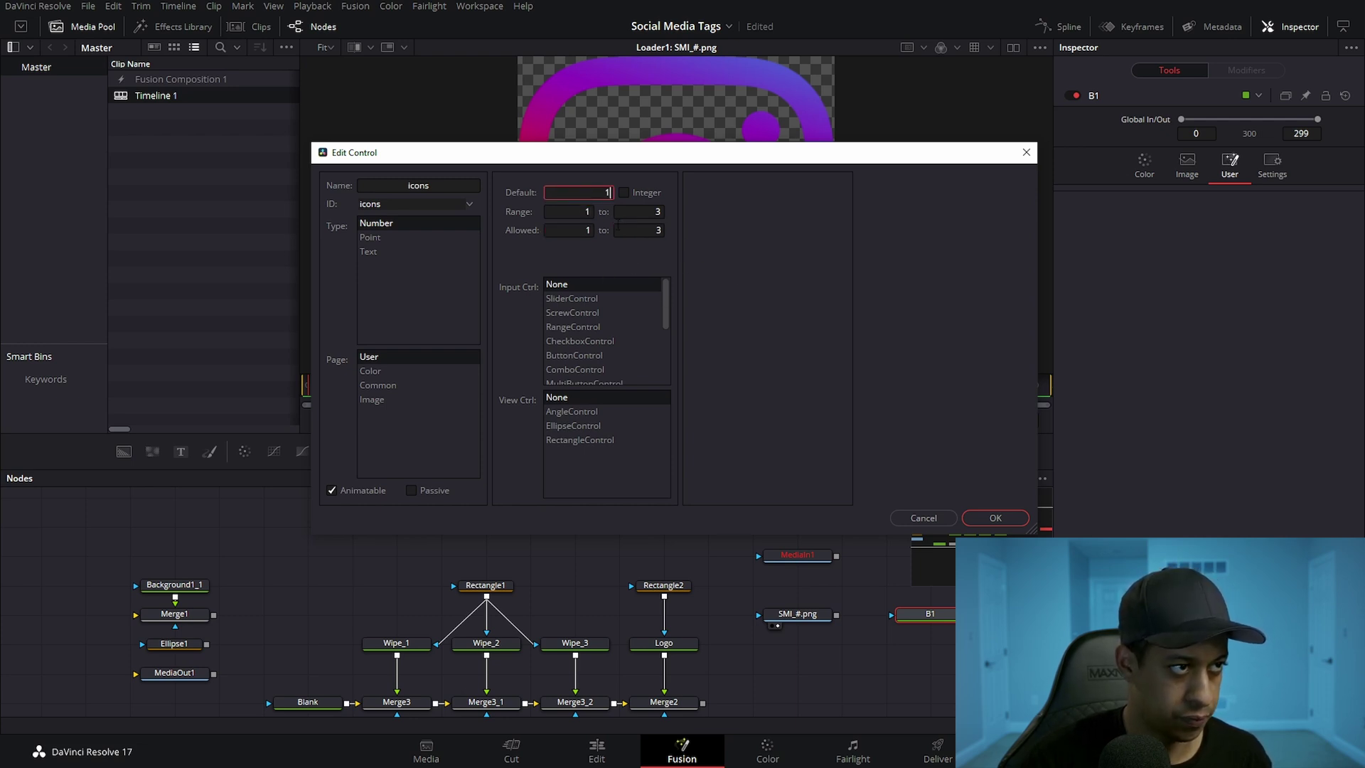
# Step: Make the icons control a SliderControl on the Color page and apply the control settings
pyautogui.click(580, 300)
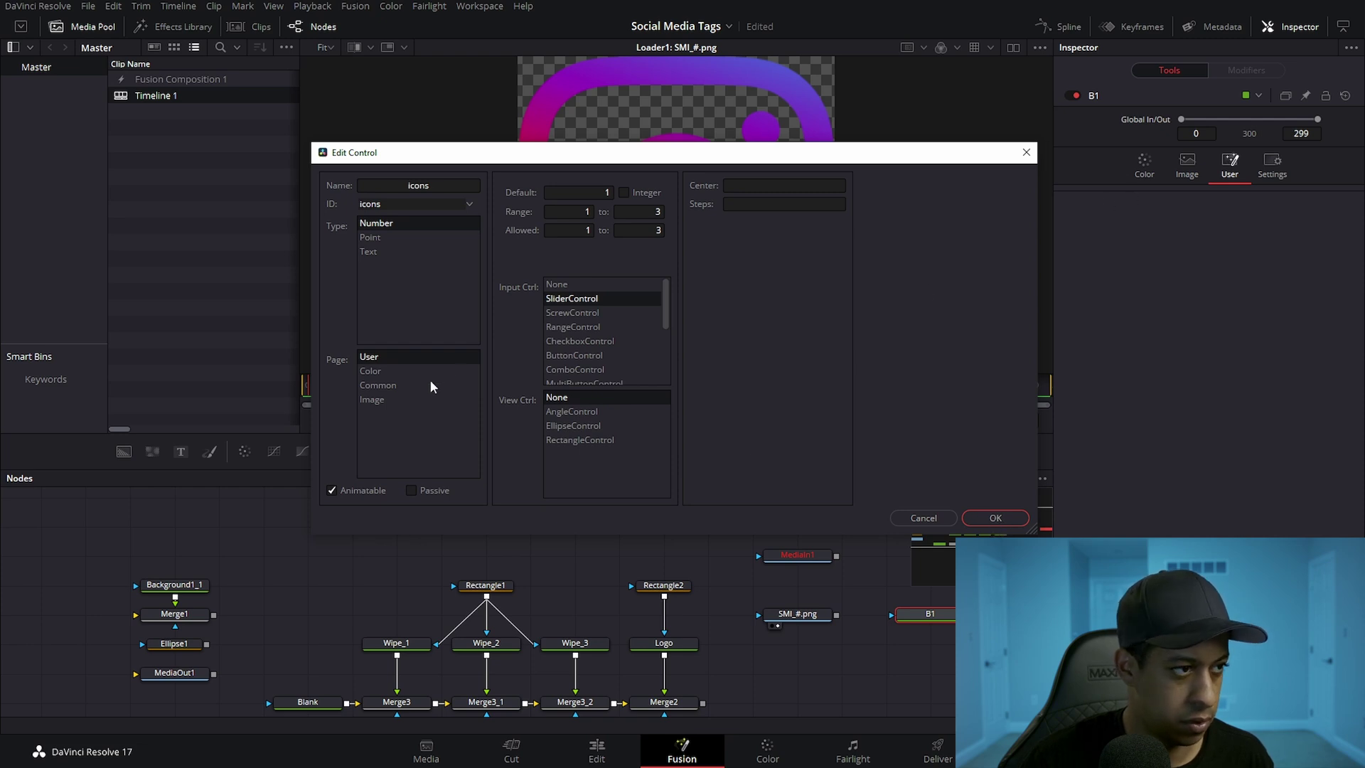
pyautogui.click(389, 373)
pyautogui.click(994, 518)
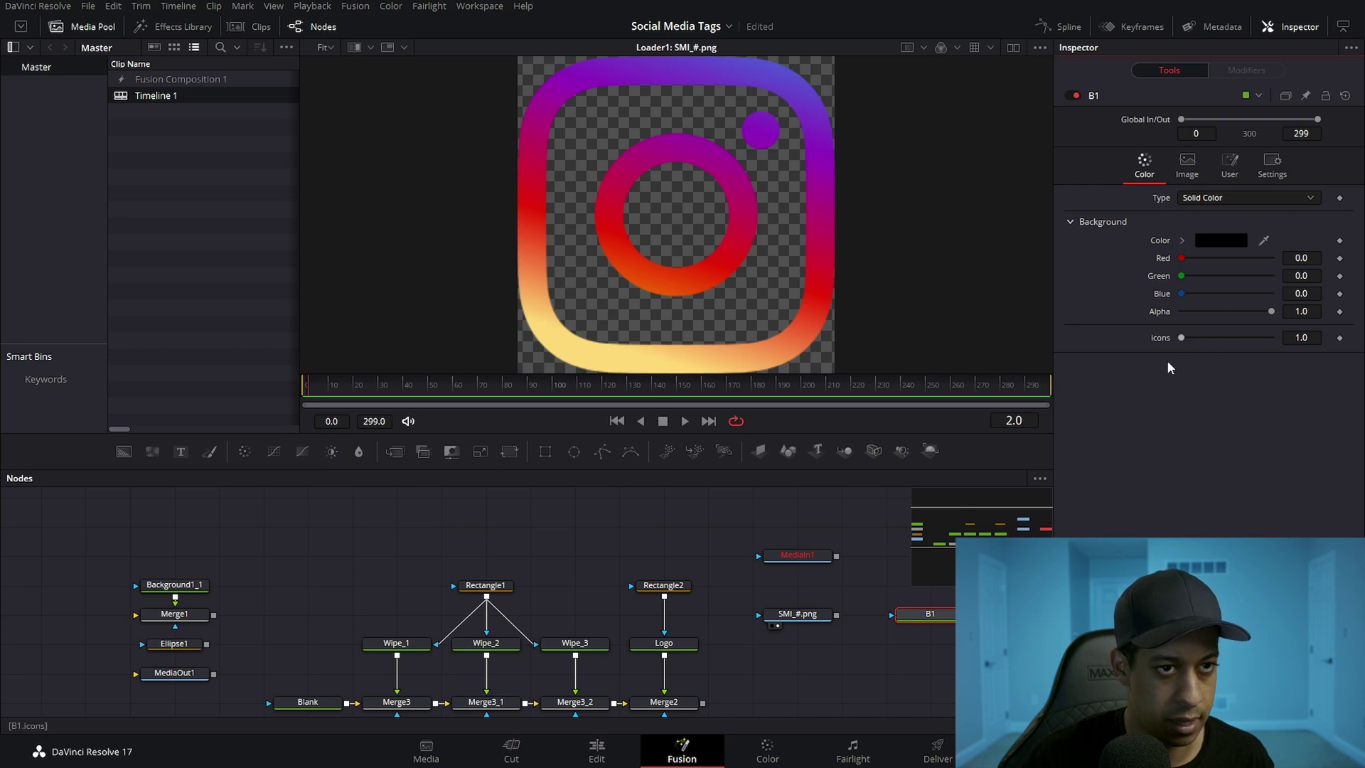
# Step: Check Loader1's Trim and Hold Frame parameters for an option to add an expression
pyautogui.click(818, 616)
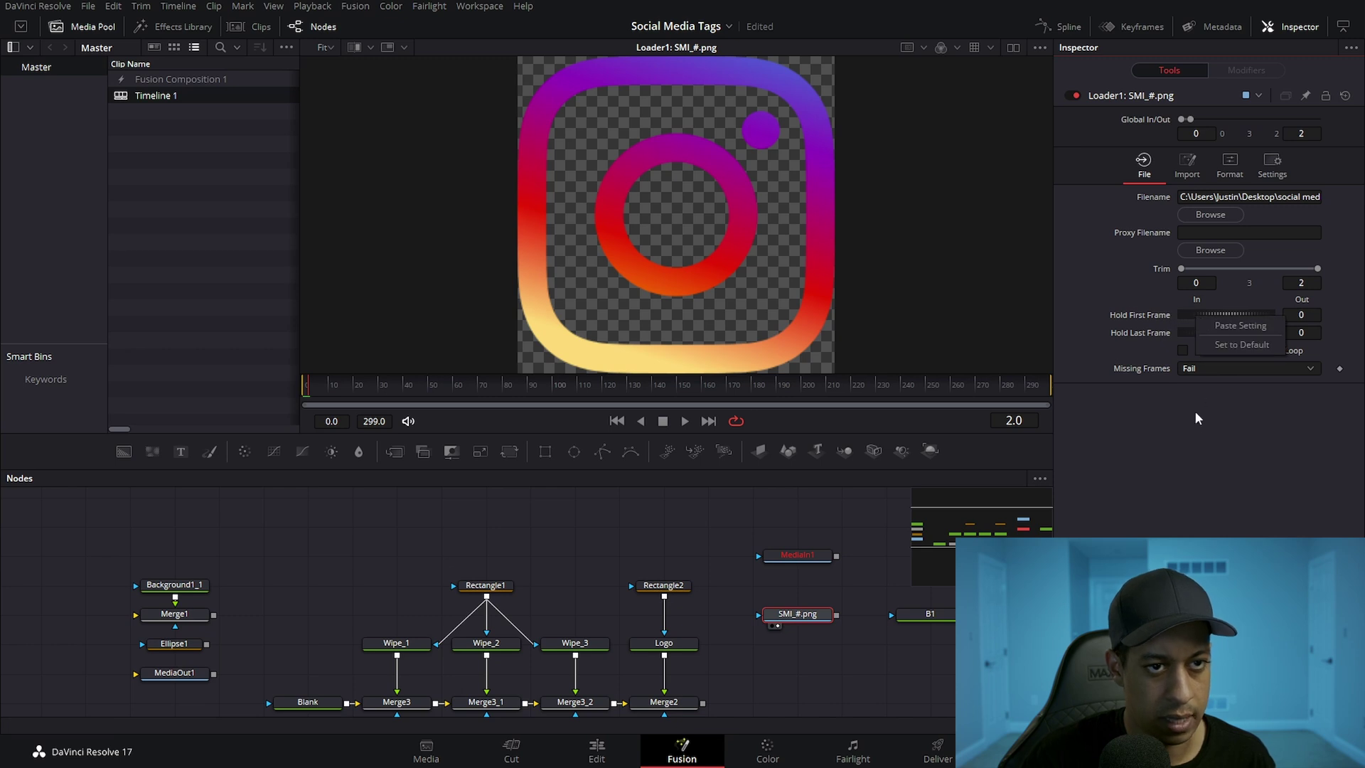
pyautogui.rightClick(1230, 284)
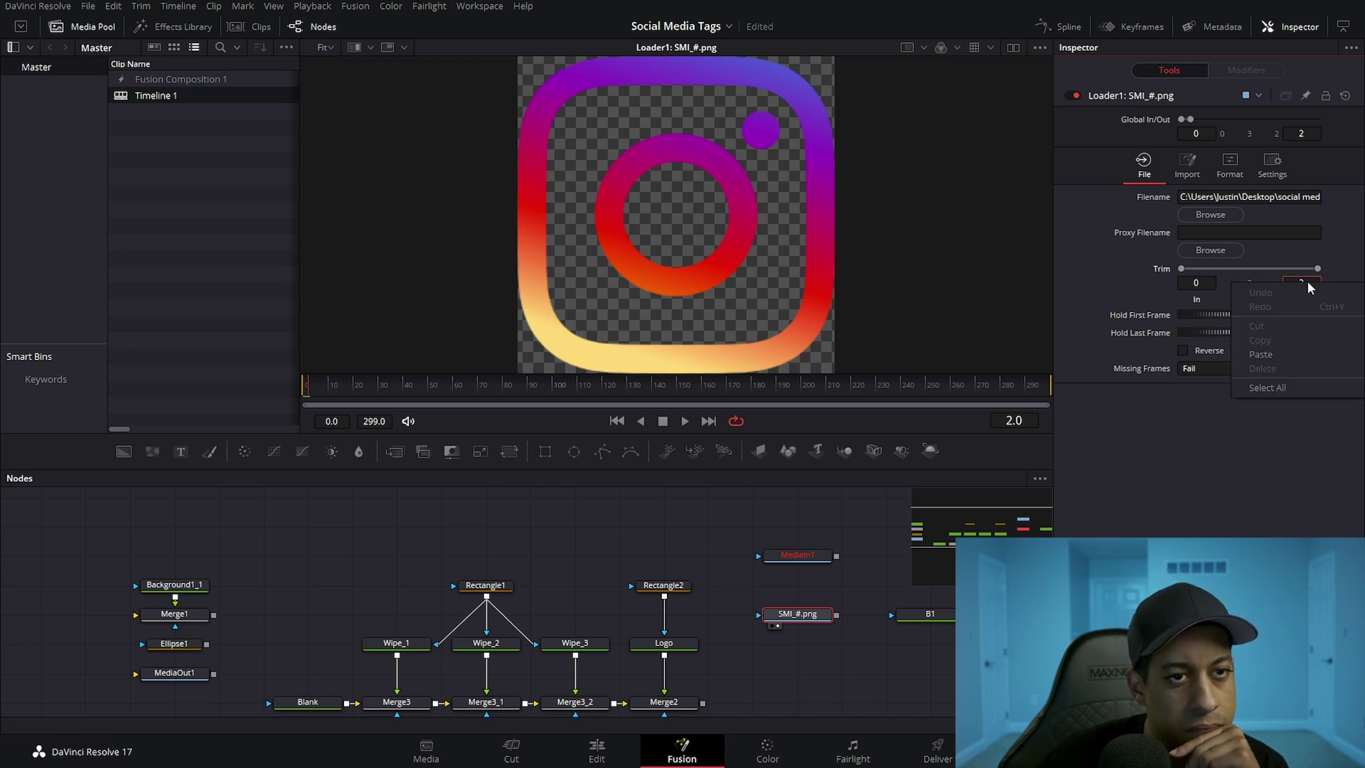
pyautogui.rightClick(1200, 293)
pyautogui.rightClick(1227, 289)
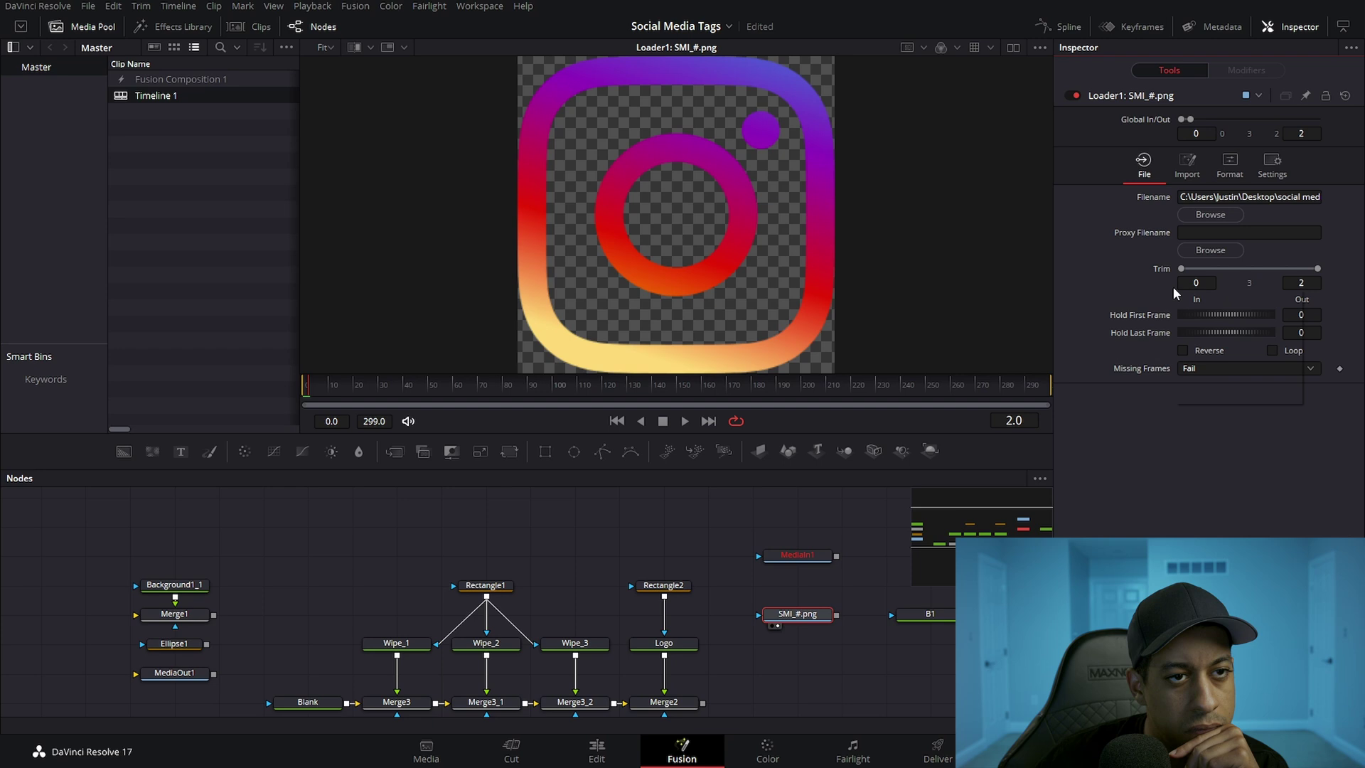
pyautogui.rightClick(1161, 270)
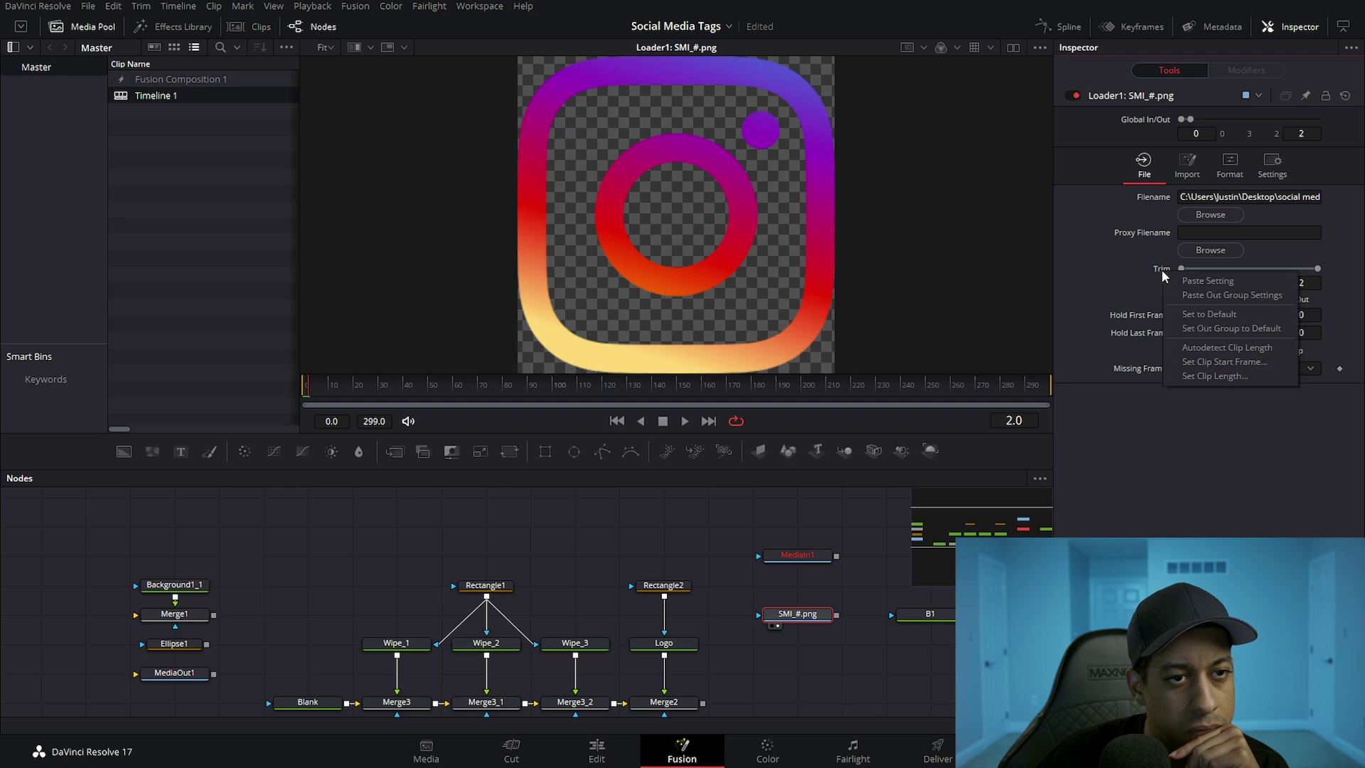
pyautogui.click(1160, 280)
pyautogui.rightClick(1160, 282)
pyautogui.click(1156, 443)
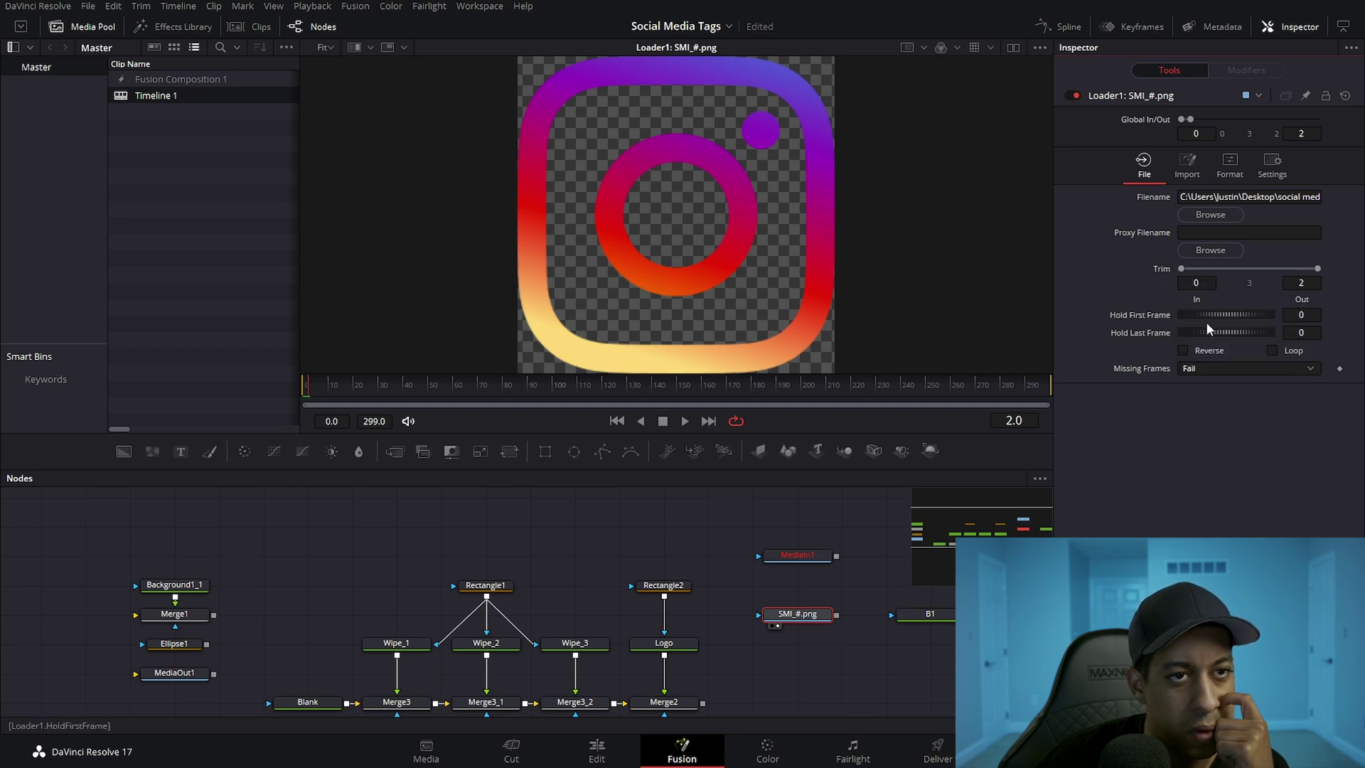
# Step: Set Loader1's Hold First Frame and Hold Last Frame to 1, enable Loop and play the result
pyautogui.moveTo(1214, 314)
pyautogui.mouseDown()
pyautogui.moveTo(1238, 314)
pyautogui.moveTo(1212, 315)
pyautogui.mouseUp()
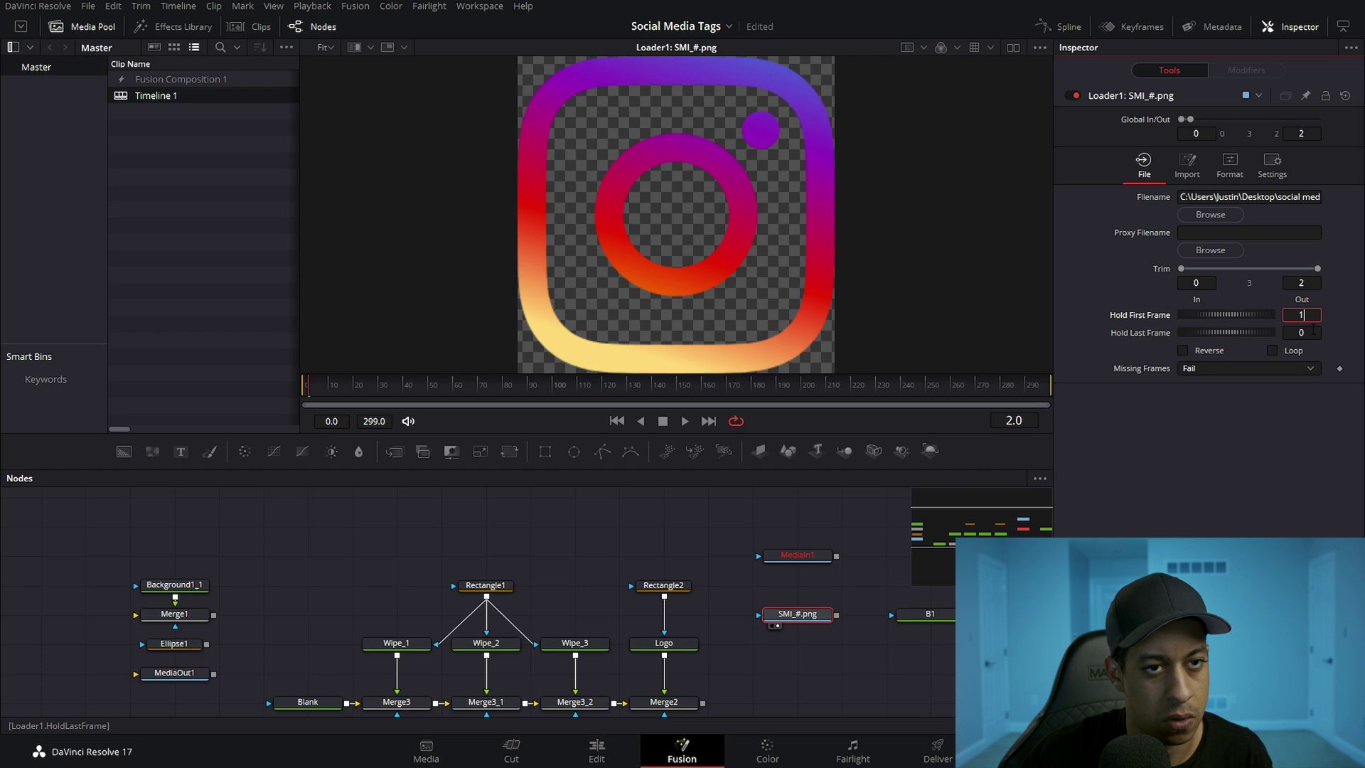
pyautogui.doubleClick(1308, 332)
pyautogui.write('1')
pyautogui.click(1299, 439)
pyautogui.click(1287, 352)
pyautogui.press('space')
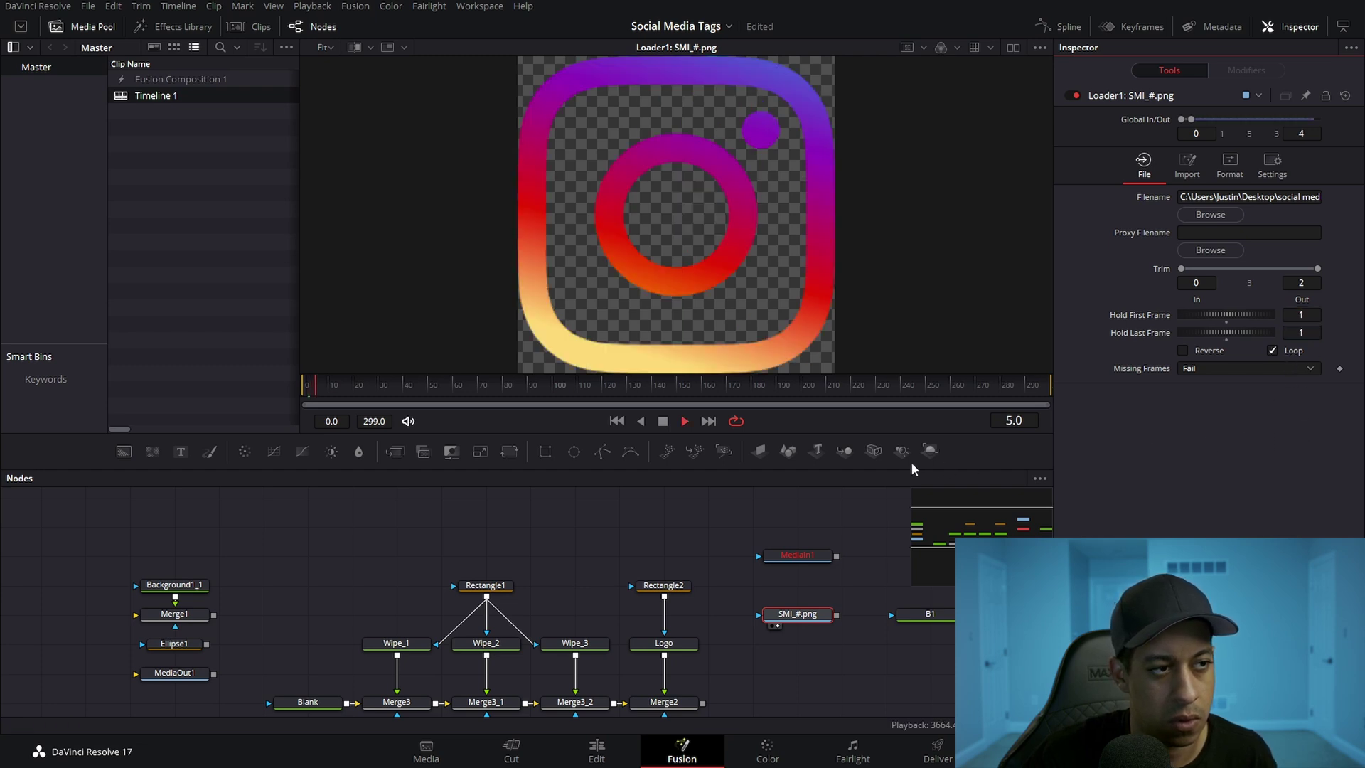
# Step: Toggle Loader1's Loop off and on again, and set Hold First Frame to 0 and Hold Last Frame to 10
pyautogui.click(1273, 350)
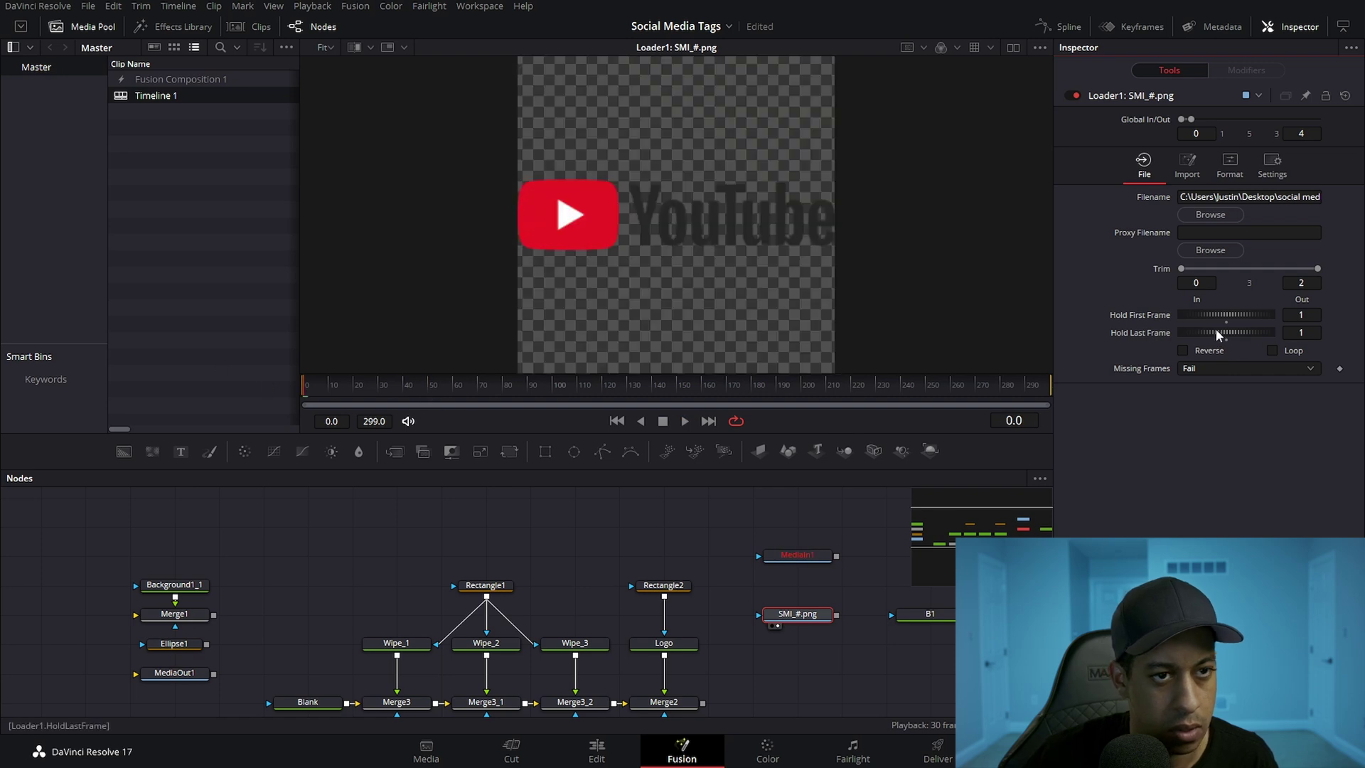
pyautogui.click(1292, 352)
pyautogui.click(1310, 315)
pyautogui.write('0')
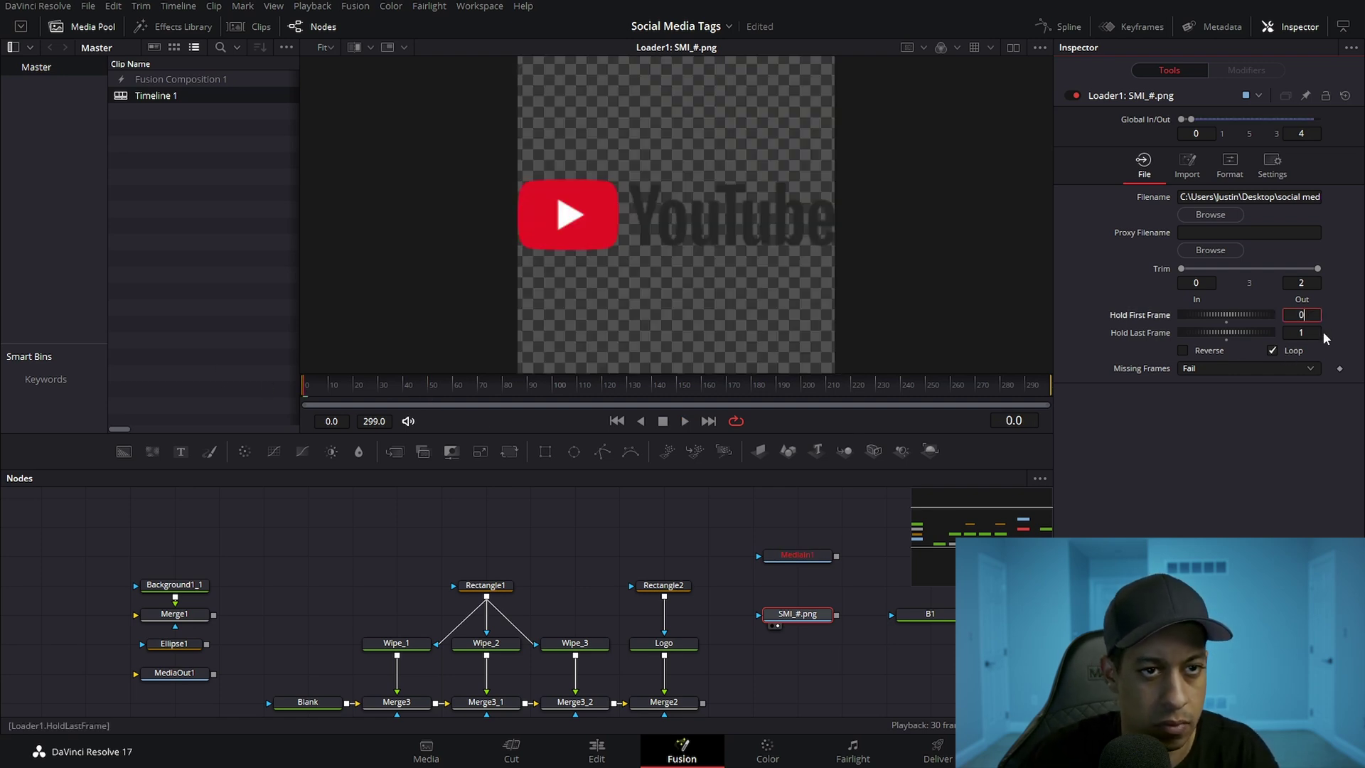
pyautogui.press('Tab')
pyautogui.write('10')
pyautogui.press('Return')
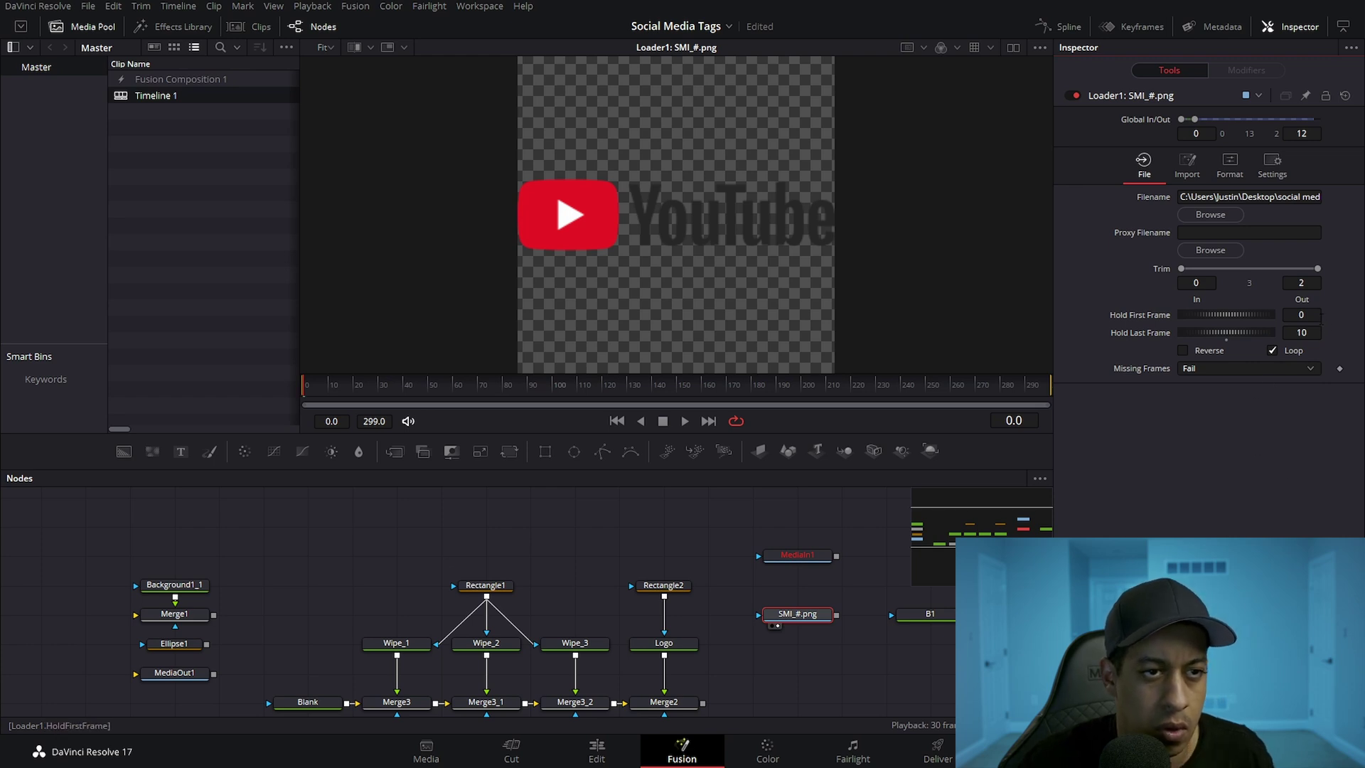
# Step: Return Loader1's Hold Last Frame to 0 and set Hold First Frame to 1 to test the looped playback
pyautogui.click(1316, 317)
pyautogui.press('Return')
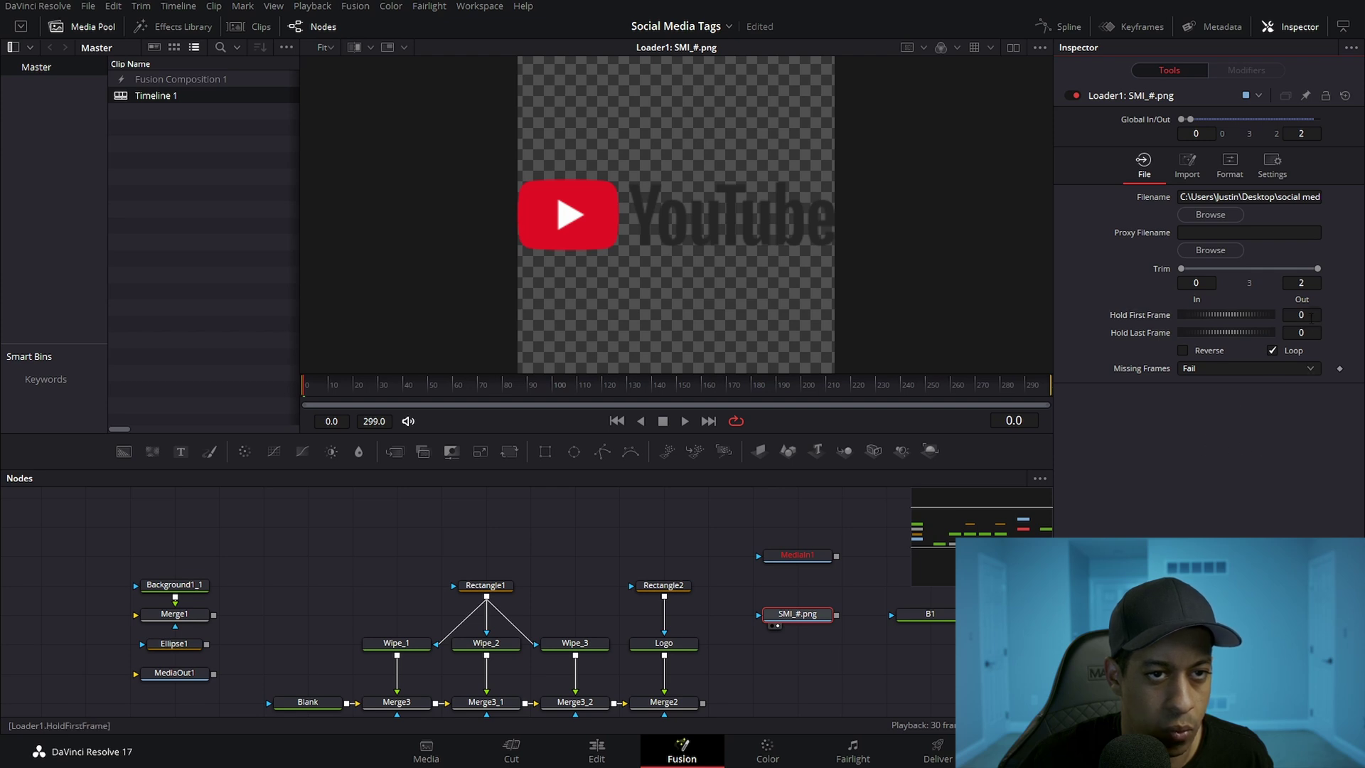
pyautogui.write('1')
pyautogui.press('Return')
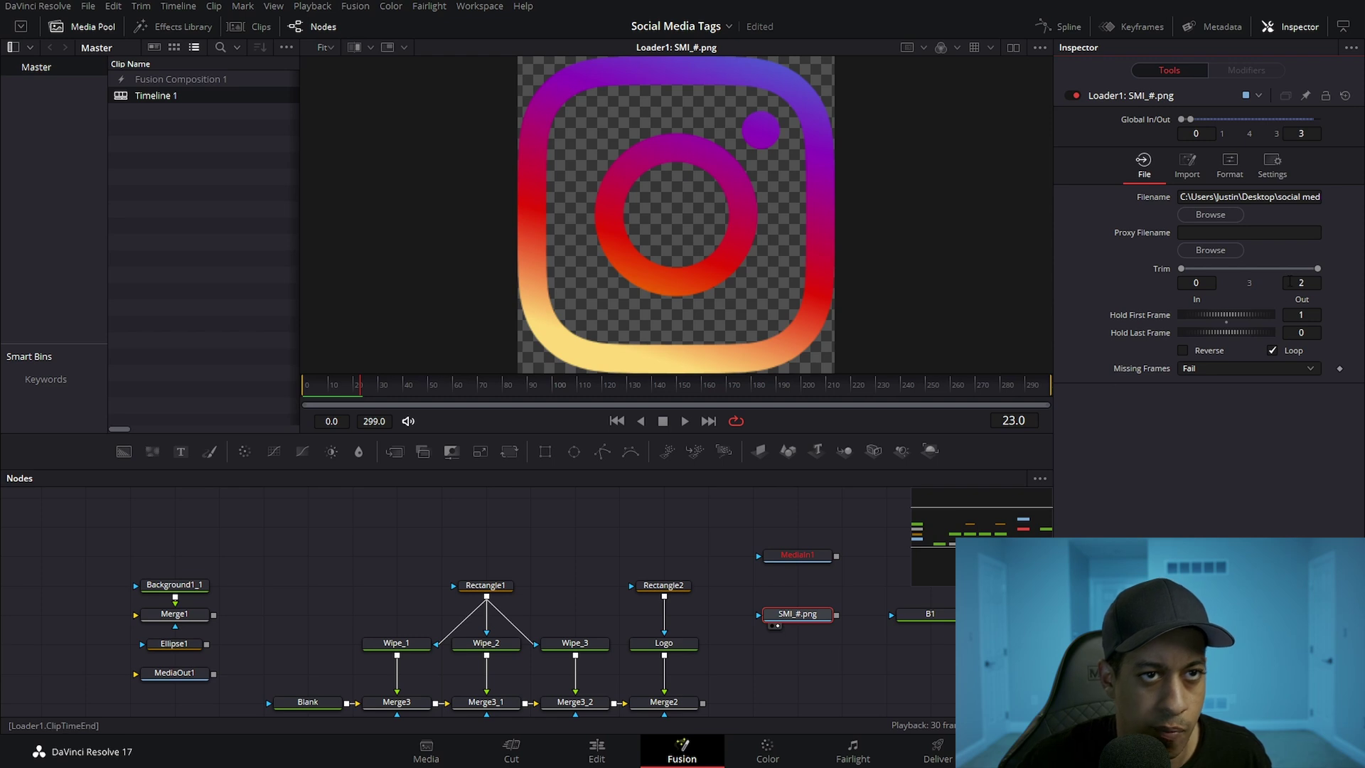
# Step: Turn off Loop on Loader1, check the Missing Frames options and return Hold First Frame to 0
pyautogui.click(1272, 351)
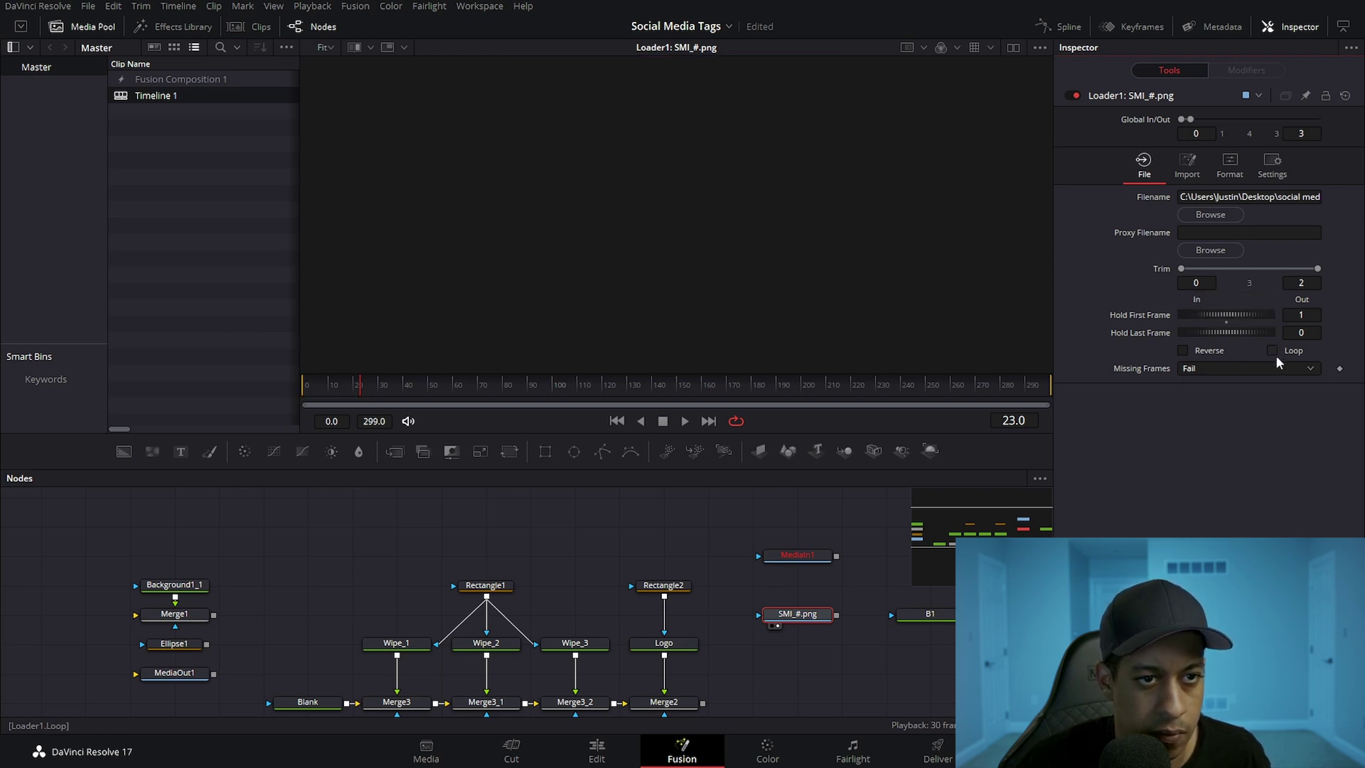
pyautogui.click(1234, 368)
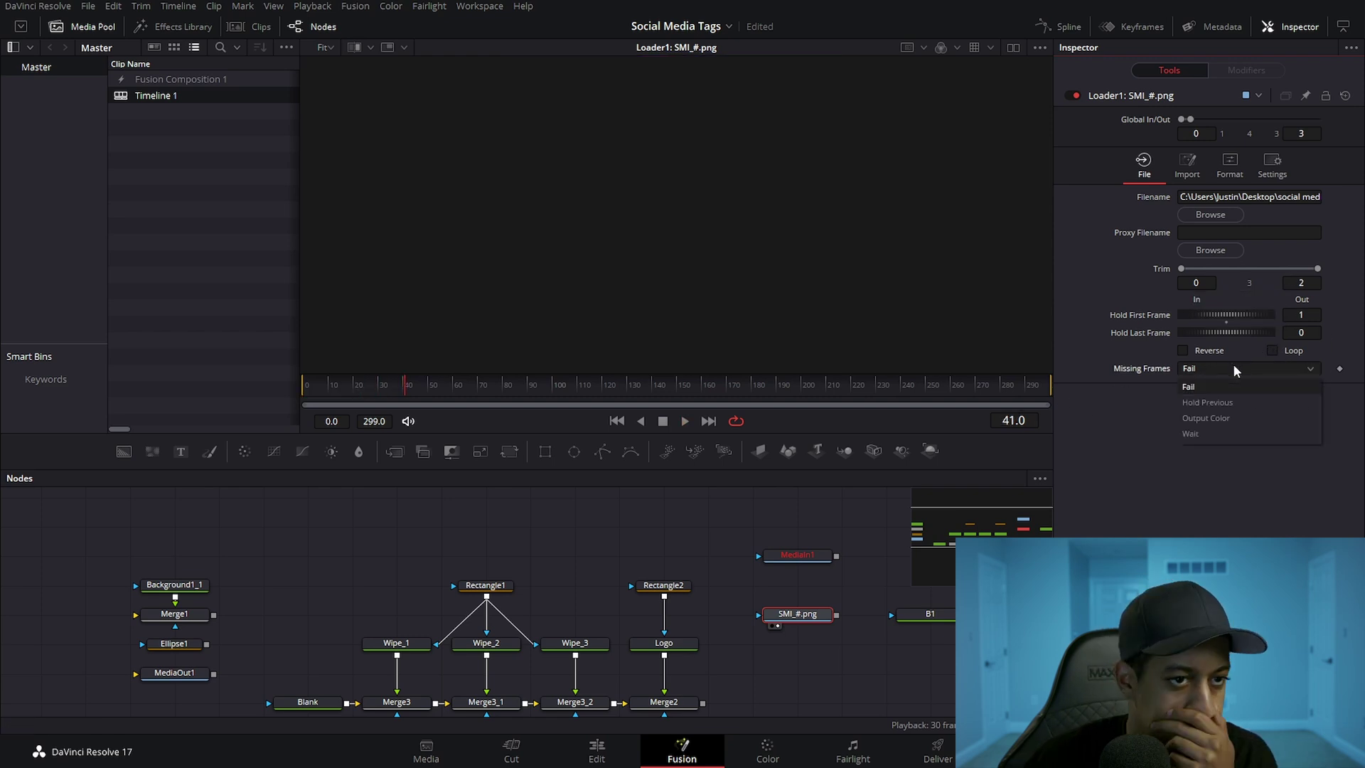
pyautogui.click(1234, 364)
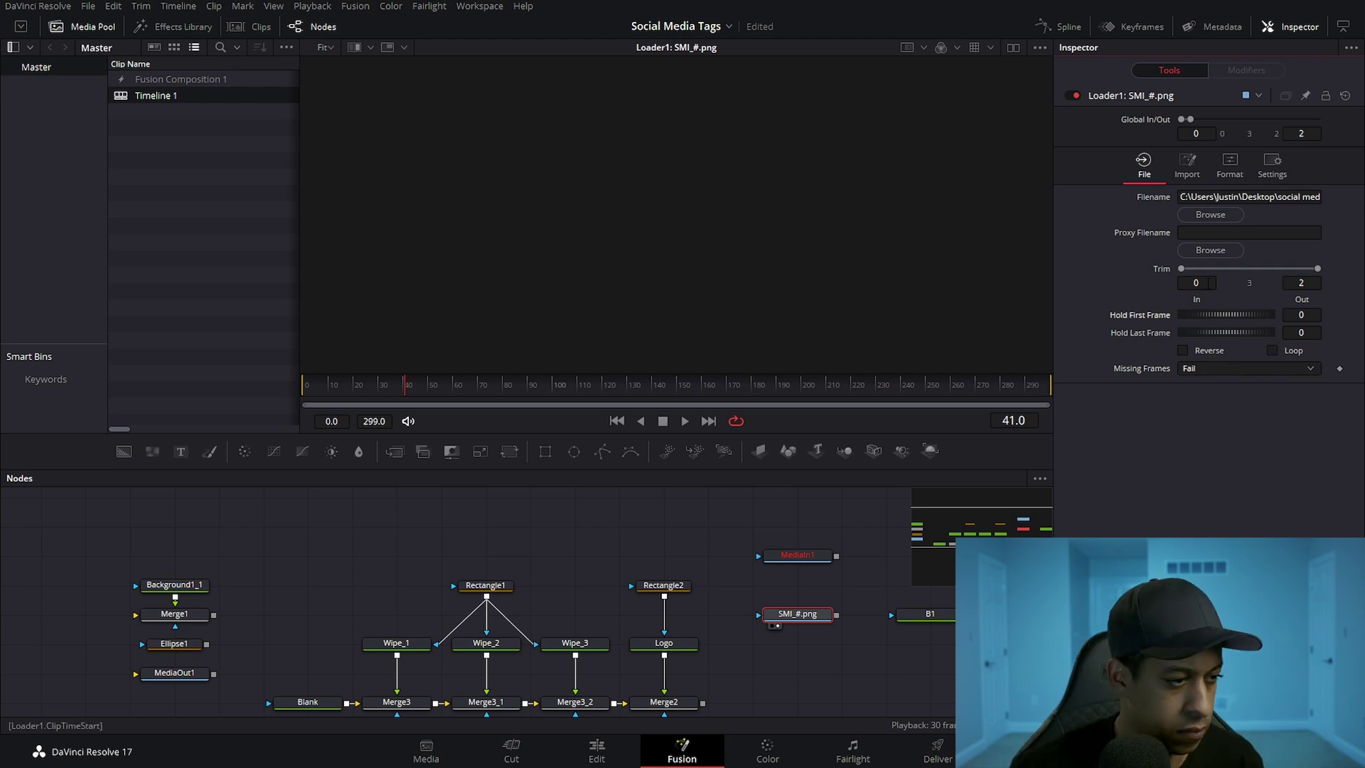
pyautogui.rightClick(1197, 283)
pyautogui.rightClick(1183, 284)
pyautogui.rightClick(1180, 296)
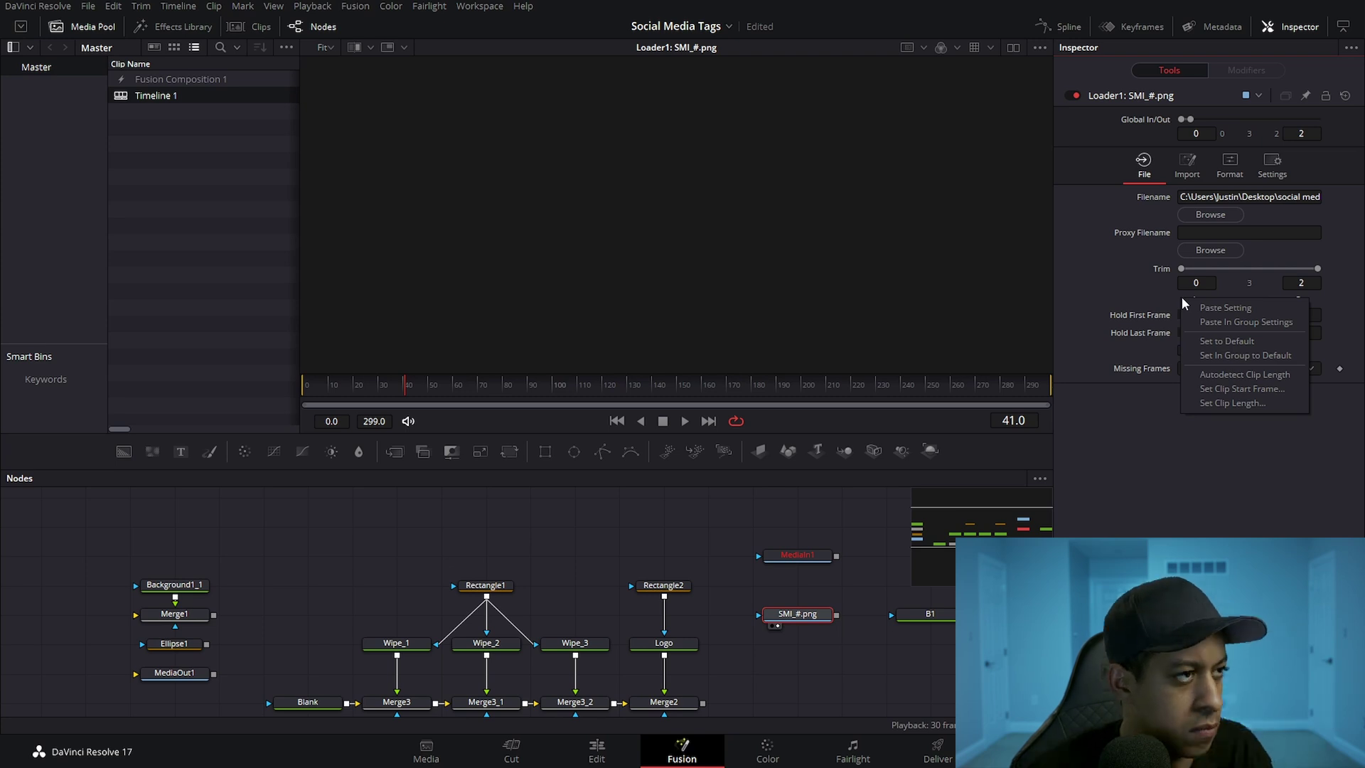
pyautogui.click(1164, 288)
pyautogui.rightClick(1163, 287)
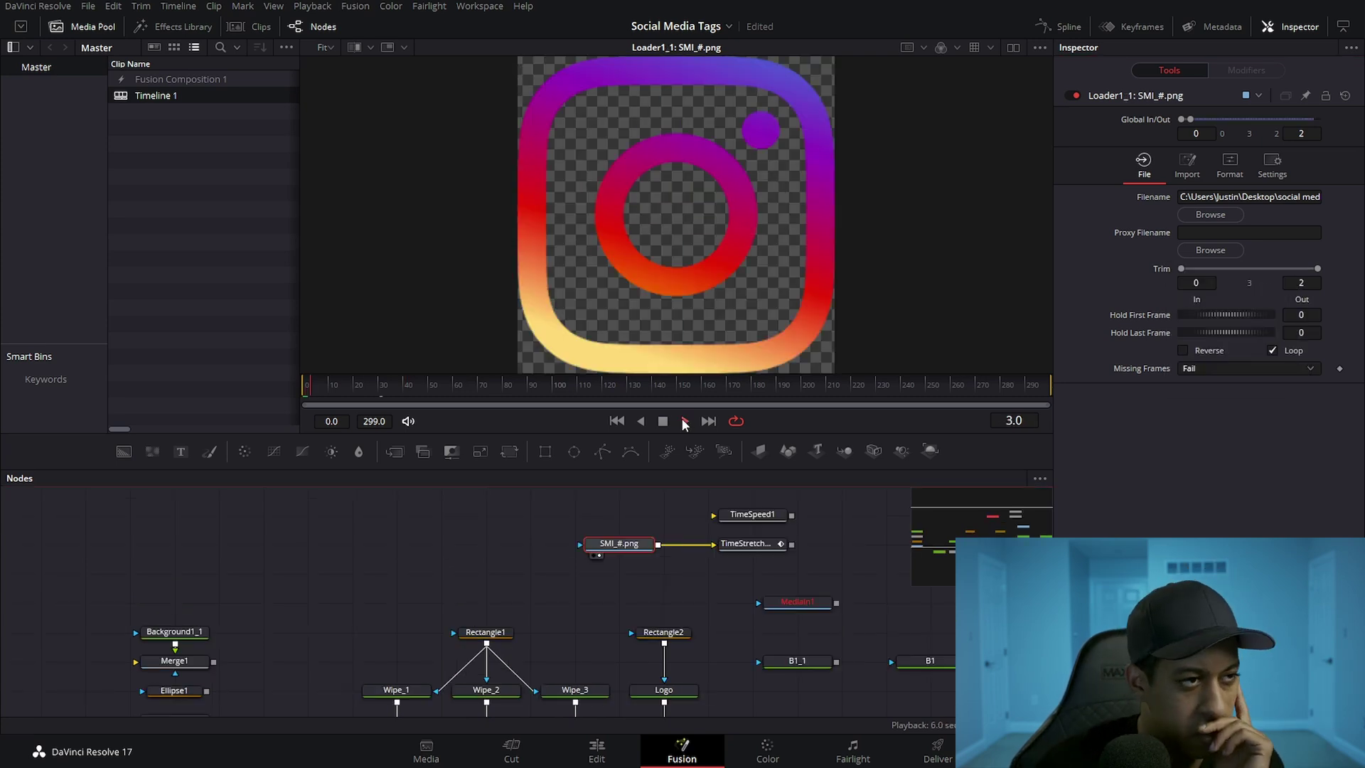
# Step: Stop playback, return the playhead to frame 0 and turn off Loop on Loader1_1
pyautogui.click(662, 420)
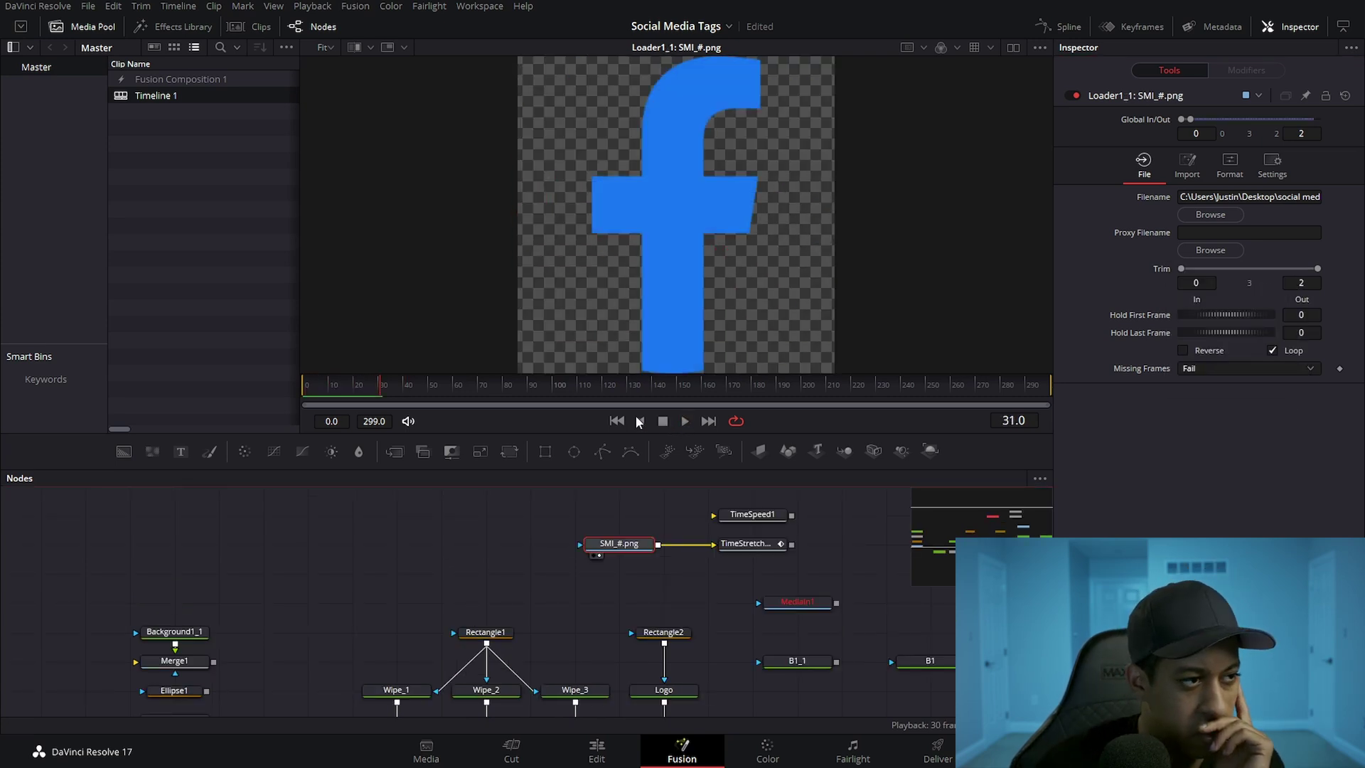
pyautogui.moveTo(344, 390); pyautogui.dragTo(226, 396)
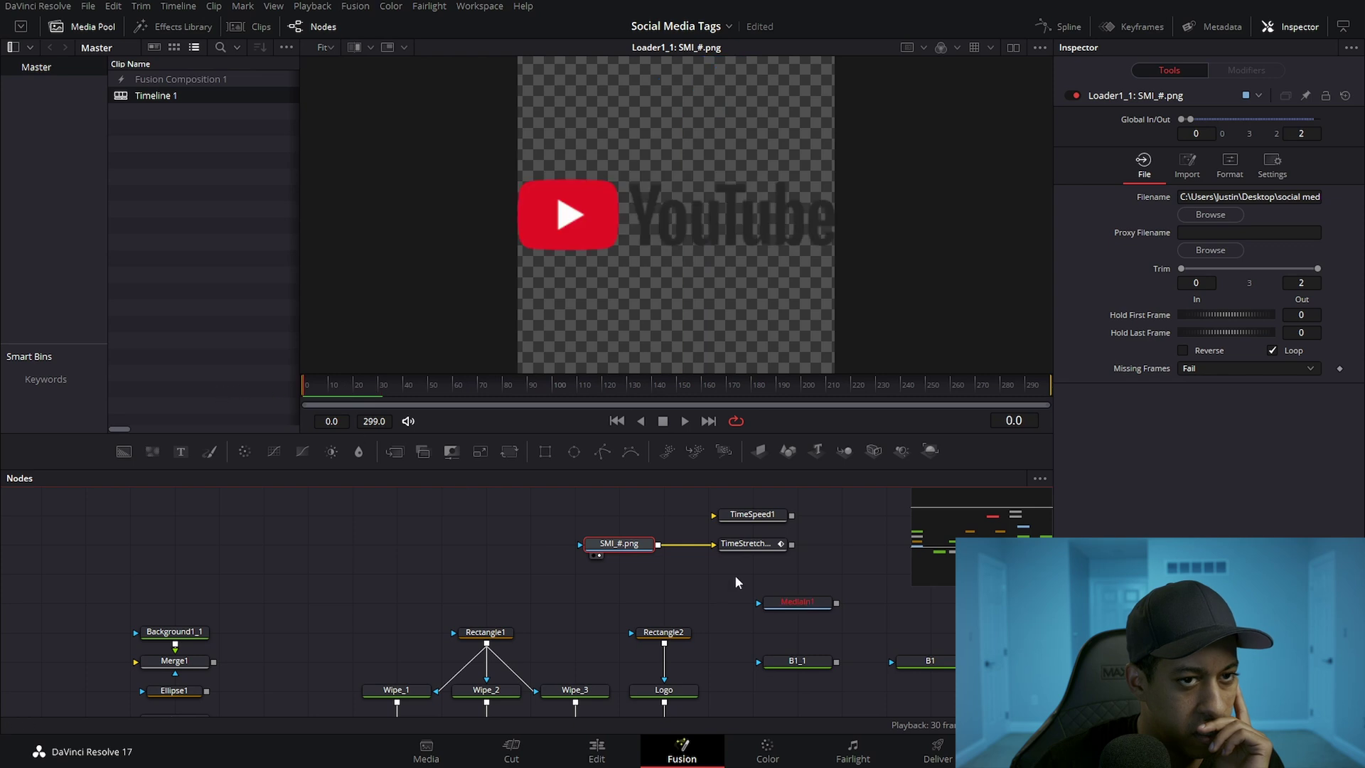
pyautogui.click(1298, 354)
# Step: Delete the TimeSpeed1 node and reset TimeStretcher1's Source Time to its default, removing its animation
pyautogui.click(742, 515)
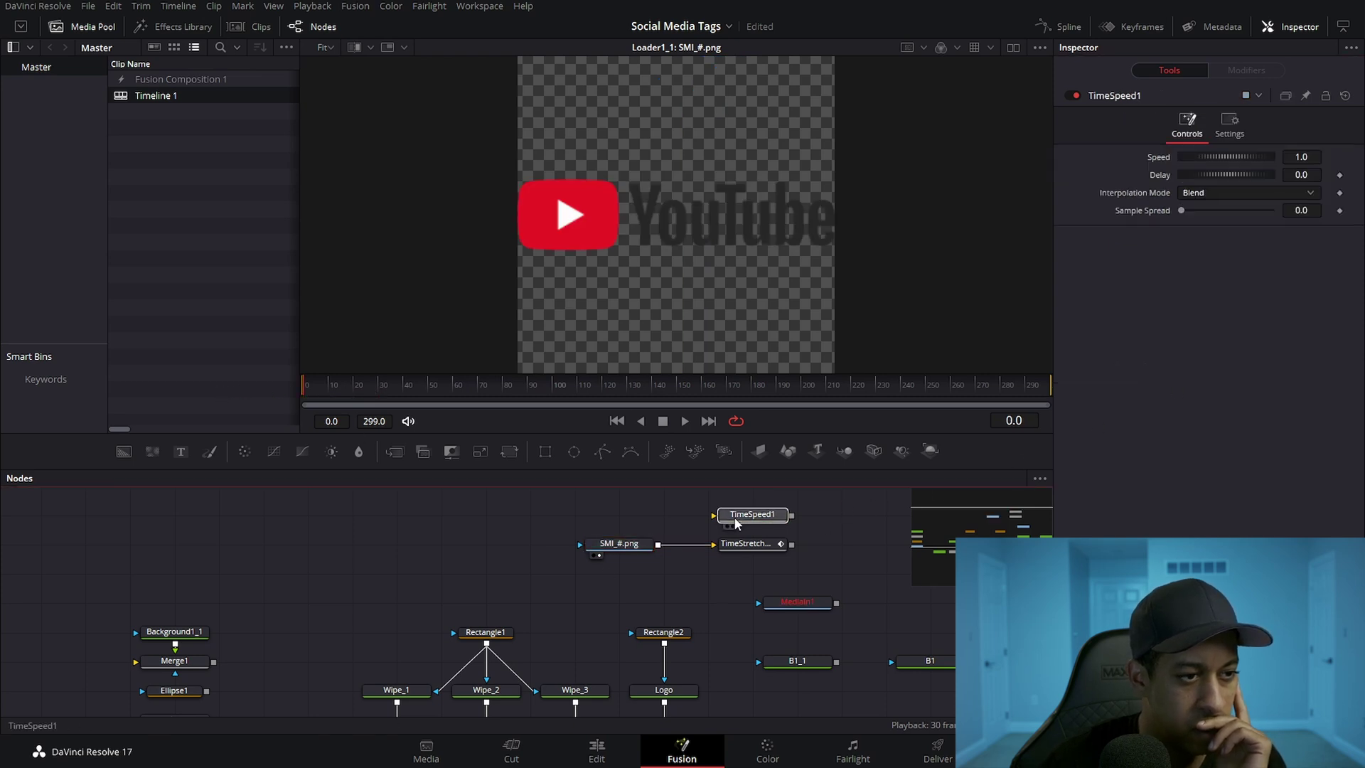
pyautogui.press('Delete')
pyautogui.click(743, 543)
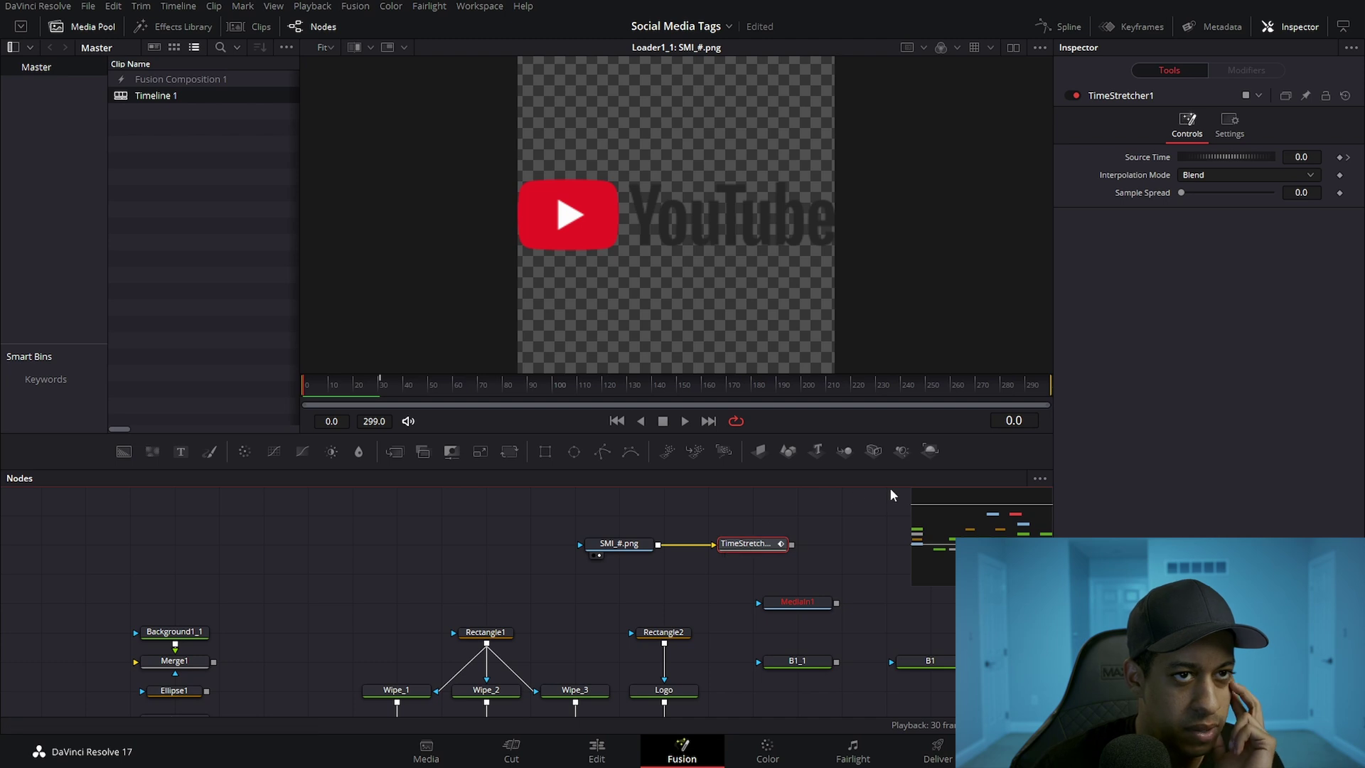
pyautogui.doubleClick(1140, 159)
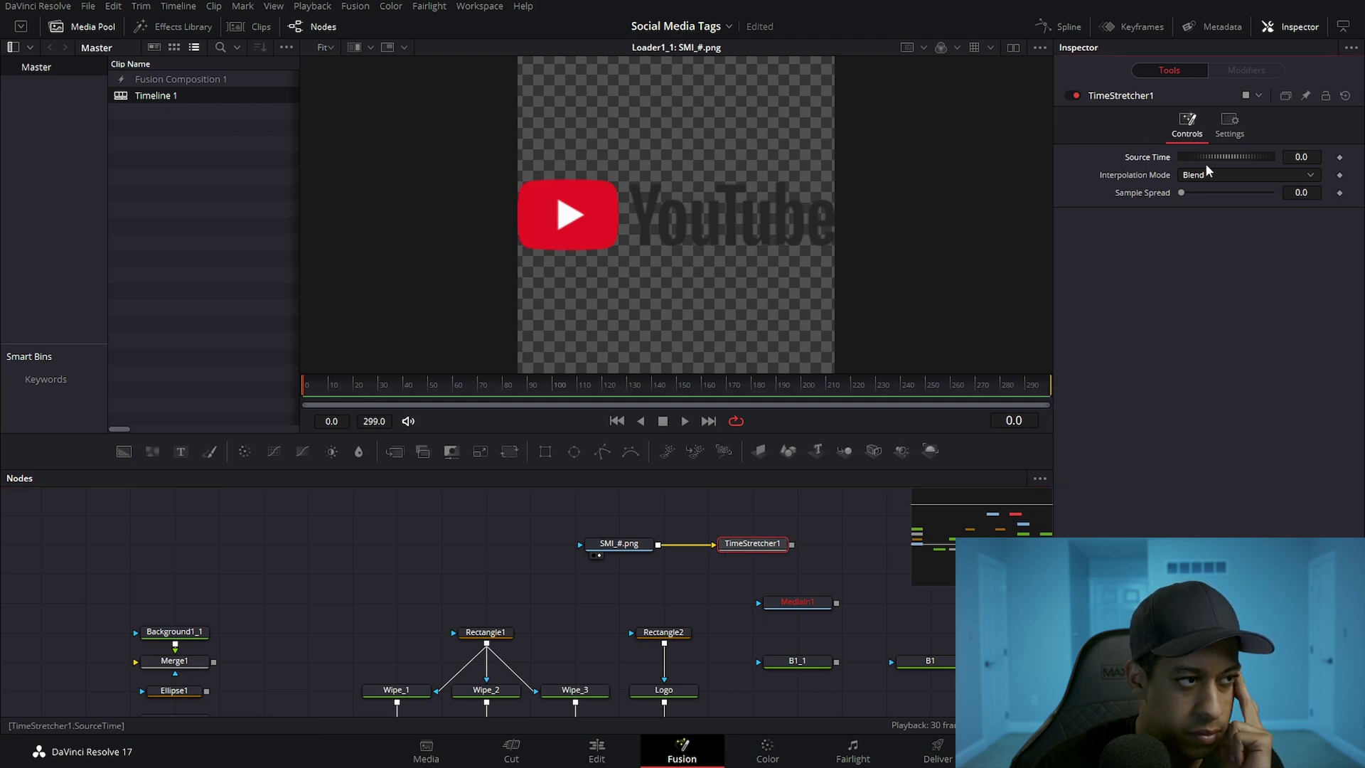
# Step: Set TimeStretcher1's Source Time to 2 and play the node's output in the viewer
pyautogui.moveTo(1221, 155); pyautogui.dragTo(1225, 154)
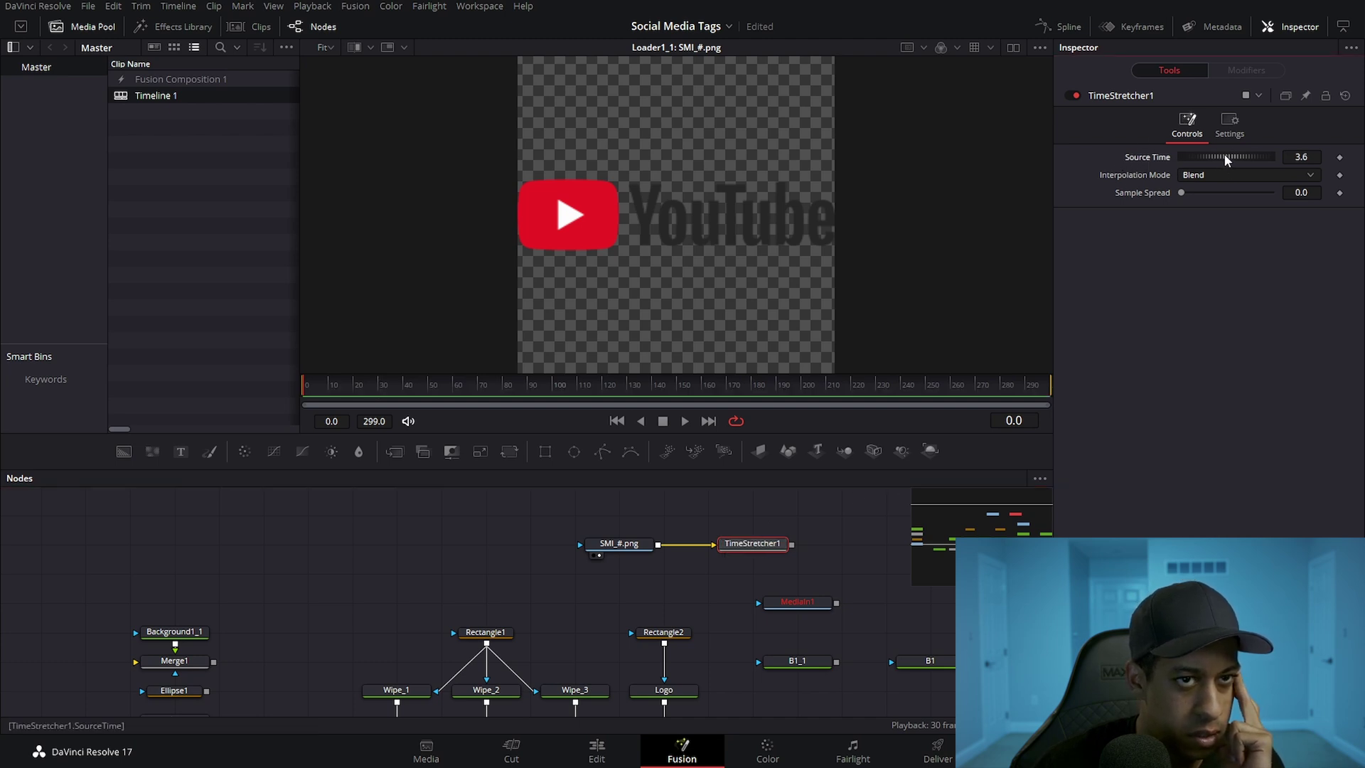
pyautogui.doubleClick(1315, 157)
pyautogui.write('2')
pyautogui.press('Return')
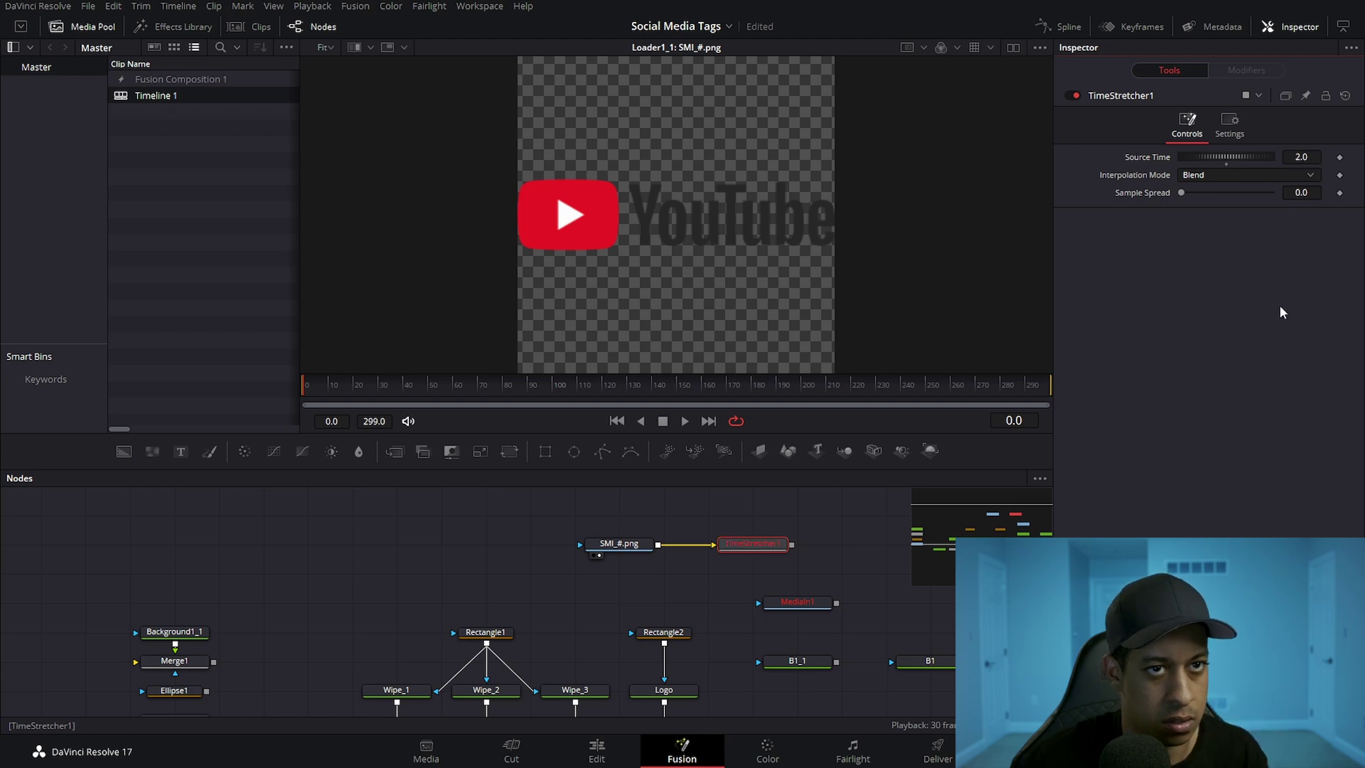
pyautogui.press('space')
pyautogui.moveTo(740, 548); pyautogui.dragTo(740, 341)
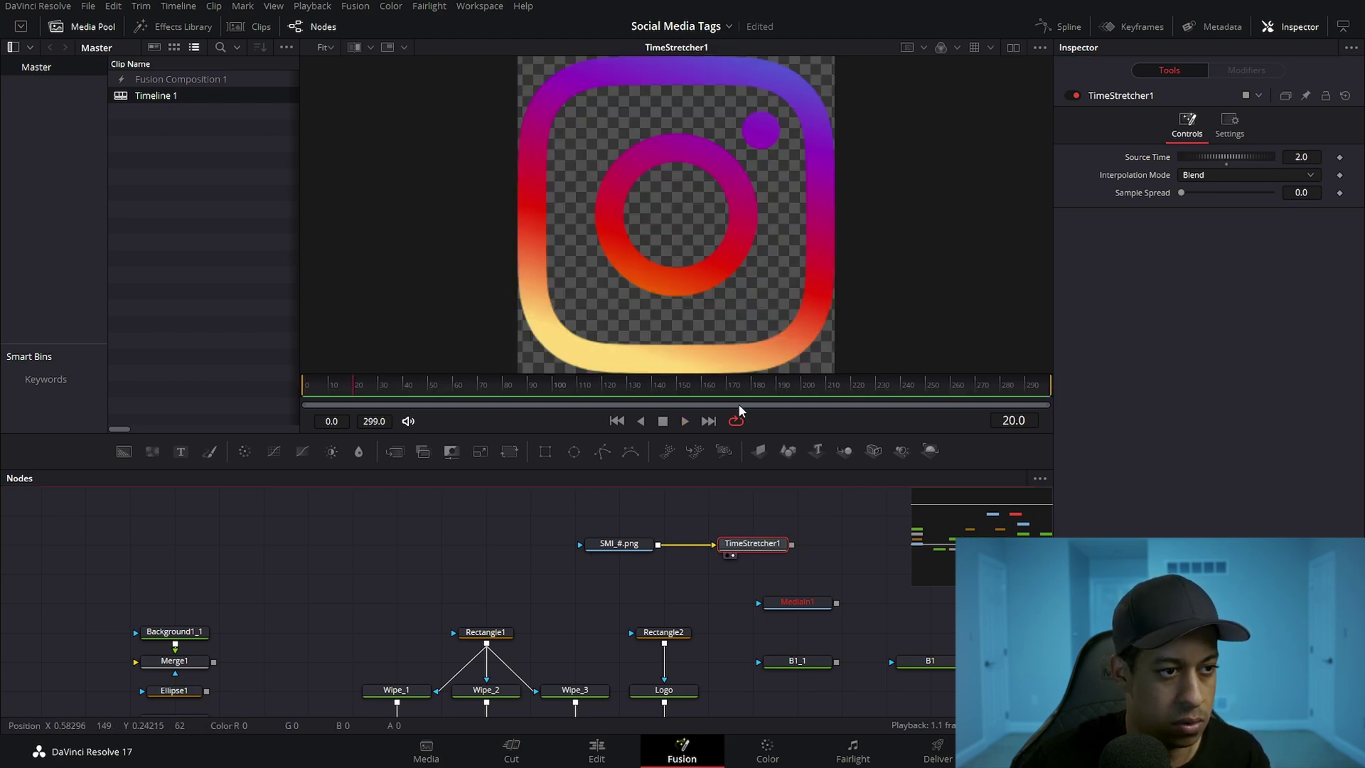
pyautogui.moveTo(430, 390); pyautogui.dragTo(213, 442)
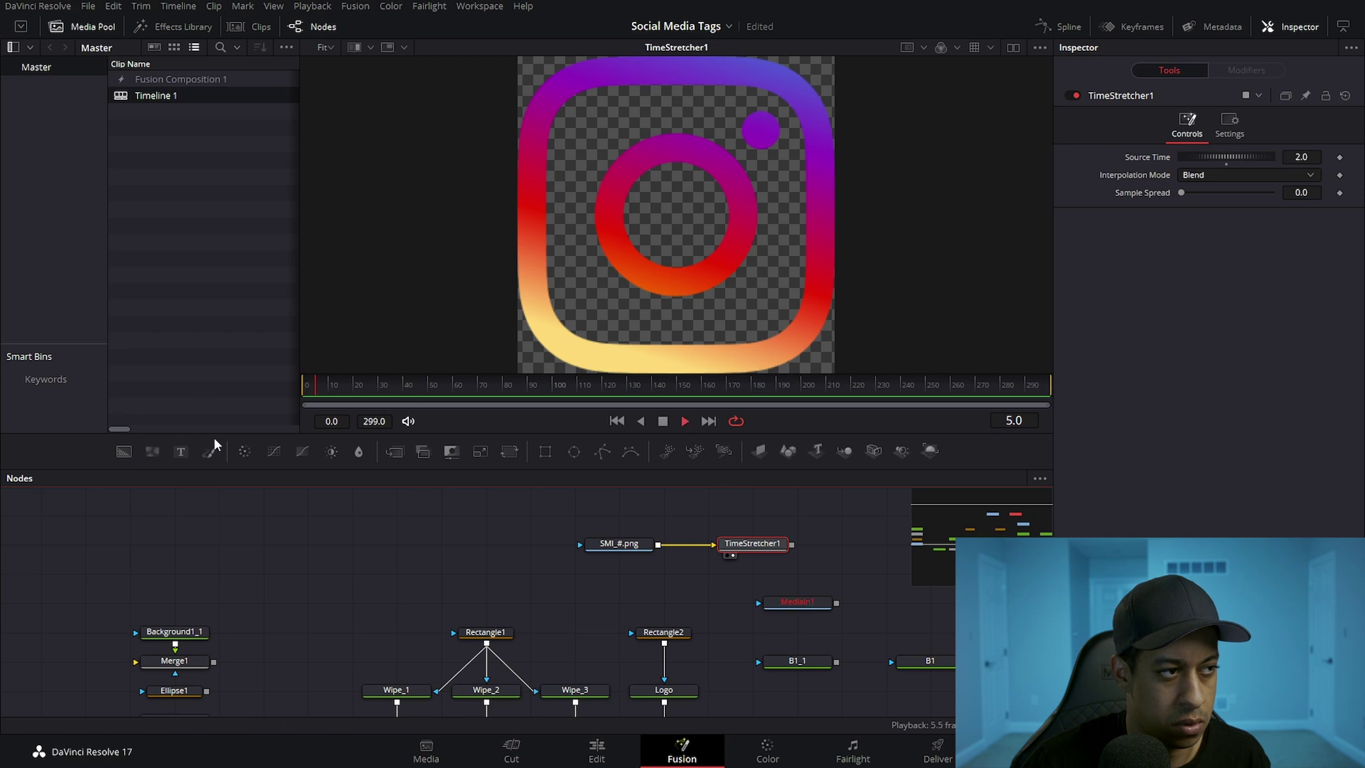
# Step: Test TimeStretcher1's Source Time with the values 1, 3 and 0, and play the result
pyautogui.click(1315, 152)
pyautogui.write('3')
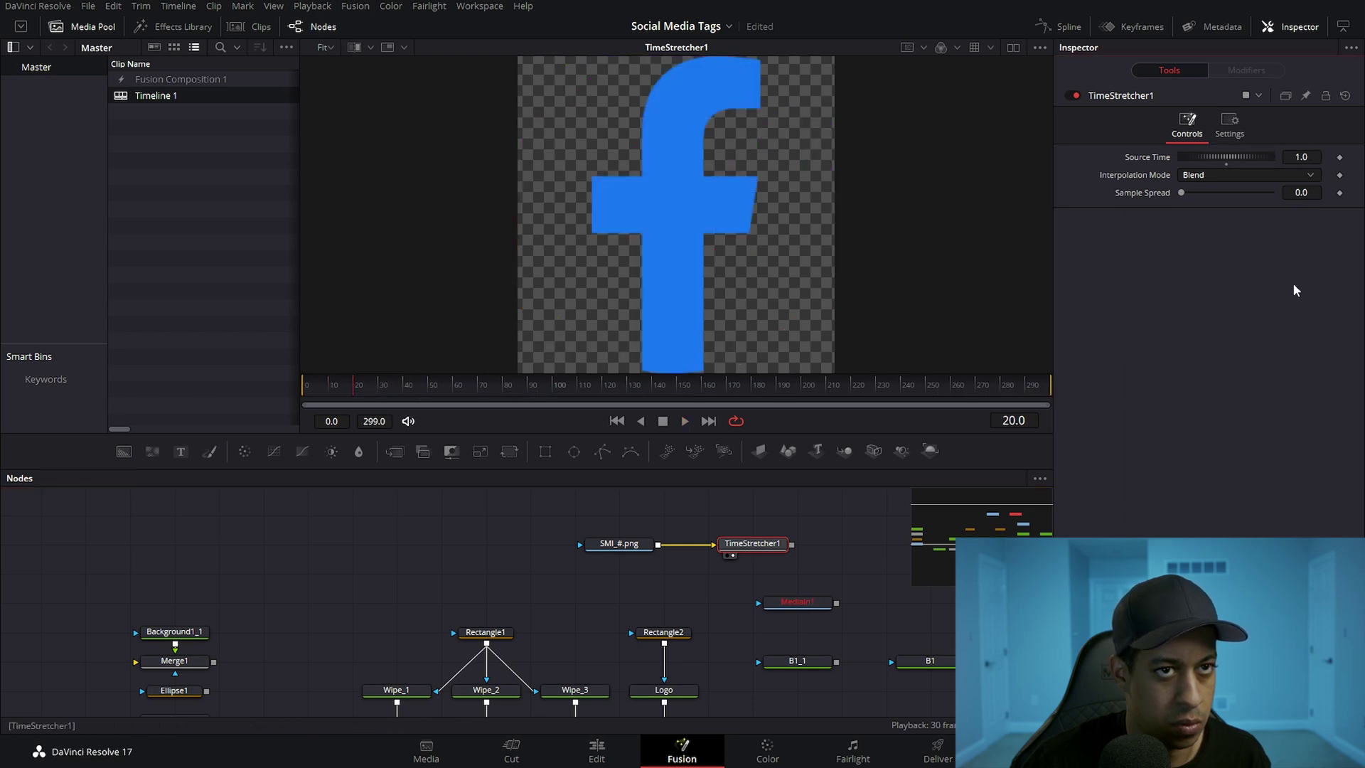
pyautogui.press('Return')
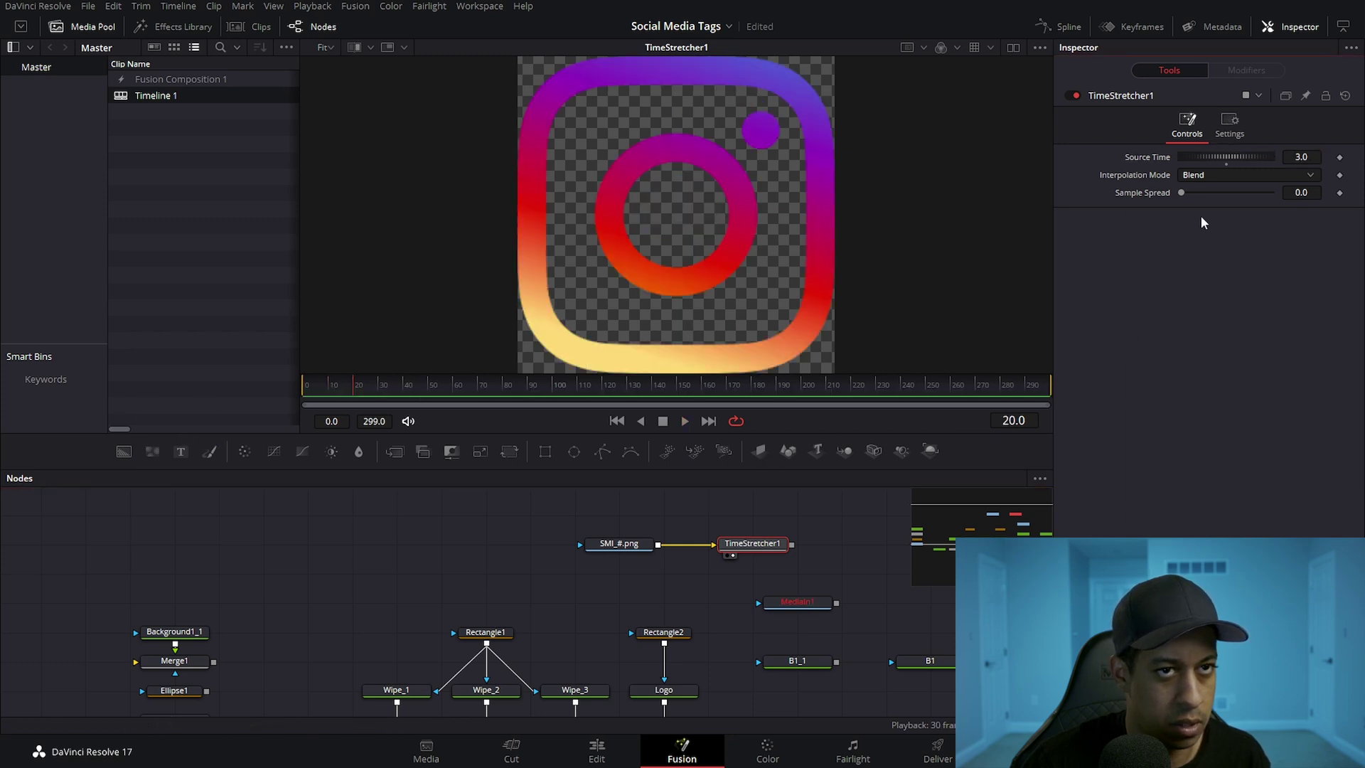
pyautogui.click(1313, 156)
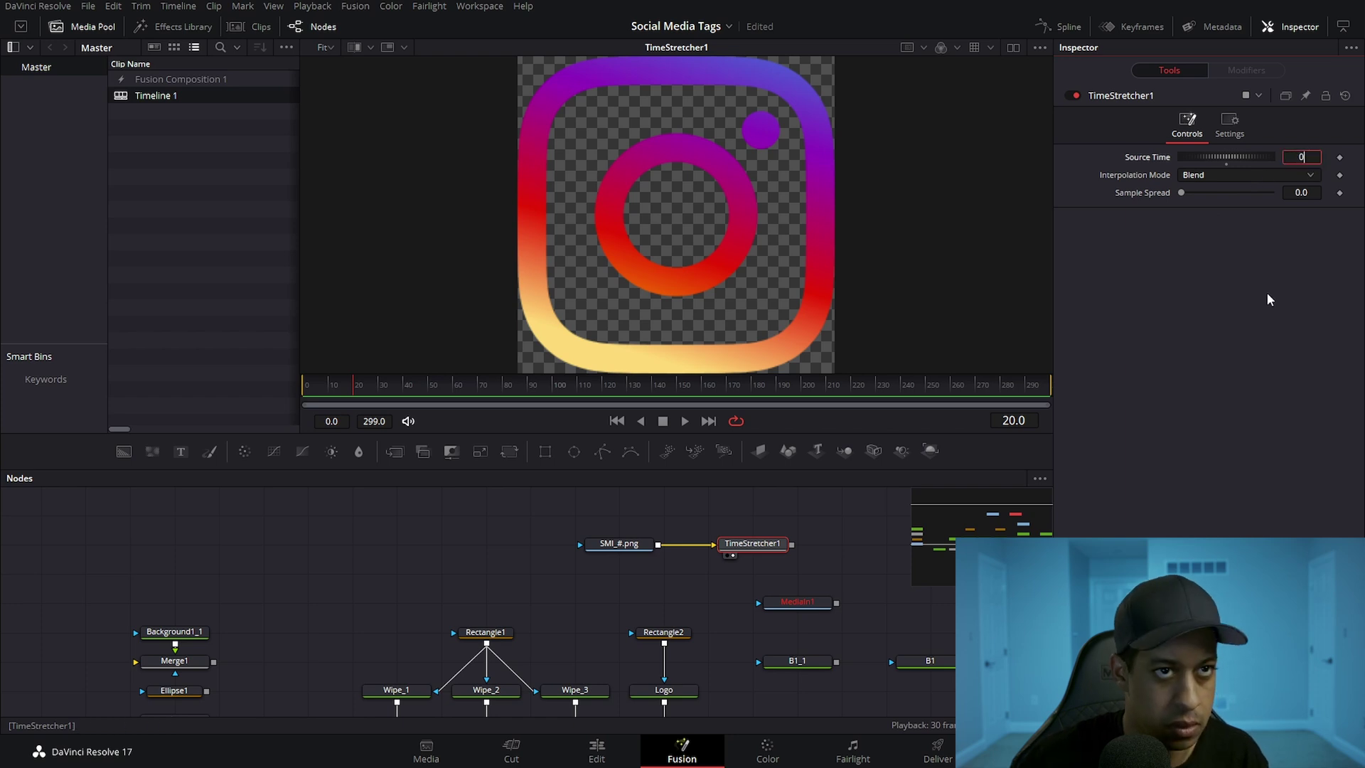
pyautogui.write('0')
pyautogui.press('Return')
pyautogui.press('space')
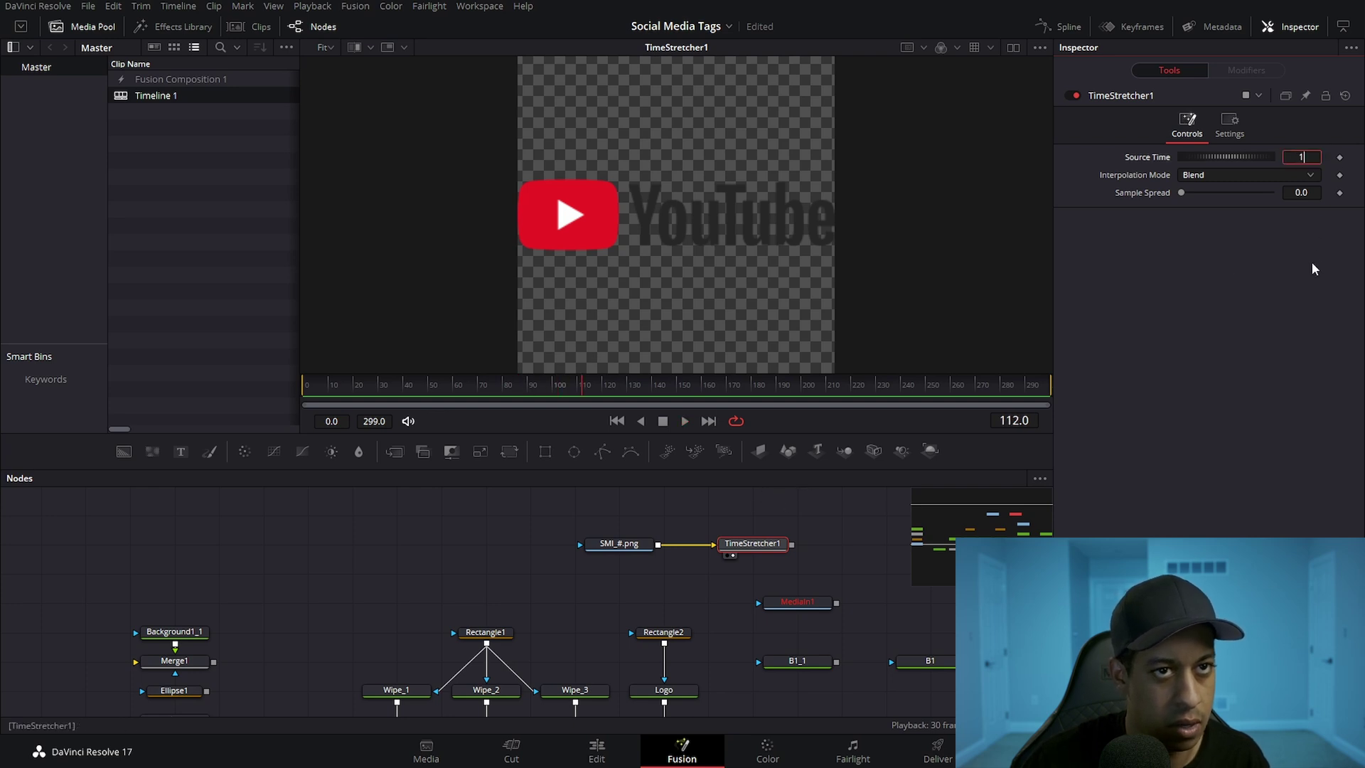
# Step: Try Source Time 1 on TimeStretcher1, set it to 2 and play the result
pyautogui.write('1')
pyautogui.press('Return')
pyautogui.doubleClick(1316, 154)
pyautogui.write('2')
pyautogui.press('Return')
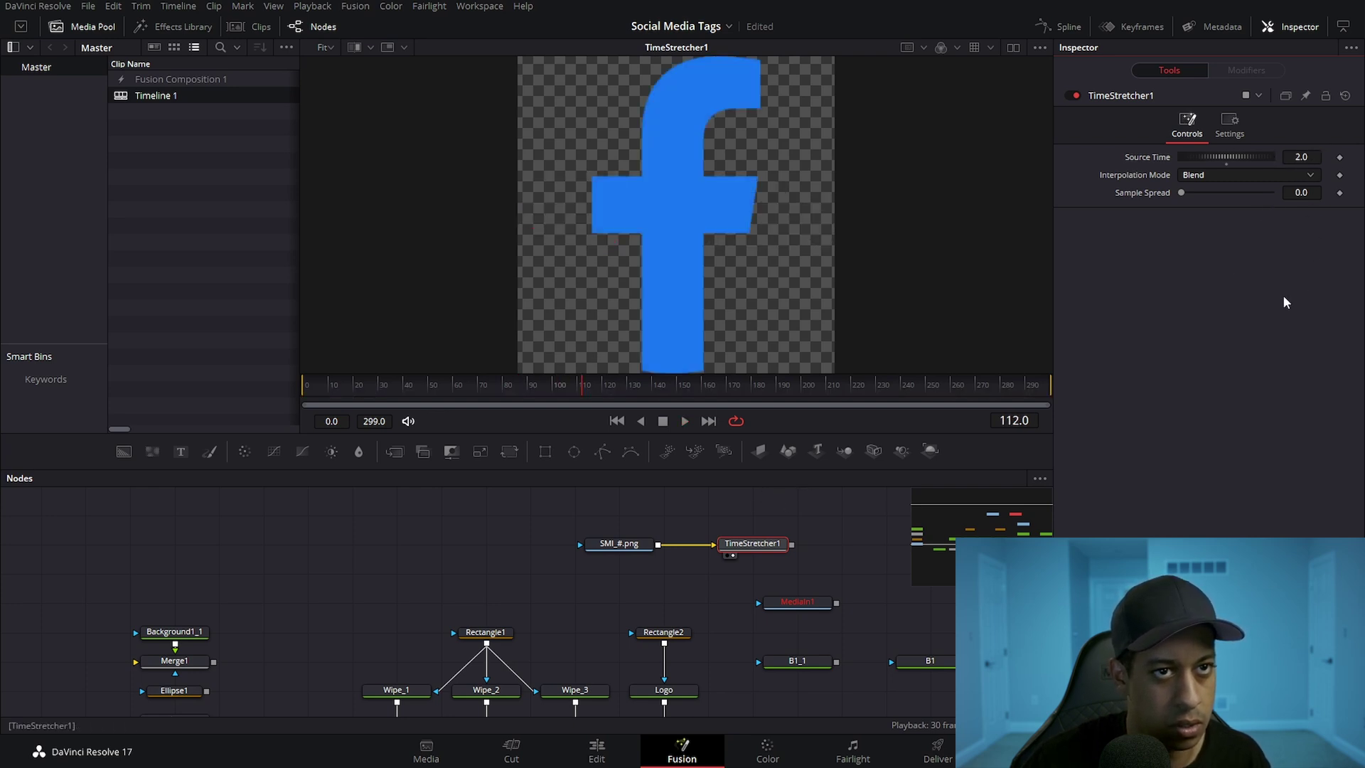
pyautogui.press('space')
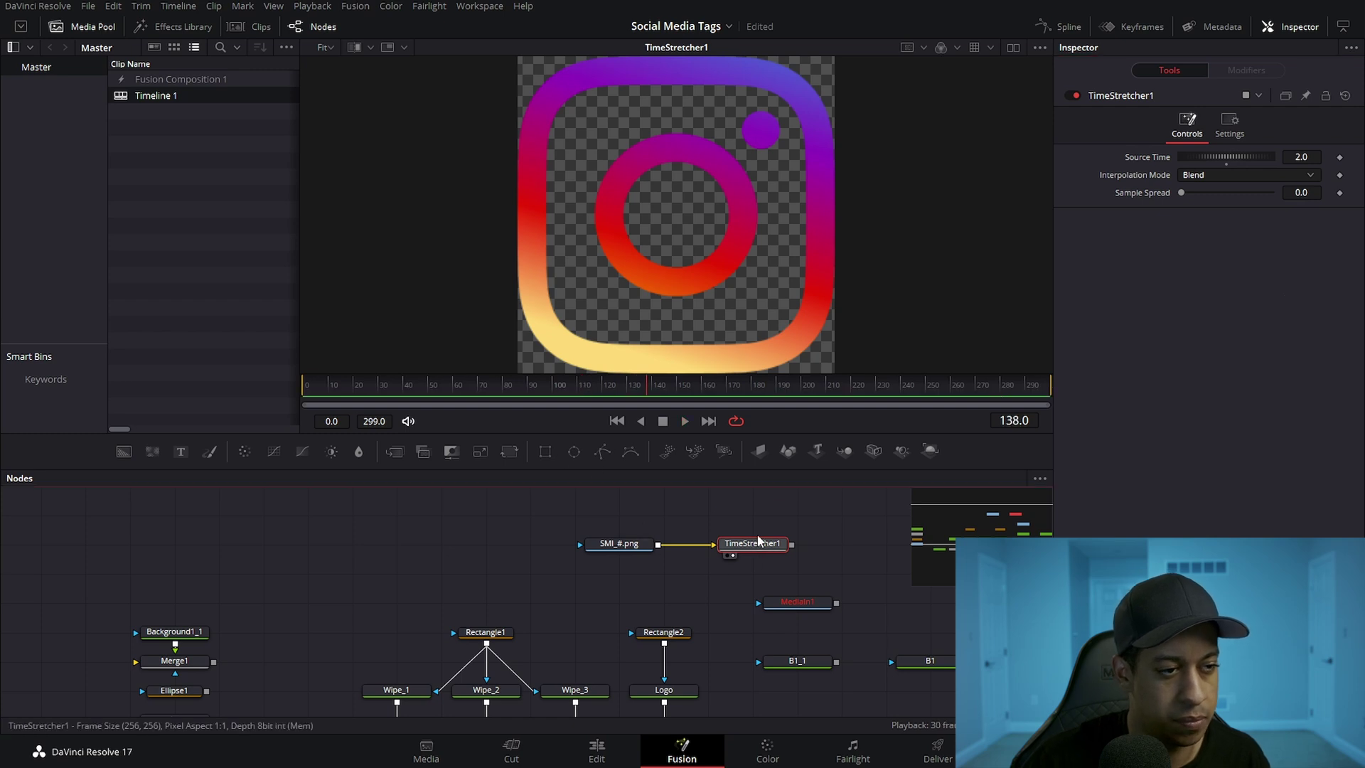
# Step: Check Loader1_1's settings and move the TimeStretcher1 node closer to the Loader
pyautogui.click(623, 545)
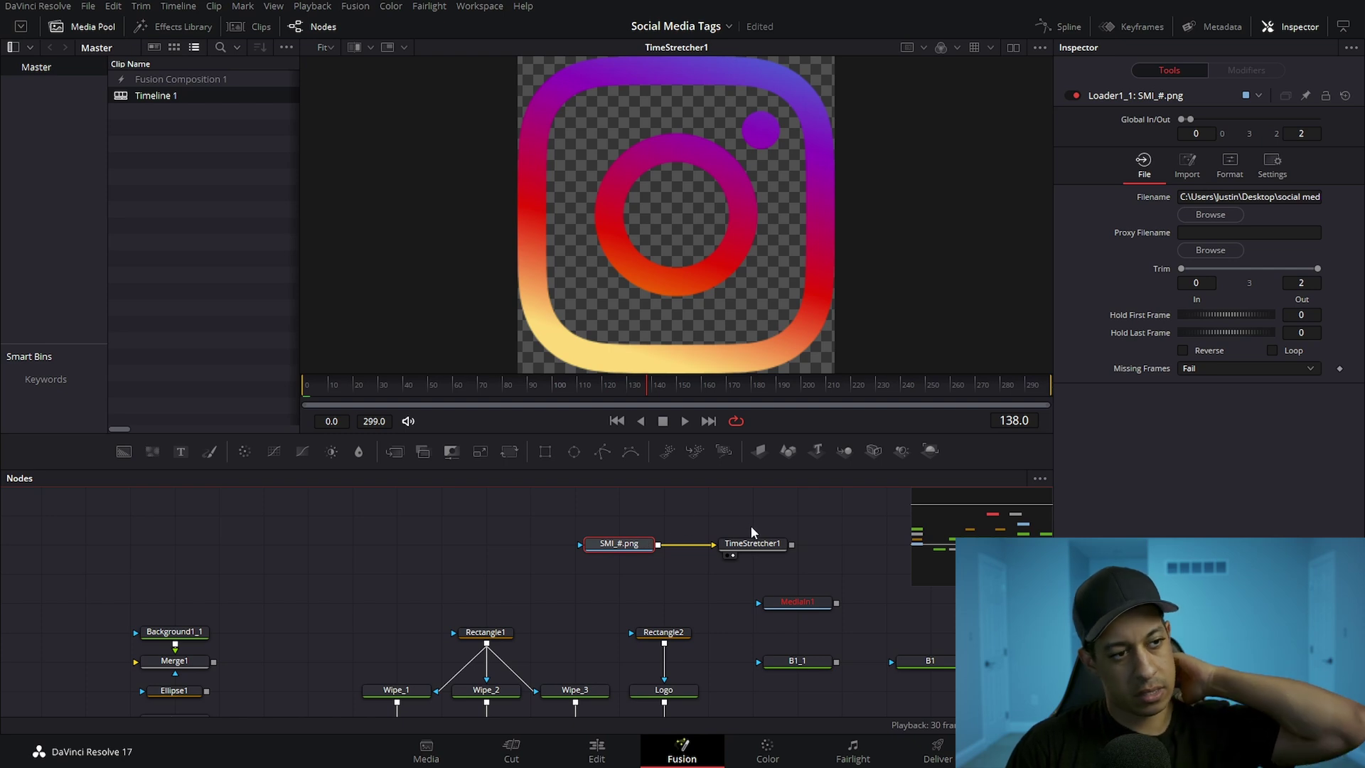
pyautogui.click(752, 544)
pyautogui.moveTo(786, 547); pyautogui.dragTo(747, 549)
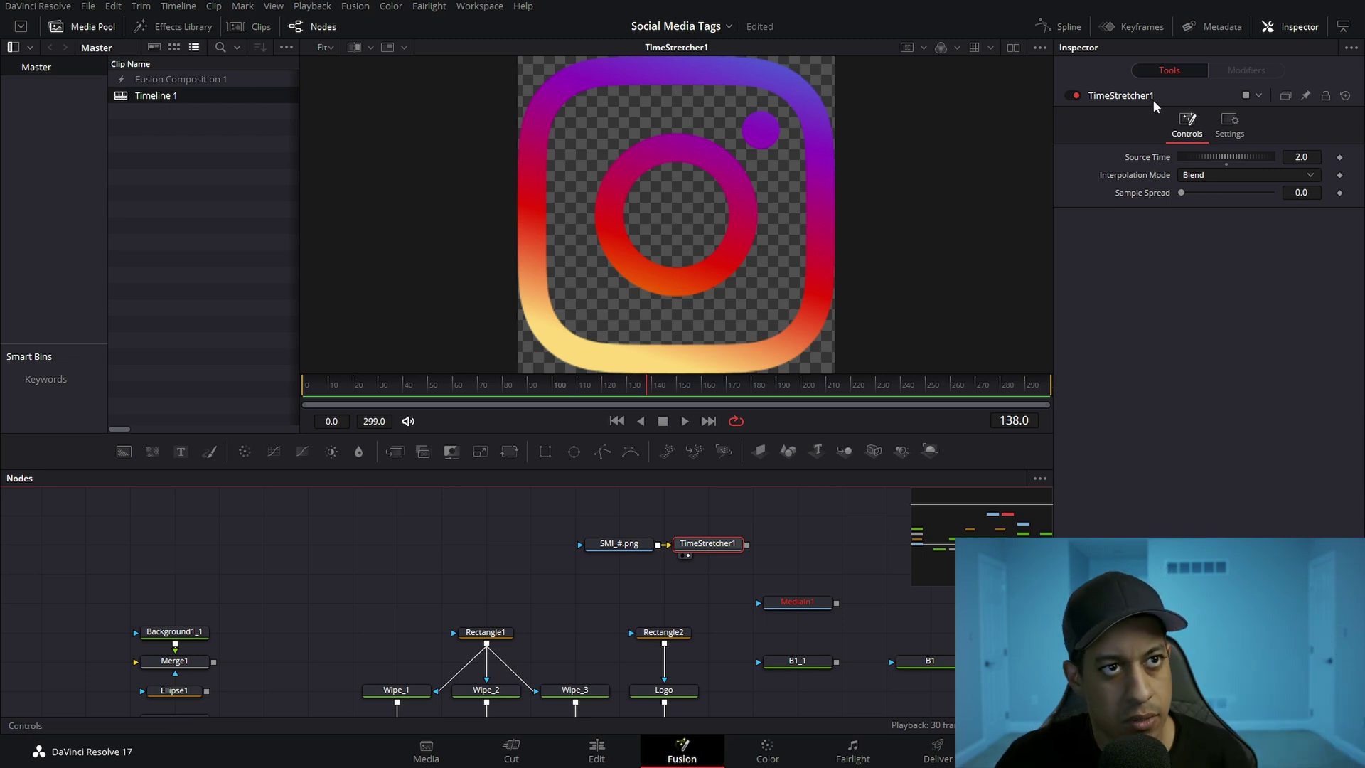
# Step: Start a new user control on TimeStretcher1 named Social Media Icon, on the Controls page, with MultiButtonControl as input control
pyautogui.rightClick(1176, 95)
pyautogui.click(1087, 330)
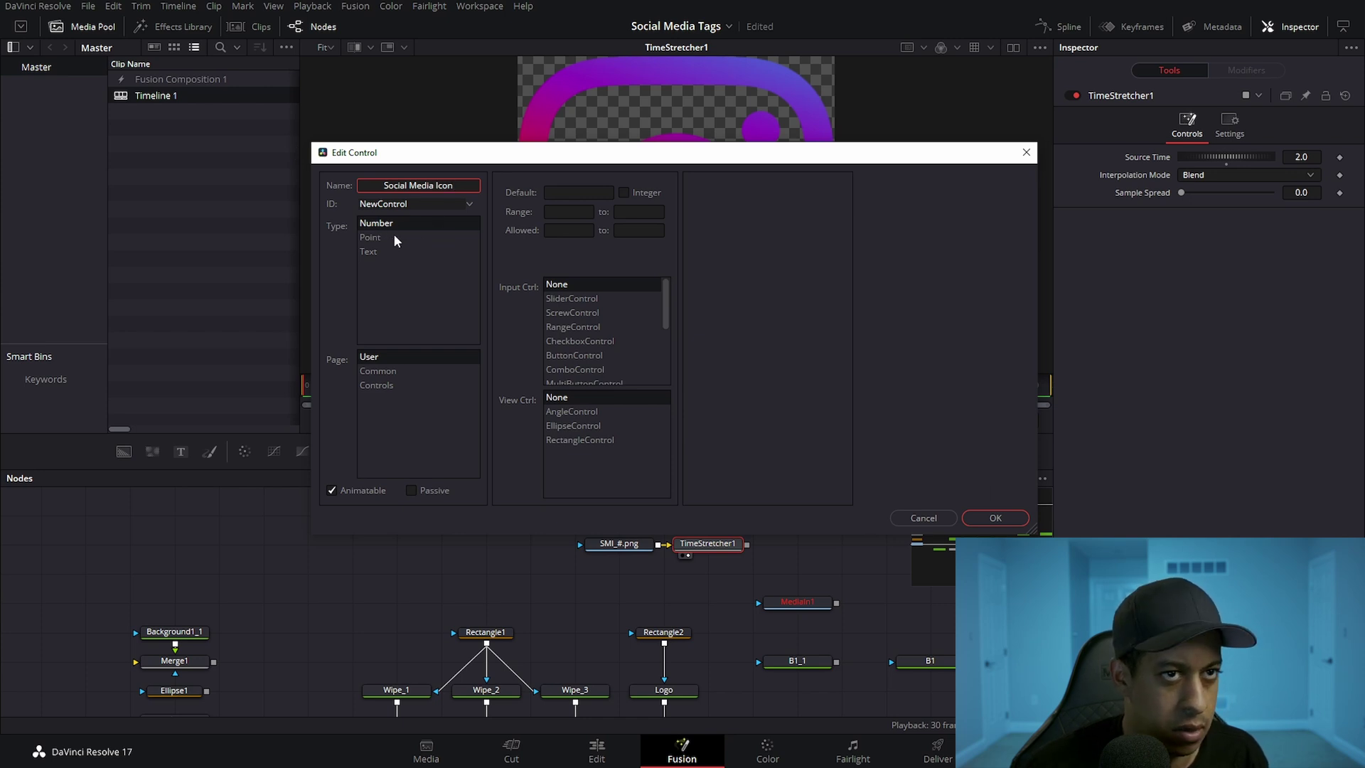
pyautogui.click(379, 386)
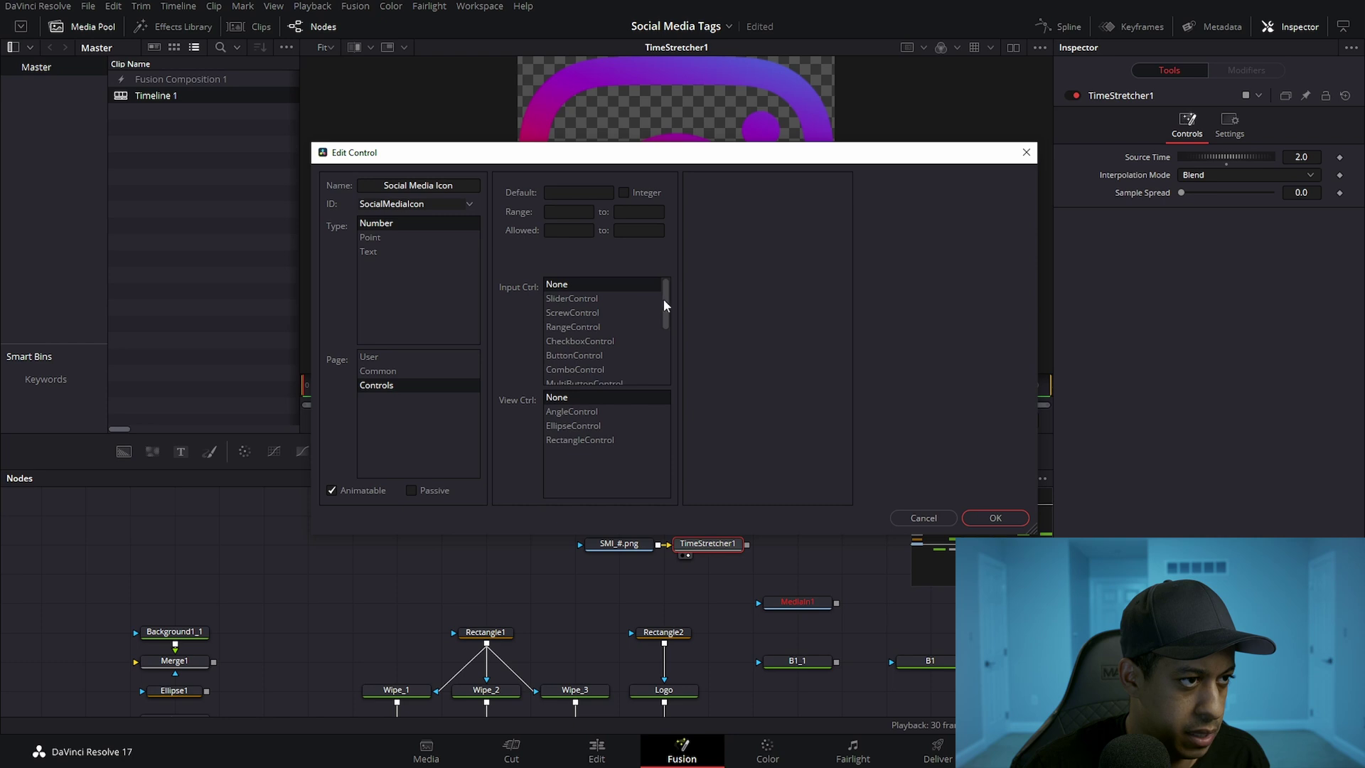
pyautogui.moveTo(667, 319); pyautogui.dragTo(656, 353)
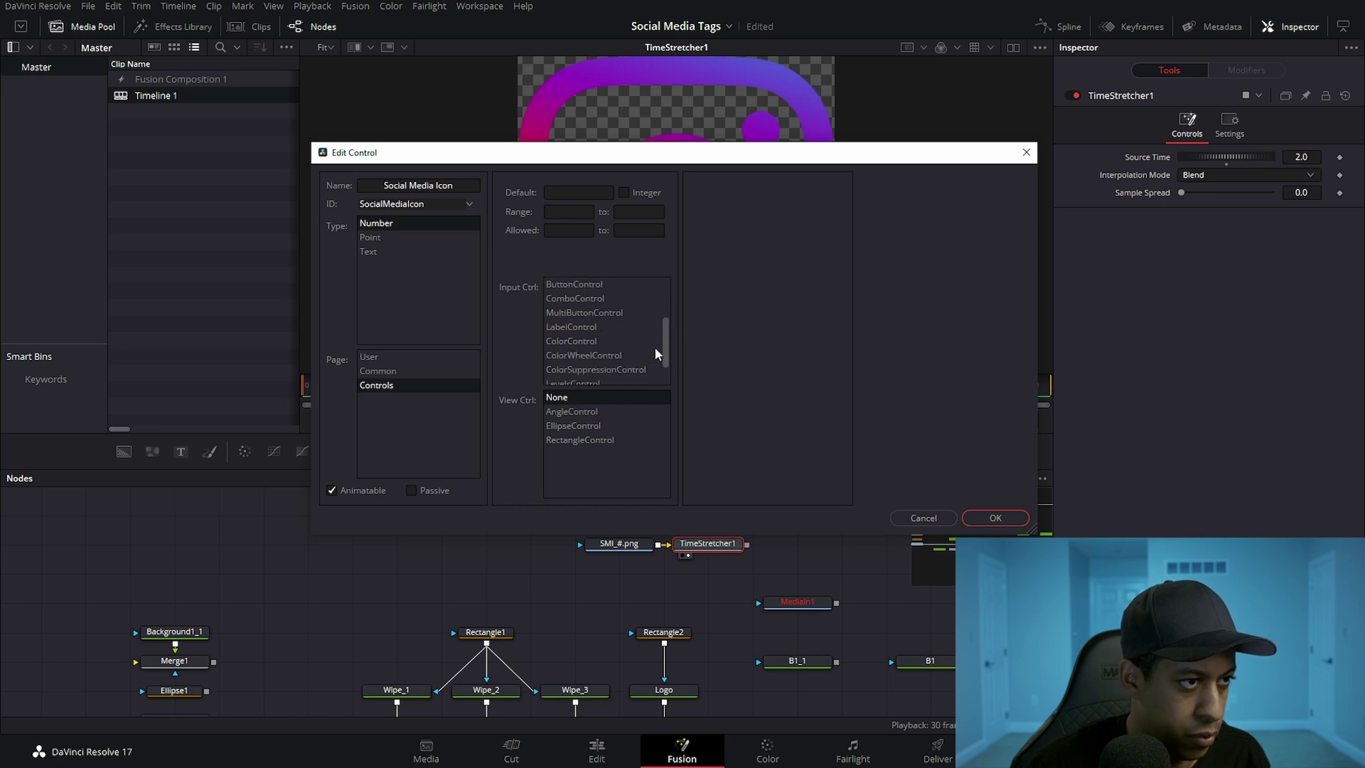
pyautogui.click(584, 312)
# Step: Add the items FaceBook, YouTube and IG to the Social Media Icon control
pyautogui.click(799, 187)
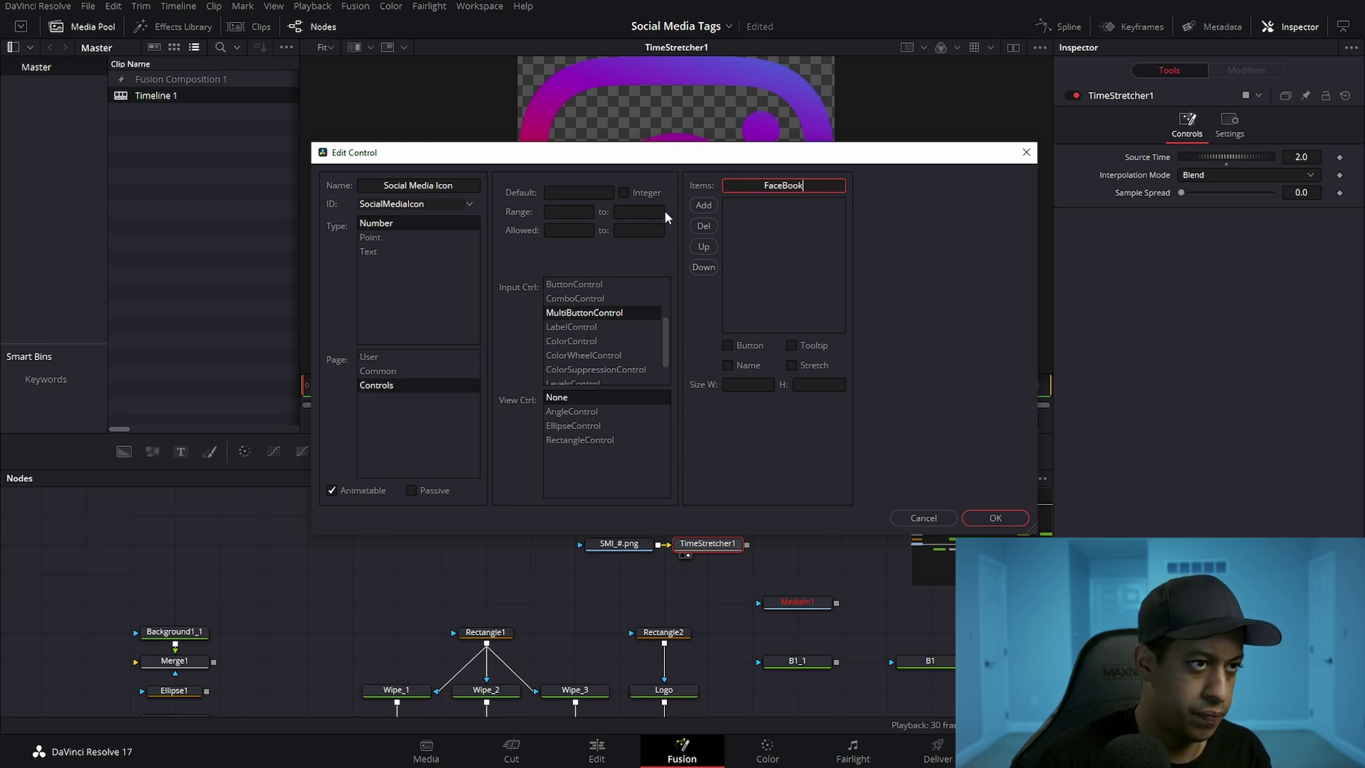
pyautogui.write('FaceBook')
pyautogui.click(703, 205)
pyautogui.doubleClick(804, 187)
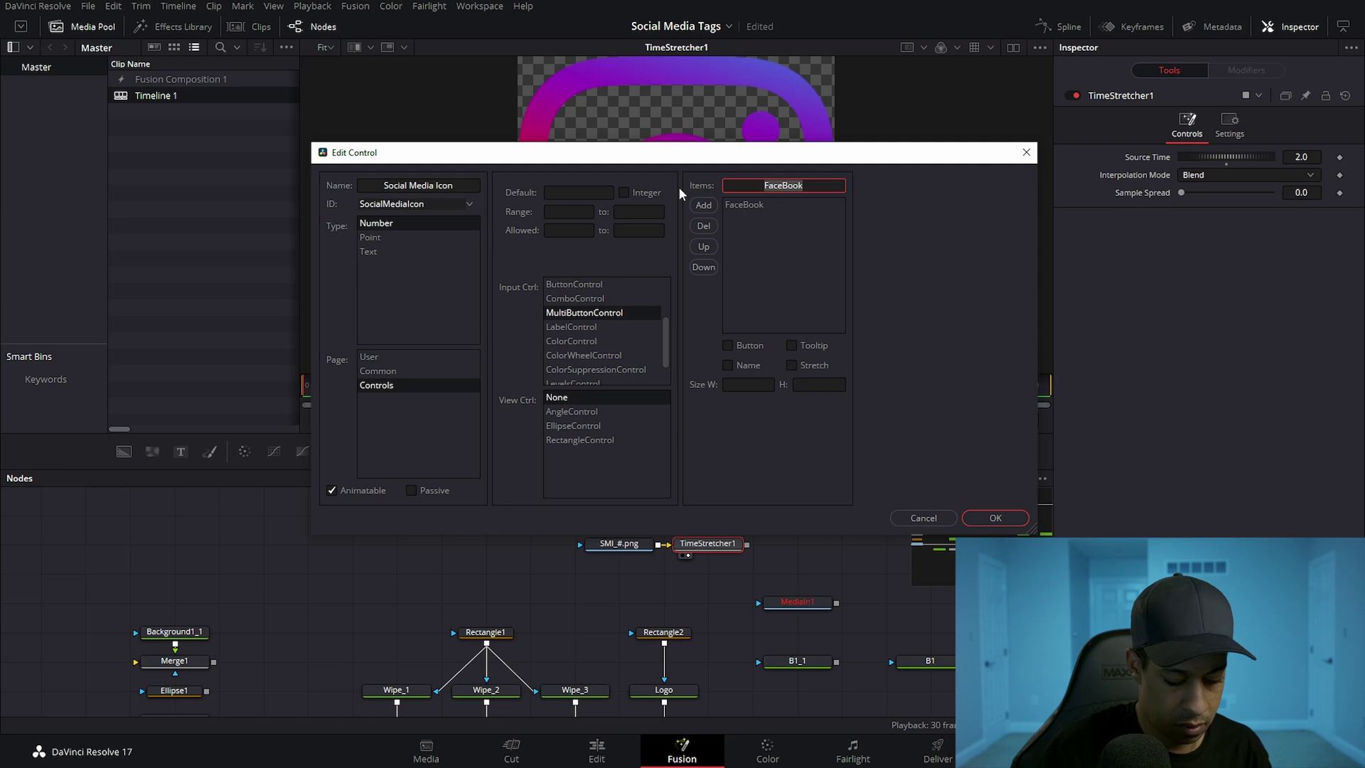
pyautogui.write('YouTube')
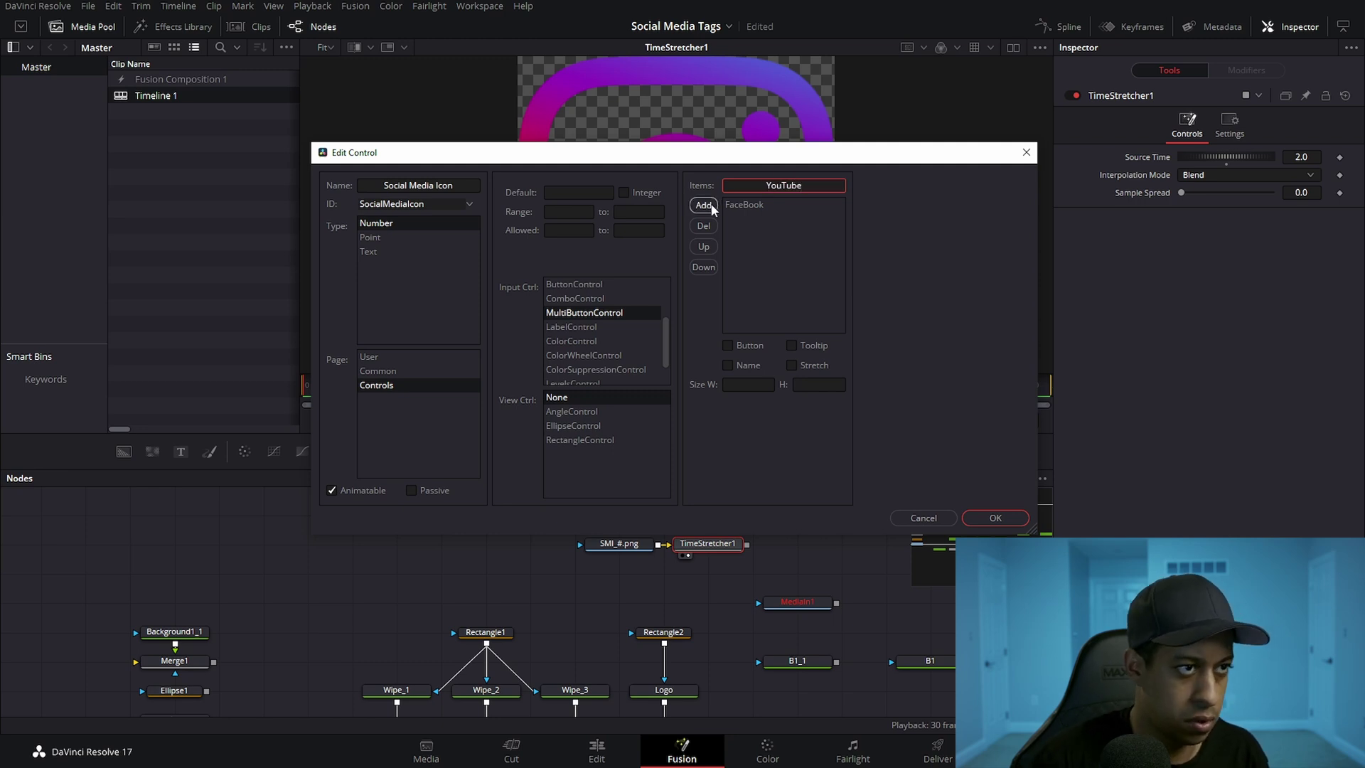
pyautogui.click(710, 205)
pyautogui.moveTo(807, 186); pyautogui.dragTo(682, 186)
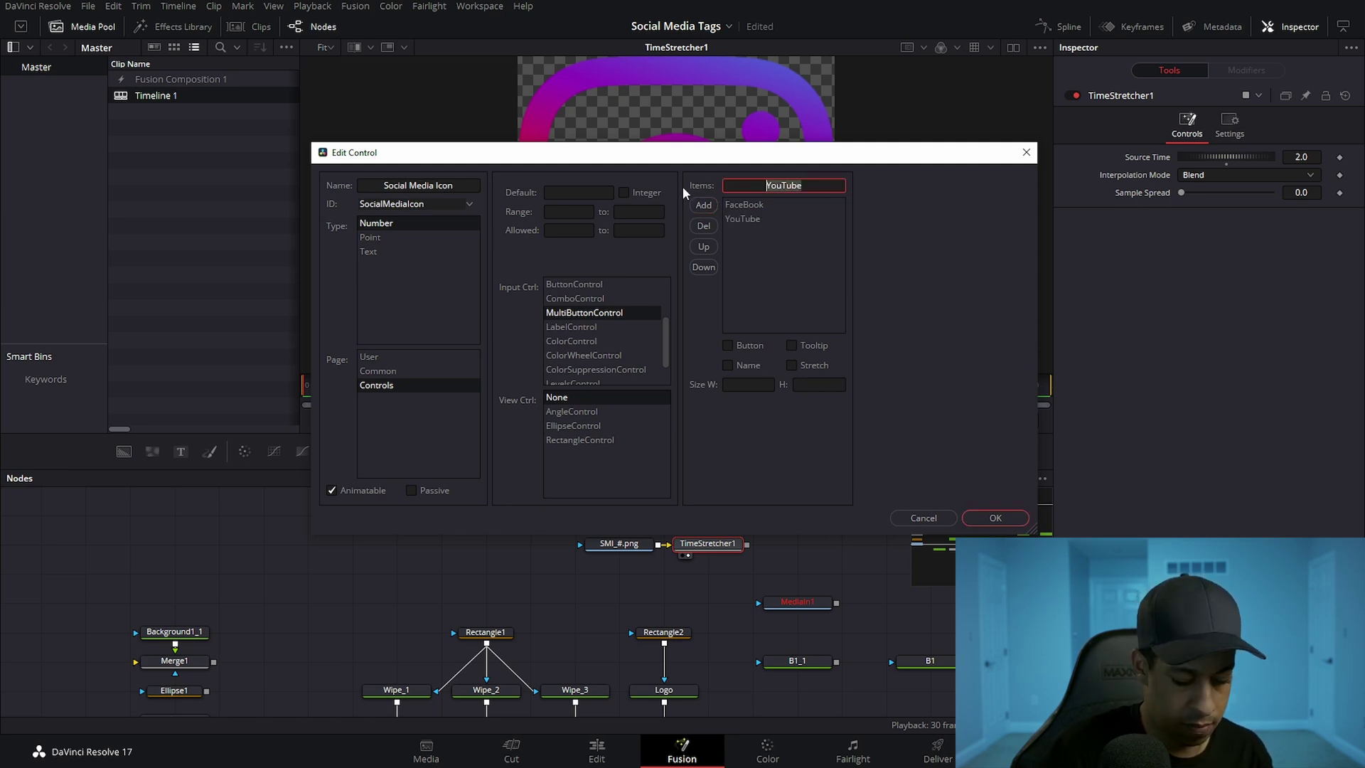
pyautogui.write('IG')
pyautogui.click(703, 205)
# Step: Reorder the control's items to YouTube, FaceBook, IG and create the Social Media Icon control
pyautogui.click(730, 233)
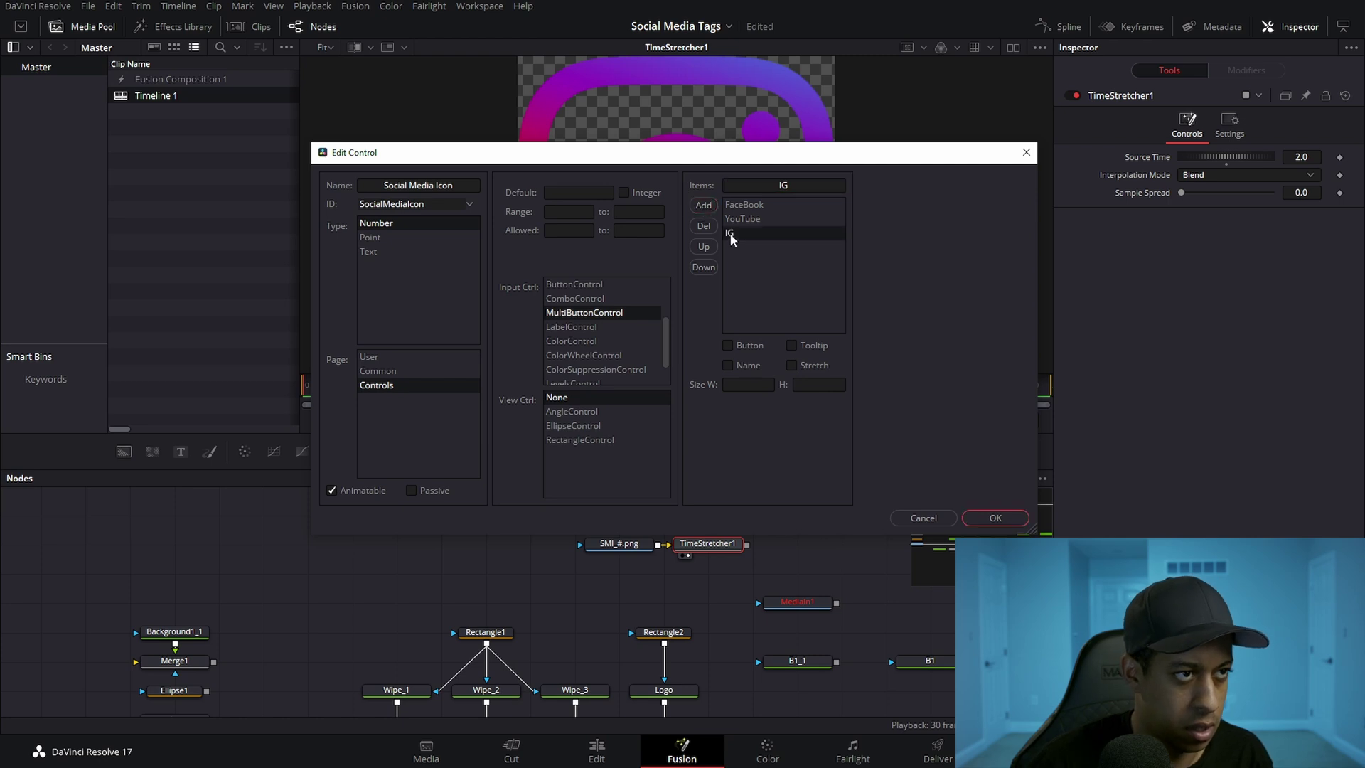
pyautogui.click(708, 247)
pyautogui.click(705, 249)
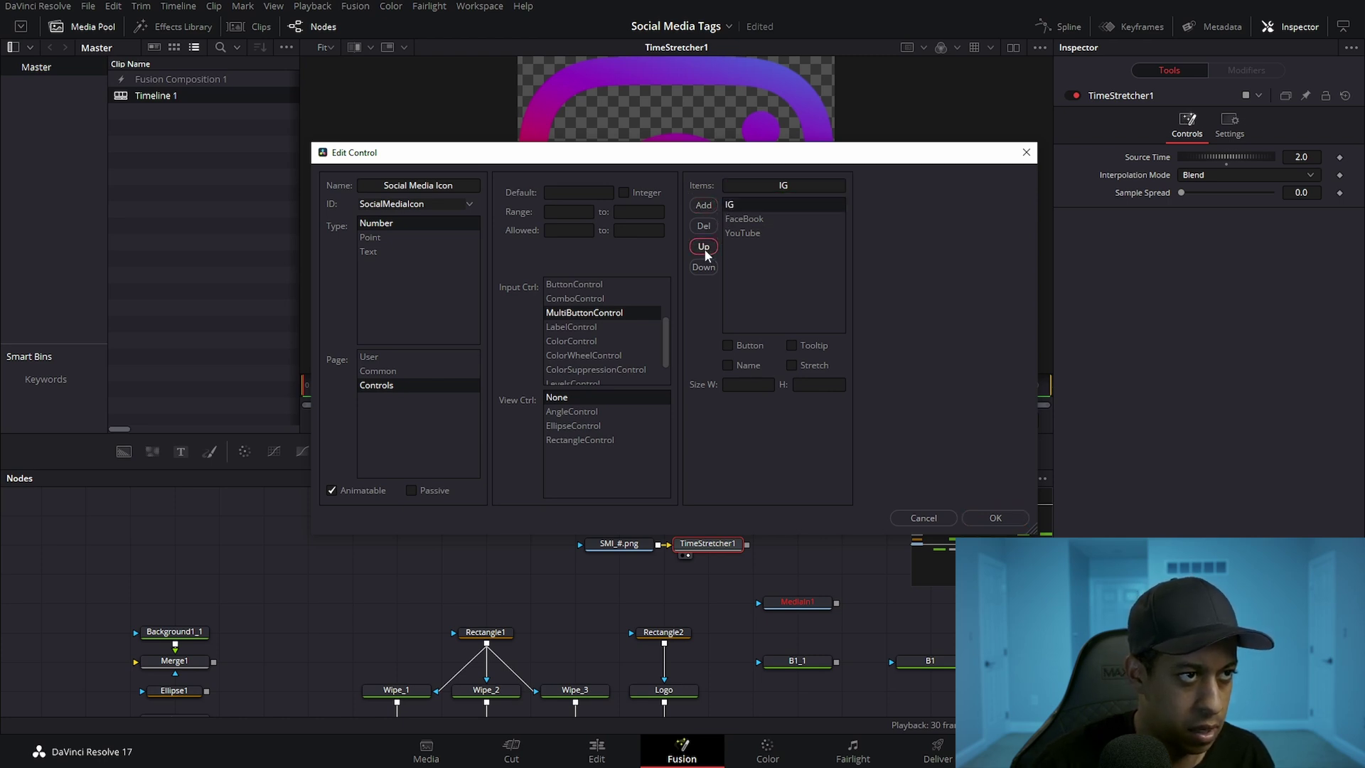
pyautogui.click(740, 230)
pyautogui.click(704, 246)
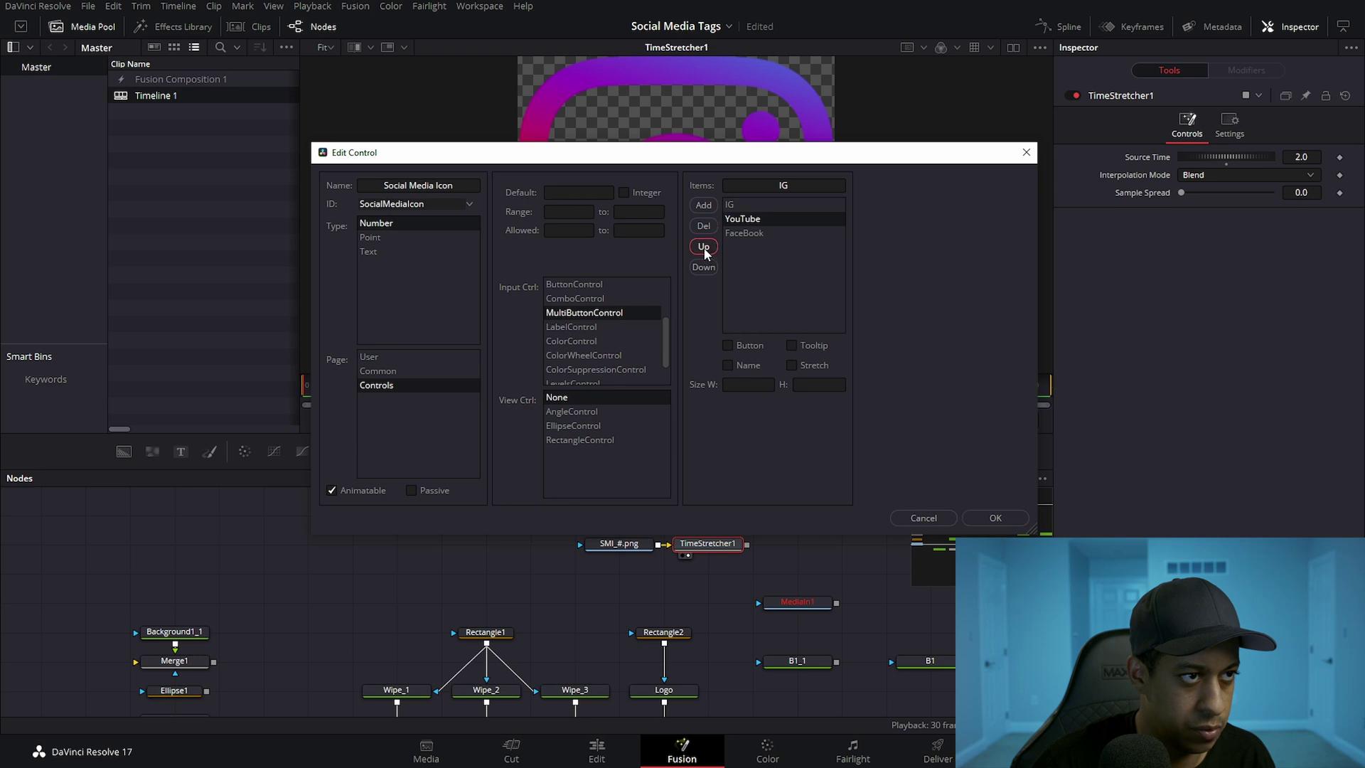
pyautogui.click(704, 247)
pyautogui.click(733, 221)
pyautogui.click(704, 268)
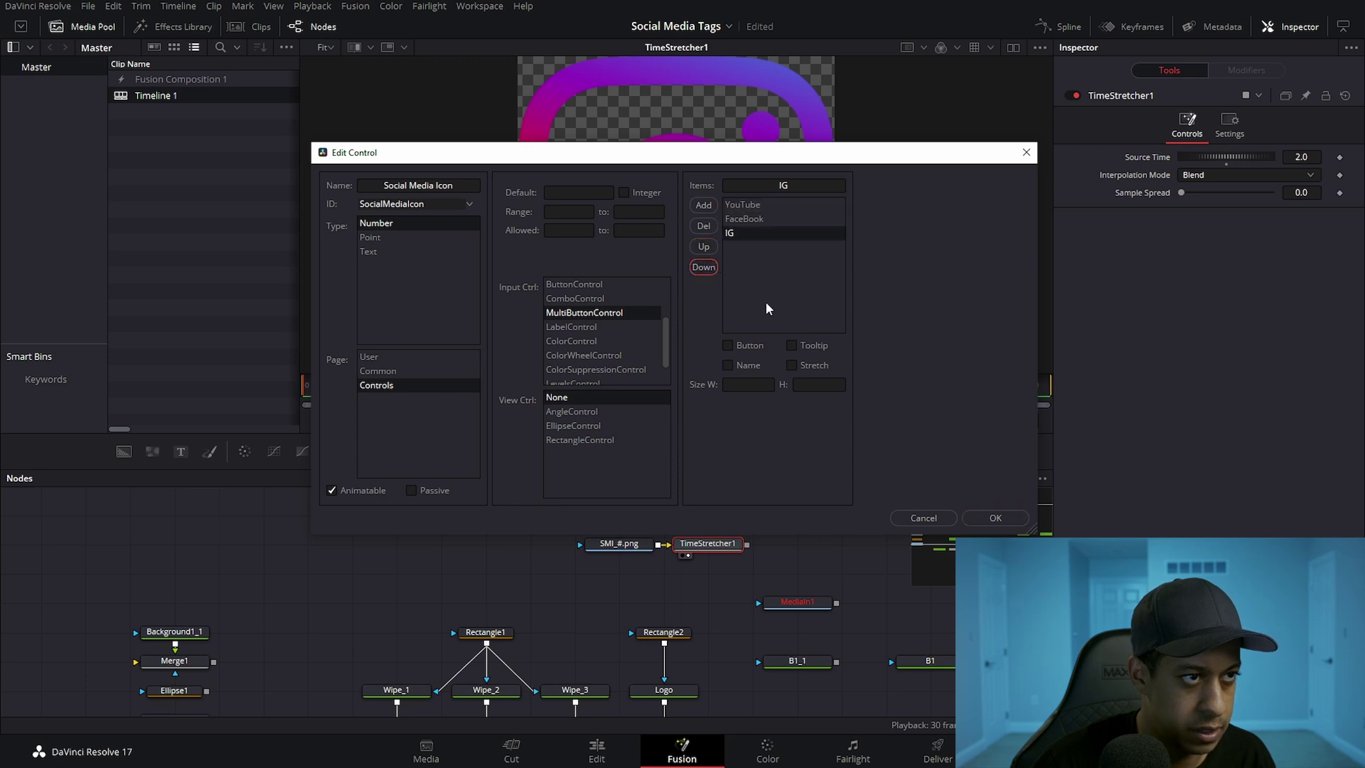
pyautogui.click(996, 518)
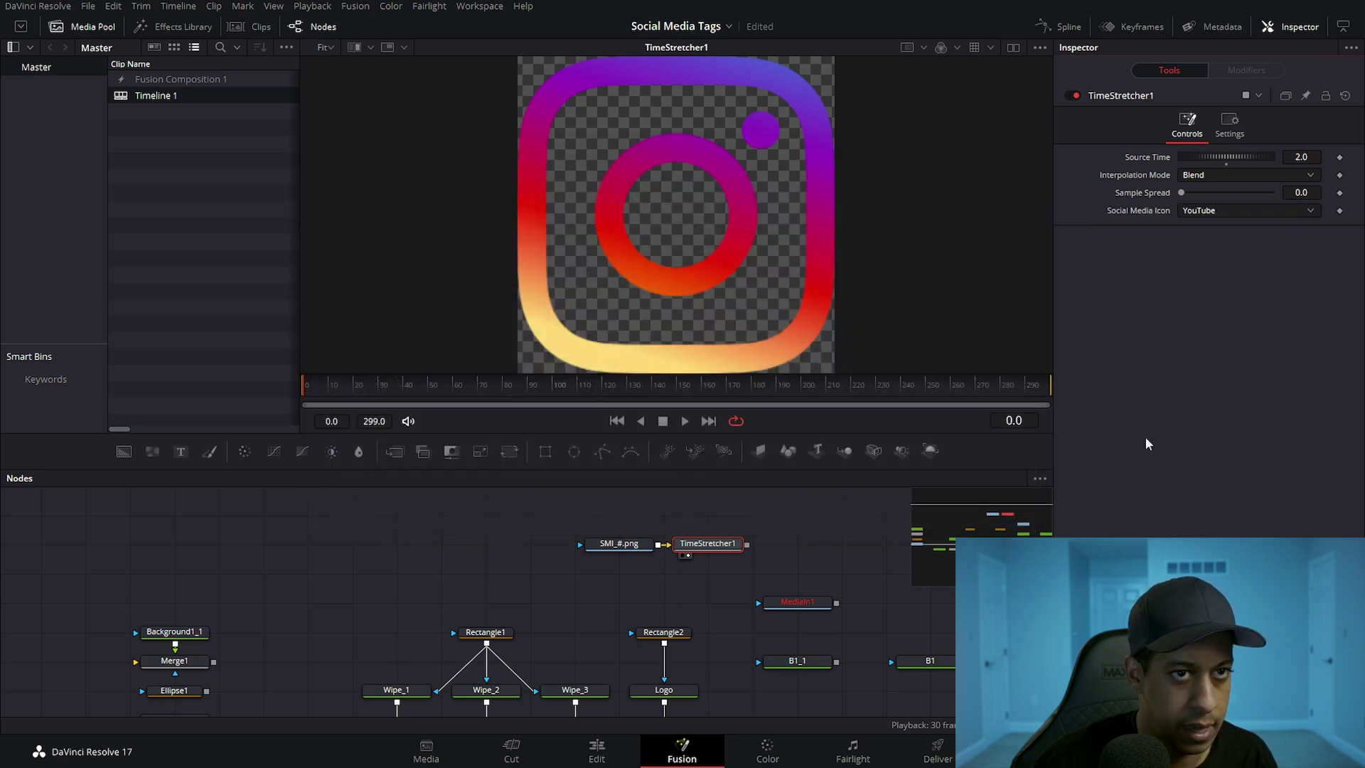
# Step: Apply a BezierSpline to TimeStretcher1's Social Media Icon control
pyautogui.rightClick(1146, 161)
pyautogui.click(1102, 287)
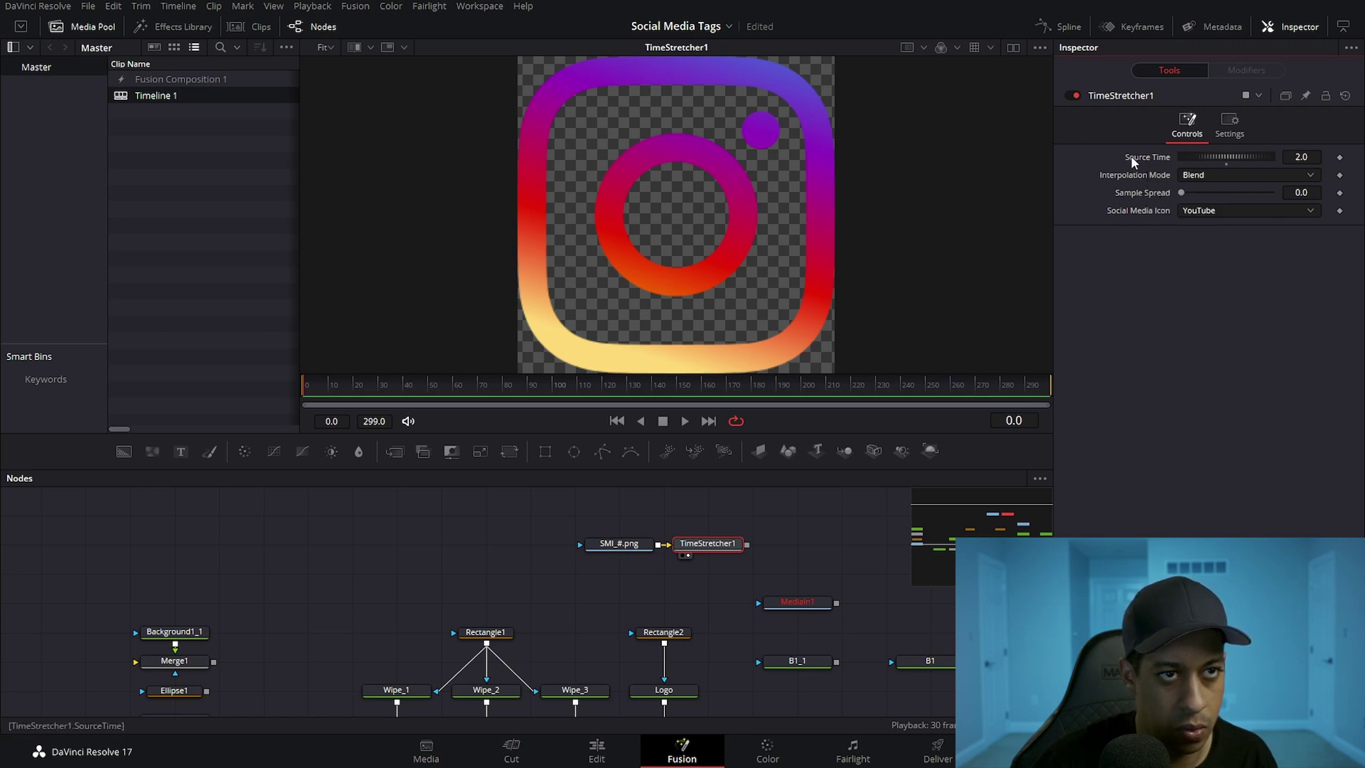
pyautogui.rightClick(1132, 159)
pyautogui.click(1119, 239)
pyautogui.rightClick(1134, 216)
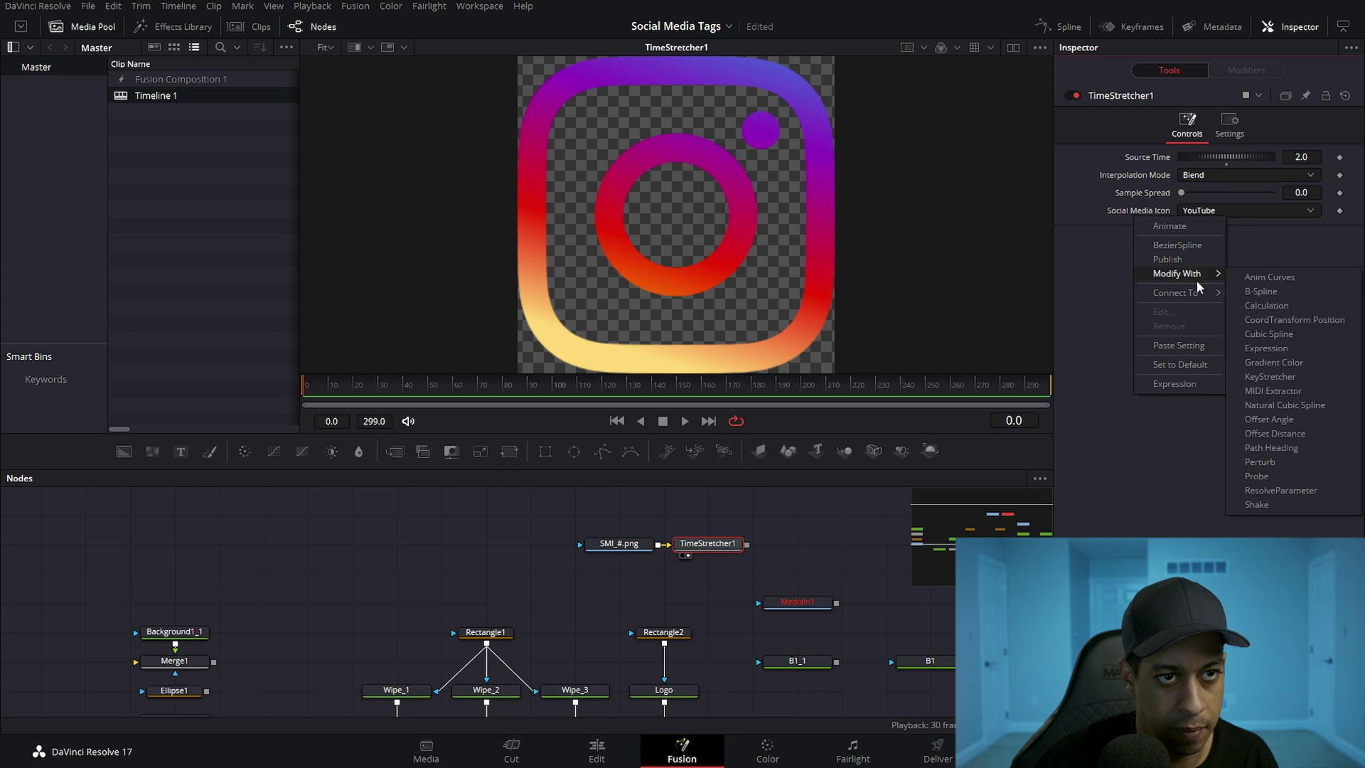
pyautogui.click(1178, 245)
# Step: Connect TimeStretcher1's Source Time to its Social Media Icon control
pyautogui.rightClick(1154, 161)
pyautogui.moveTo(1212, 218)
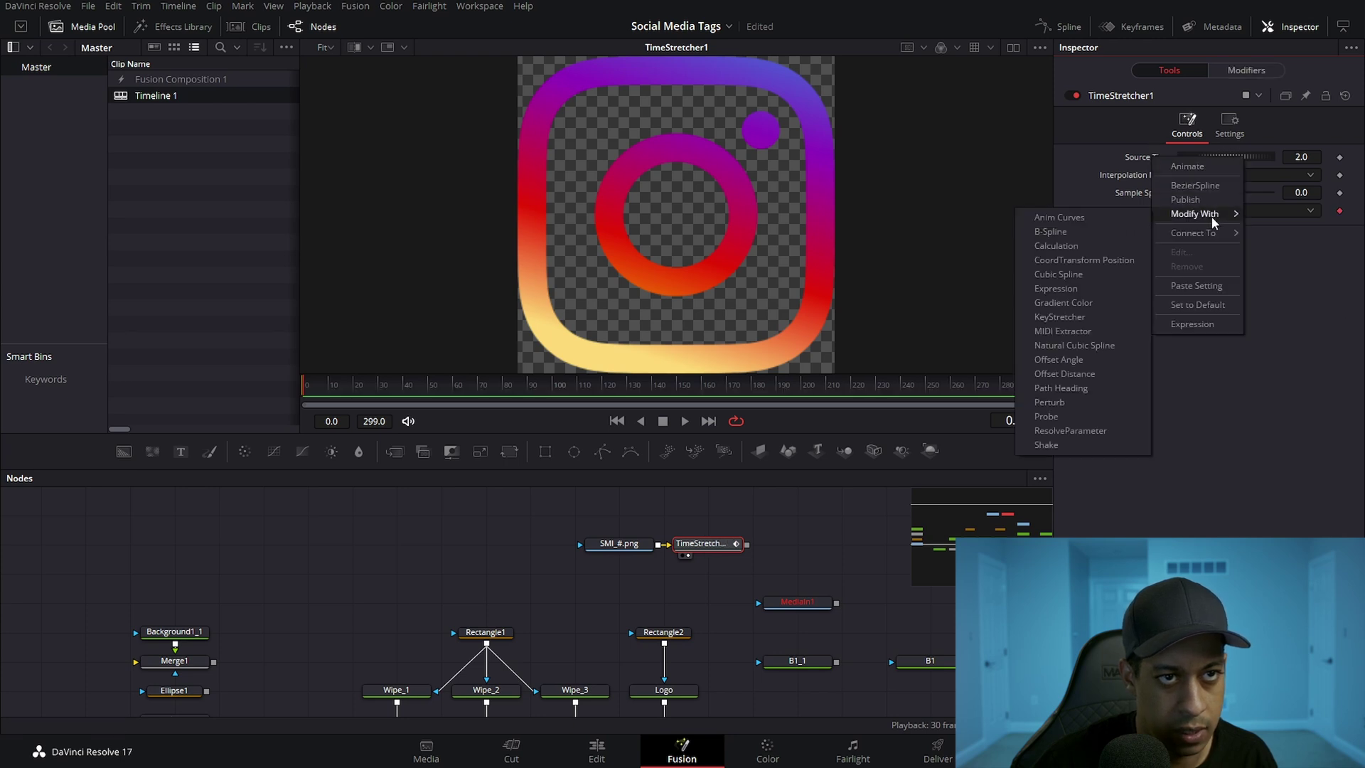
pyautogui.moveTo(1292, 236)
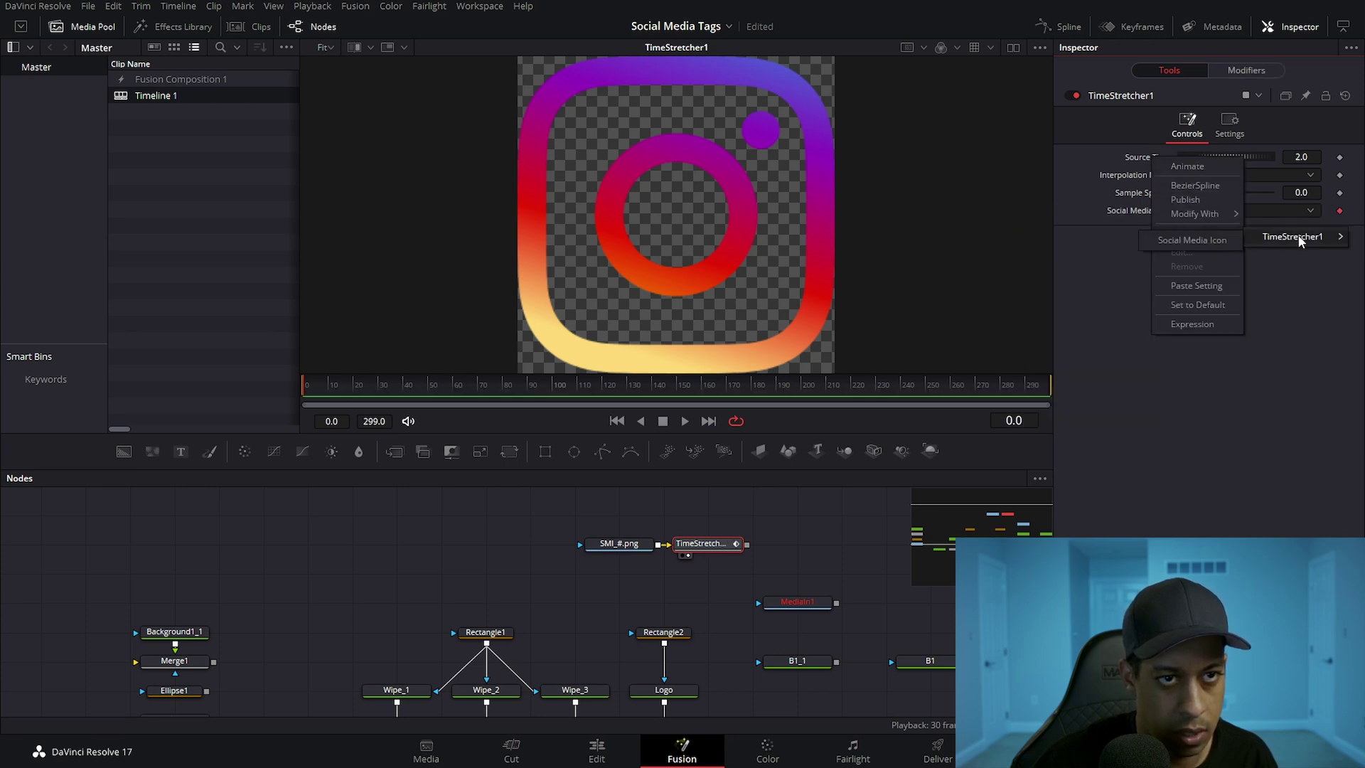
pyautogui.click(1215, 242)
# Step: Test the Social Media Icon control by switching it to FaceBook, IG, FaceBook and YouTube, playing and stopping the composition
pyautogui.click(1218, 210)
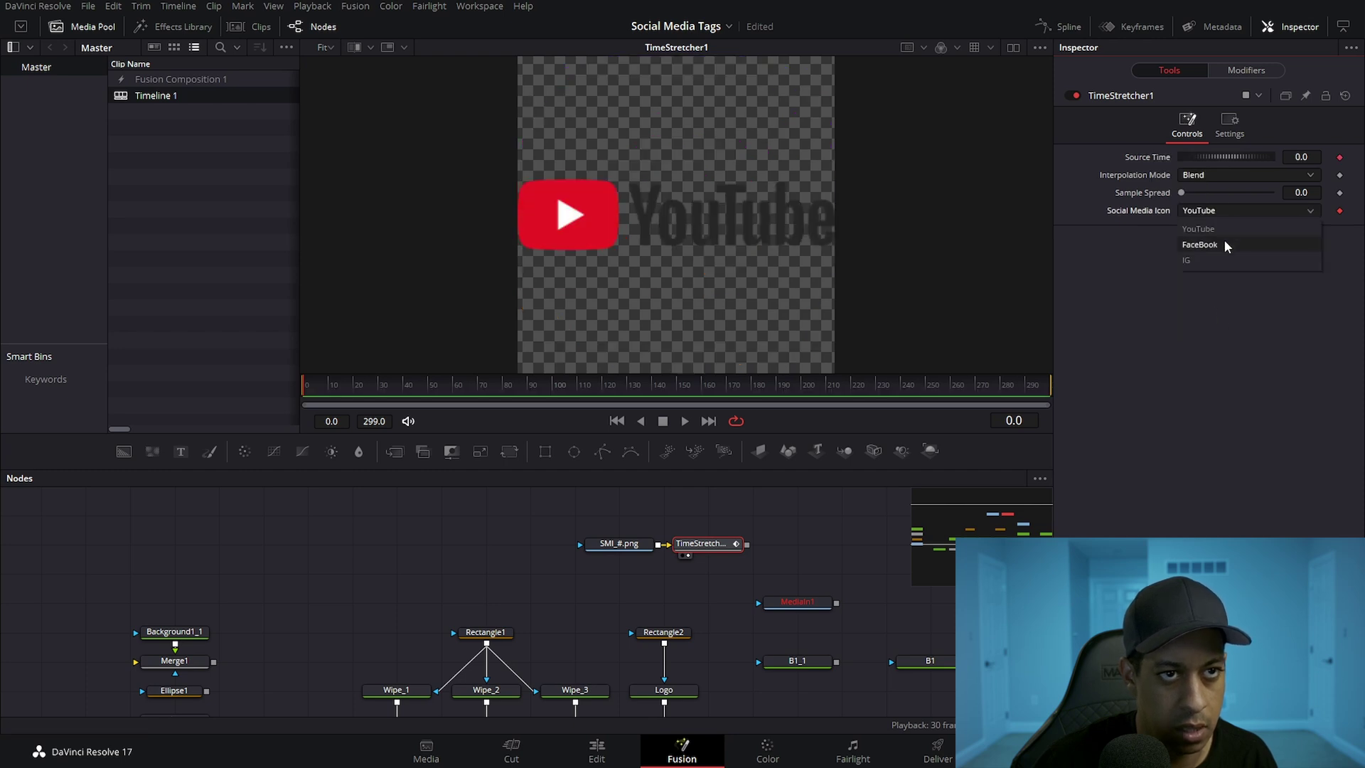
pyautogui.click(1224, 244)
pyautogui.click(1231, 210)
pyautogui.click(1214, 260)
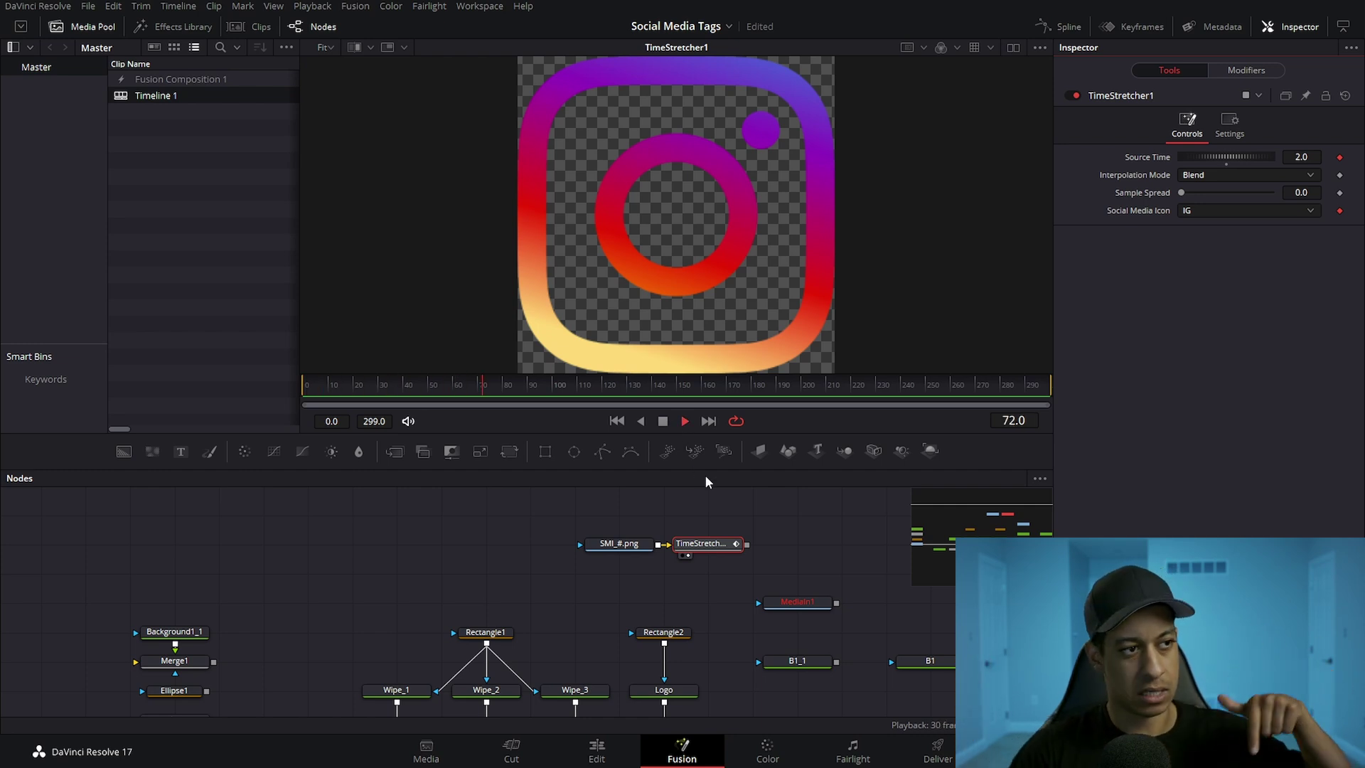
pyautogui.click(664, 422)
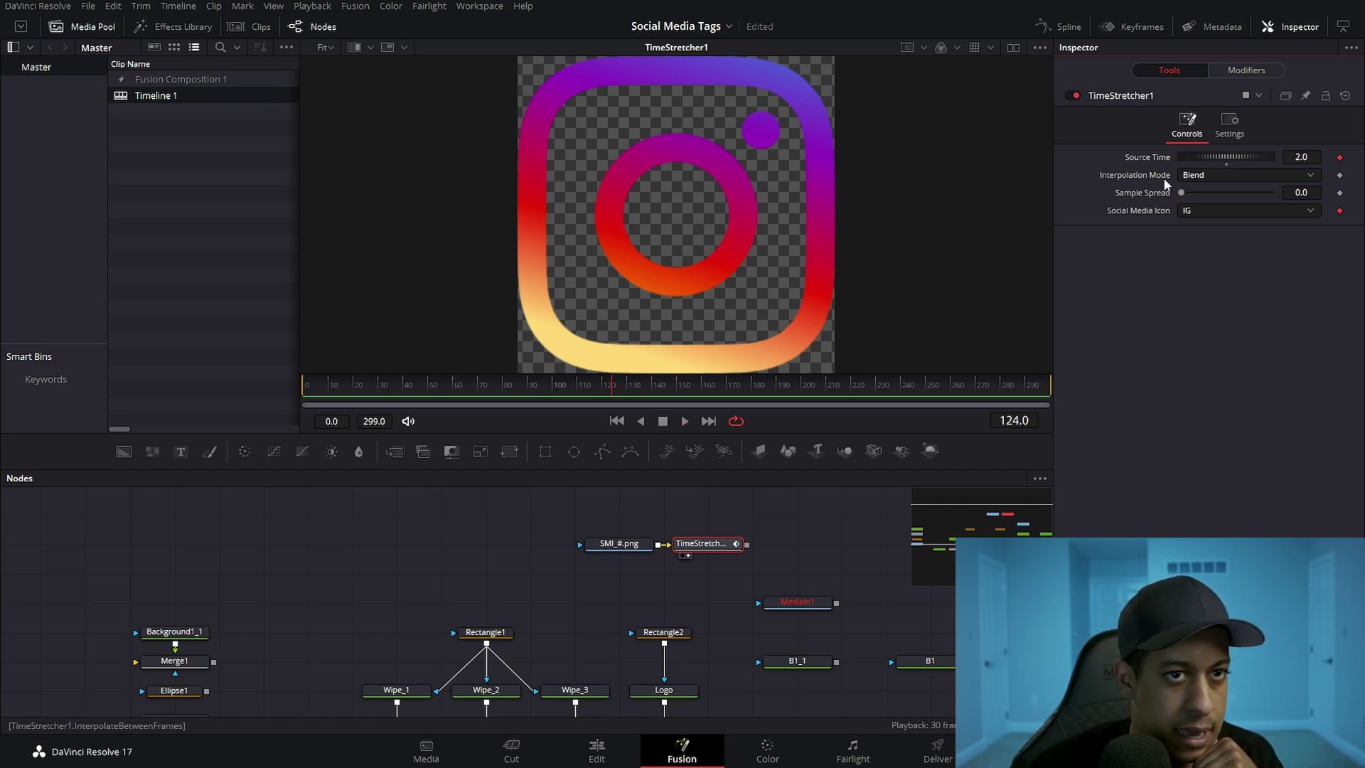
pyautogui.click(1208, 210)
pyautogui.click(1194, 244)
pyautogui.click(1208, 211)
pyautogui.click(1201, 228)
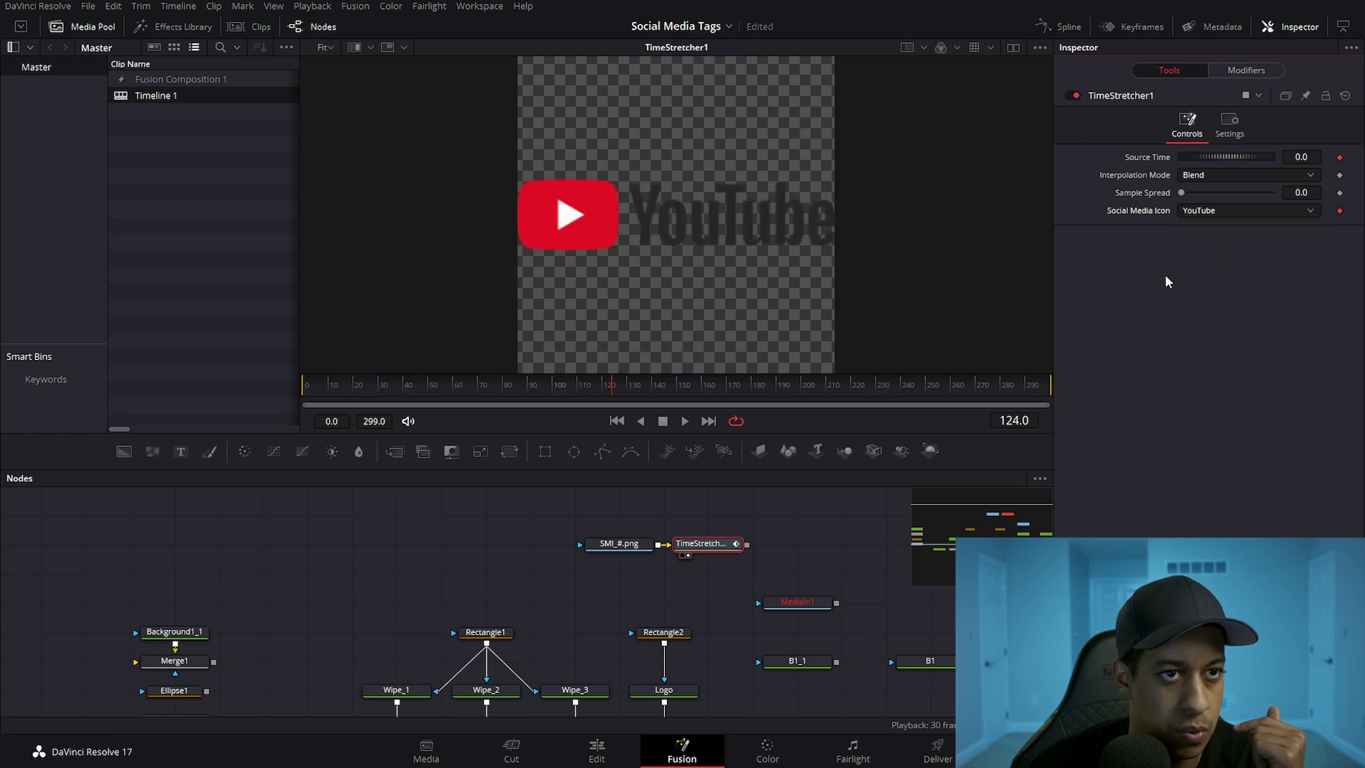
pyautogui.click(661, 425)
# Step: Delete the MediaIn1 node and move the B1_1 and B1 backgrounds farther away from the Logo branch
pyautogui.moveTo(812, 562); pyautogui.dragTo(716, 605)
pyautogui.press('Delete')
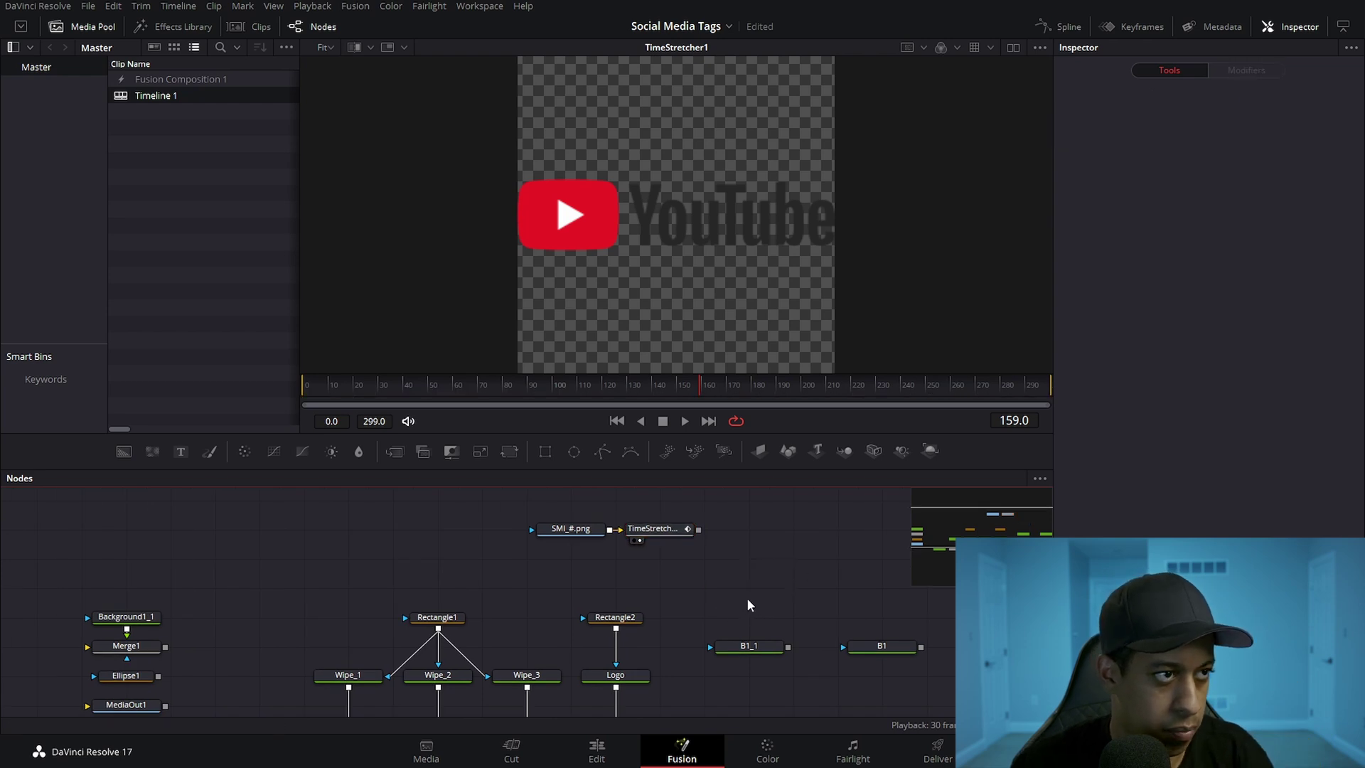
pyautogui.click(659, 539)
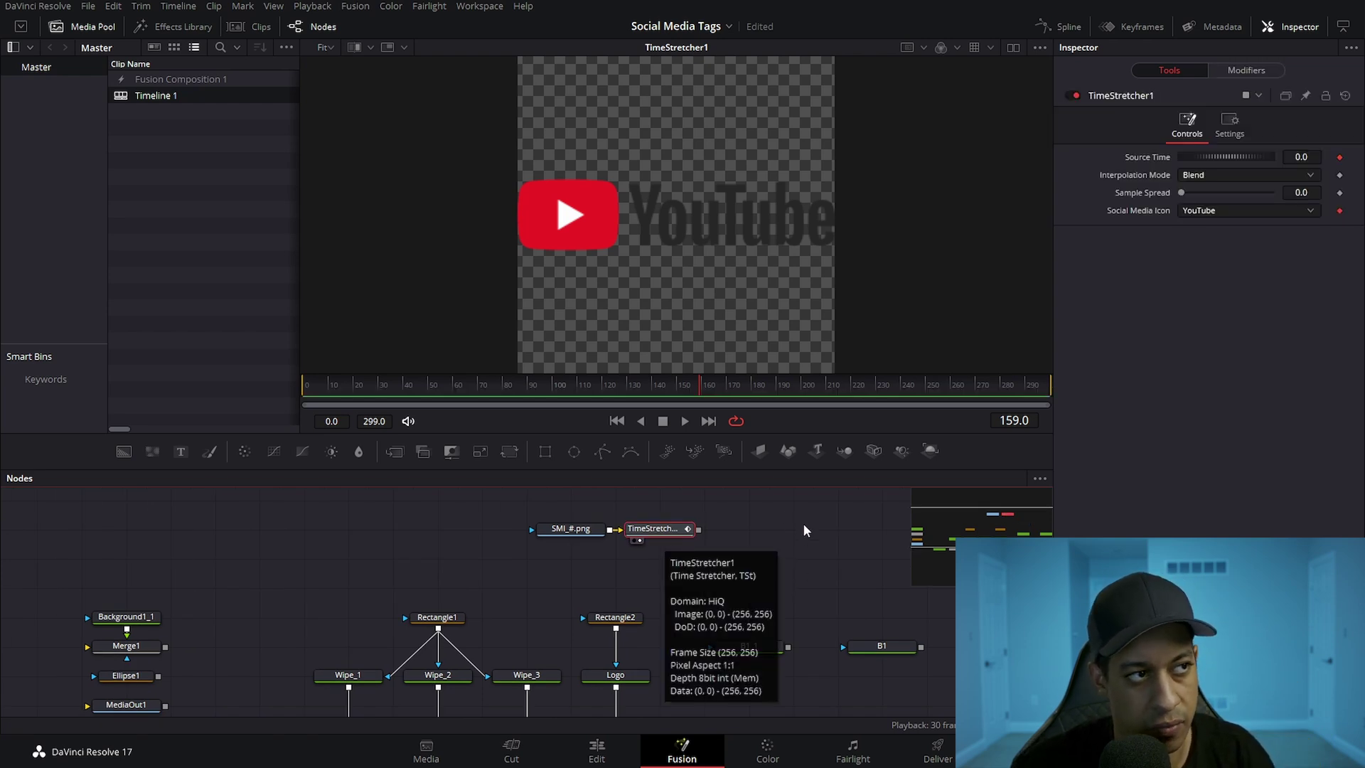
pyautogui.click(768, 530)
pyautogui.moveTo(704, 569); pyautogui.dragTo(747, 543)
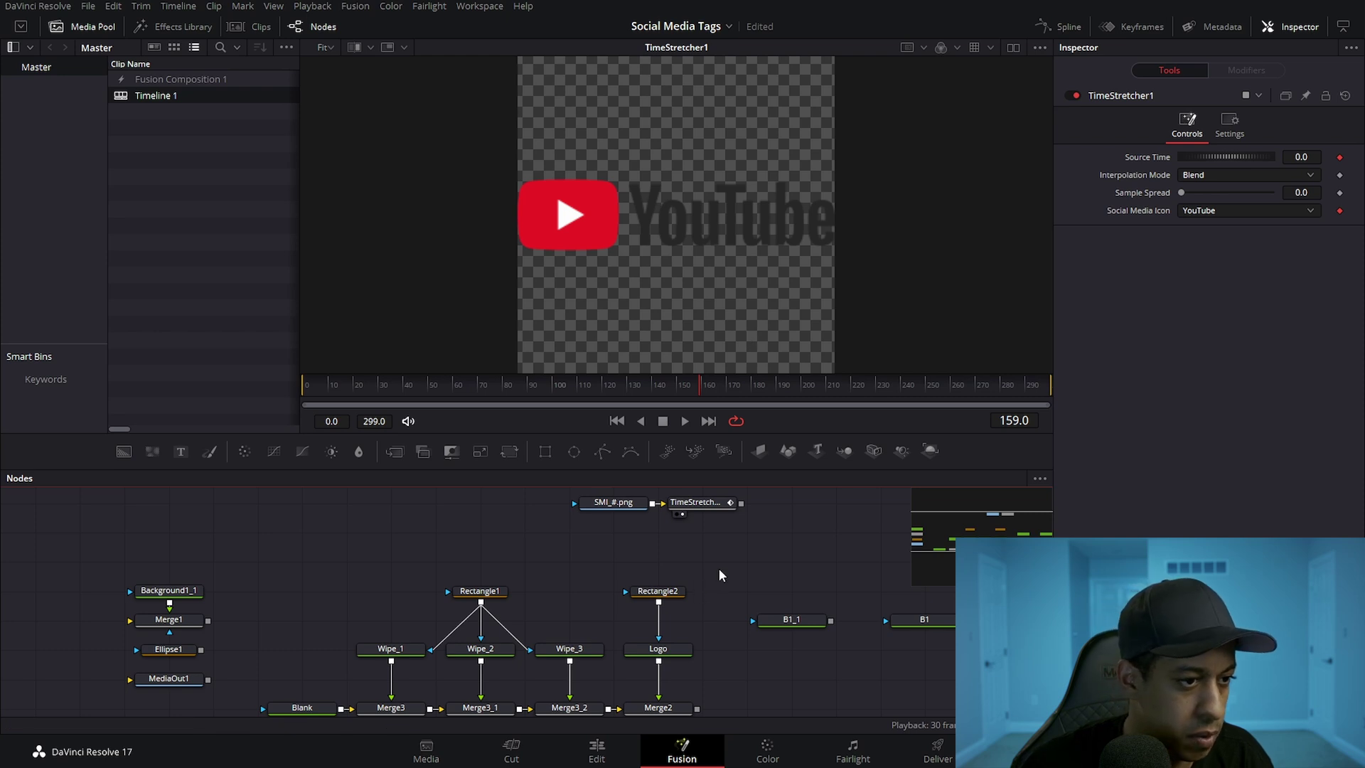
pyautogui.scroll(-3, 719, 569)
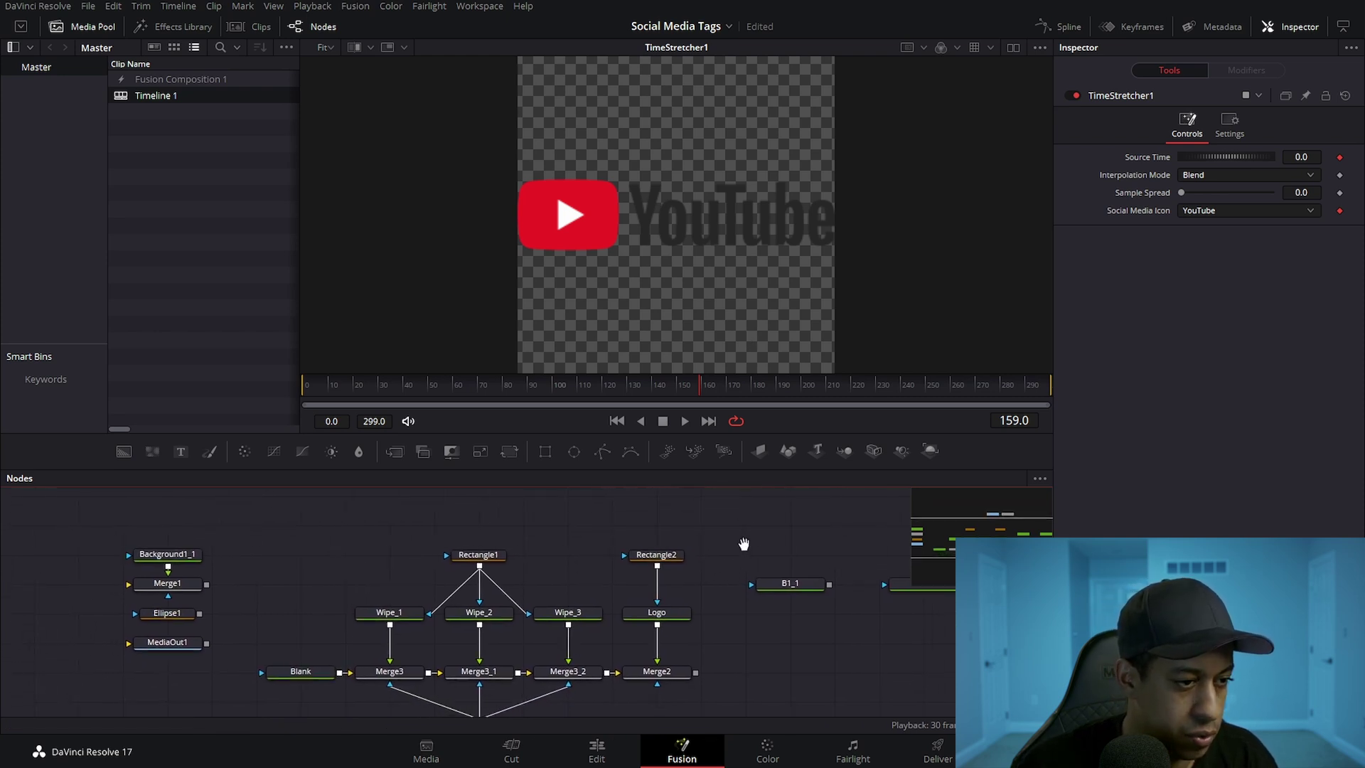
pyautogui.moveTo(743, 544); pyautogui.dragTo(868, 612)
pyautogui.moveTo(747, 599); pyautogui.dragTo(834, 601)
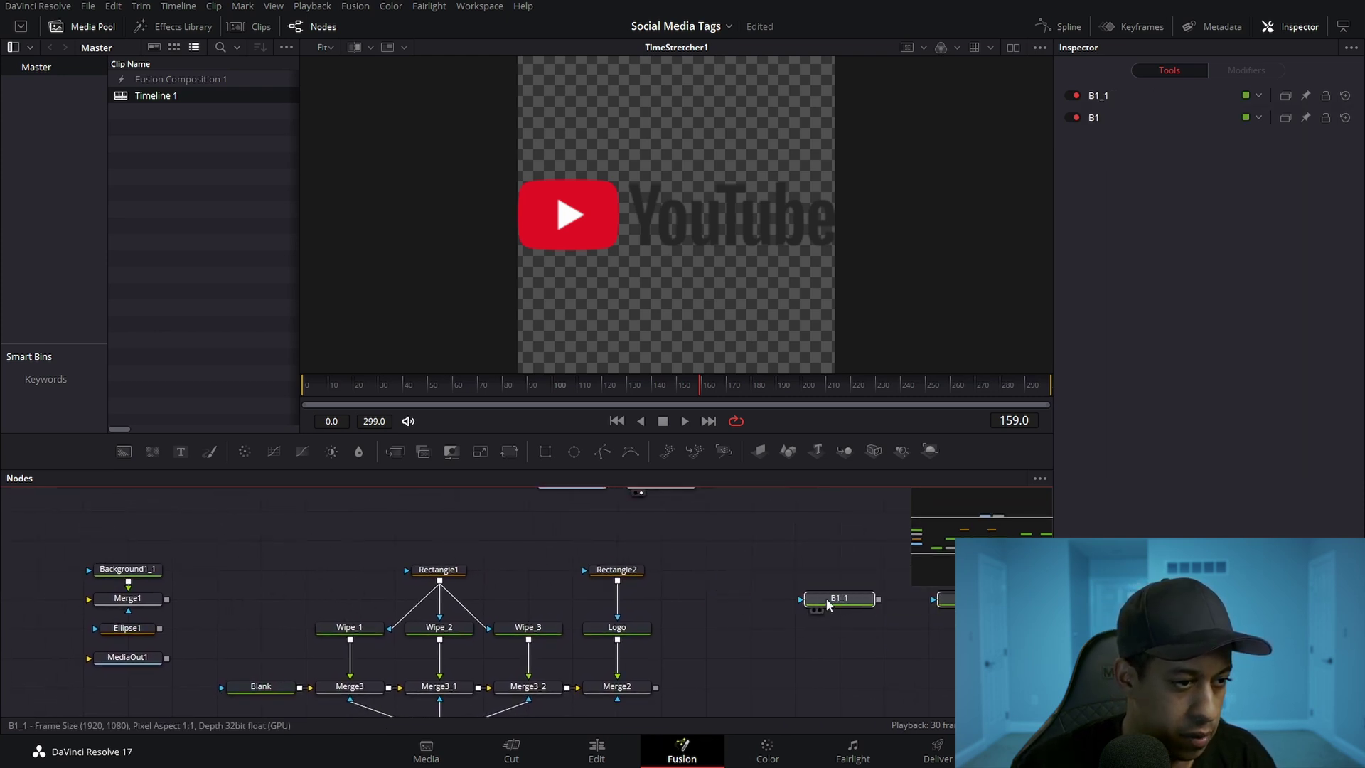
pyautogui.click(623, 633)
pyautogui.hotkey('ctrl', 'c')
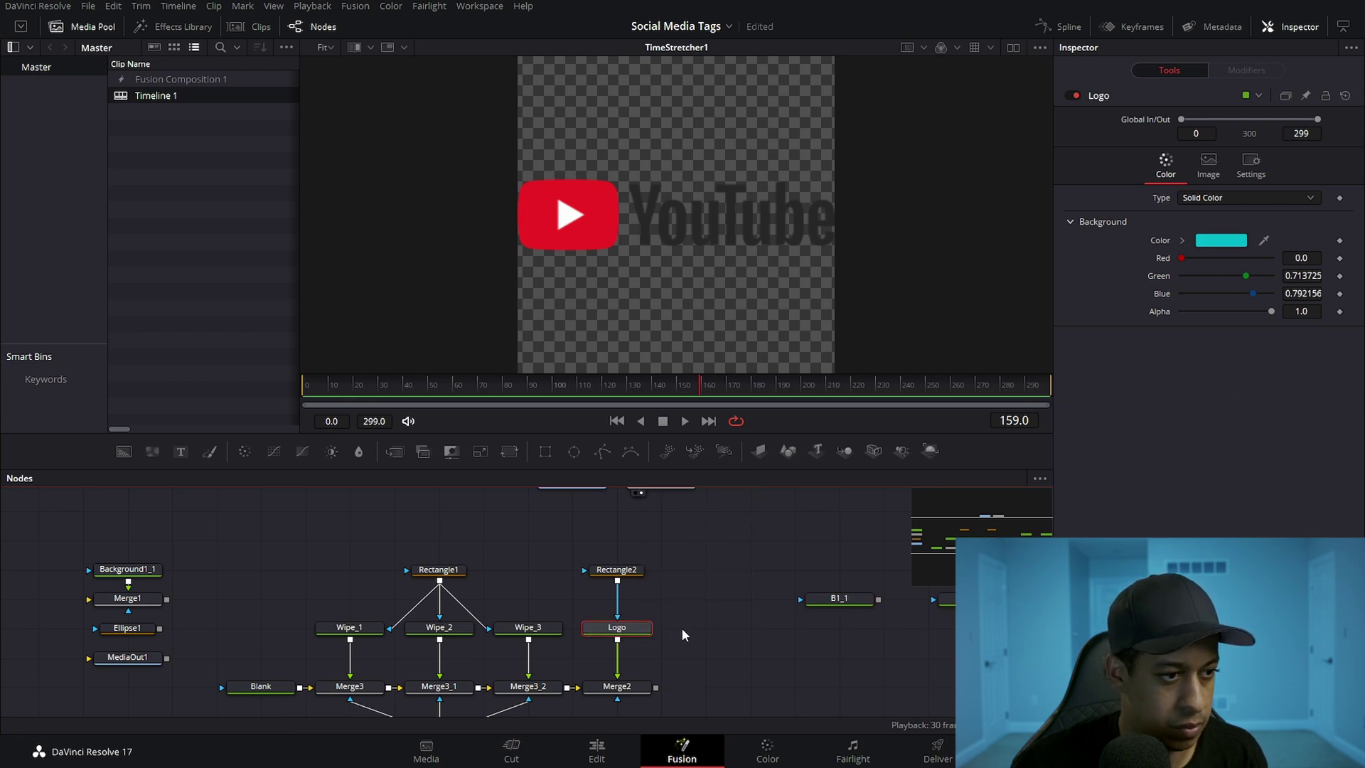
pyautogui.hotkey('ctrl', 'v')
pyautogui.scroll(2, 718, 577)
pyautogui.moveTo(699, 508); pyautogui.dragTo(705, 648)
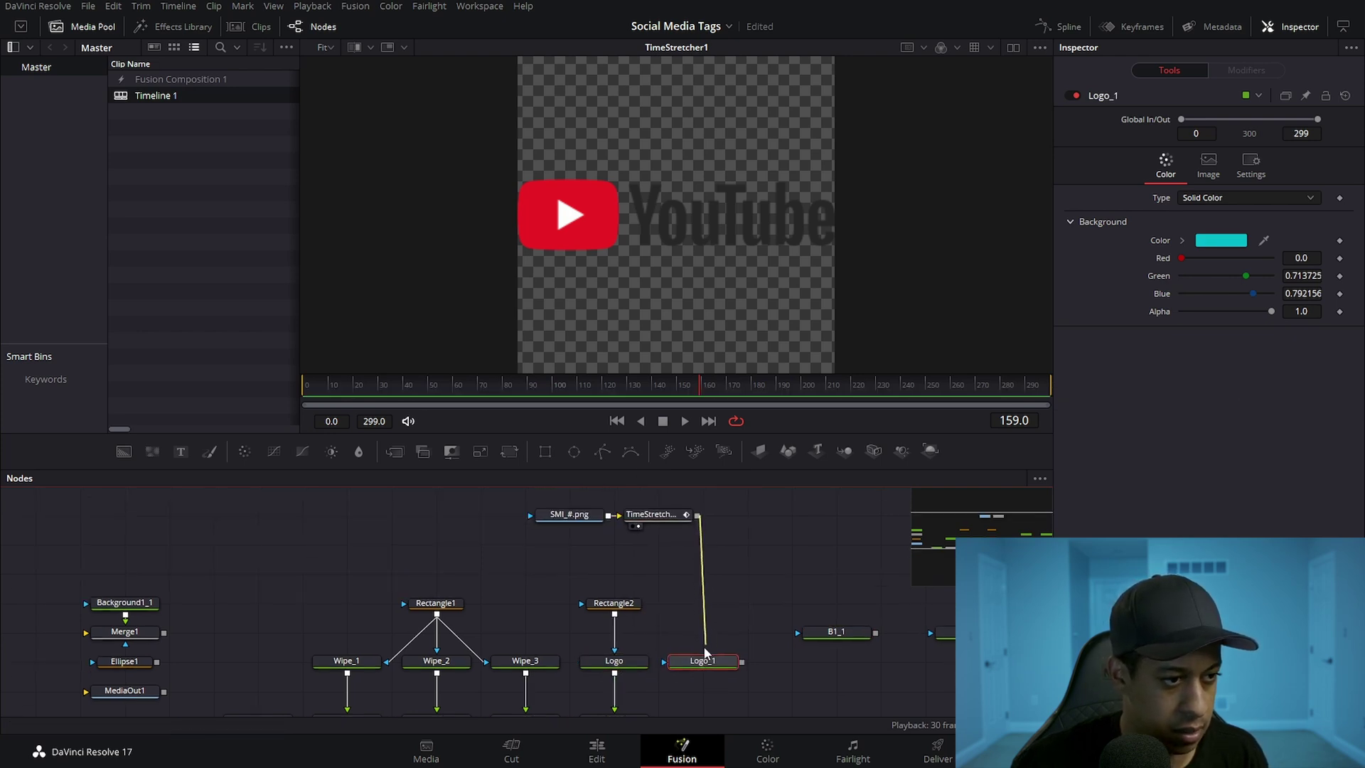
pyautogui.scroll(-2, 745, 603)
pyautogui.moveTo(728, 578)
pyautogui.mouseDown()
pyautogui.moveTo(749, 604)
pyautogui.moveTo(732, 584)
pyautogui.mouseUp()
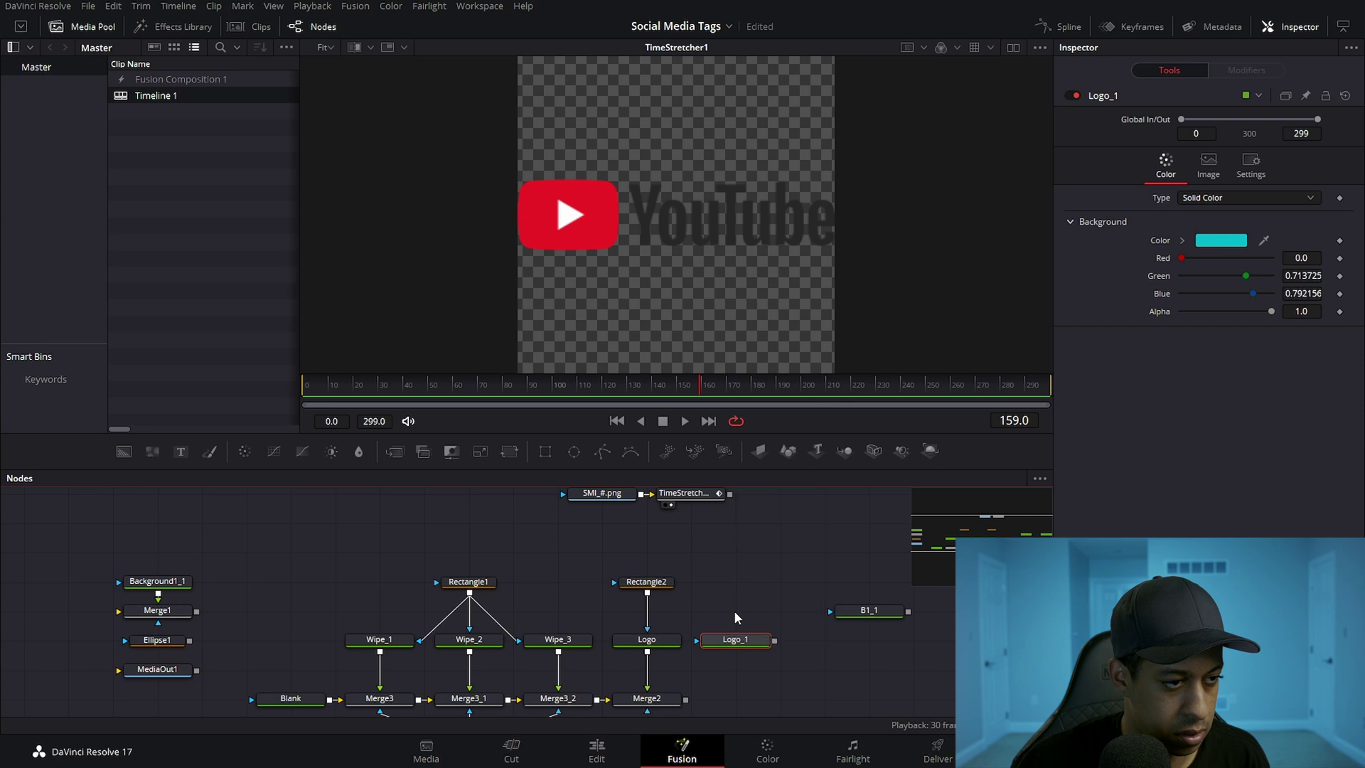
pyautogui.press('Delete')
# Step: Move Rectangle2 and Logo up, merge TimeStretcher1 over the Logo background, and view the new merge
pyautogui.moveTo(673, 565); pyautogui.dragTo(672, 614)
pyautogui.moveTo(730, 493); pyautogui.dragTo(648, 623)
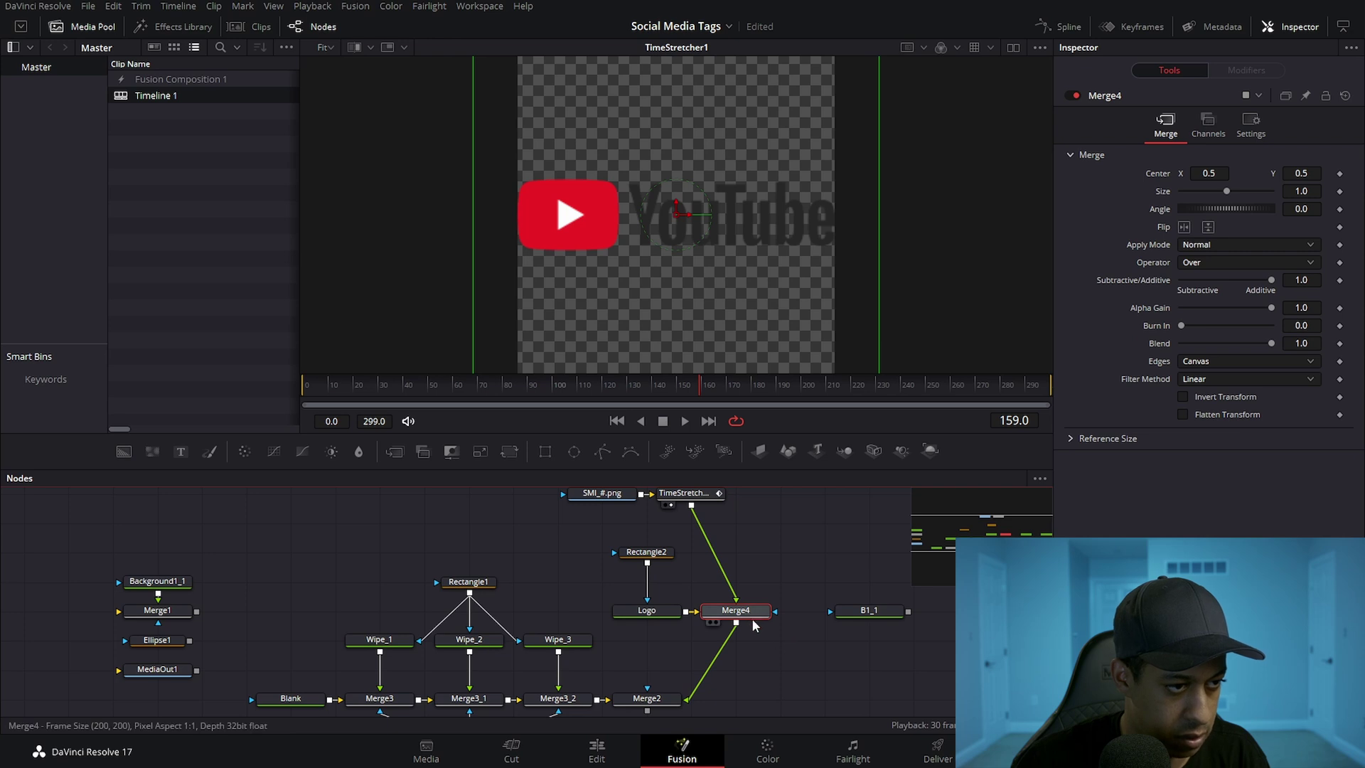
pyautogui.moveTo(751, 615); pyautogui.dragTo(666, 328)
# Step: Move Merge2 directly beneath Merge4 and show Merge2 in the viewer
pyautogui.click(739, 567)
pyautogui.moveTo(807, 588); pyautogui.dragTo(769, 570)
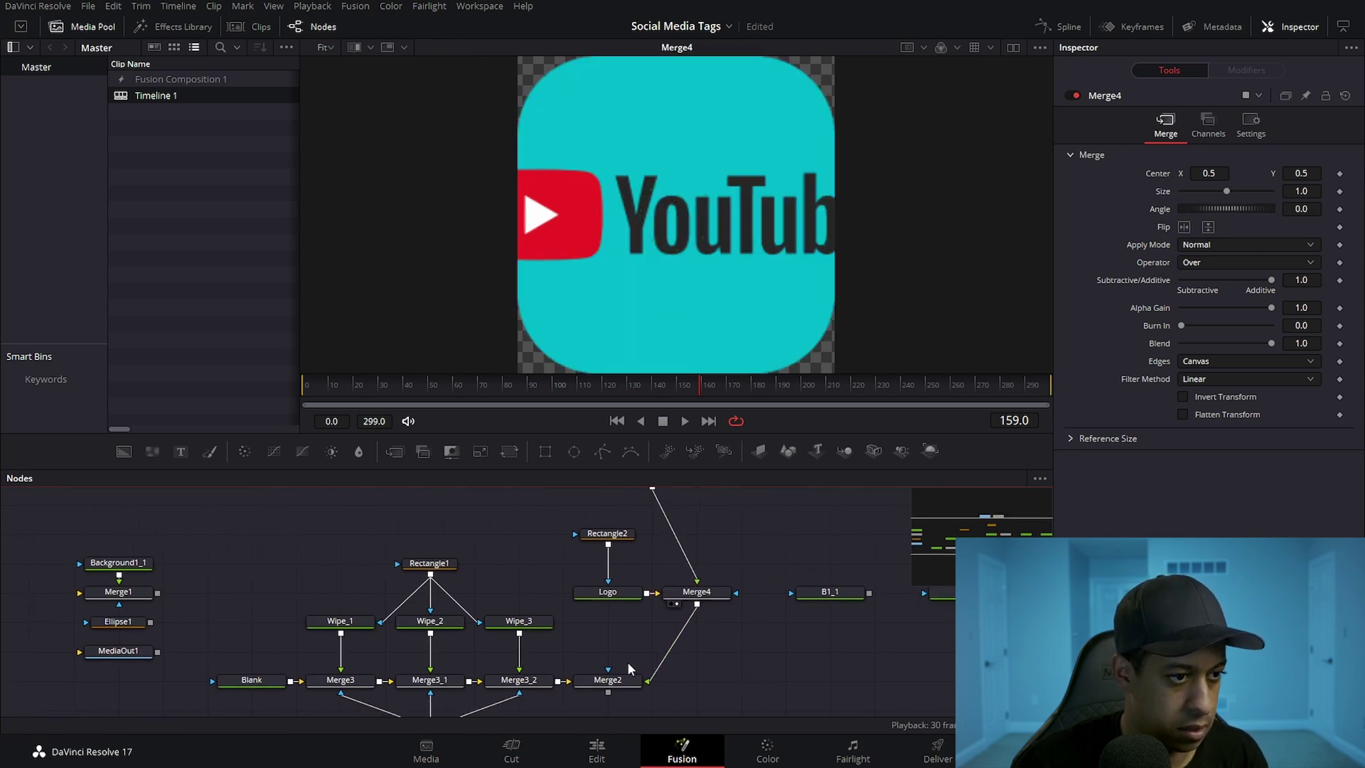
pyautogui.moveTo(626, 677); pyautogui.dragTo(715, 677)
pyautogui.press('1')
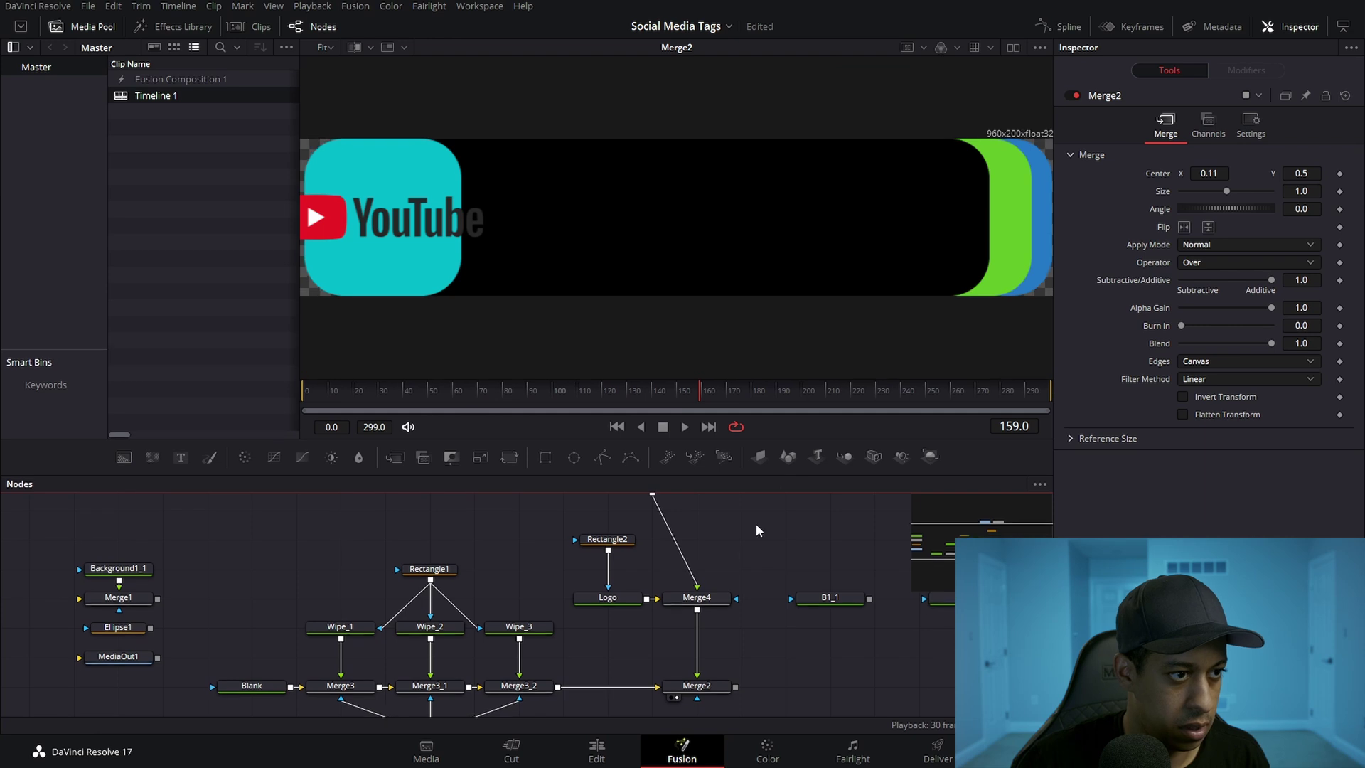
# Step: Stack the SMI_#.png loader and TimeStretcher1 vertically above Merge4
pyautogui.moveTo(734, 554); pyautogui.dragTo(765, 561)
pyautogui.scroll(2, 763, 516)
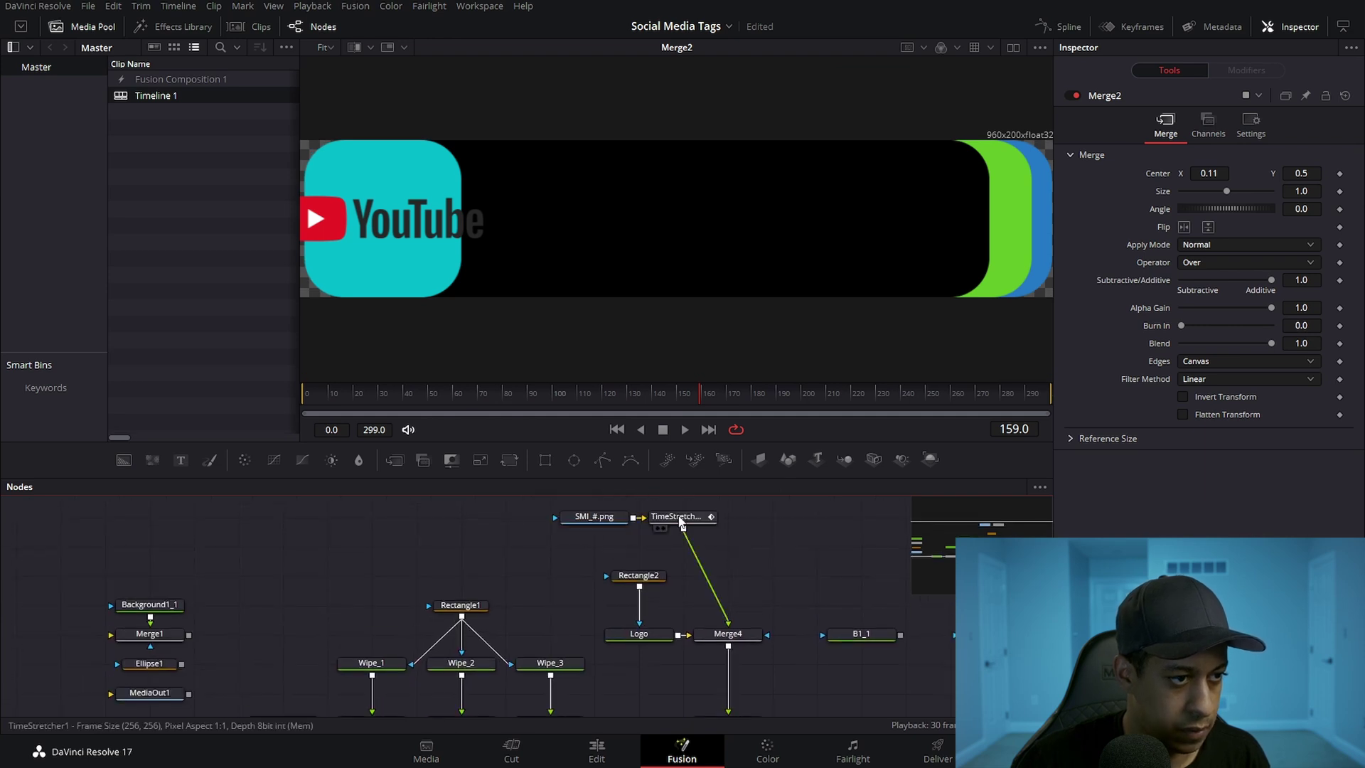
pyautogui.click(722, 575)
pyautogui.moveTo(738, 523); pyautogui.dragTo(739, 545)
pyautogui.keyDown('ctrl'); pyautogui.click(740, 574); pyautogui.keyUp('ctrl')
pyautogui.click(775, 569)
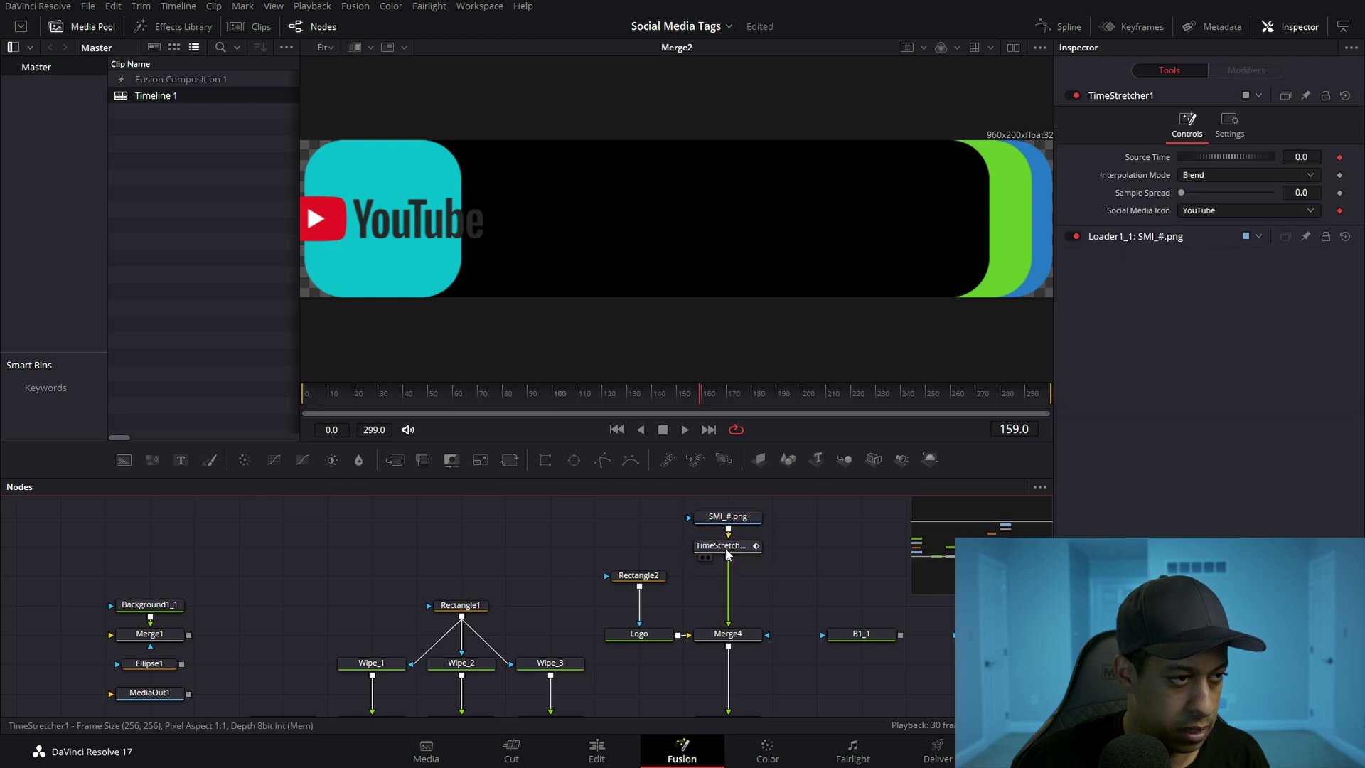
# Step: Insert a Resize node between TimeStretcher1 and Merge4 and set its width and height to 200
pyautogui.click(725, 548)
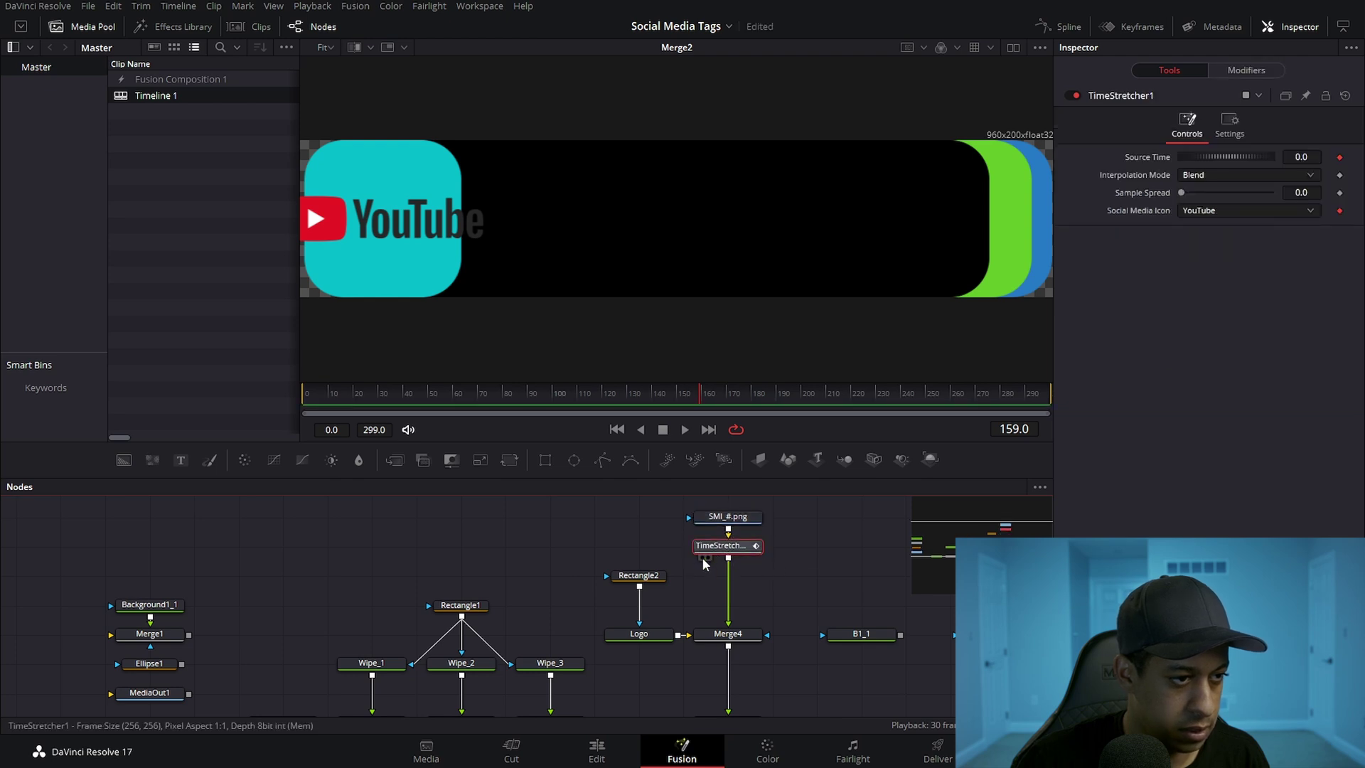
pyautogui.click(481, 460)
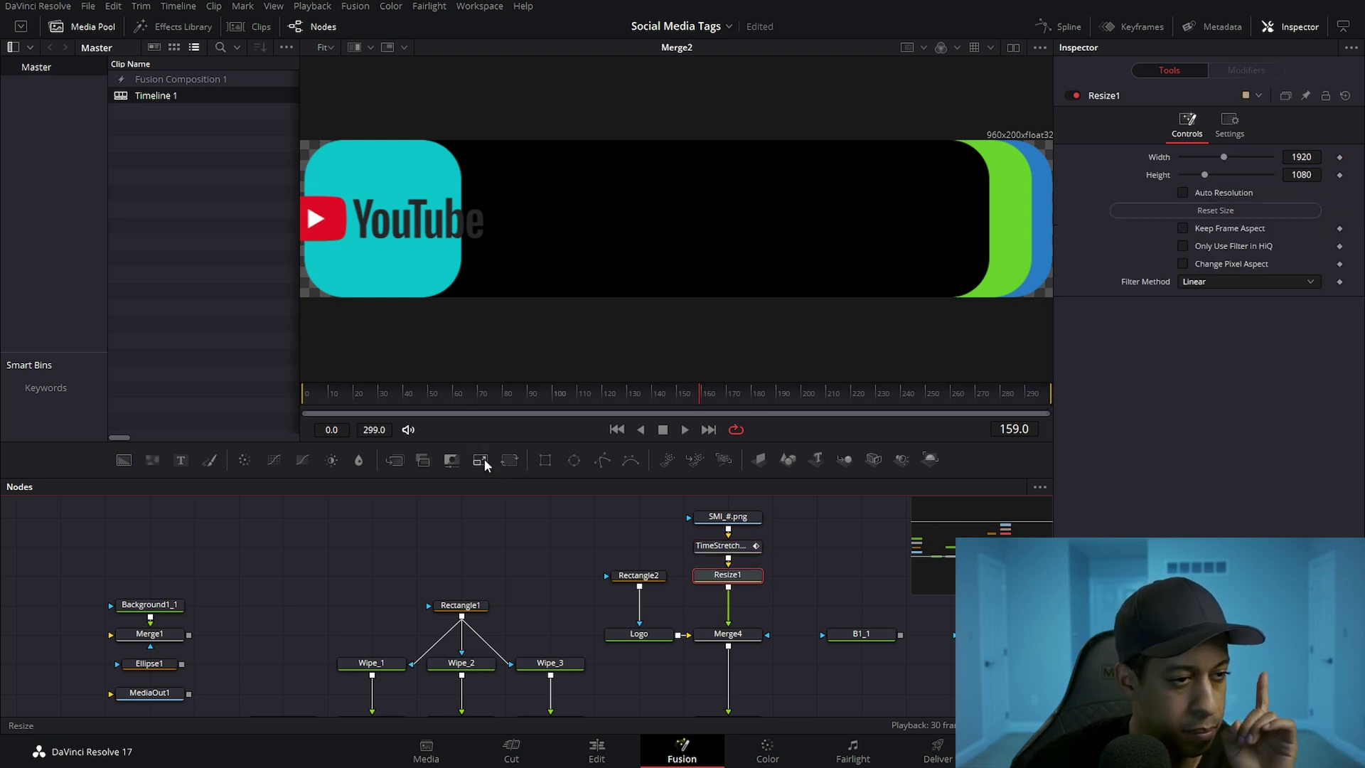
pyautogui.click(1305, 157)
pyautogui.write('200')
pyautogui.press('Return')
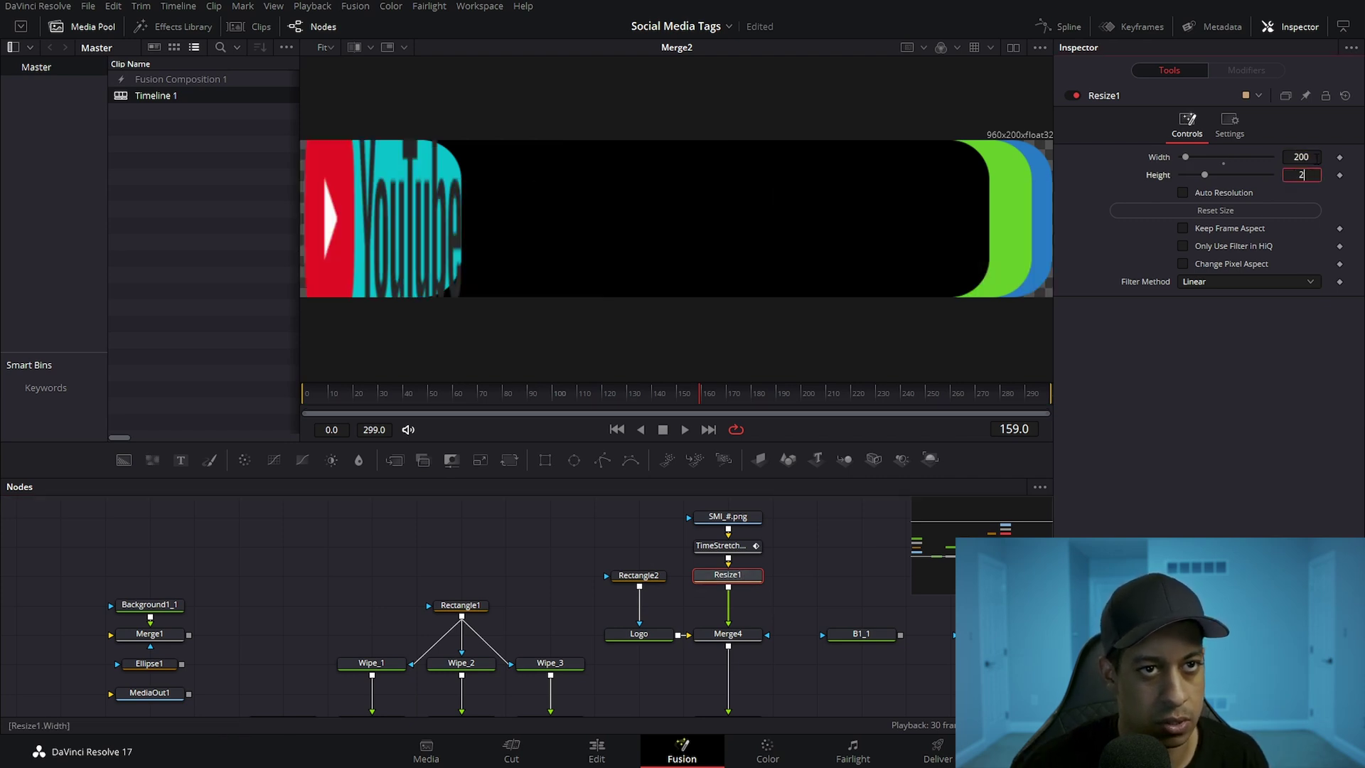
pyautogui.click(835, 537)
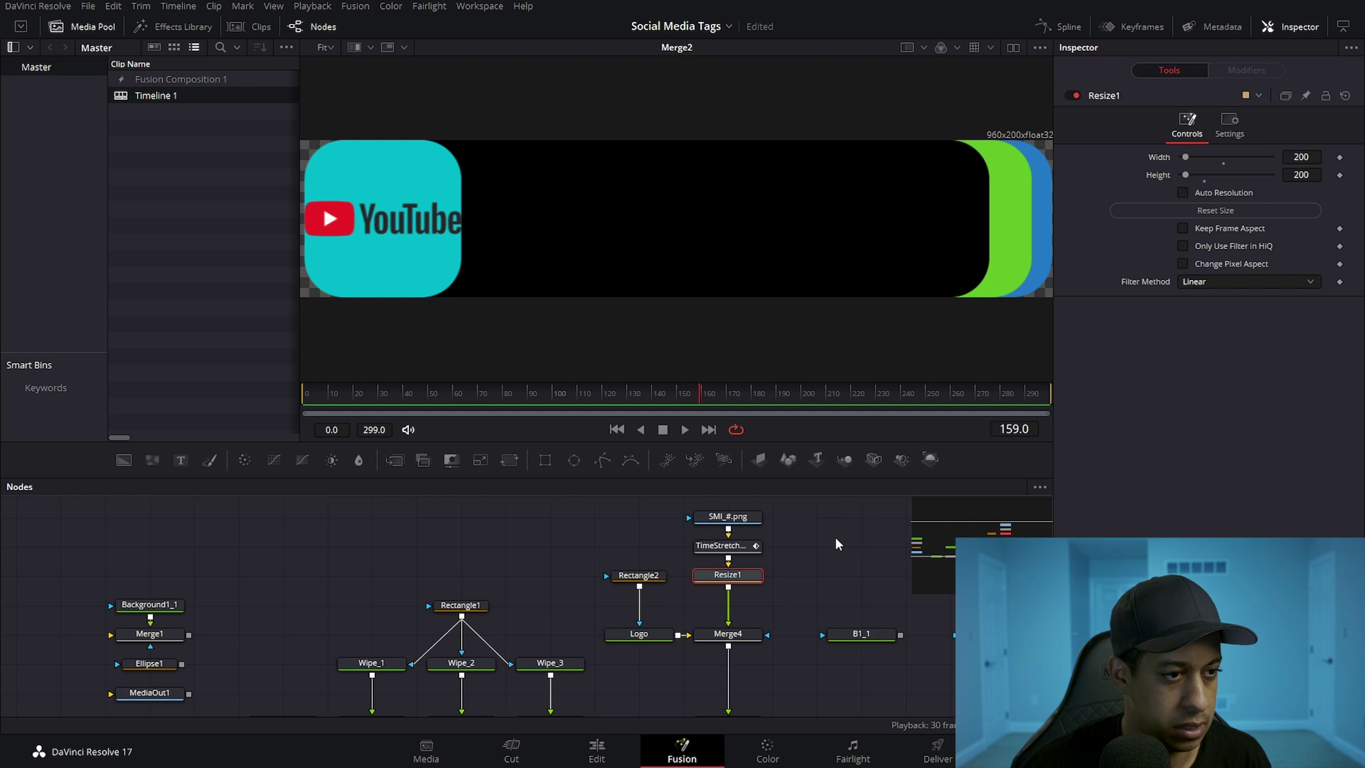
# Step: Set Resize1's width and height to 190
pyautogui.click(1309, 157)
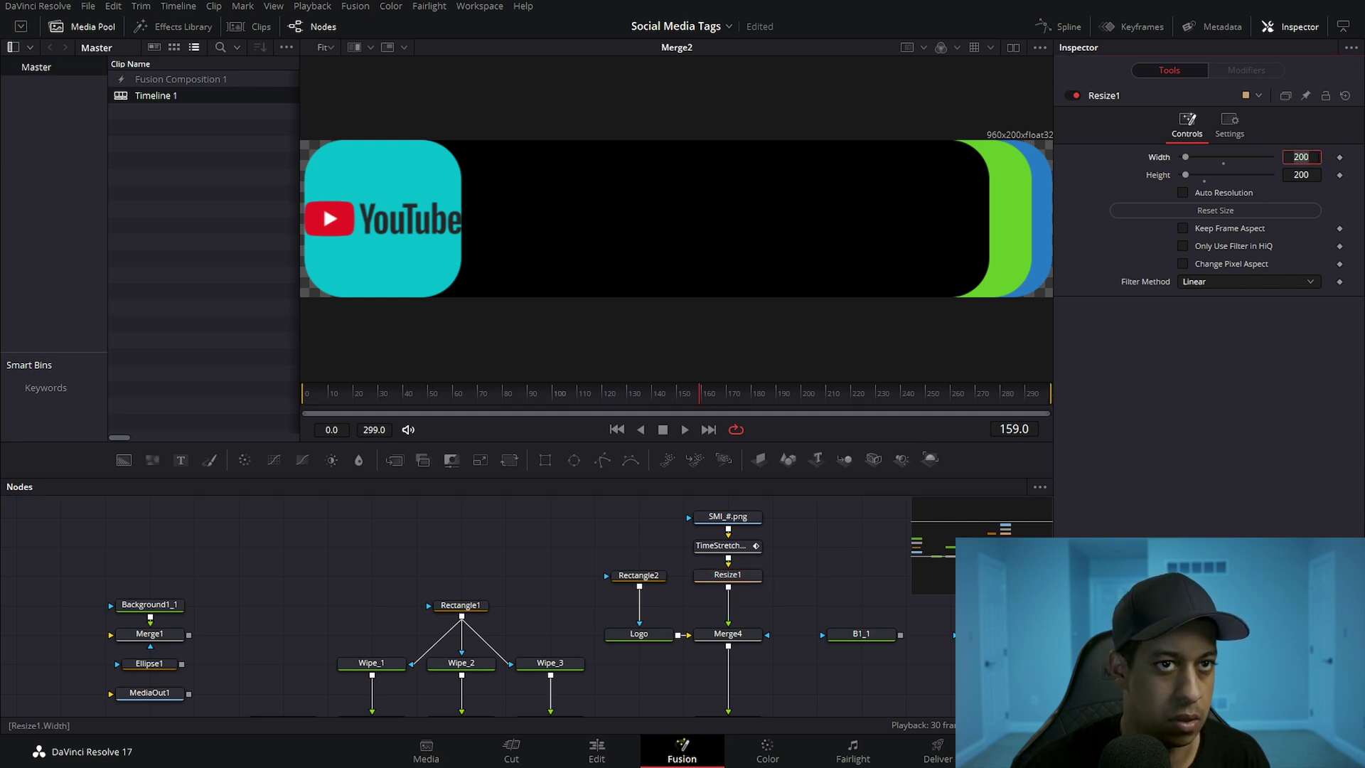
pyautogui.press('Tab')
pyautogui.write('19')
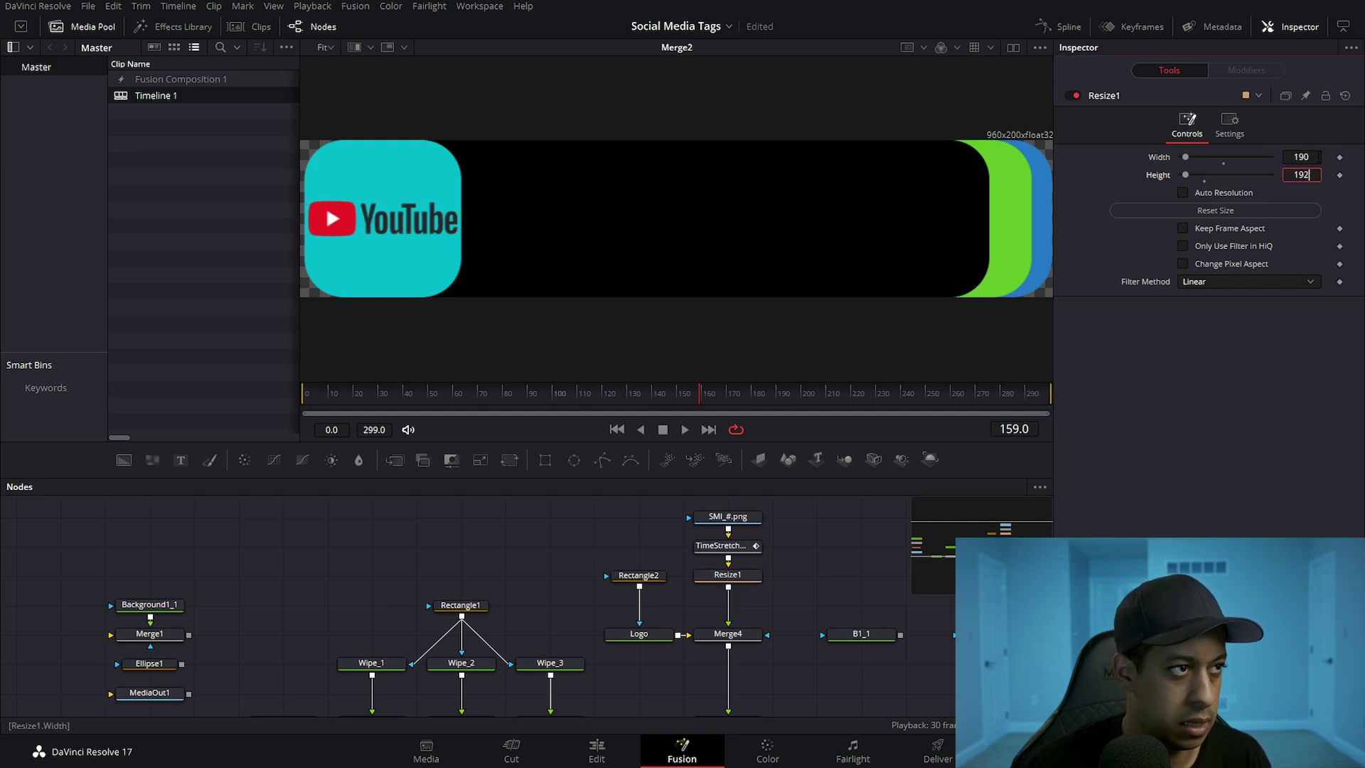
pyautogui.write('0')
pyautogui.press('Tab')
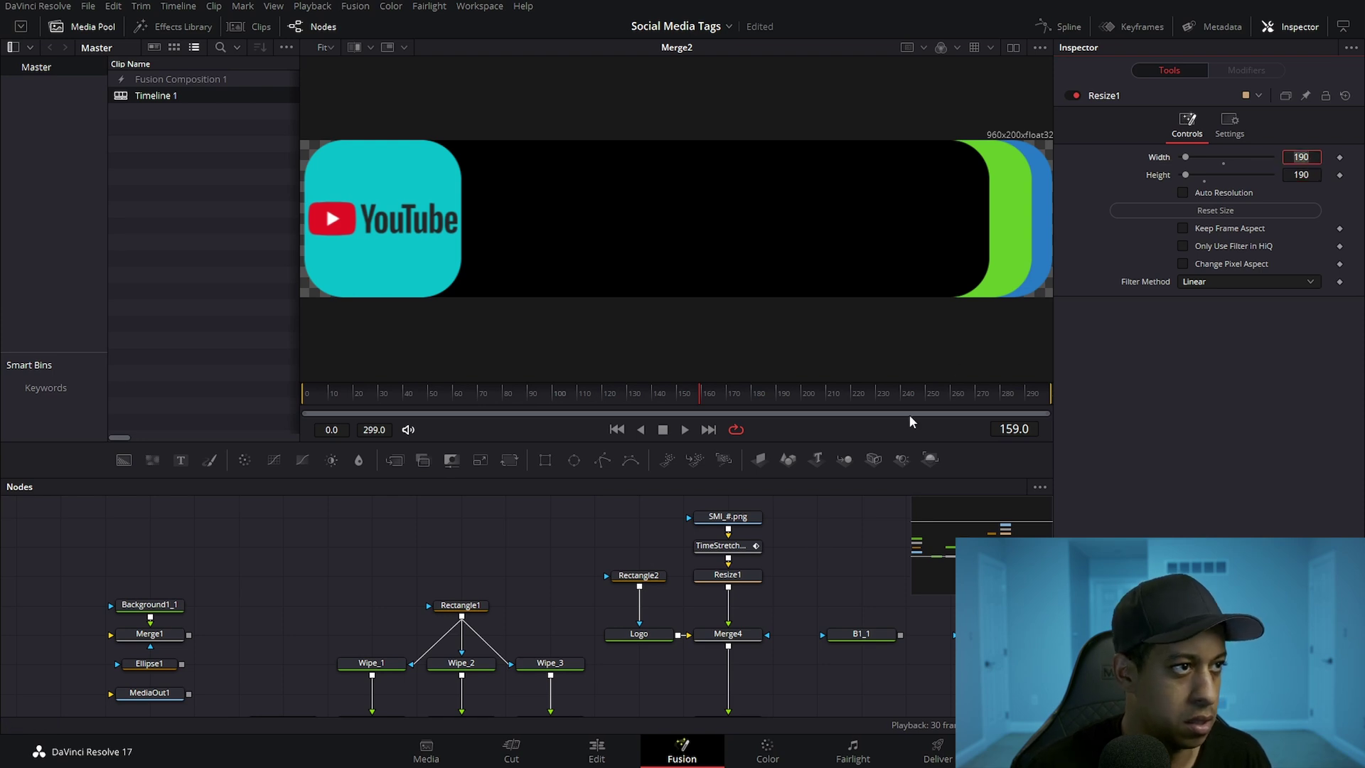
# Step: Switch TimeStretcher1's Social Media Icon to FaceBook and then to IG
pyautogui.click(720, 545)
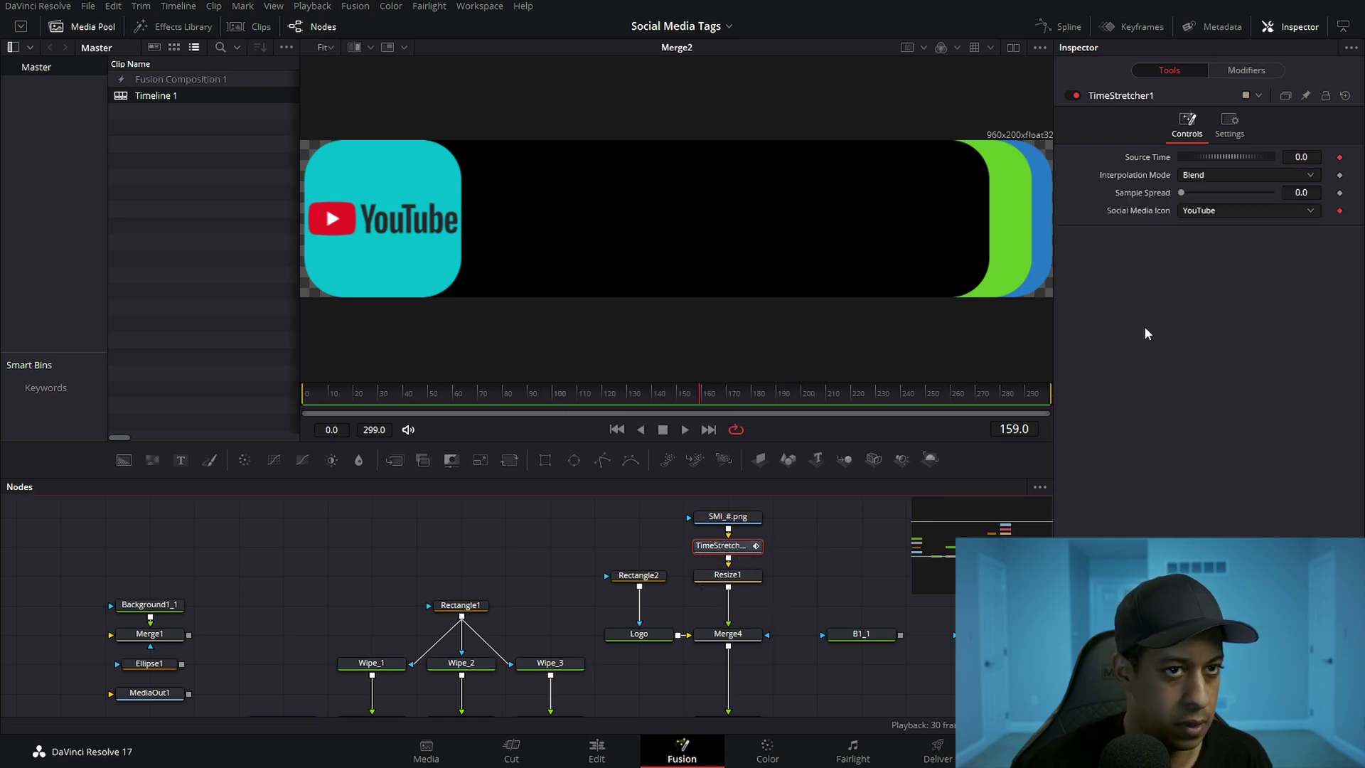
pyautogui.click(1243, 212)
pyautogui.click(1212, 243)
pyautogui.click(1217, 213)
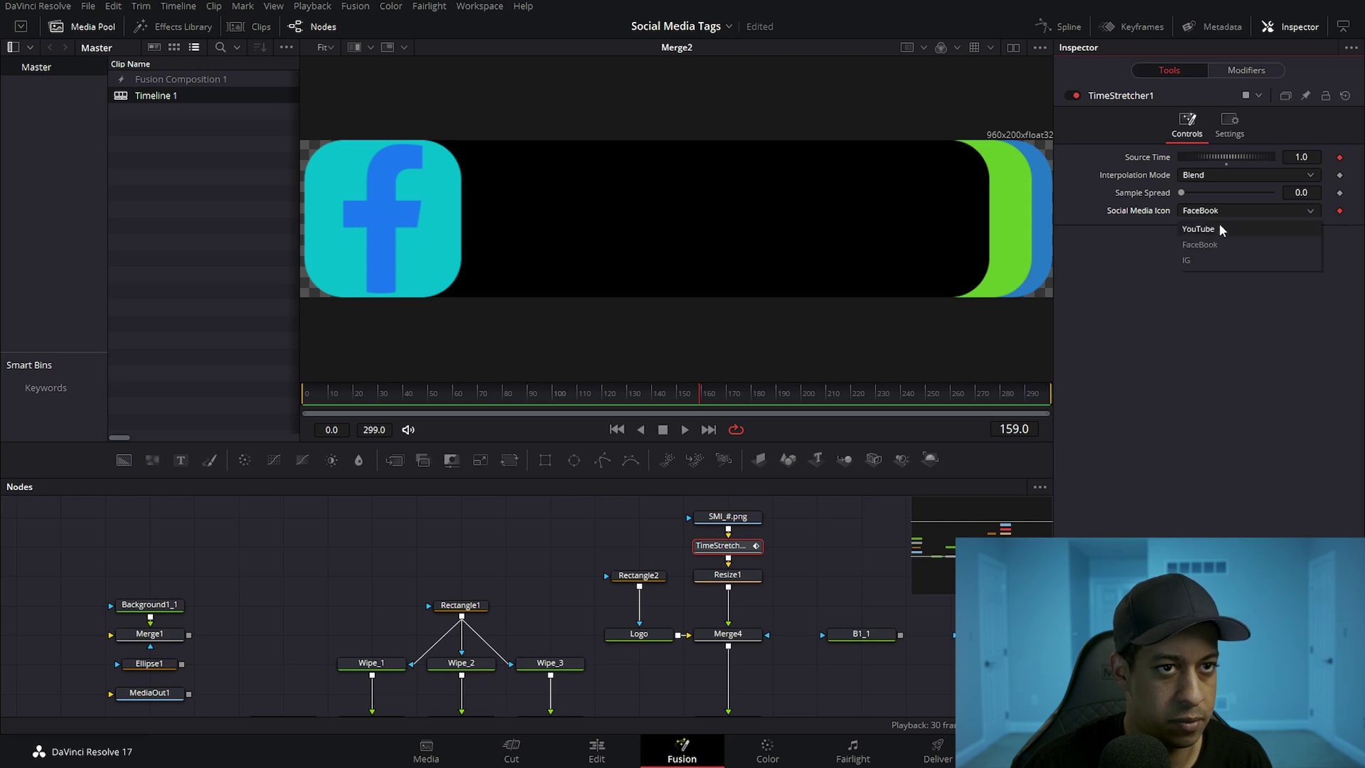
pyautogui.click(1215, 260)
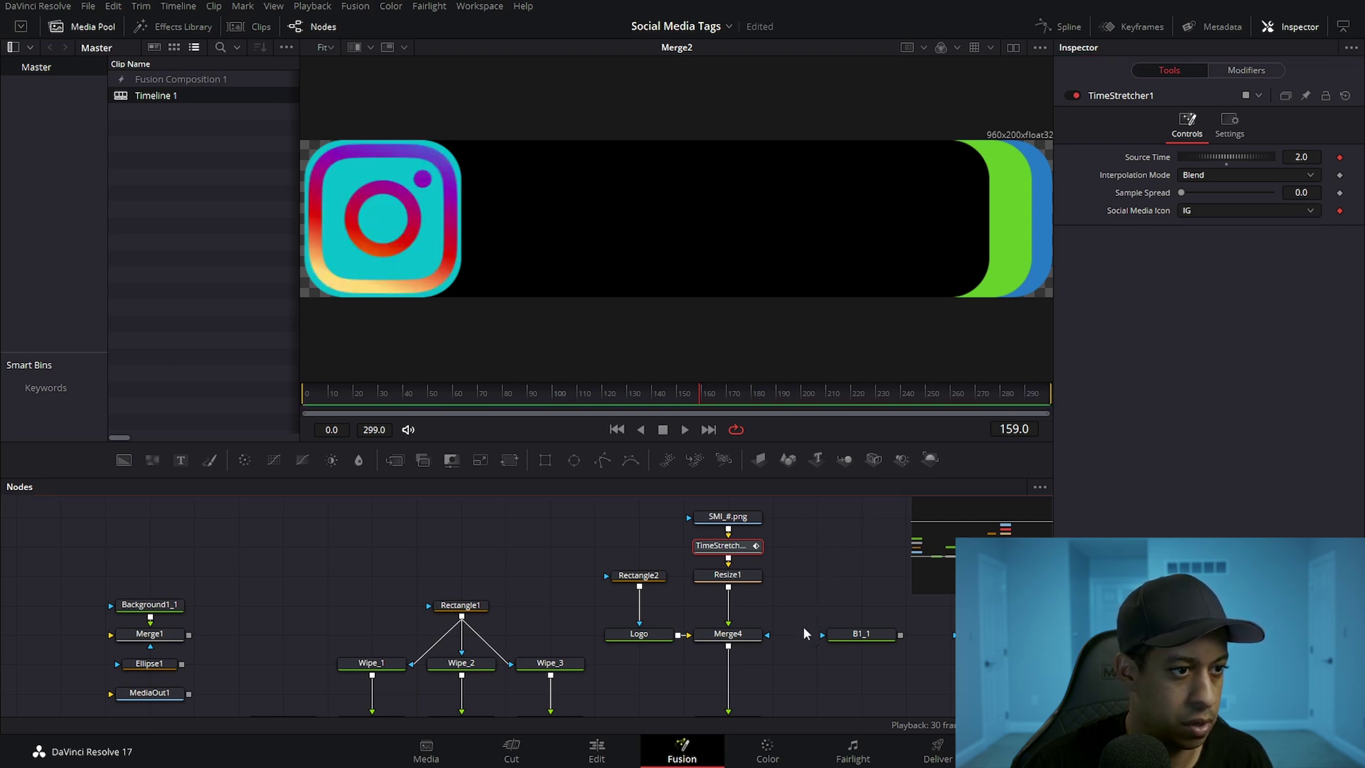
# Step: Move the SMI_#.png, TimeStretcher1 and Resize1 chain down so it sits directly above Merge4
pyautogui.moveTo(803, 627); pyautogui.dragTo(758, 578)
pyautogui.click(815, 501)
pyautogui.moveTo(766, 502); pyautogui.dragTo(726, 611)
pyautogui.click(762, 582)
# Step: Examine the full Filename path of the SMI_#.png loader, including its folder and image file name
pyautogui.click(718, 552)
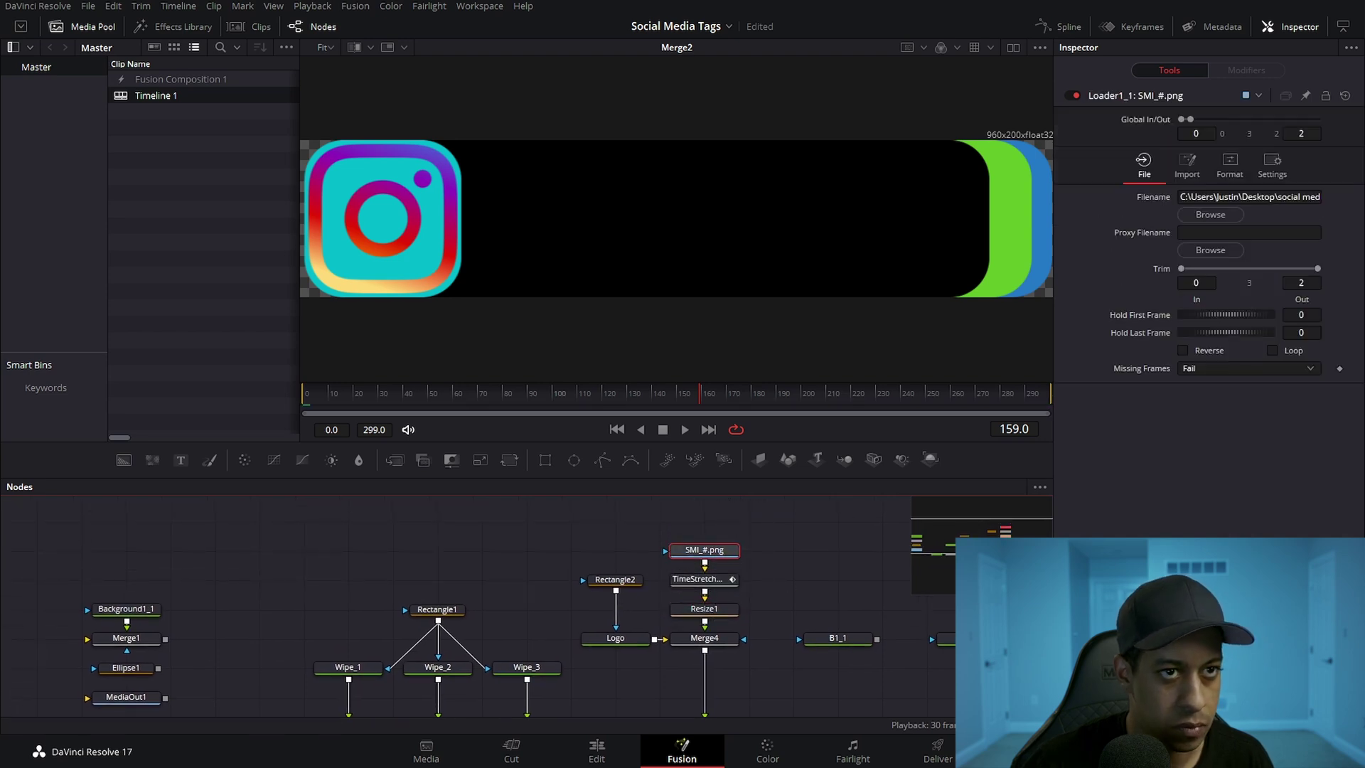
pyautogui.tripleClick(1284, 198)
pyautogui.click(1283, 199)
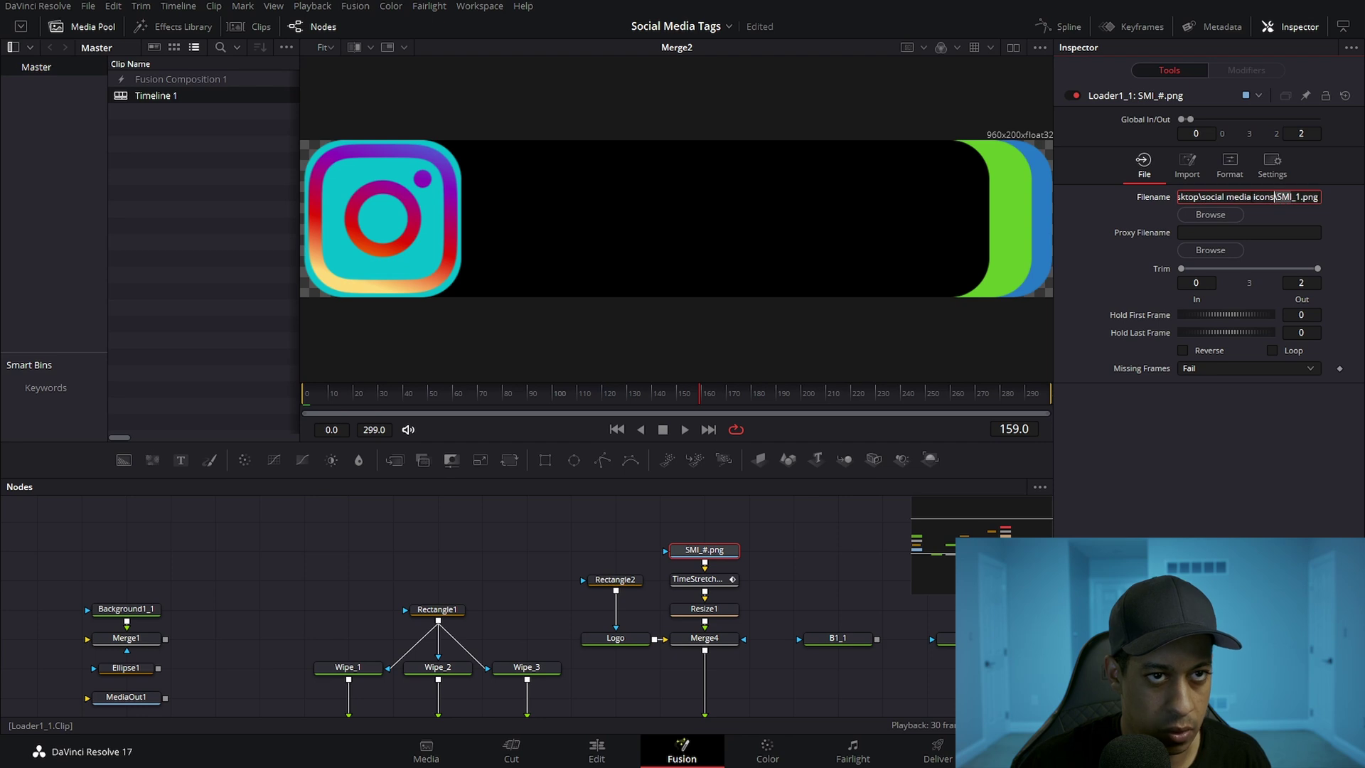
pyautogui.moveTo(1274, 197); pyautogui.dragTo(1178, 197)
pyautogui.click(1258, 197)
pyautogui.click(1293, 197)
pyautogui.click(1276, 197)
pyautogui.moveTo(1276, 197); pyautogui.dragTo(1320, 197)
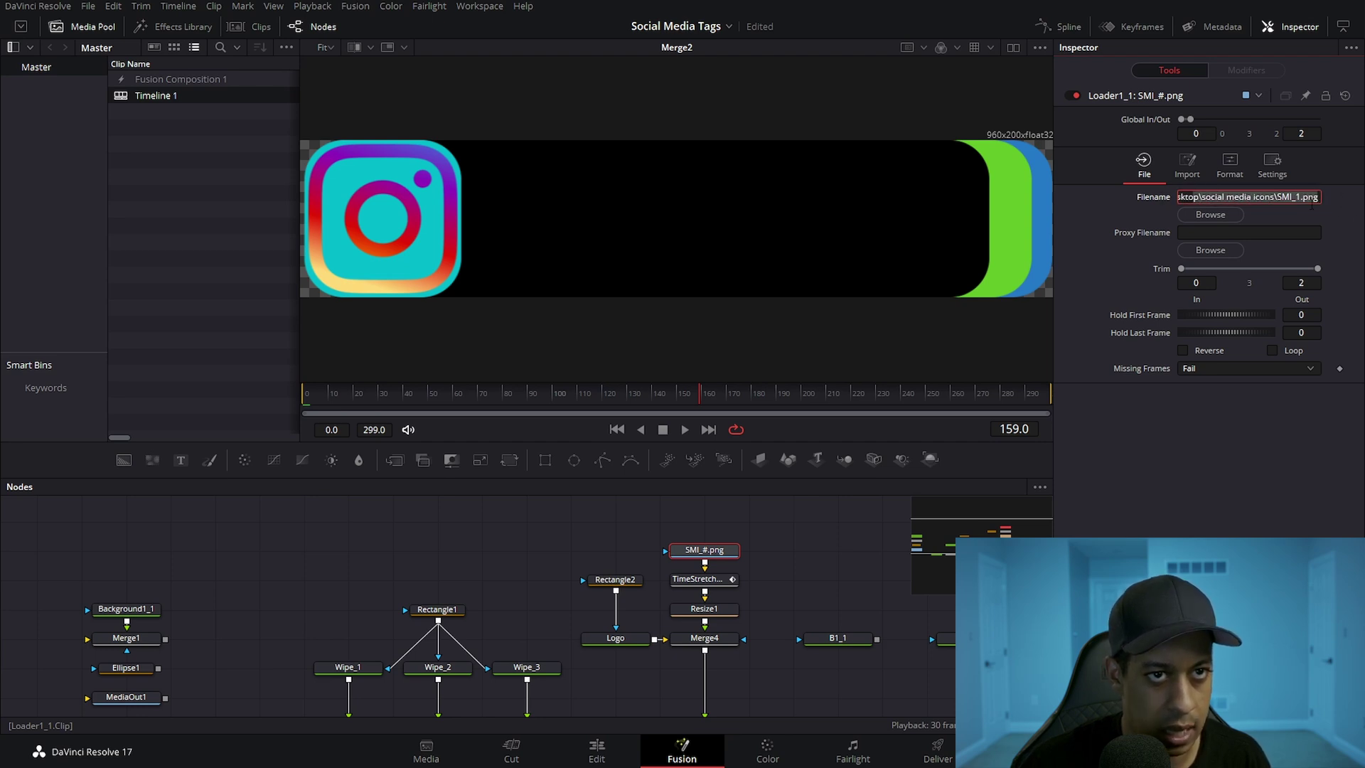
pyautogui.click(1297, 198)
pyautogui.click(1230, 197)
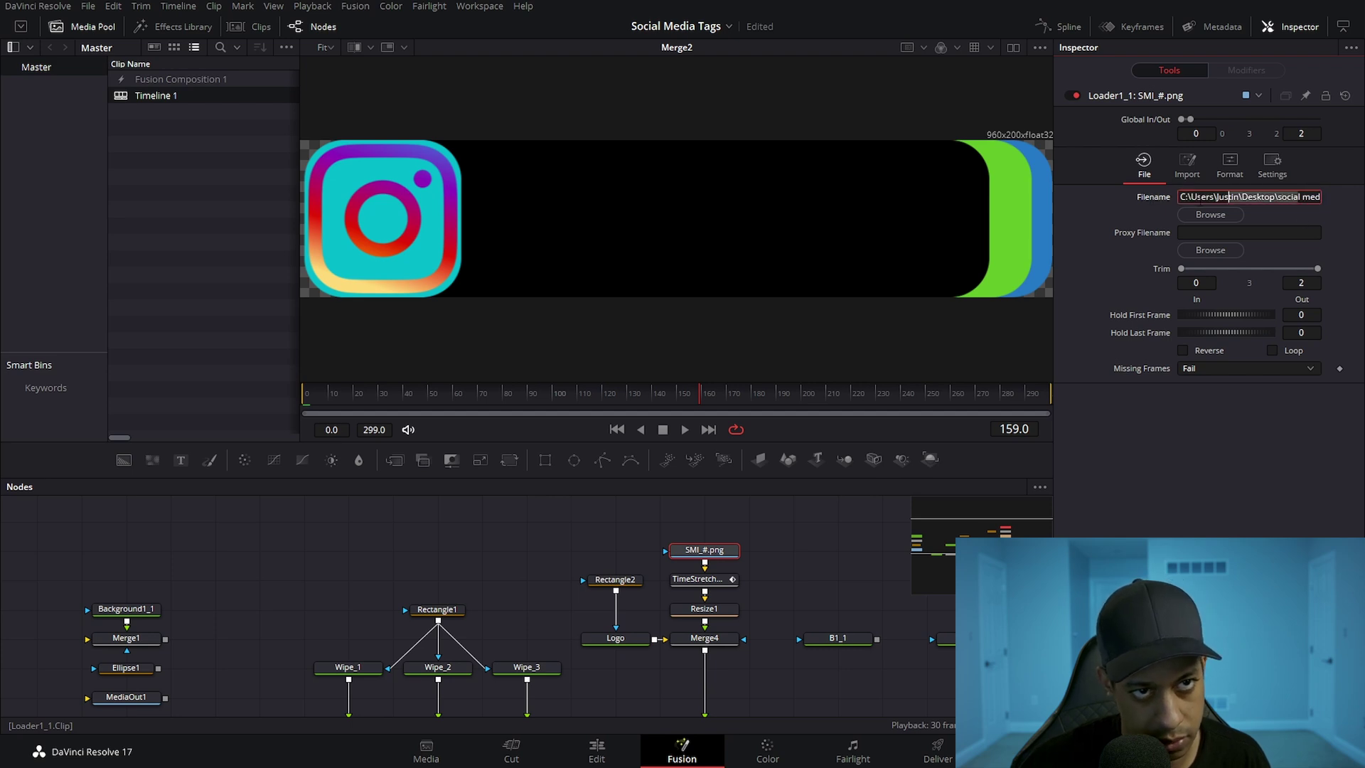
pyautogui.click(1312, 198)
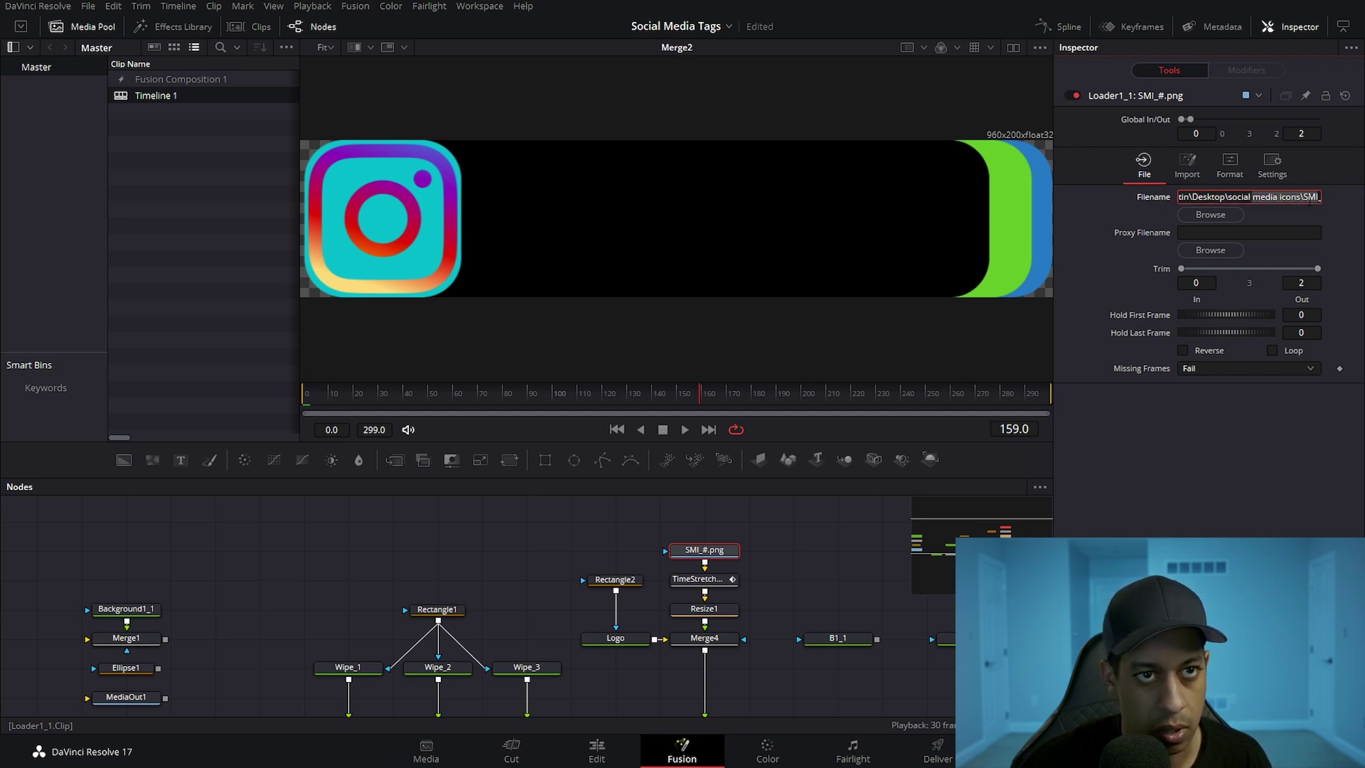
pyautogui.moveTo(1292, 200); pyautogui.dragTo(1321, 200)
pyautogui.click(1307, 208)
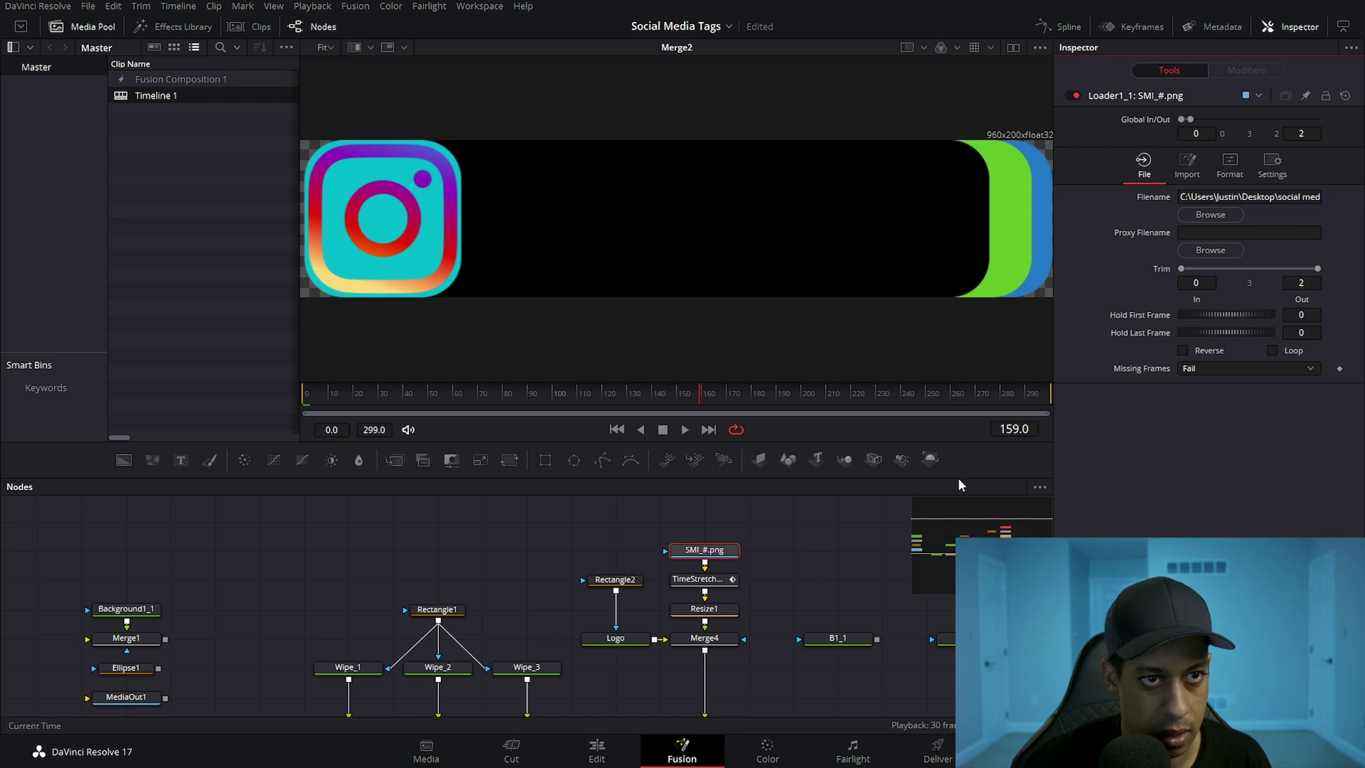
# Step: Delete the unused B1_1 node and the nodes beside it, next to Merge4
pyautogui.moveTo(794, 592); pyautogui.dragTo(782, 548)
pyautogui.moveTo(804, 597); pyautogui.dragTo(953, 637)
pyautogui.press('Delete')
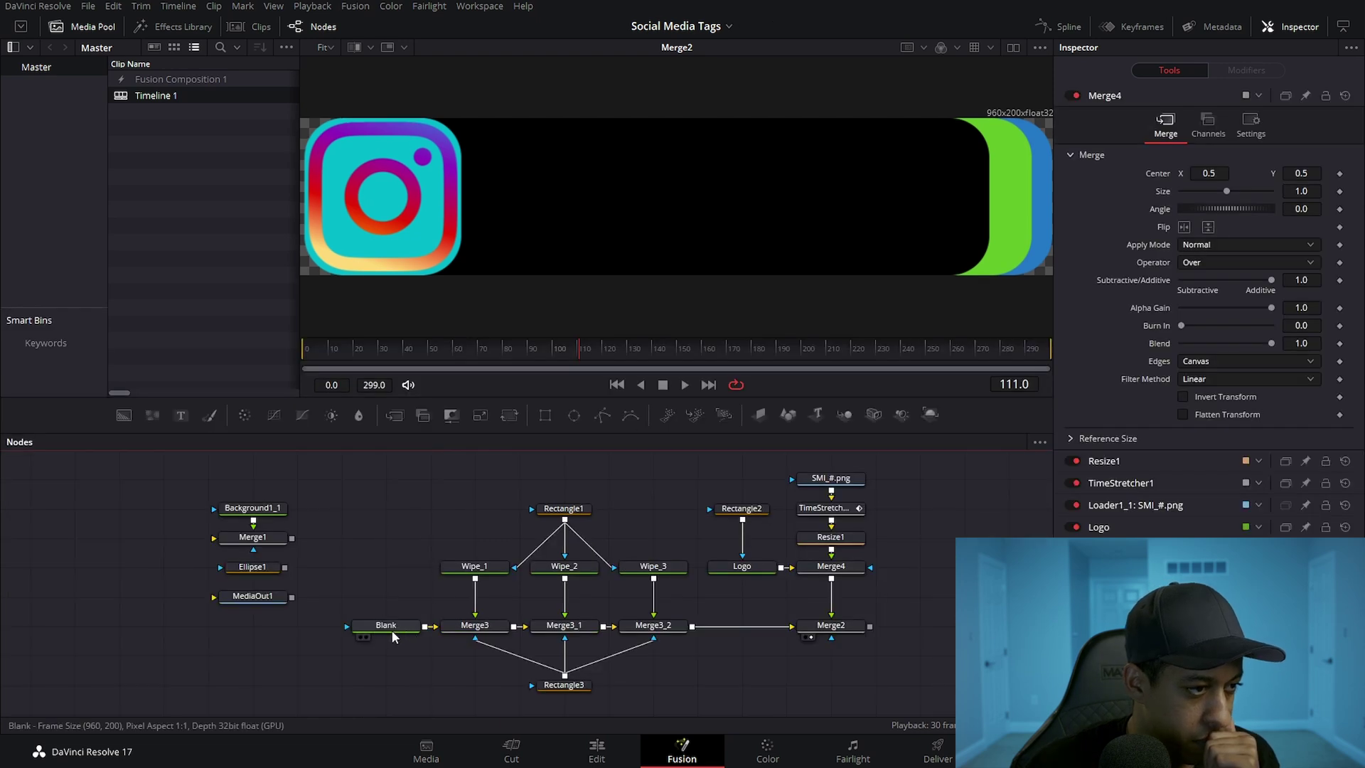
# Step: Compare the Blank and Wipe_1 backgrounds, then open a new custom control on the Blank node and start entering its name
pyautogui.click(391, 630)
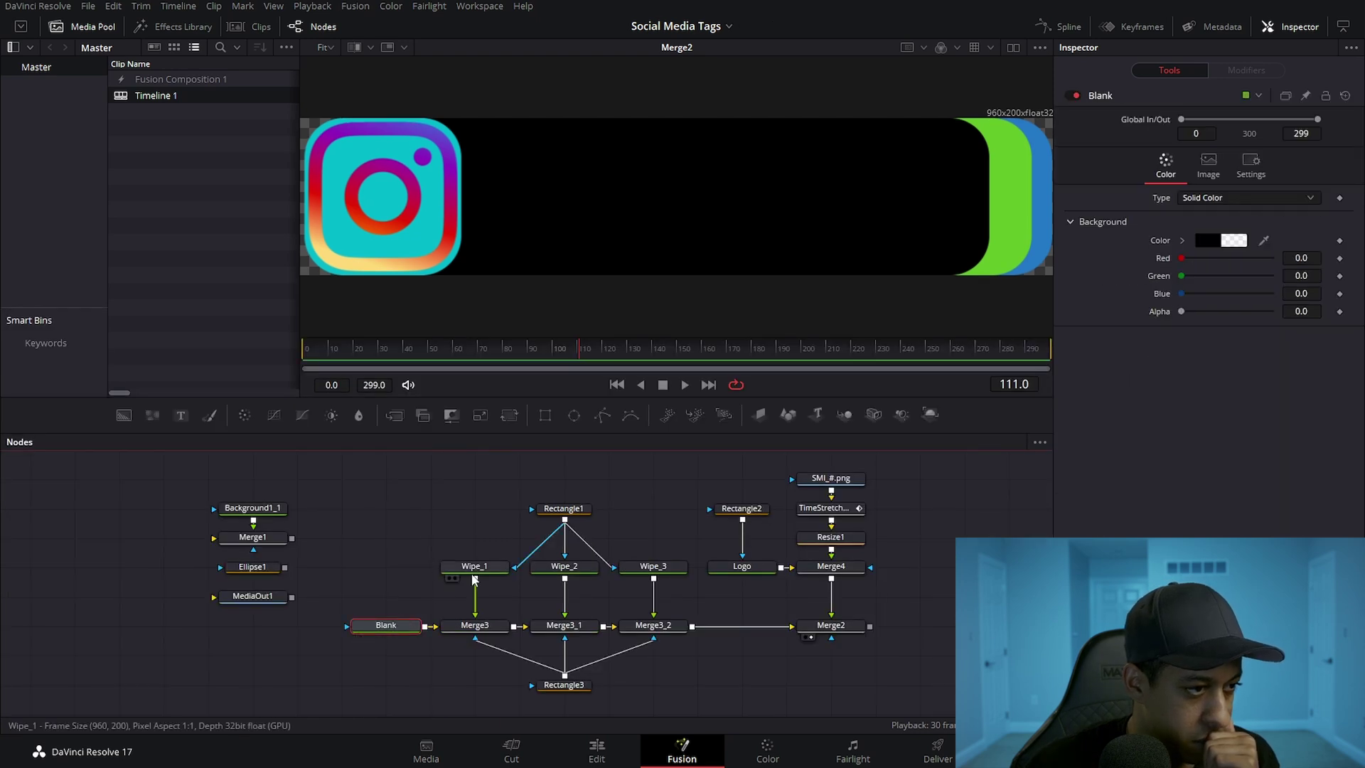
pyautogui.click(474, 567)
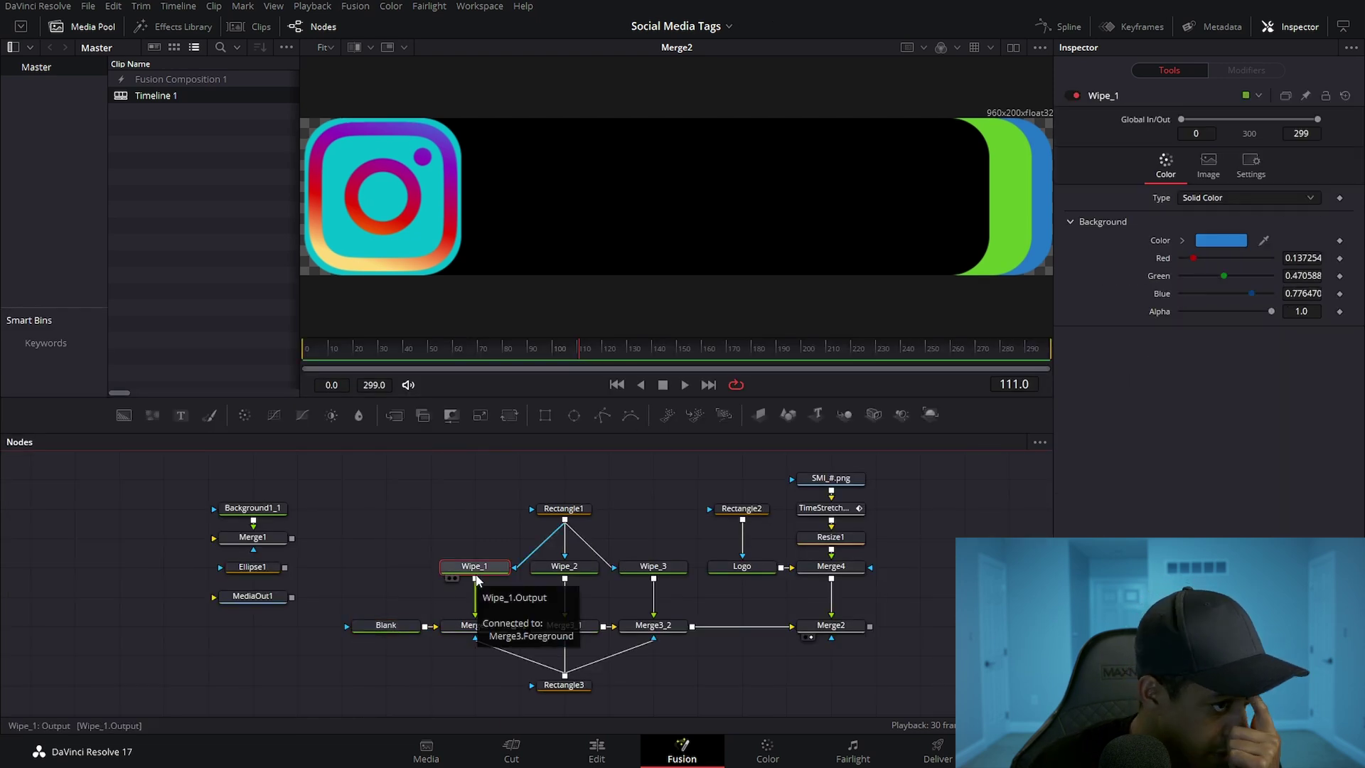
pyautogui.click(386, 626)
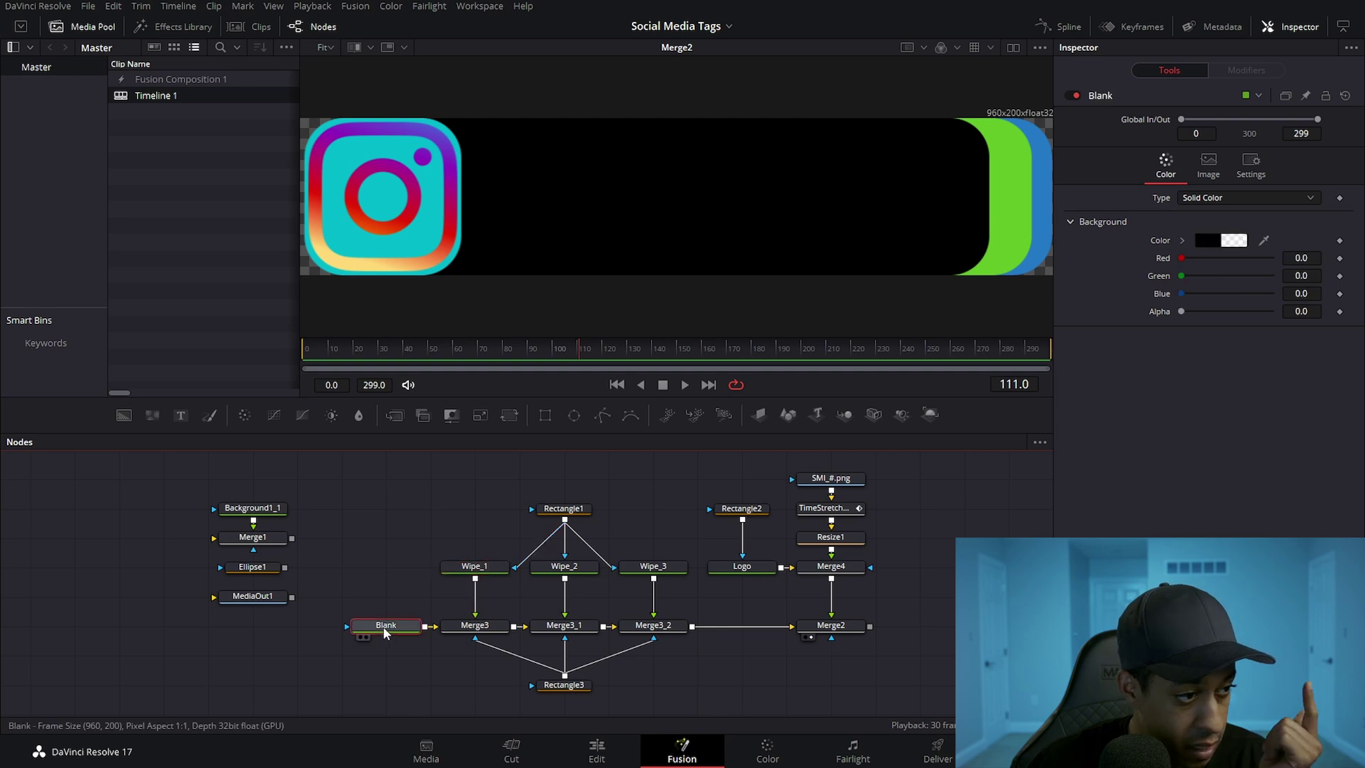
pyautogui.rightClick(1159, 98)
pyautogui.click(1201, 272)
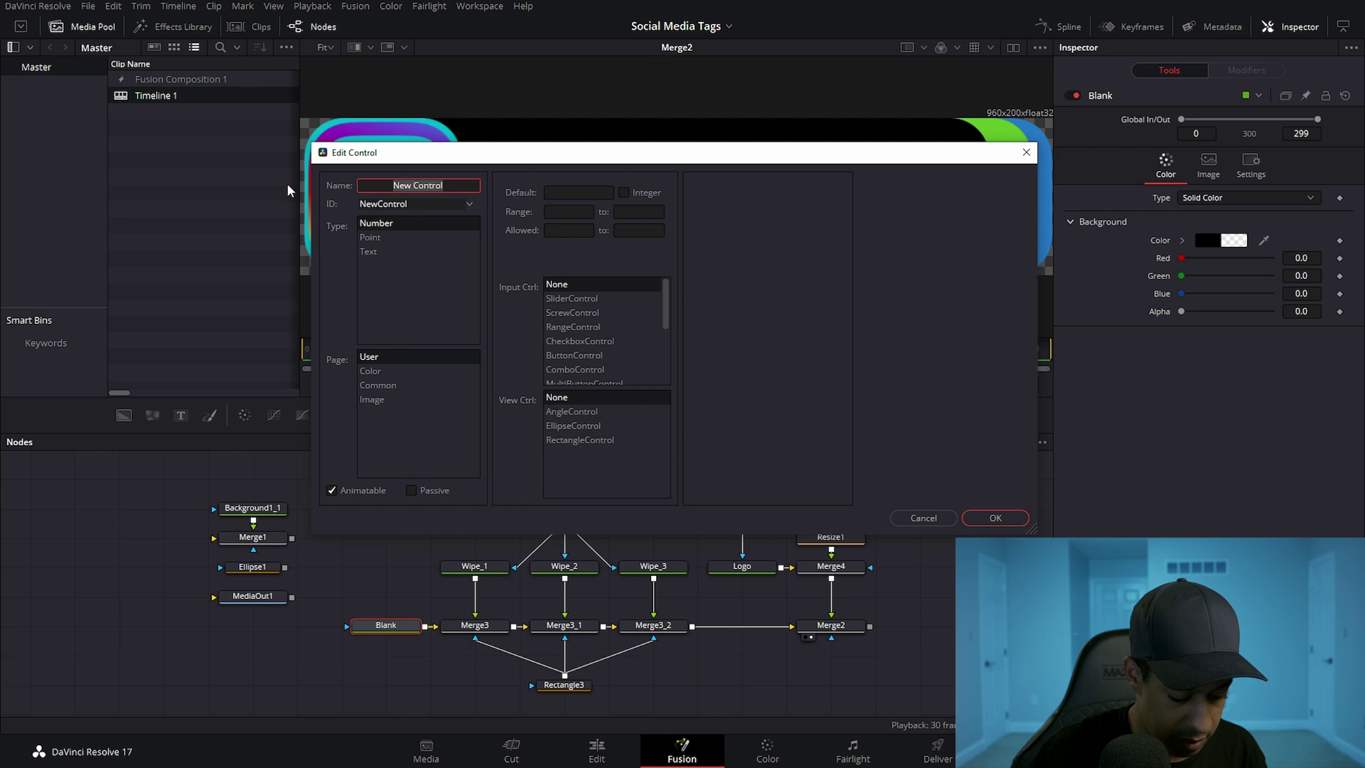
pyautogui.write('T')
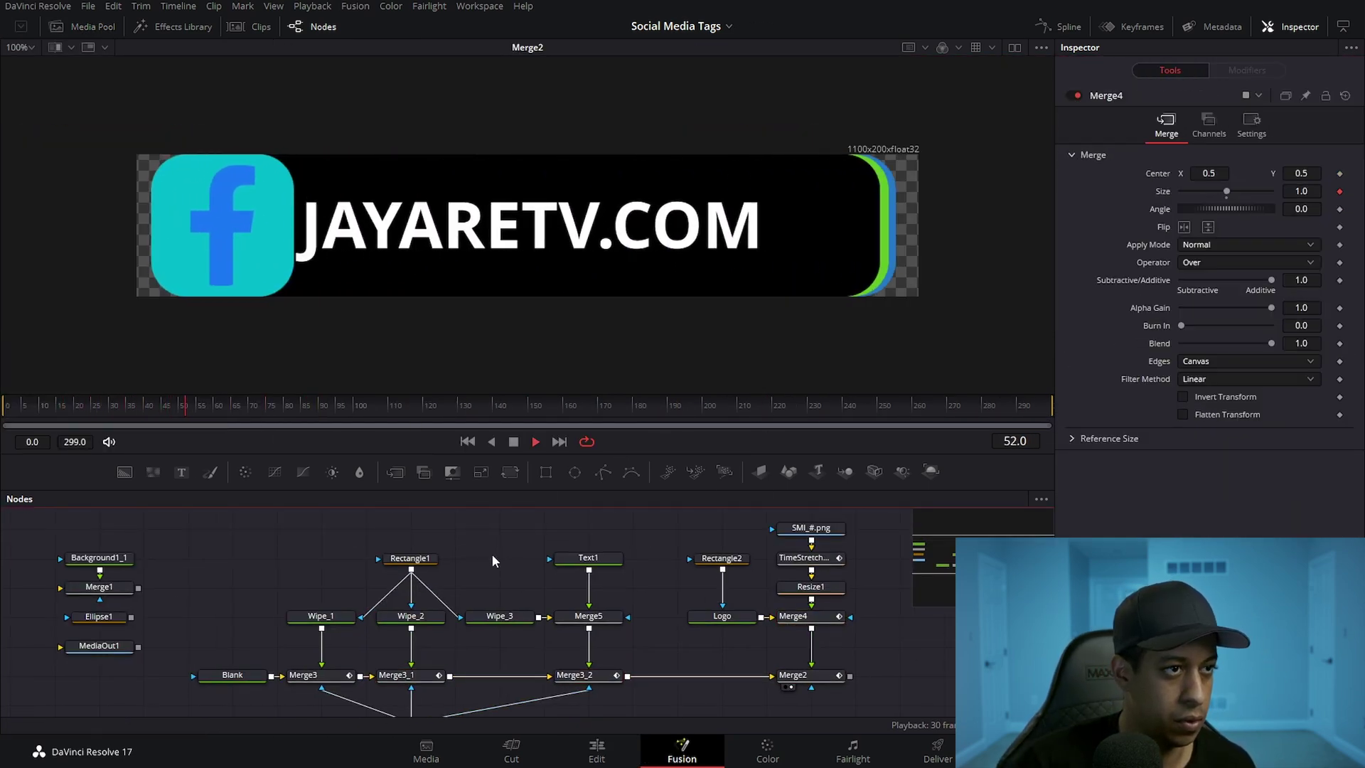
# Step: Stop playback and delete the unused Background1_1, Merge1, Ellipse1 and MediaOut1 nodes
pyautogui.press('space')
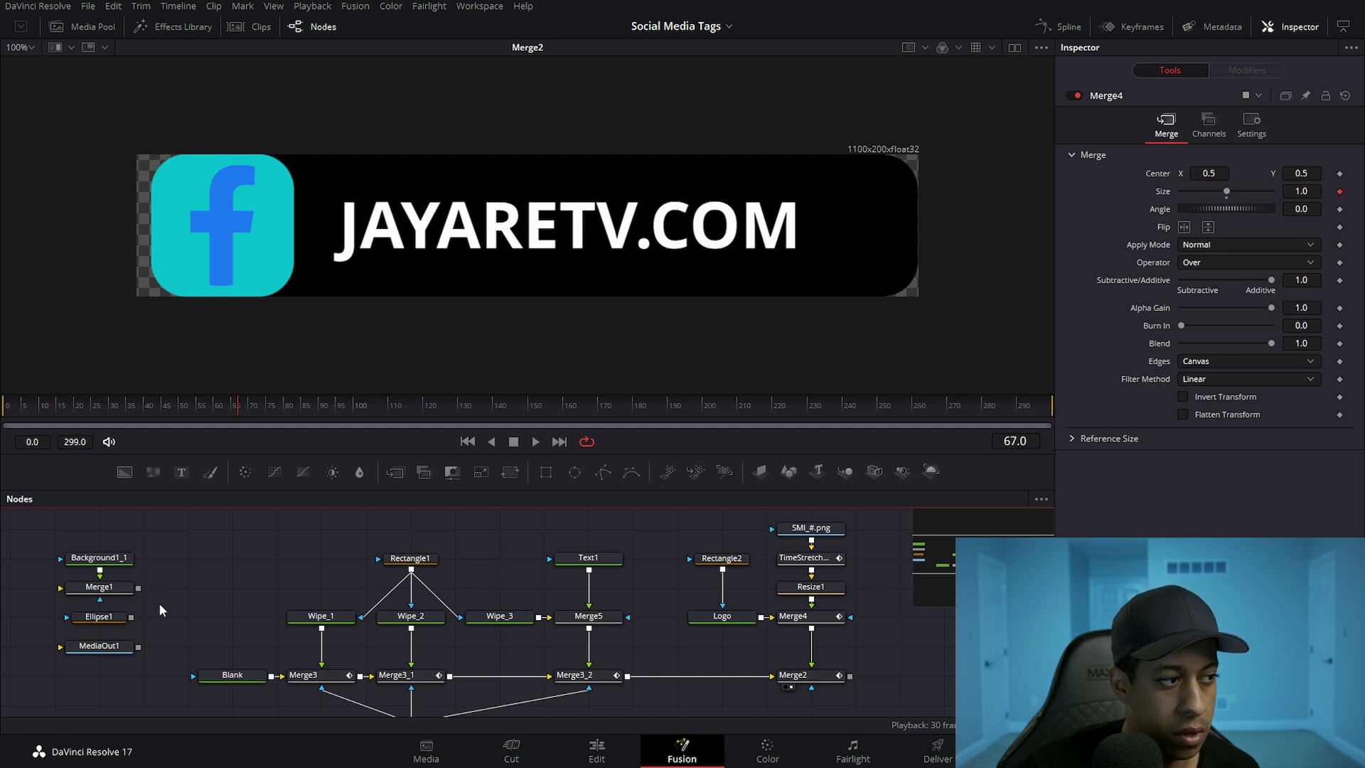
pyautogui.moveTo(154, 531); pyautogui.dragTo(56, 693)
pyautogui.press('Delete')
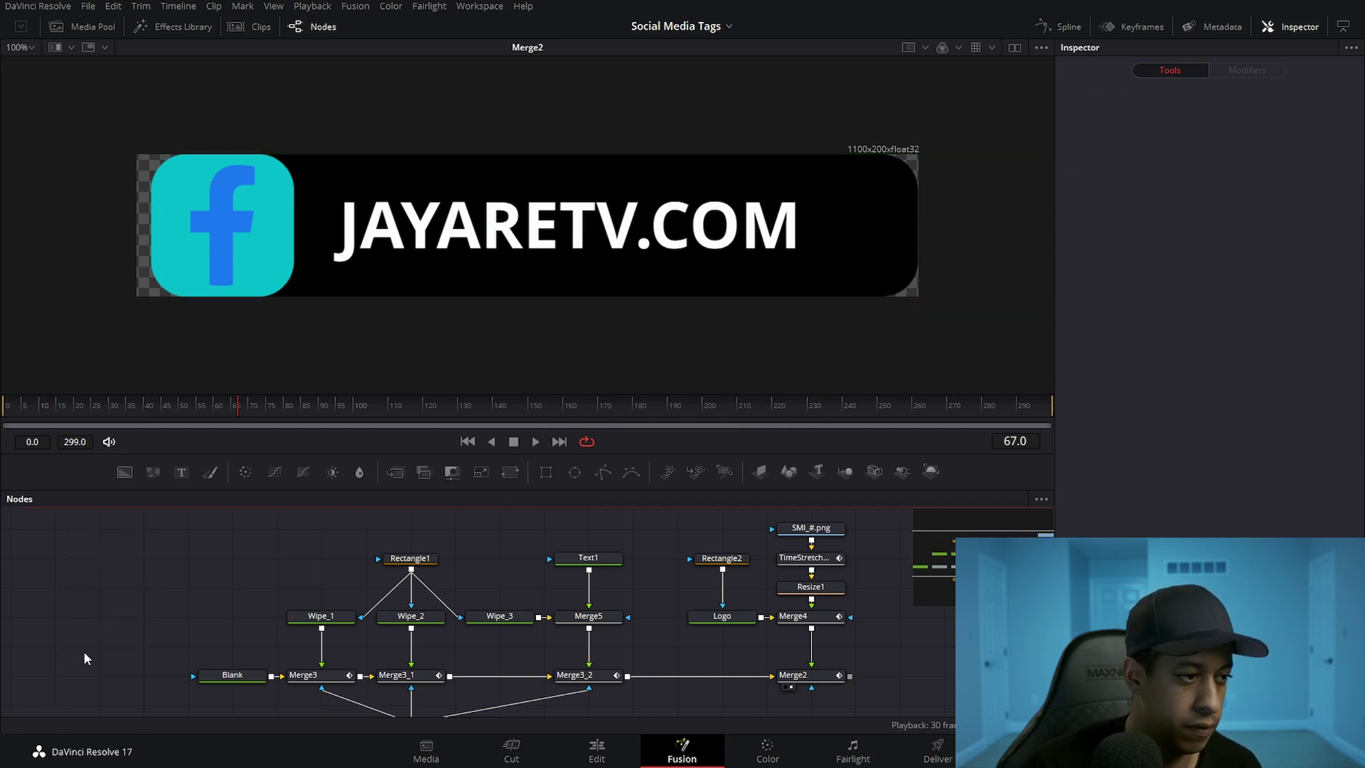
# Step: Check the SMI_#.png loader's settings and set TimeStretcher1's Social Media Icon to IG
pyautogui.moveTo(175, 674); pyautogui.dragTo(106, 650)
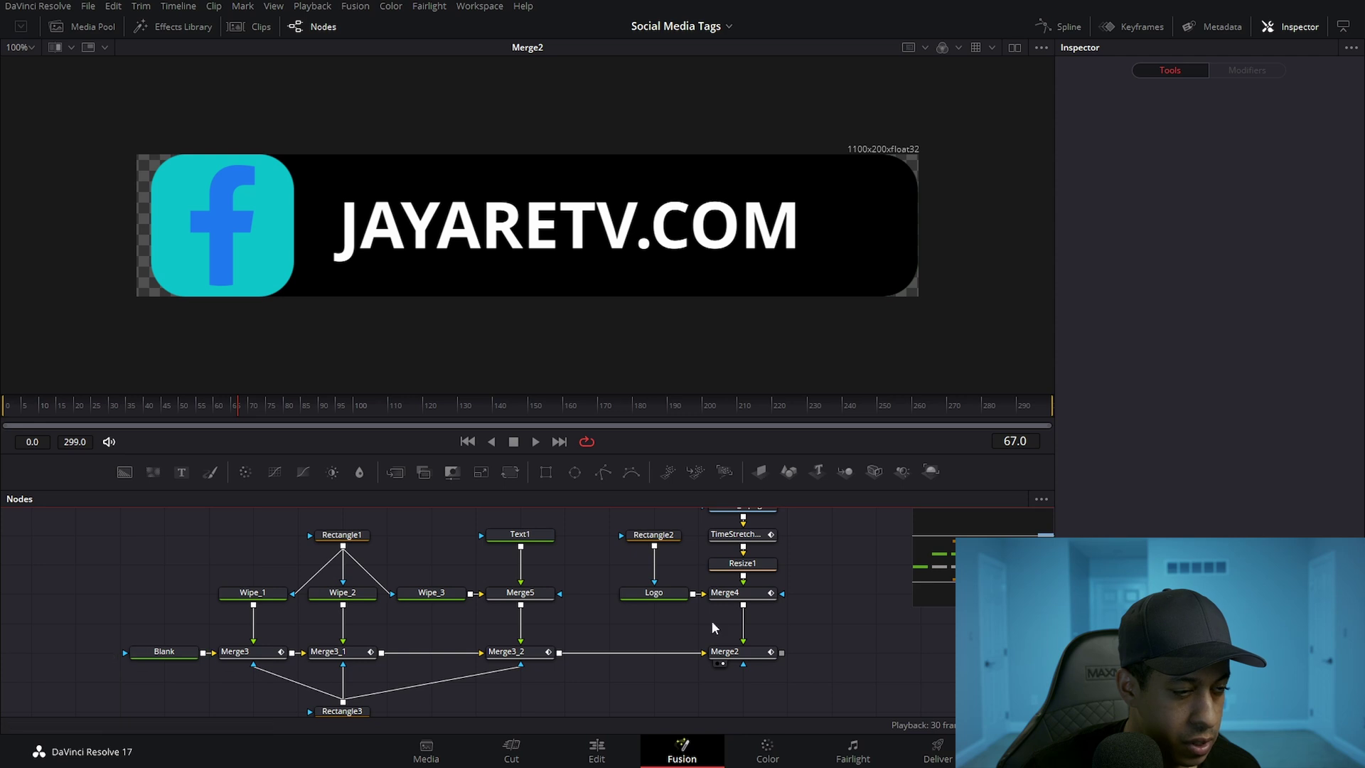
pyautogui.moveTo(712, 629); pyautogui.dragTo(672, 648)
pyautogui.click(723, 530)
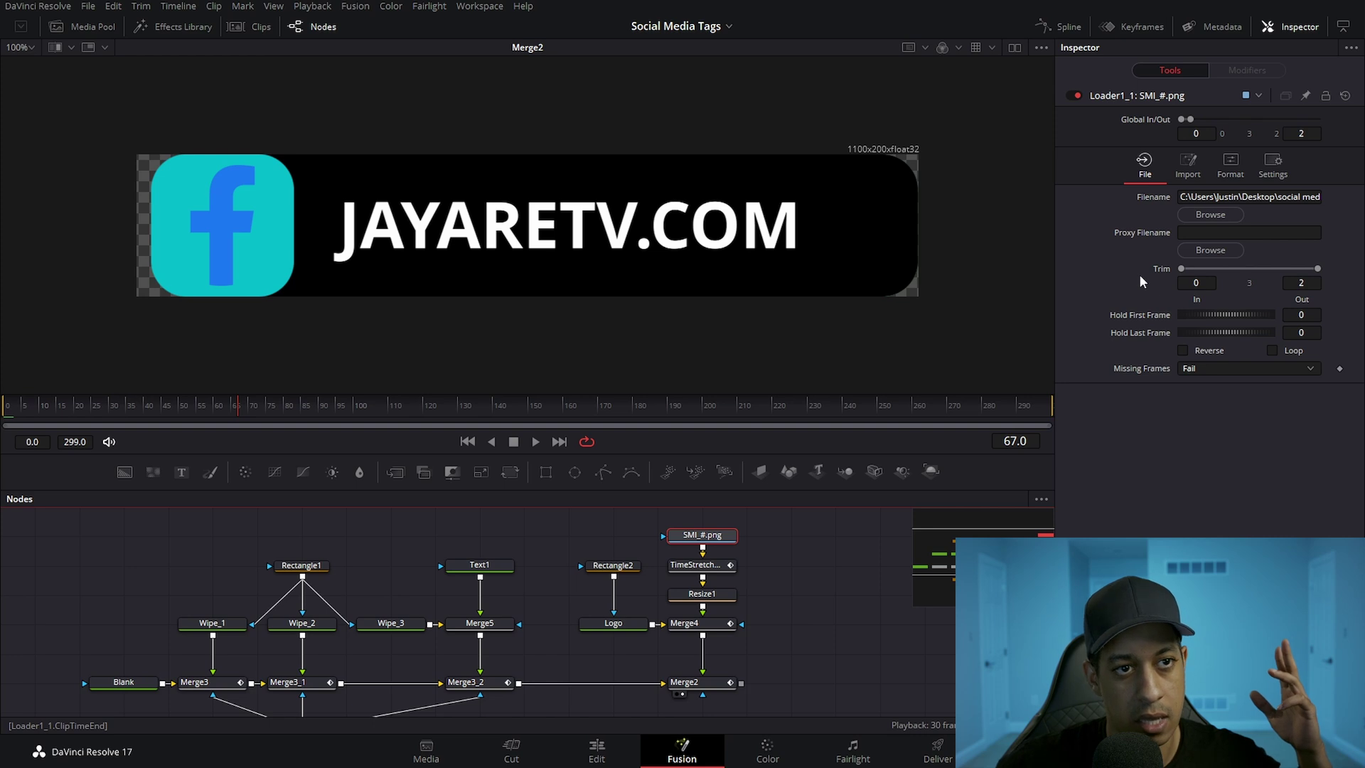
pyautogui.click(696, 565)
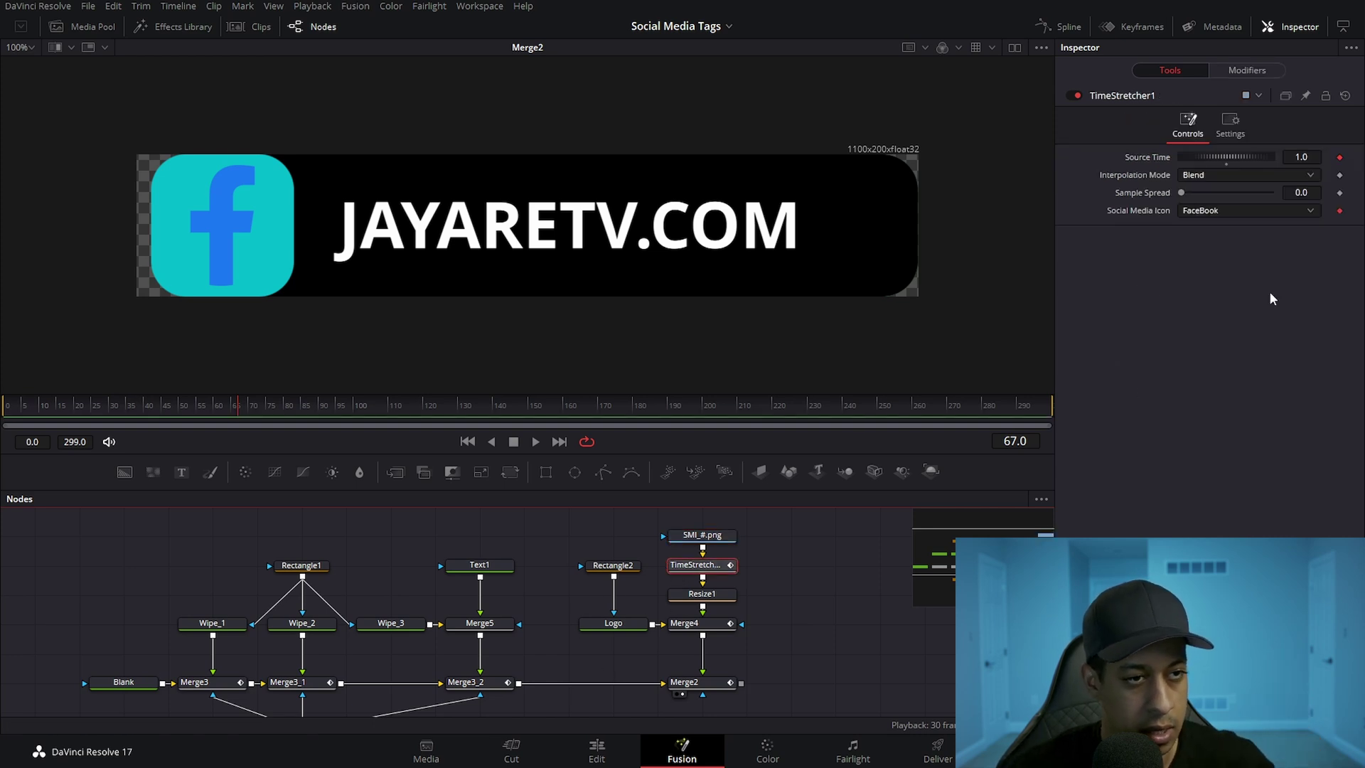
pyautogui.click(1241, 212)
pyautogui.click(1218, 259)
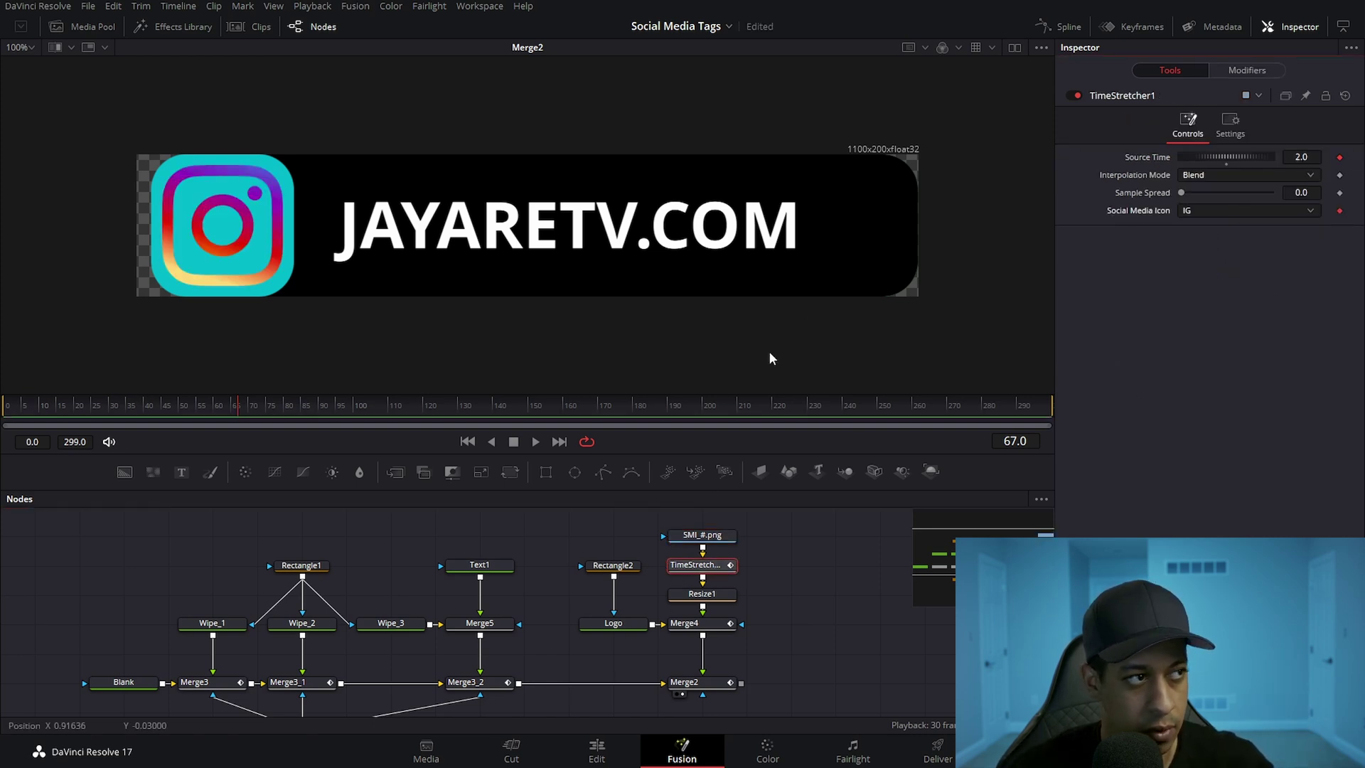
pyautogui.click(893, 408)
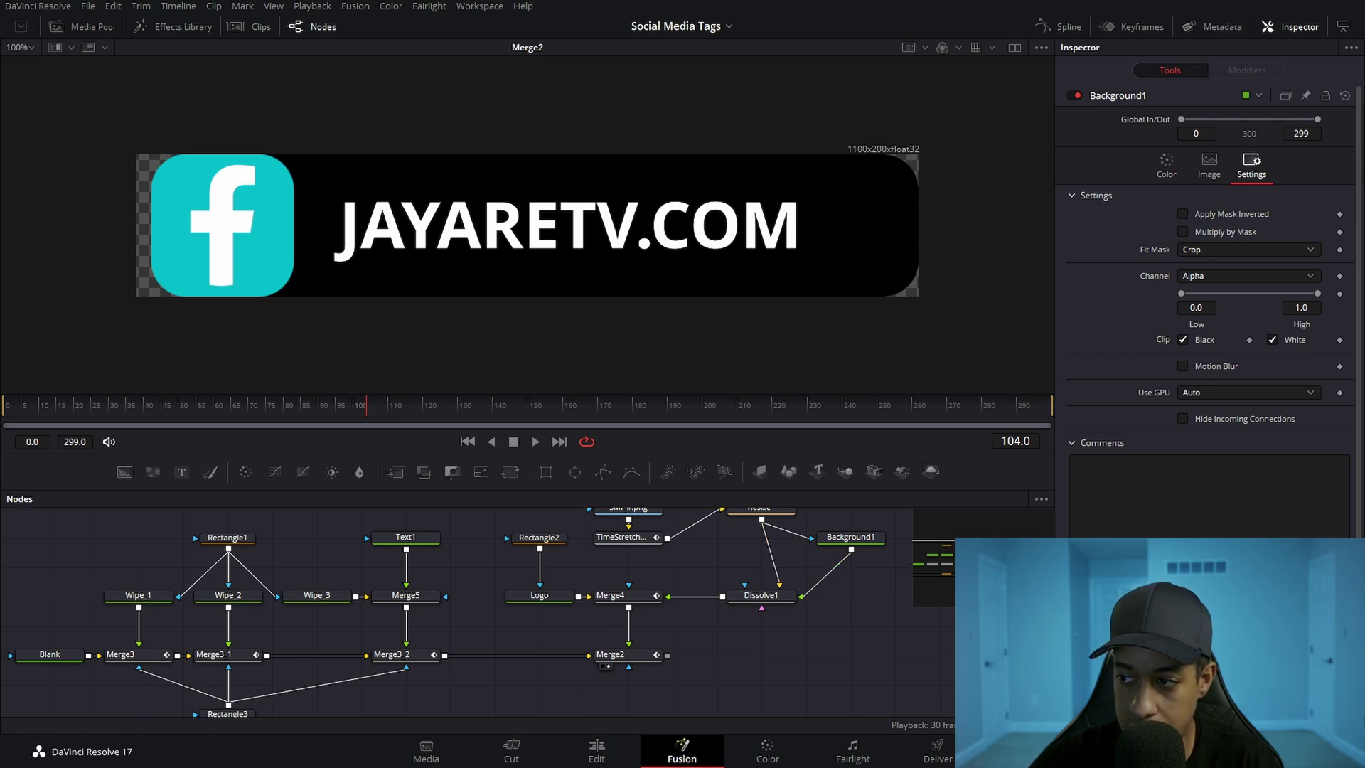
# Step: Switch to the browser and open the free Twitch wordmark icon in Iconfinder's Social Media set
pyautogui.hotkey('alt', 'Tab')
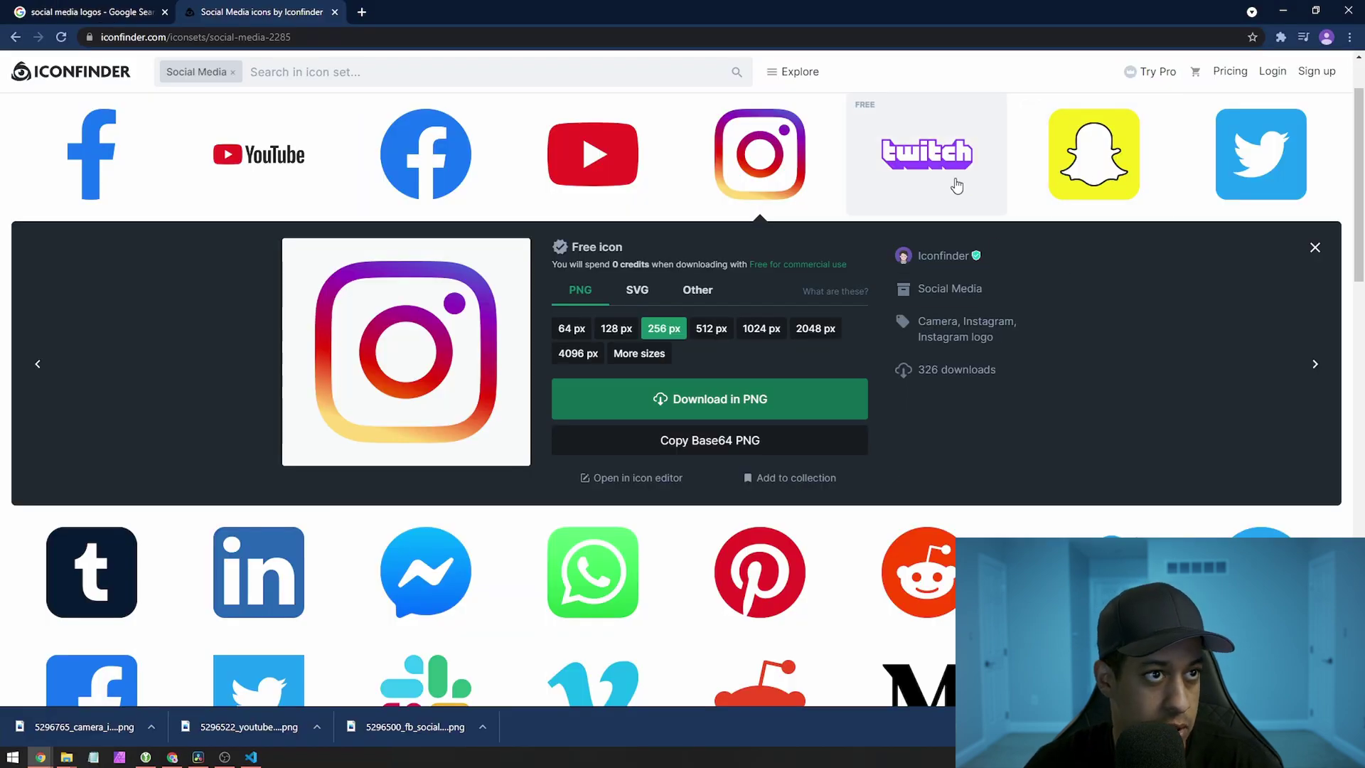
pyautogui.click(929, 157)
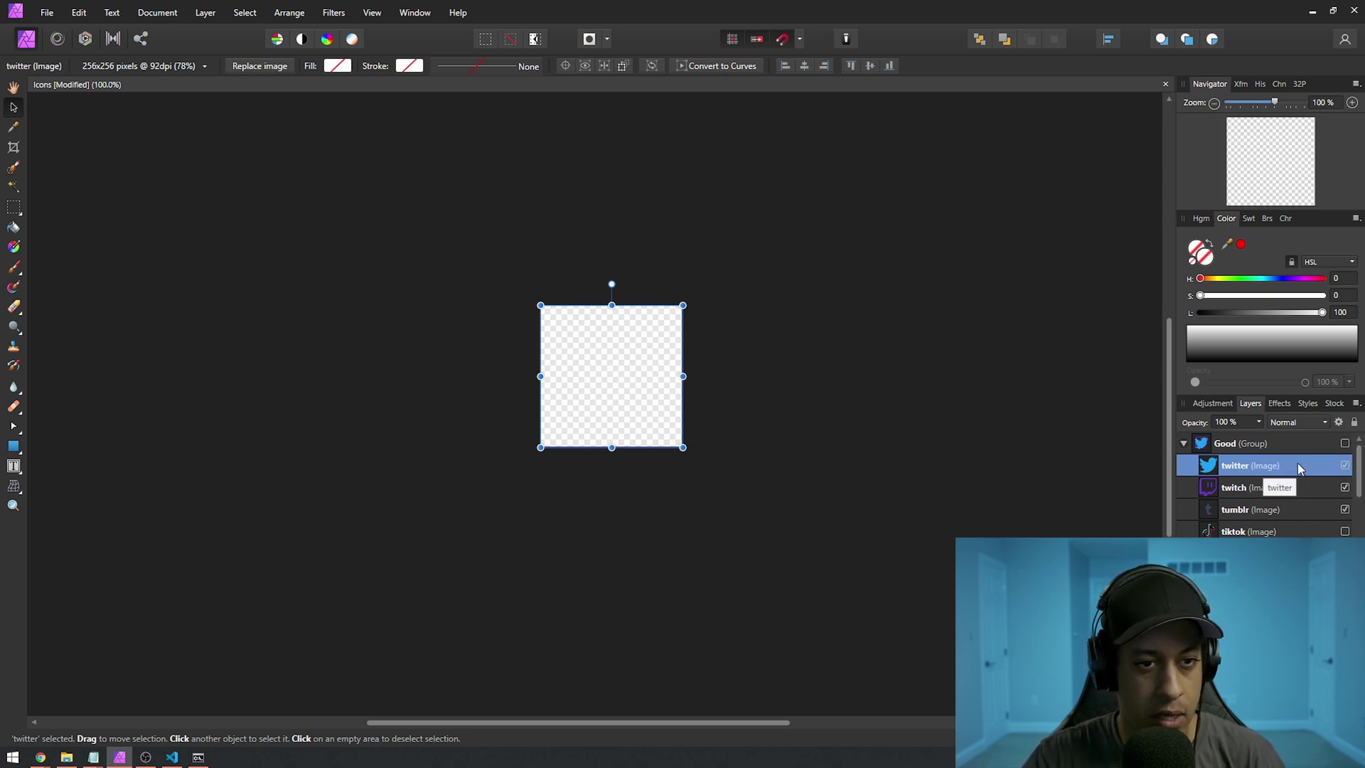
# Step: In the Affinity Photo icons document, show the Good group and hide its twitch and tumblr layers
pyautogui.click(1345, 443)
pyautogui.click(1344, 488)
pyautogui.click(1345, 510)
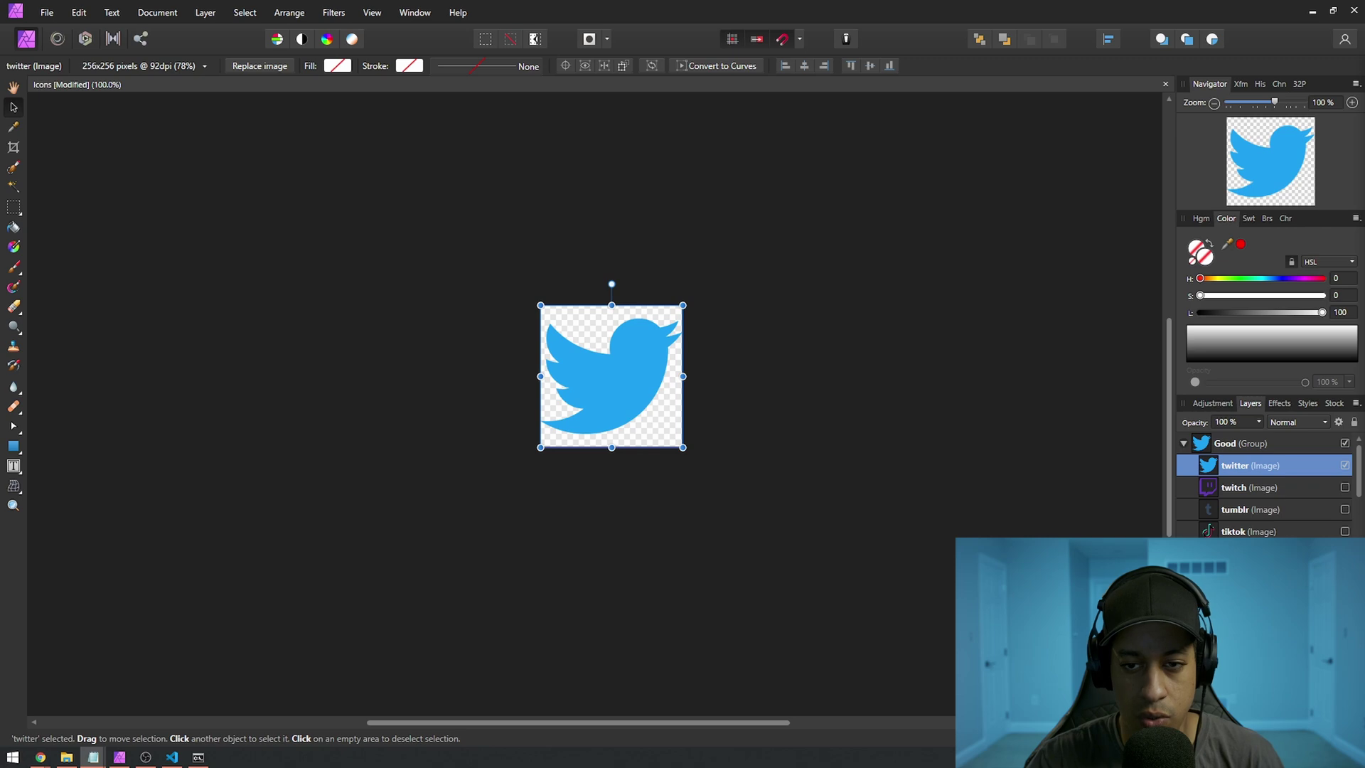
pyautogui.click(1252, 443)
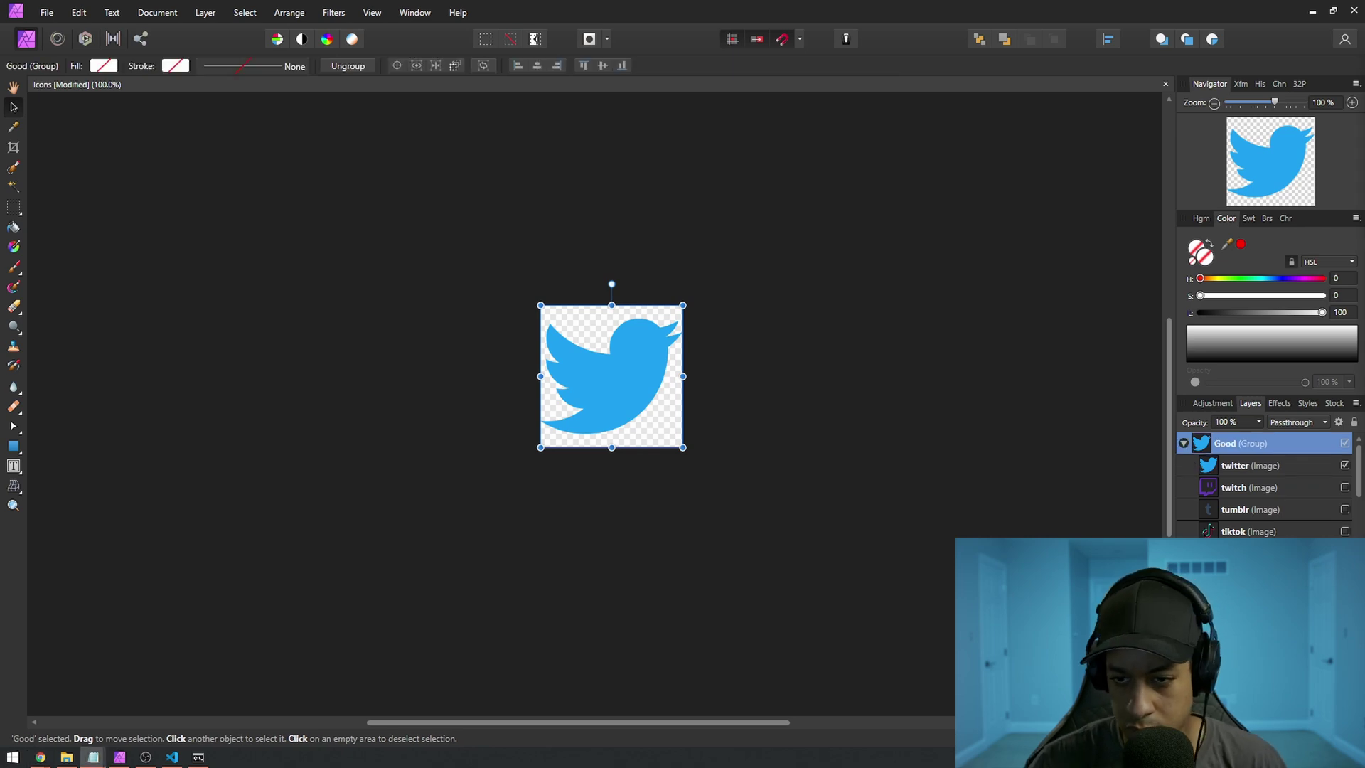
# Step: Switch to the browser and search Google for "viber logo"
pyautogui.hotkey('alt', 'Tab')
pyautogui.moveTo(161, 68); pyautogui.dragTo(66, 81)
pyautogui.write('viber logo')
pyautogui.press('Return')
pyautogui.click(140, 123)
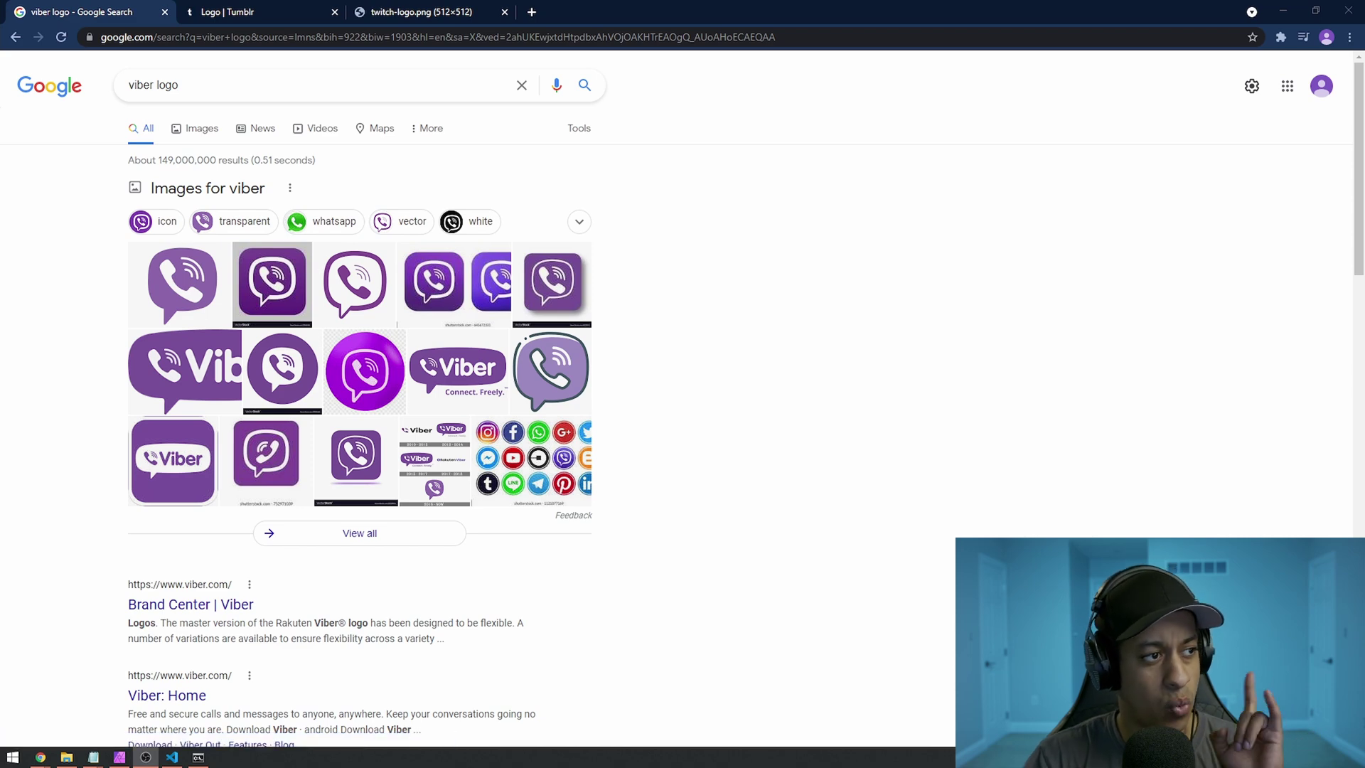
# Step: Open the Viber Brand Center search result in a new tab and view it
pyautogui.rightClick(248, 603)
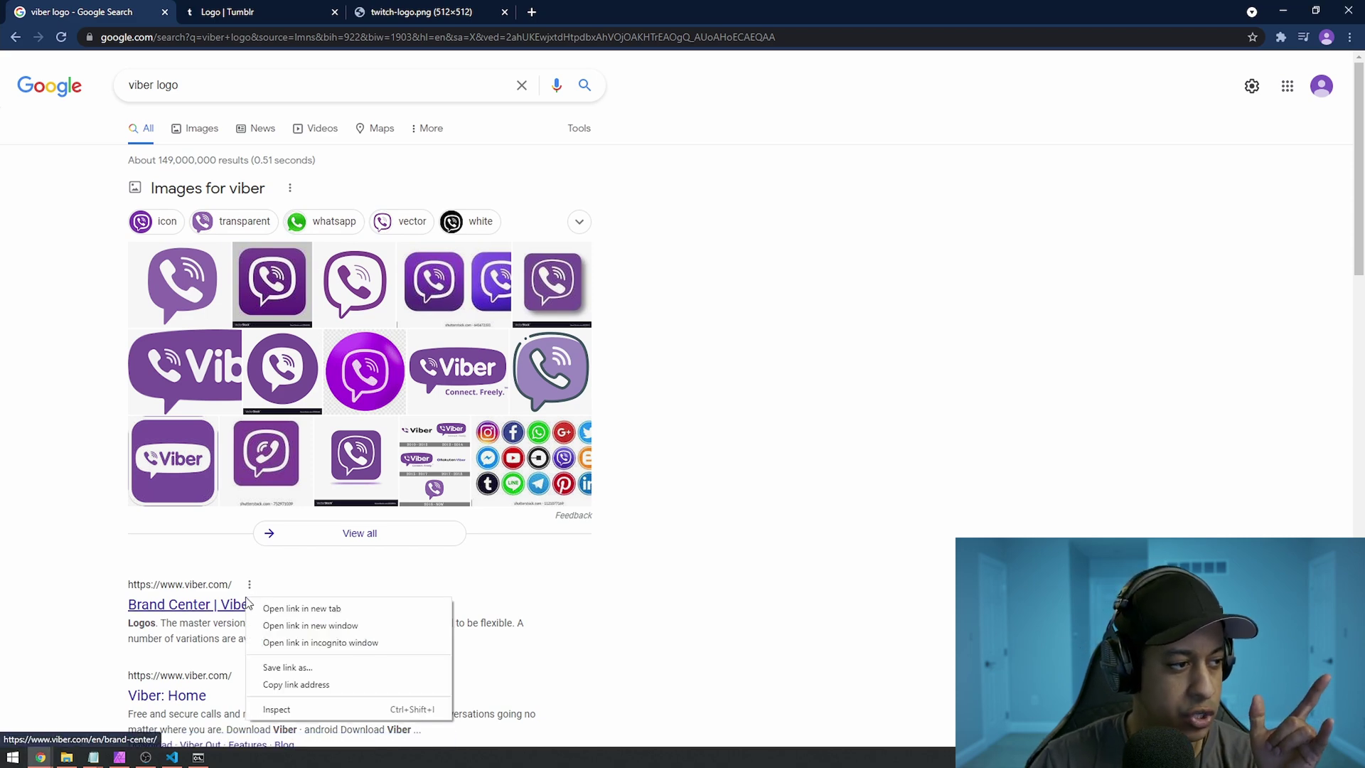
pyautogui.click(285, 608)
pyautogui.click(583, 8)
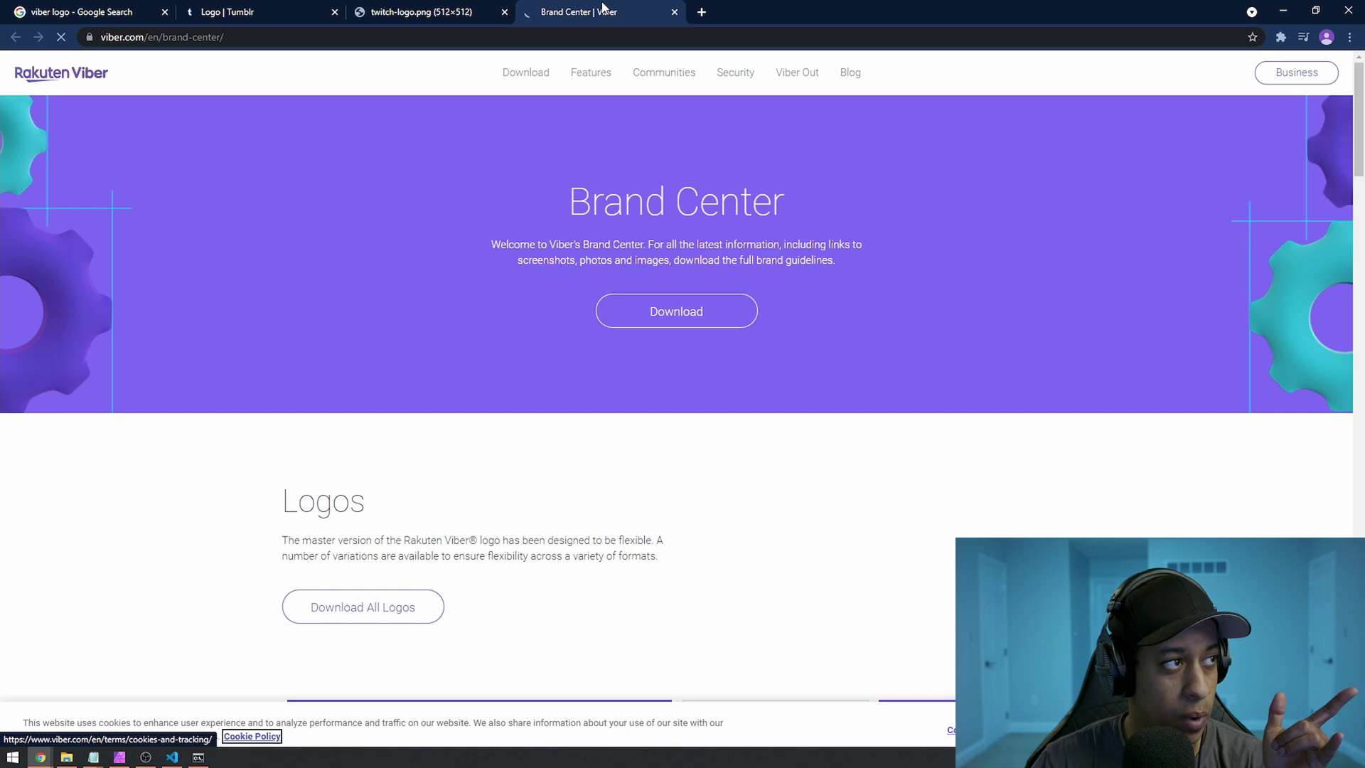
# Step: Review the Viber logo image results, the Brand Center page and the remaining web results as logo sources
pyautogui.click(112, 13)
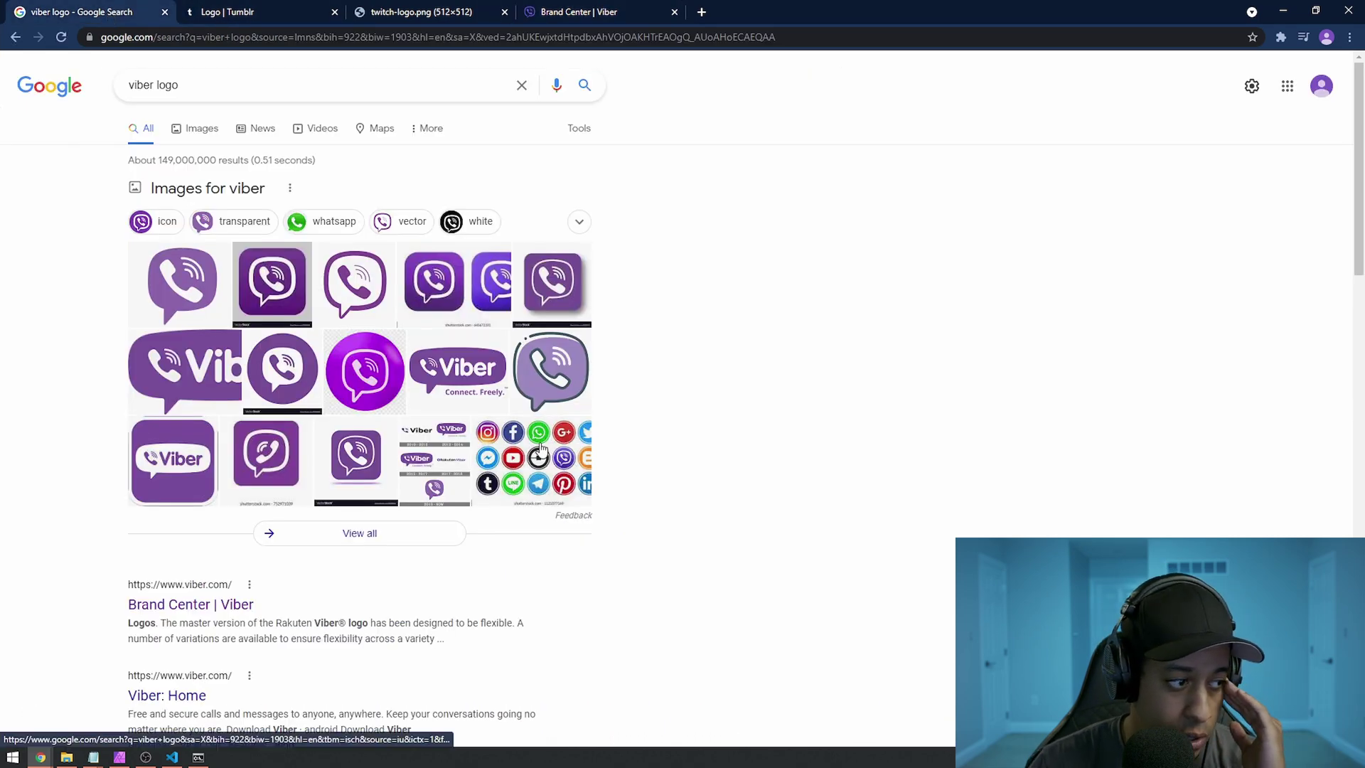
pyautogui.scroll(-1, 317, 361)
pyautogui.click(202, 66)
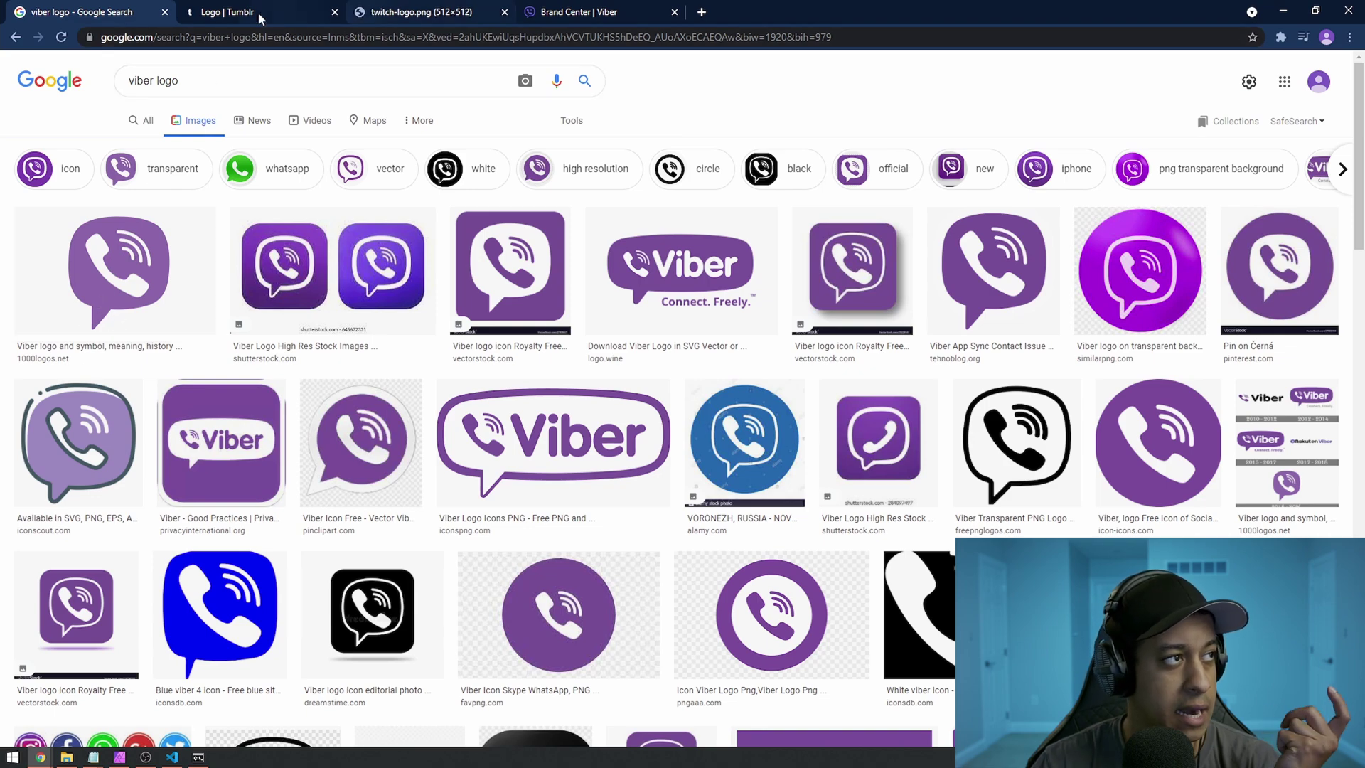
pyautogui.hotkey('alt', 'Left')
pyautogui.click(181, 541)
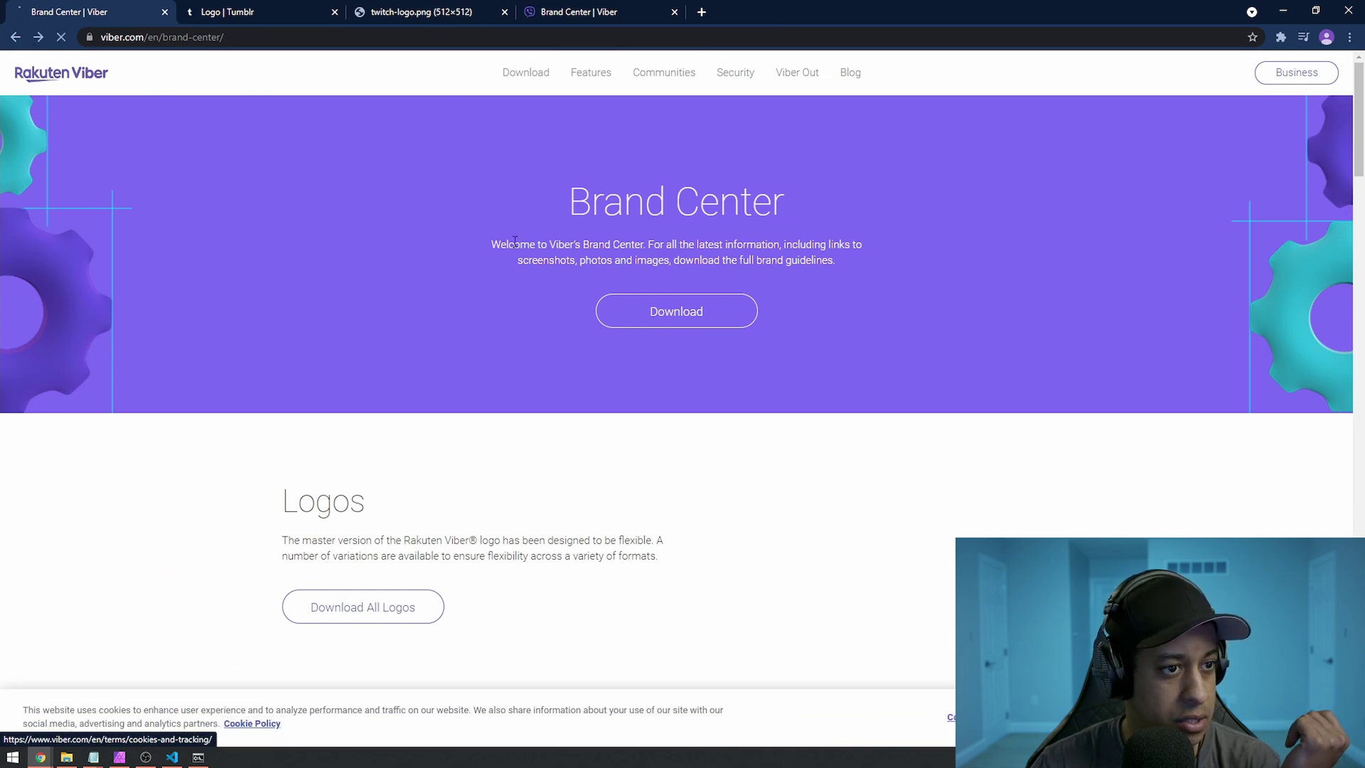
pyautogui.hotkey('alt', 'Left')
pyautogui.scroll(-6, 365, 539)
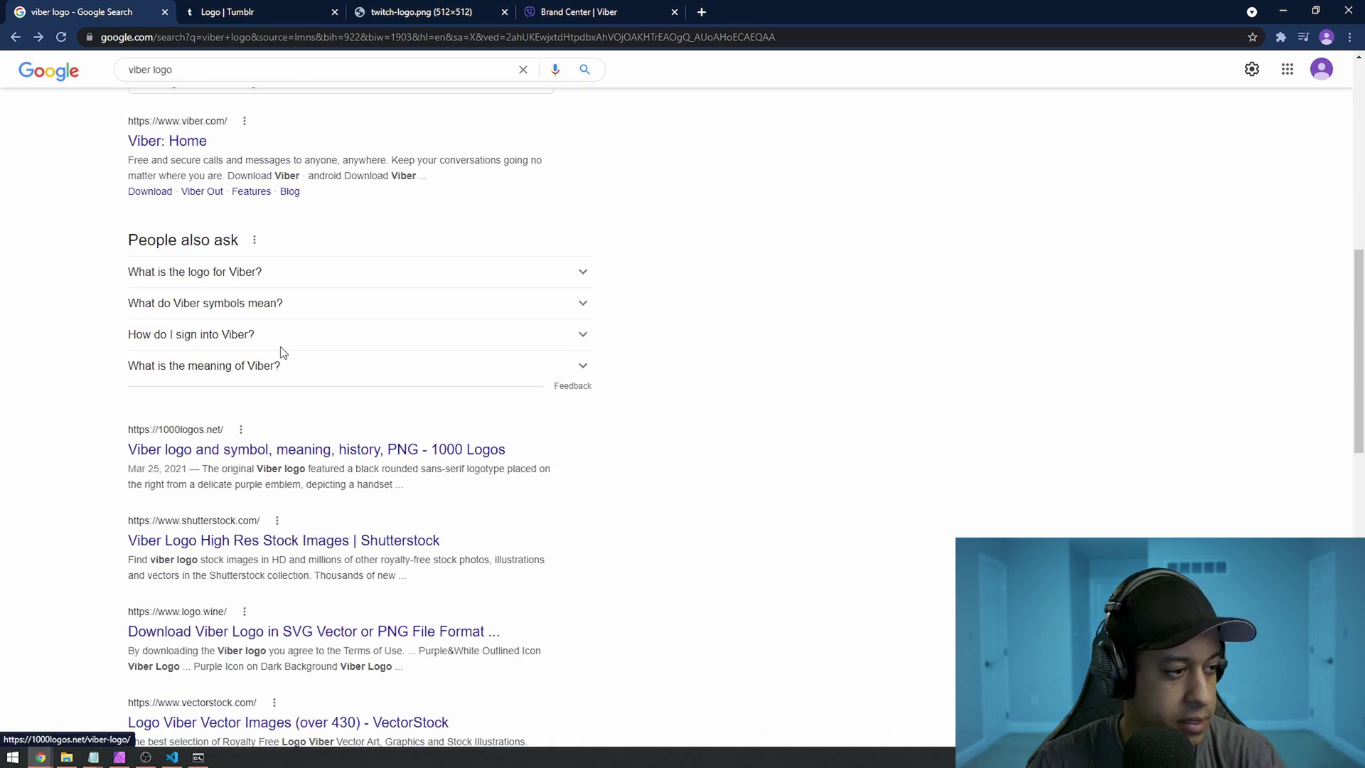
pyautogui.scroll(7, 280, 350)
# Step: Refine the search to "viber logo twitter", view Viber's Twitter profile and go back
pyautogui.click(182, 70)
pyautogui.write('twitter')
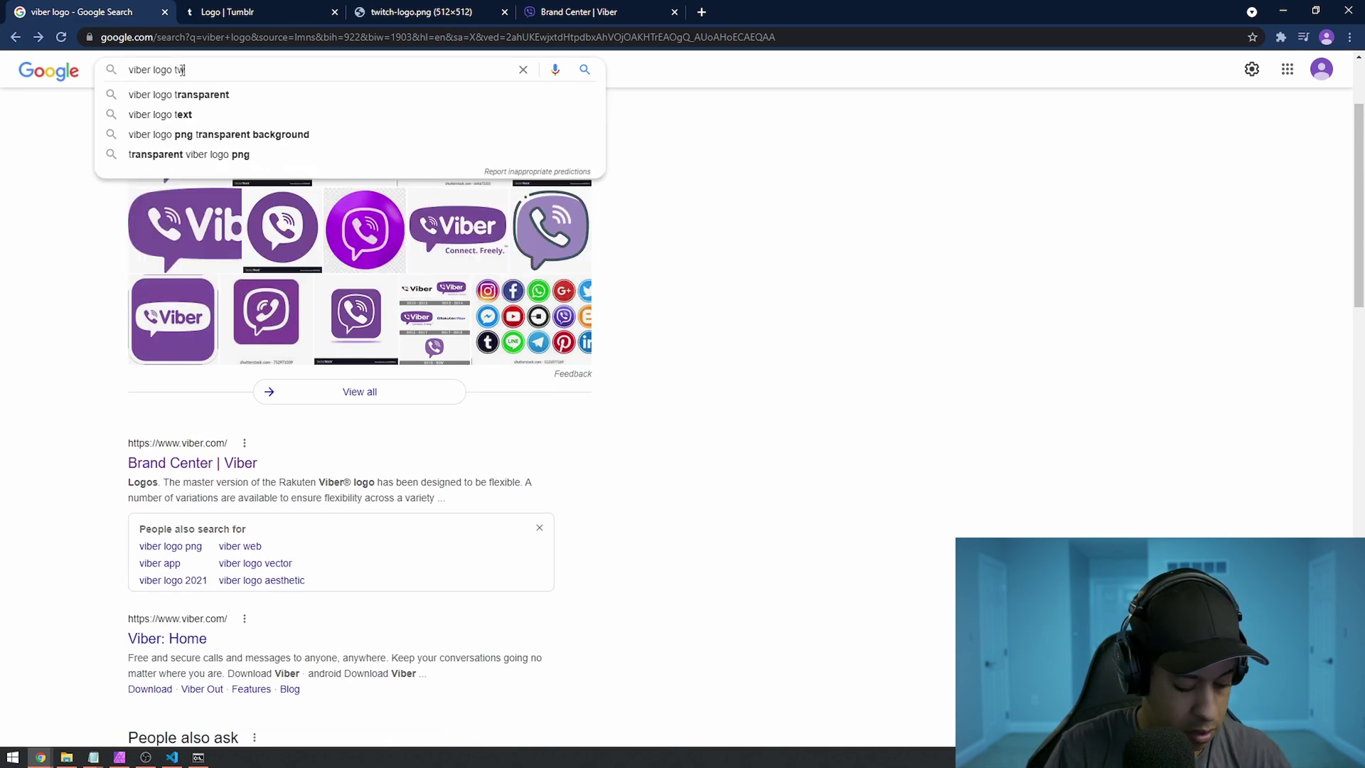
pyautogui.press('Return')
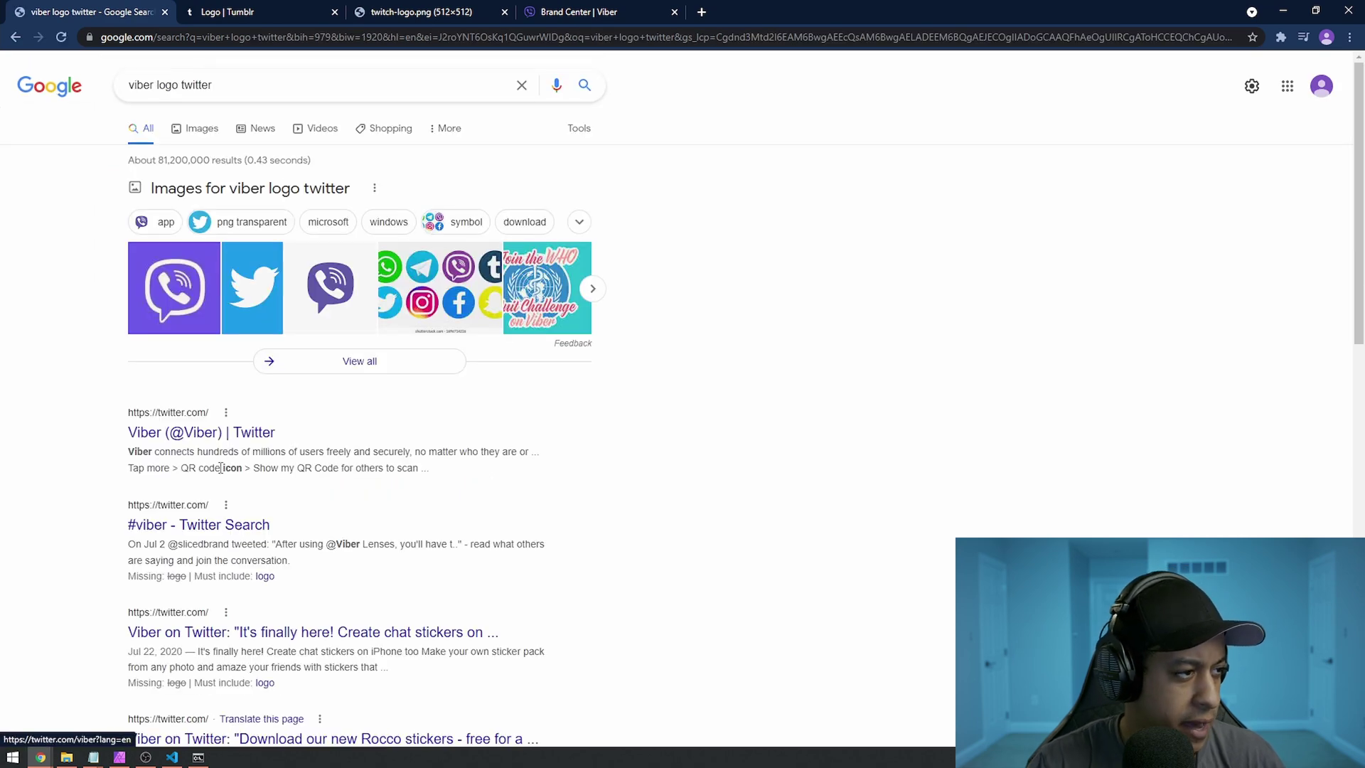
pyautogui.click(207, 436)
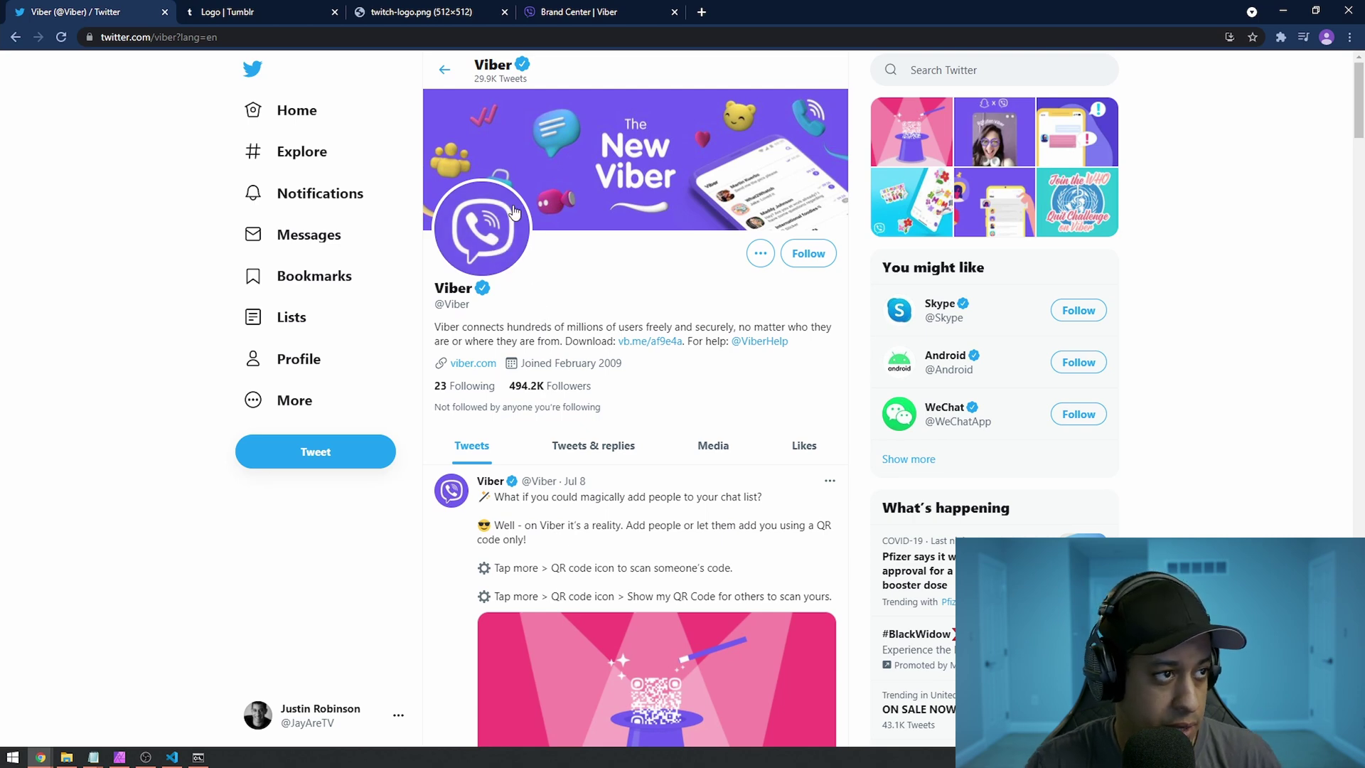
pyautogui.hotkey('alt', 'Left')
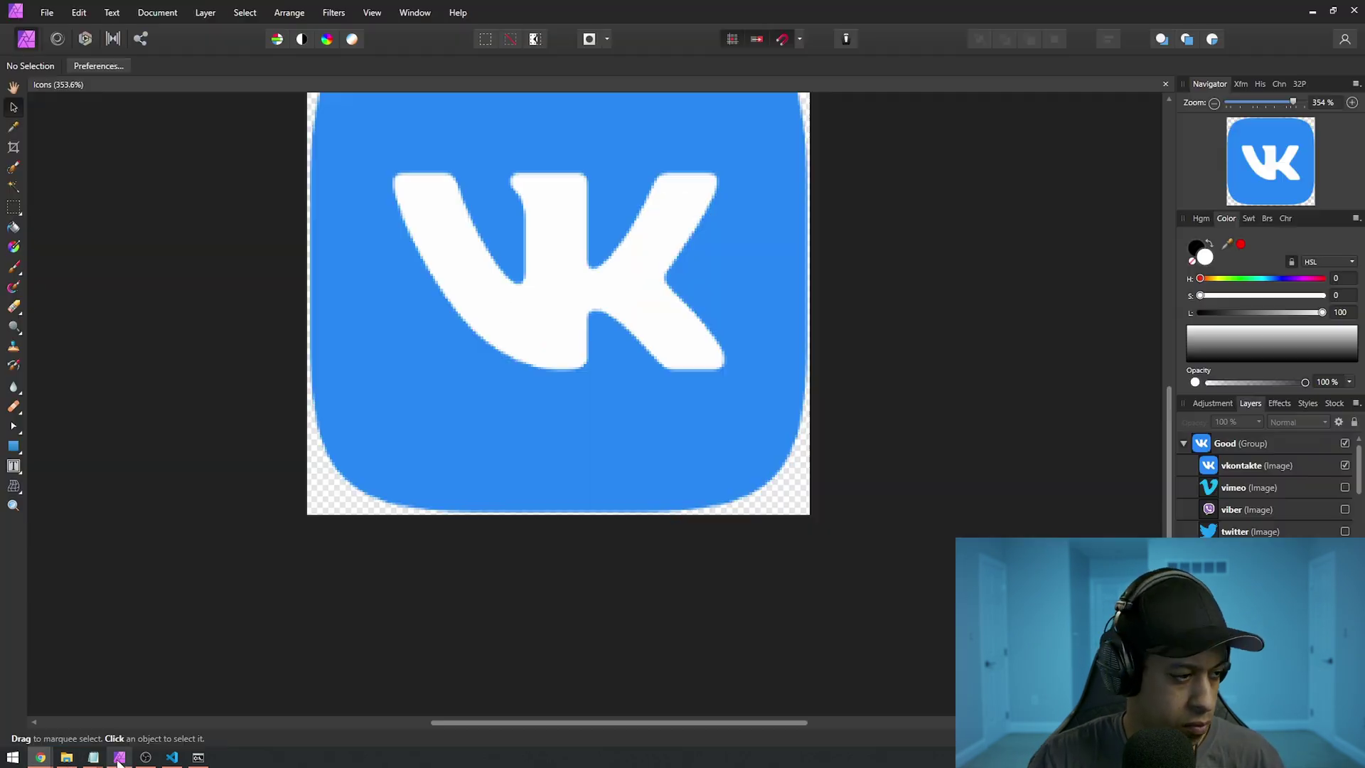
# Step: In Affinity Photo, paste the WhatsApp logo into the Good group, align it to the canvas corner and scale it to fit the canvas
pyautogui.hotkey('ctrl', 'v')
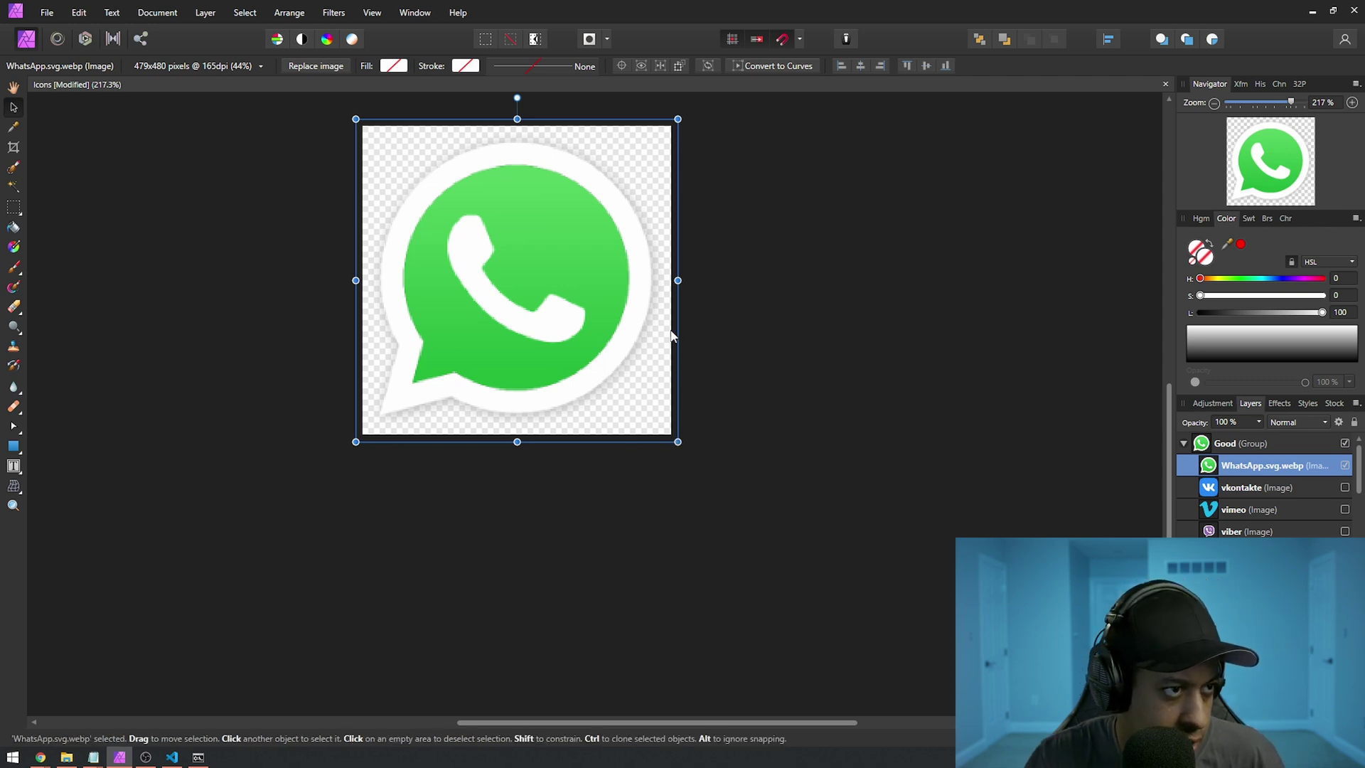
pyautogui.click(795, 446)
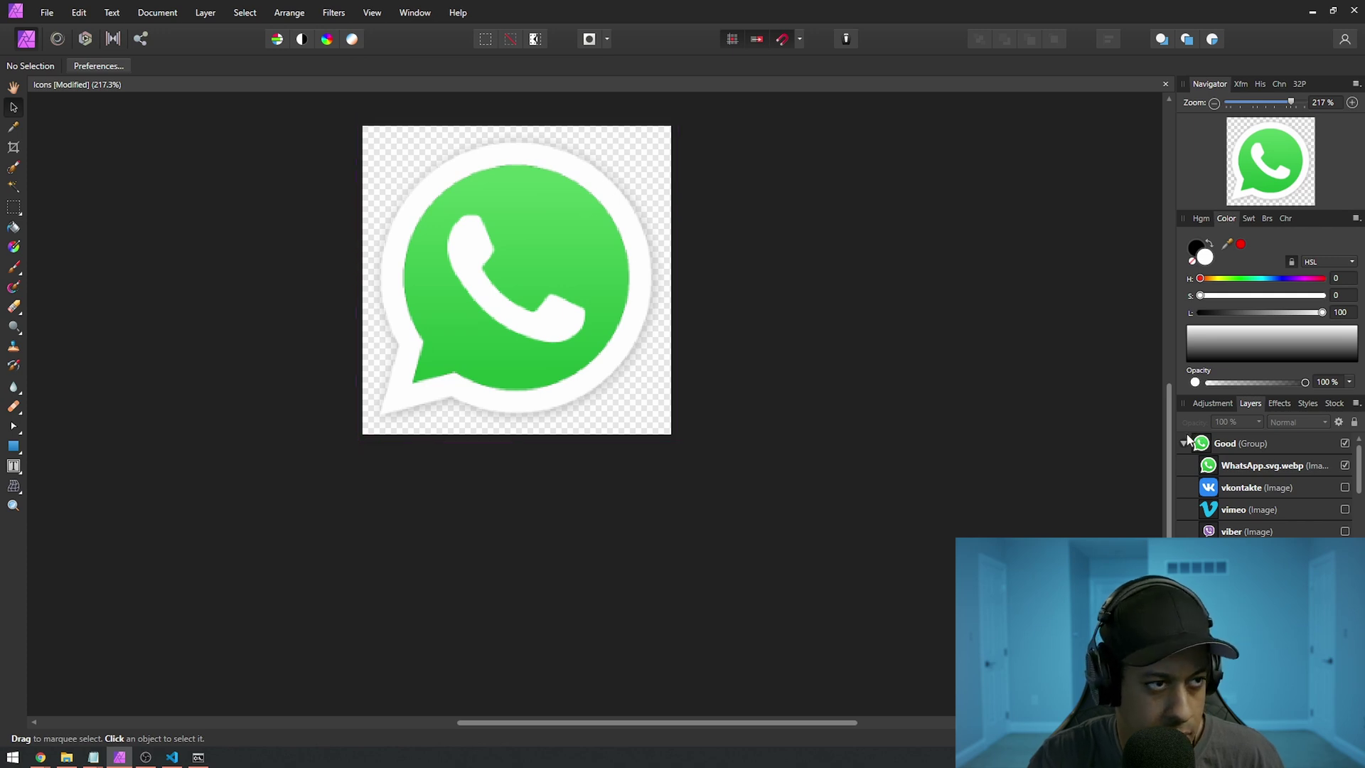
pyautogui.moveTo(581, 383); pyautogui.dragTo(619, 396)
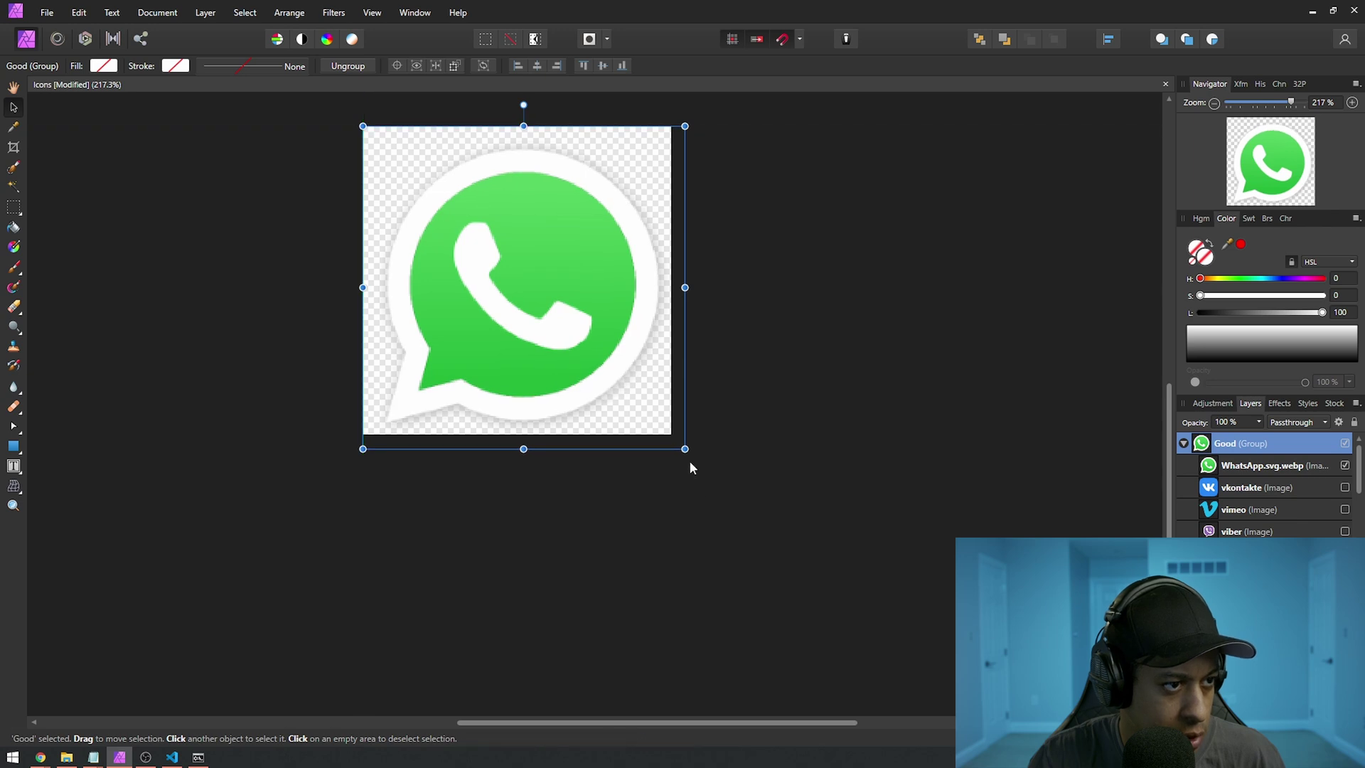
pyautogui.moveTo(684, 448); pyautogui.dragTo(672, 436)
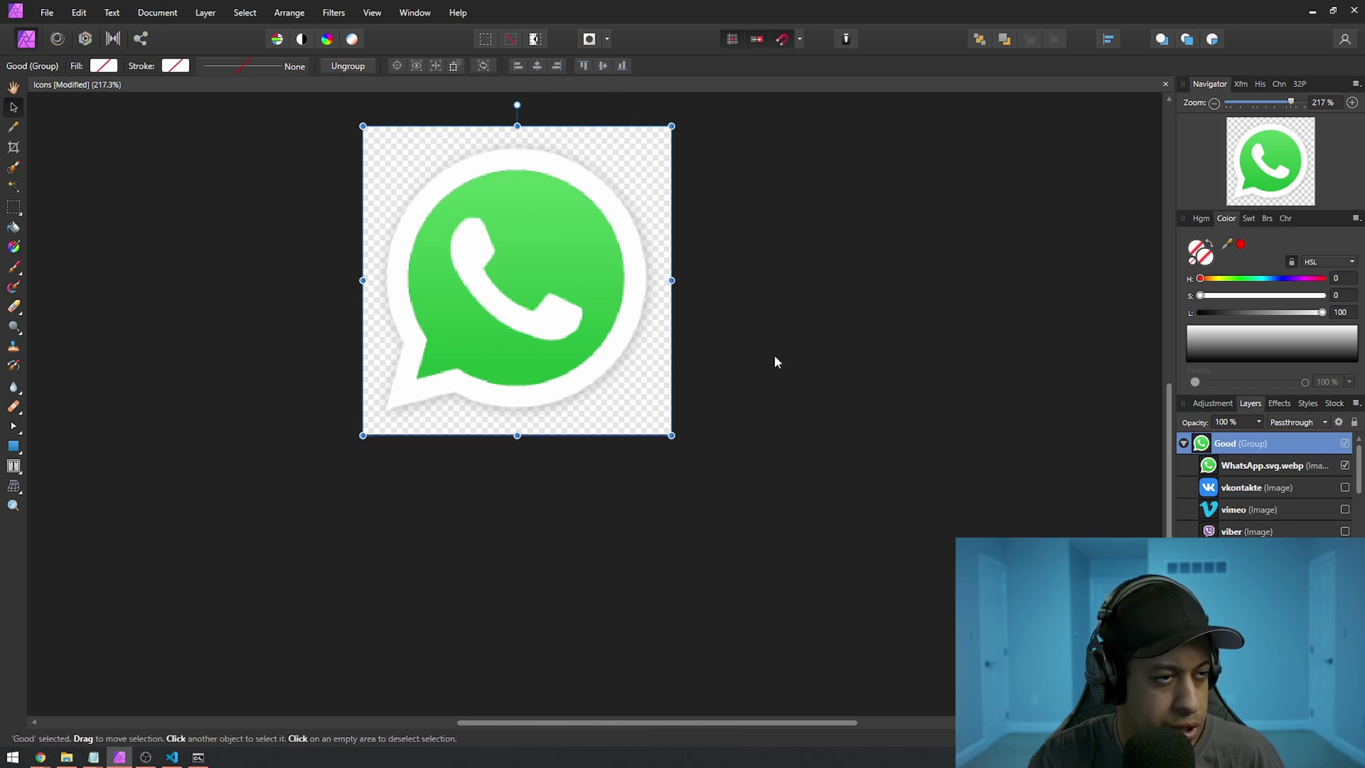
pyautogui.click(789, 371)
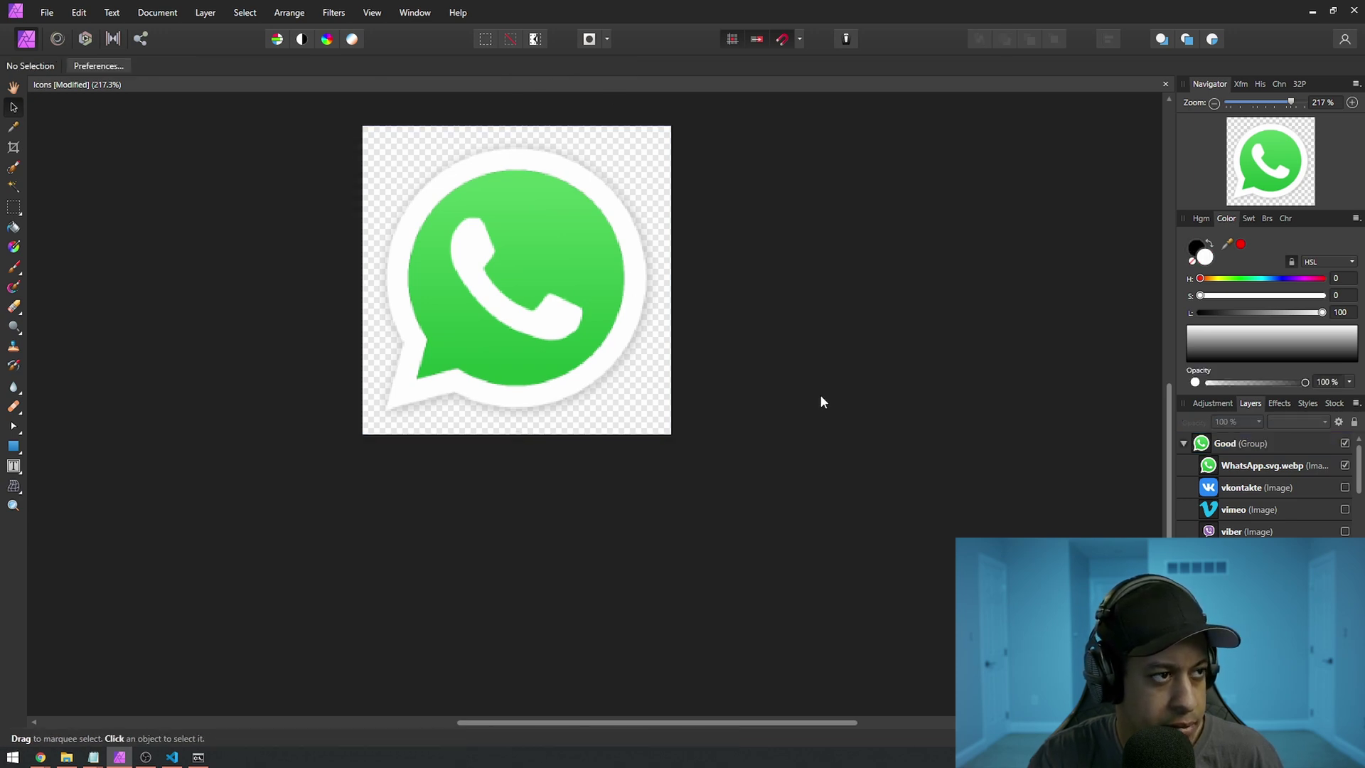
# Step: Rename the WhatsApp.svg.webp layer as whatsapp
pyautogui.doubleClick(1232, 471)
pyautogui.write('whatsapp')
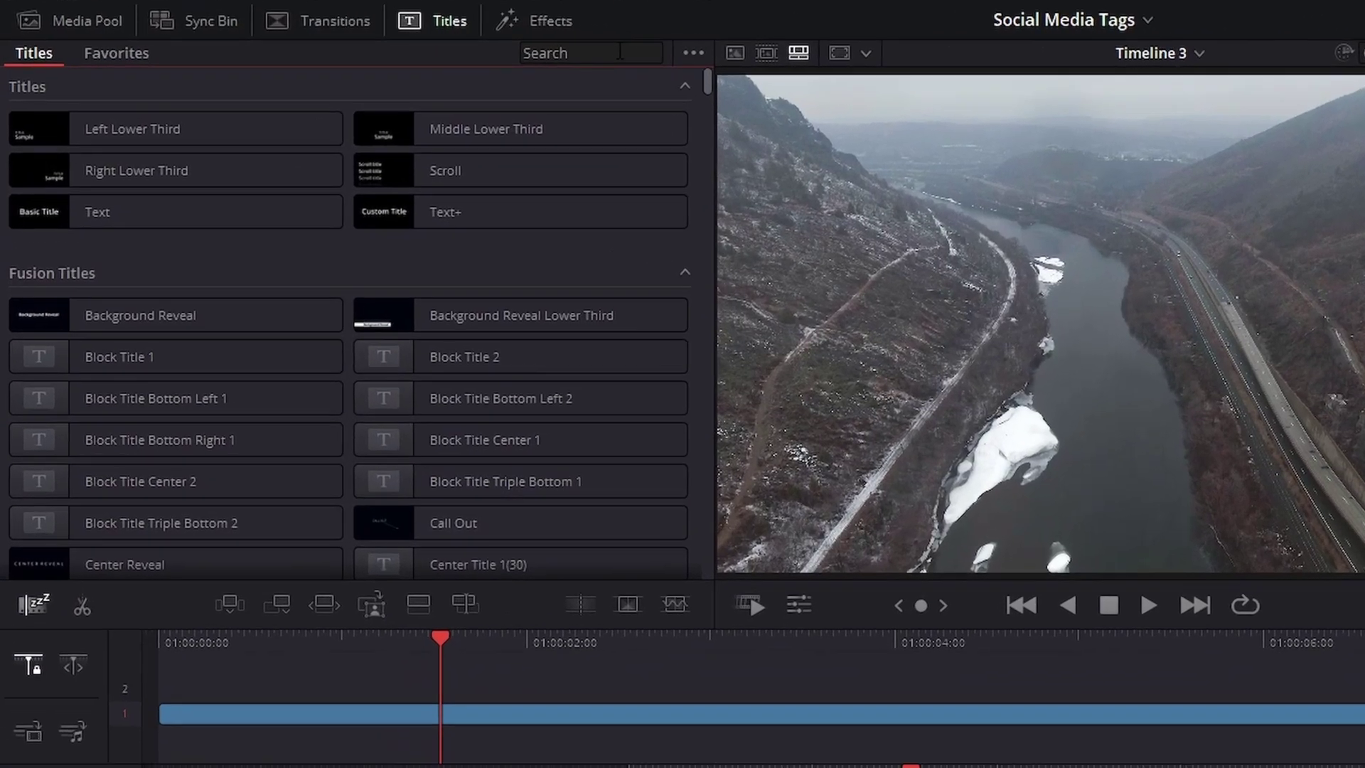
# Step: Search the titles for "soc" and place JRTV_Social_Media_Tags on the track above the river clip, with the playhead over it
pyautogui.click(394, 47)
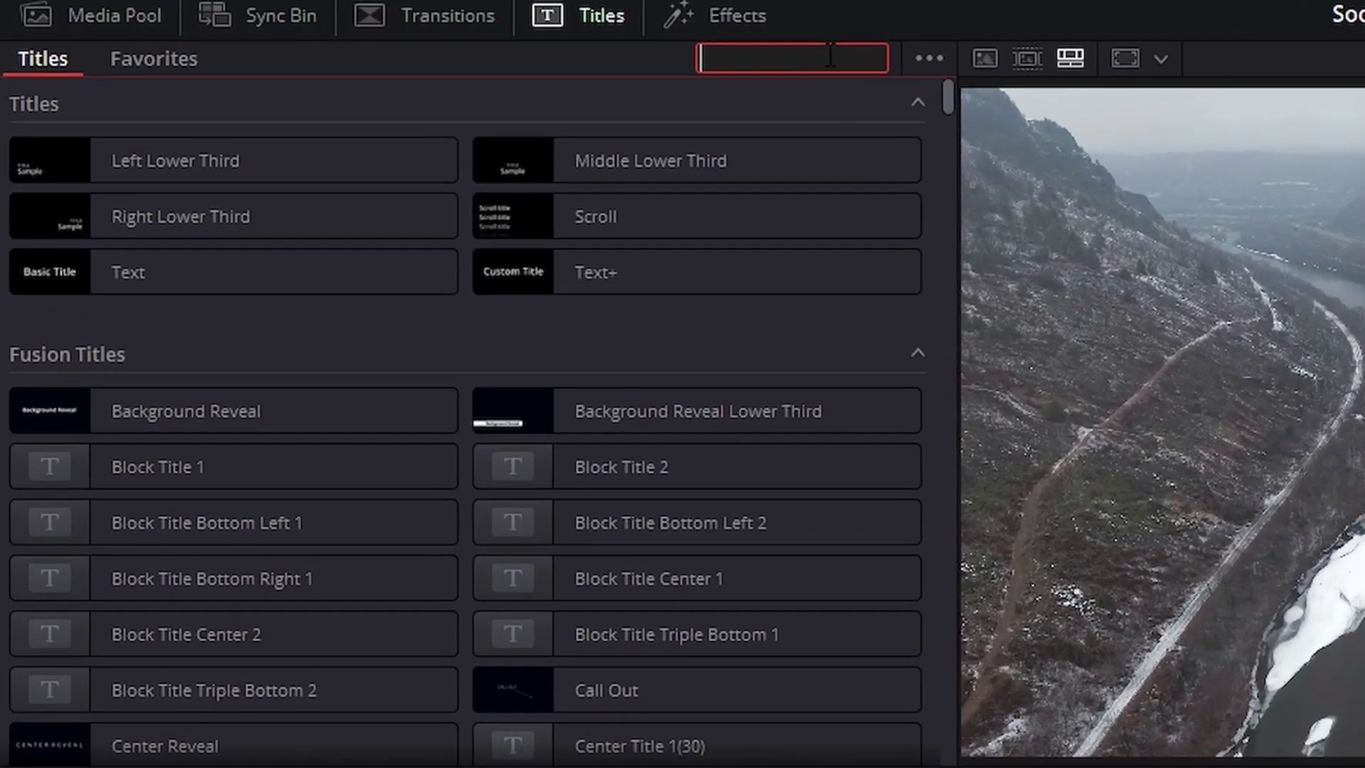
pyautogui.write('soc')
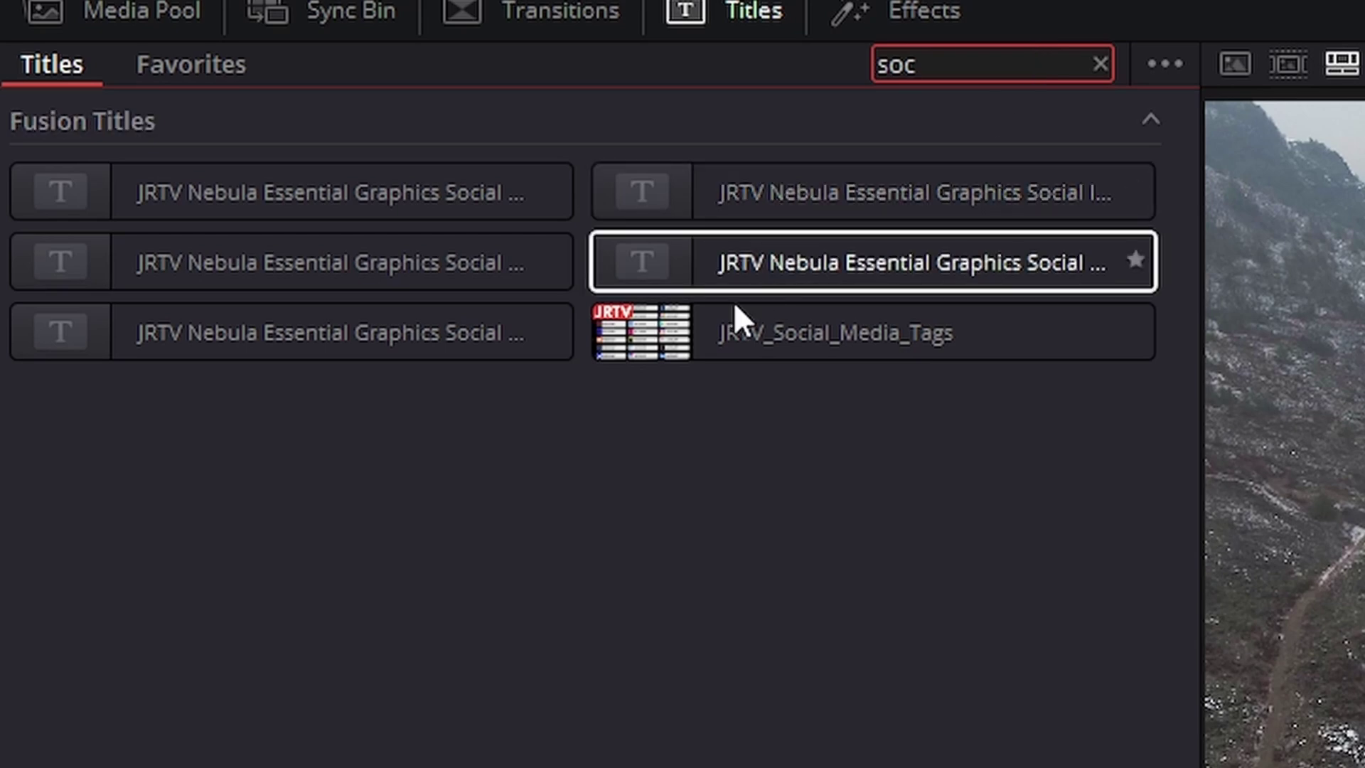
pyautogui.moveTo(739, 329); pyautogui.dragTo(574, 623)
pyautogui.moveTo(693, 506); pyautogui.dragTo(391, 506)
pyautogui.click(550, 586)
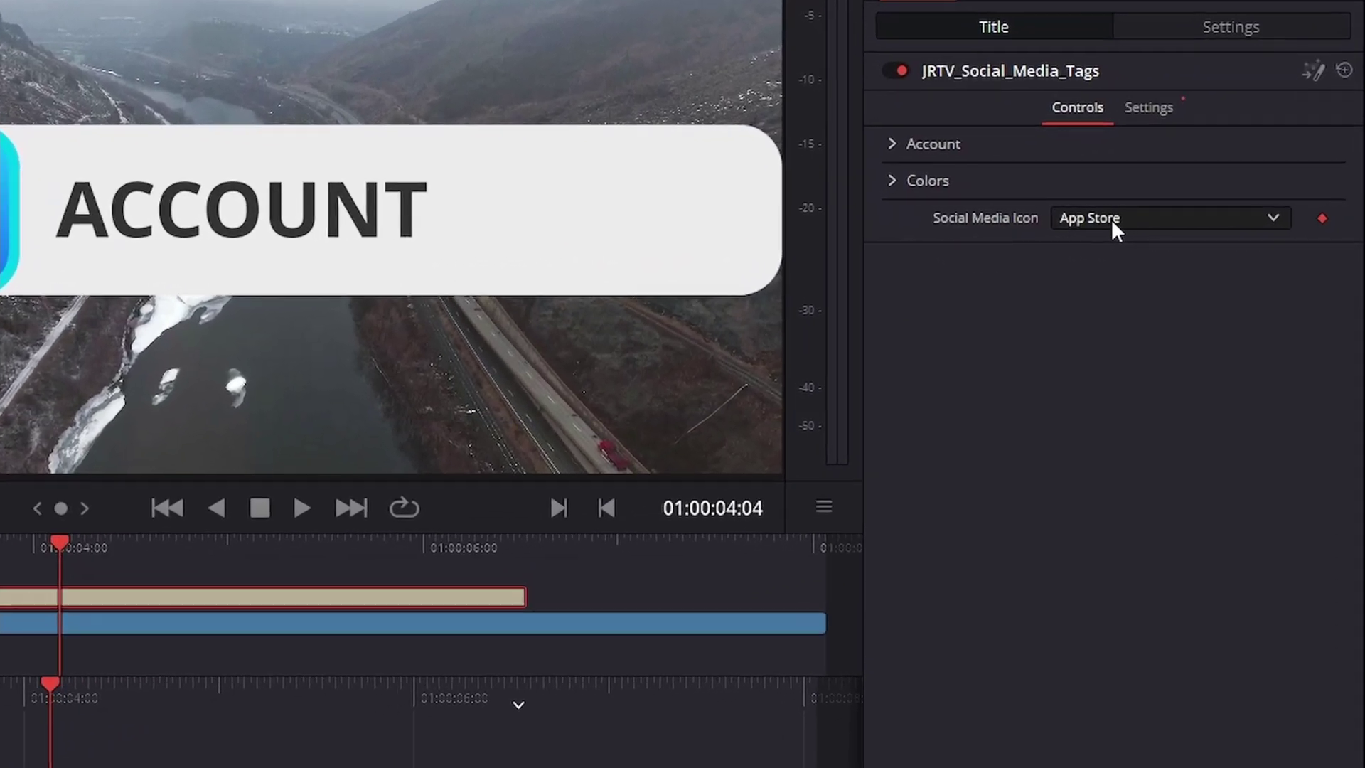
# Step: Set the tag's Social Media Icon to YouTube
pyautogui.click(1265, 224)
pyautogui.moveTo(1242, 266); pyautogui.dragTo(1302, 683)
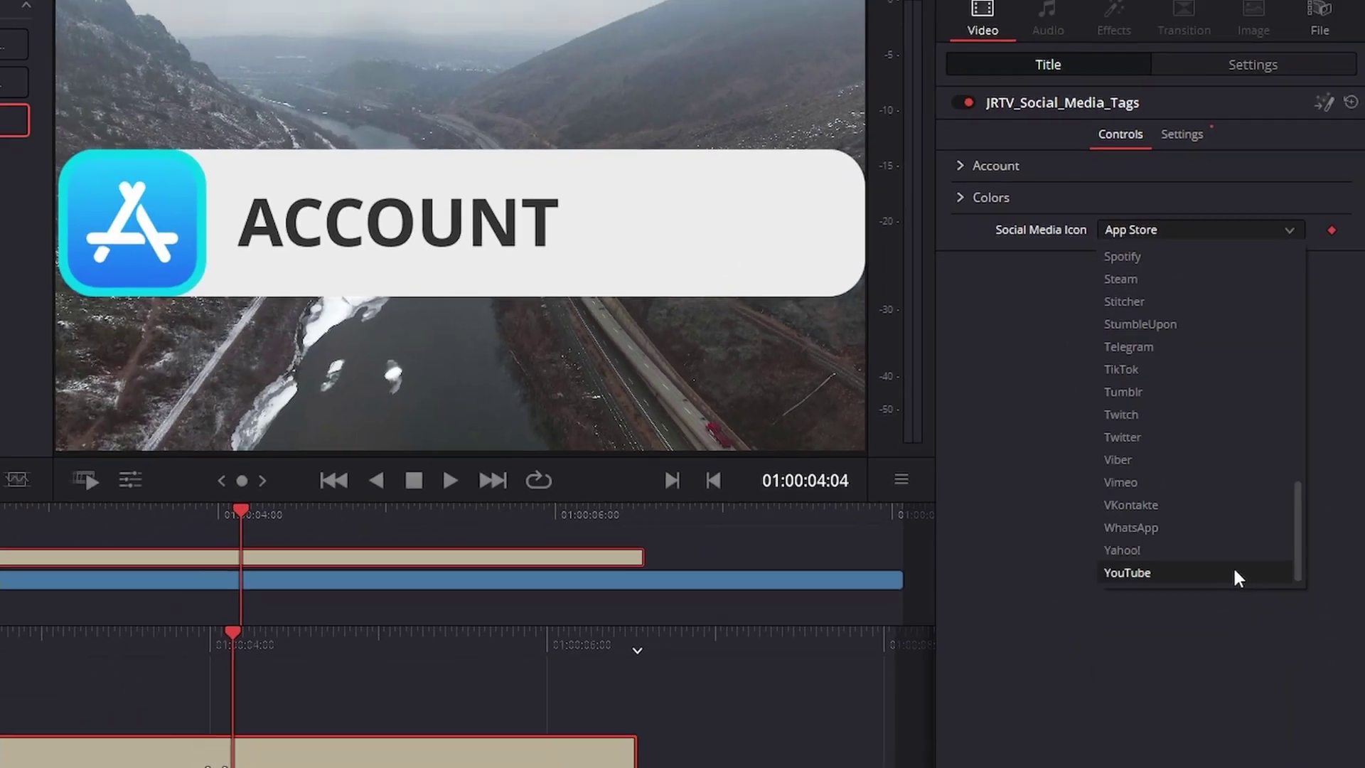
pyautogui.click(1183, 687)
# Step: Replace the account text with "JayAreTV" and set its font to Futura PT Bold Italic
pyautogui.click(874, 133)
pyautogui.click(942, 174)
pyautogui.moveTo(1064, 199); pyautogui.dragTo(940, 200)
pyautogui.press('BackSpace')
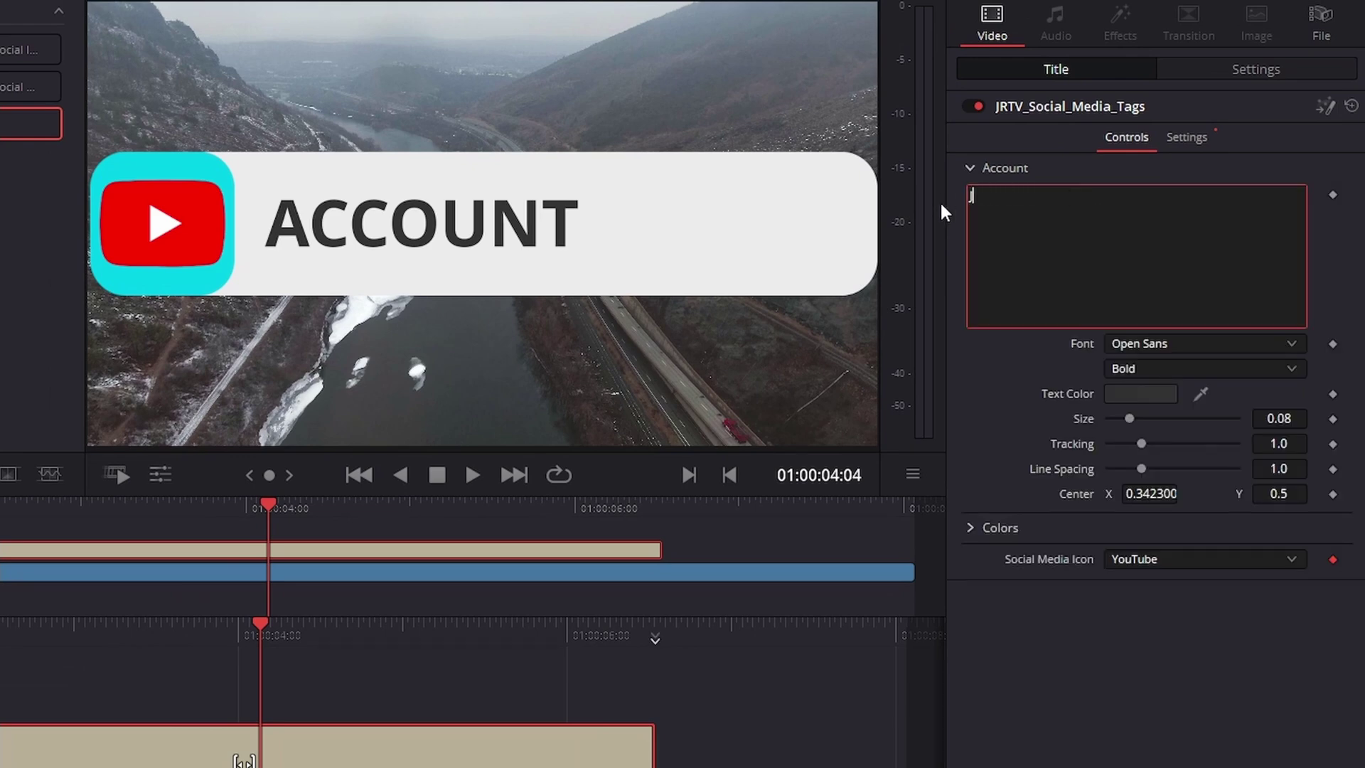
pyautogui.write('JayAreTV')
pyautogui.click(1201, 343)
pyautogui.click(1195, 545)
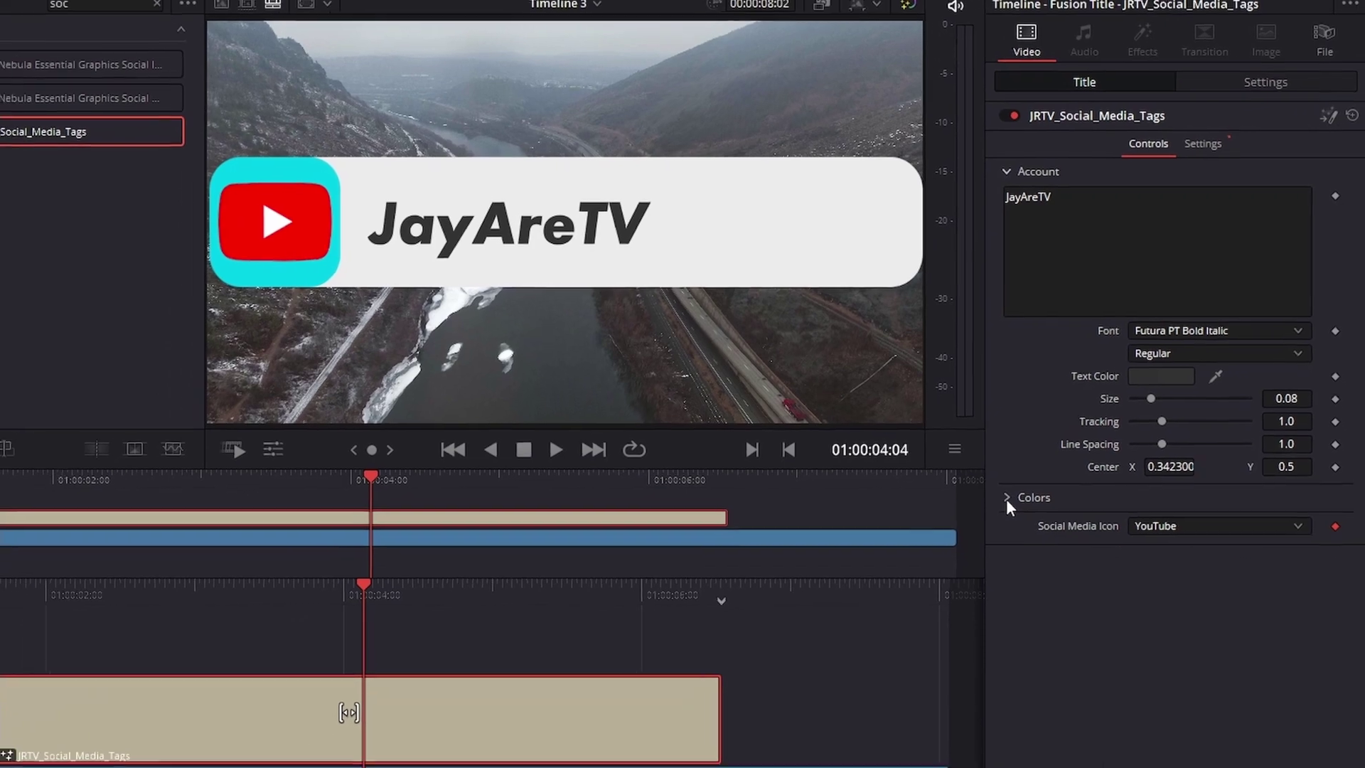
# Step: Set the Icon Background Color to #ebebeb, taking the code from Color 3
pyautogui.click(987, 529)
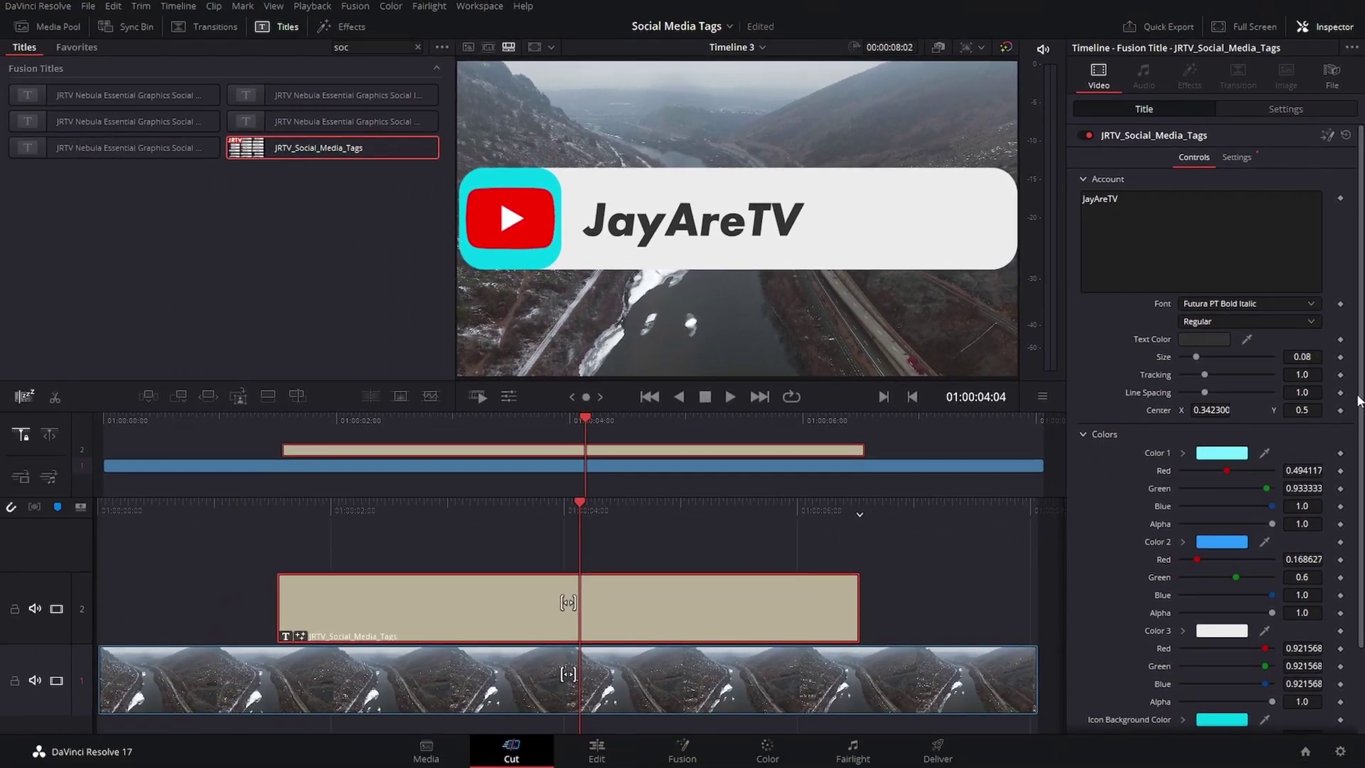
pyautogui.scroll(-3, 1359, 400)
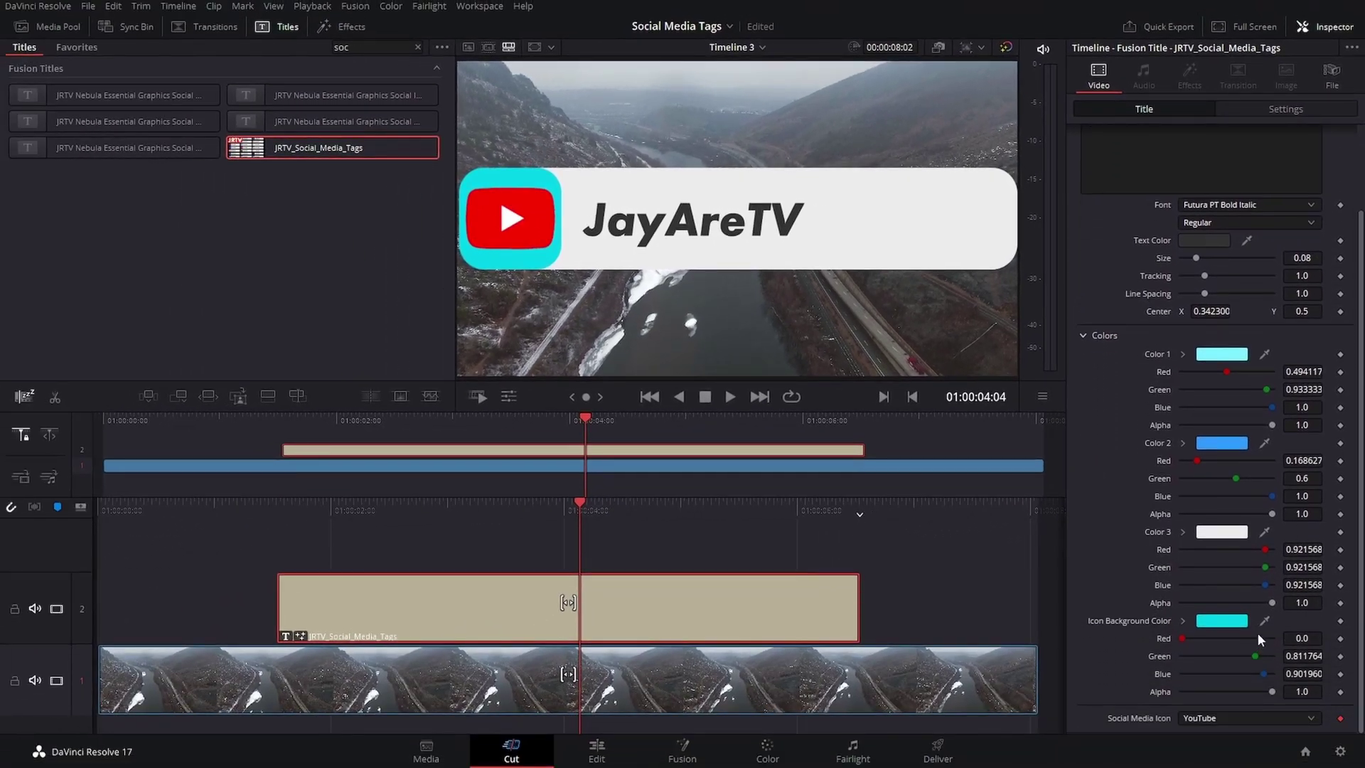
pyautogui.click(1237, 535)
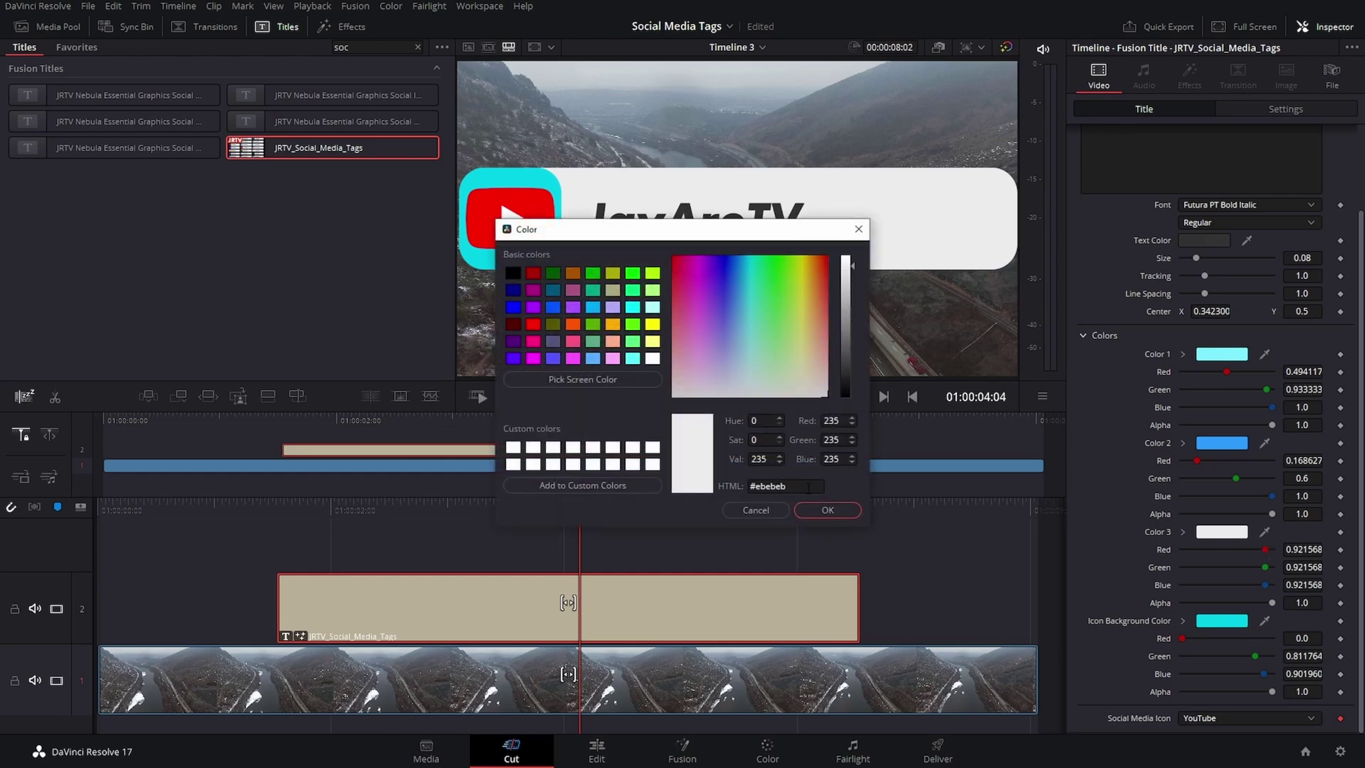
pyautogui.click(755, 510)
pyautogui.click(1221, 620)
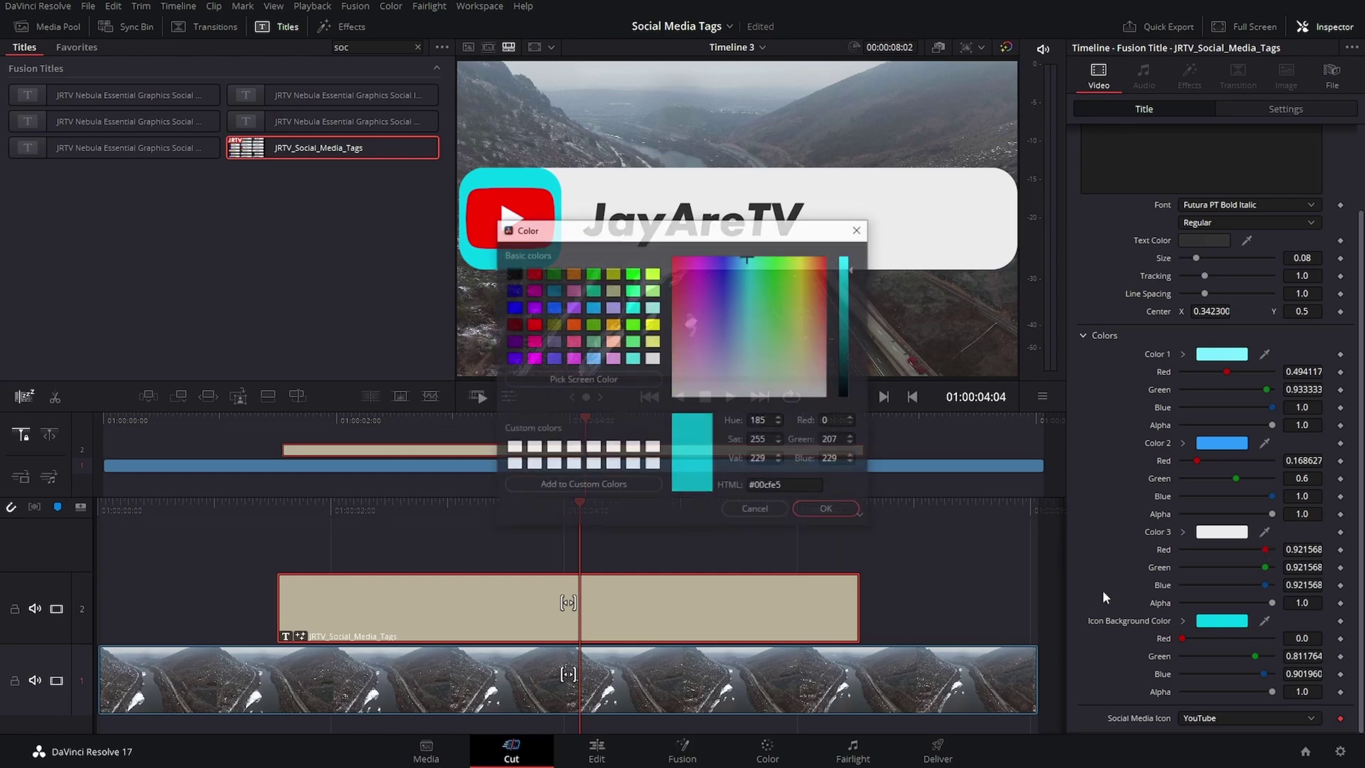
pyautogui.write('#ebebeb')
pyautogui.click(827, 510)
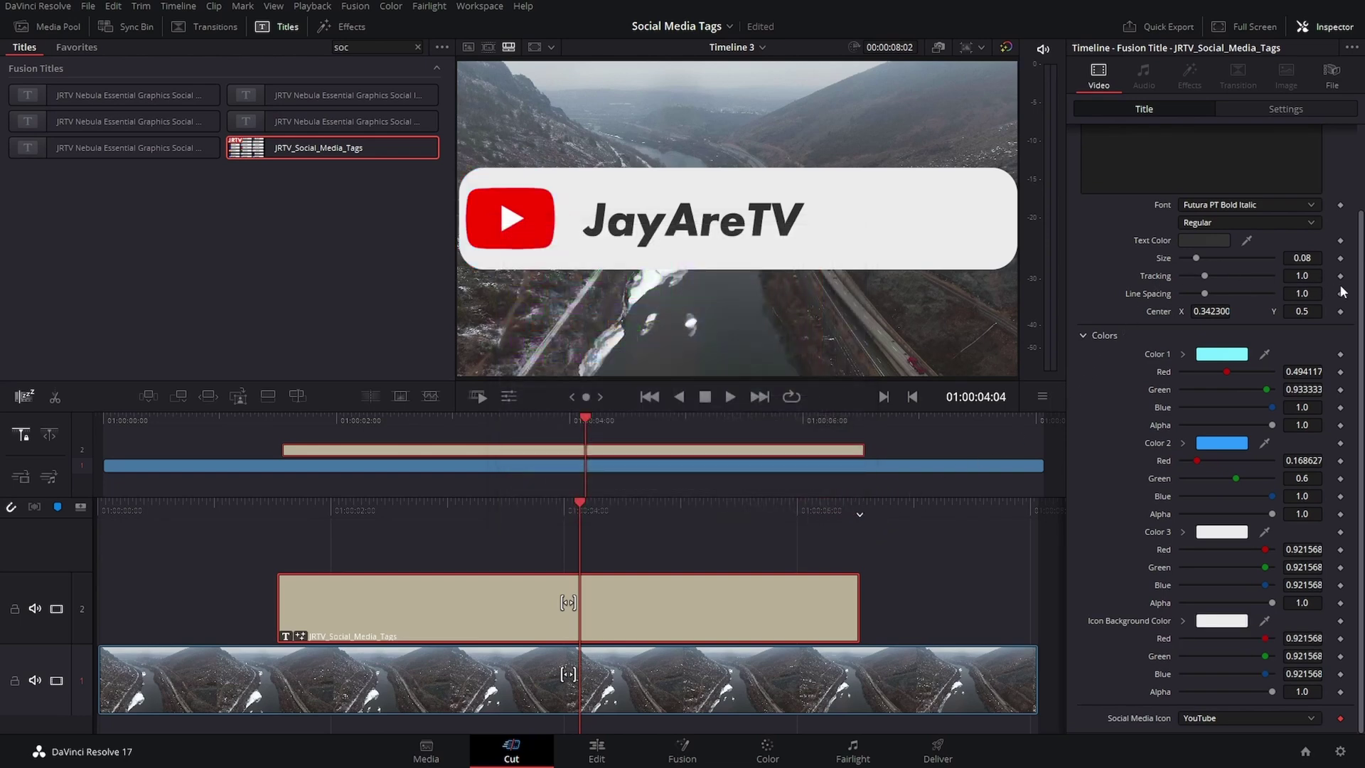
# Step: Open the social media tag title in Fusion and expand its JRTV_Social_Media_Tags group to show the nodes inside
pyautogui.scroll(3, 1362, 304)
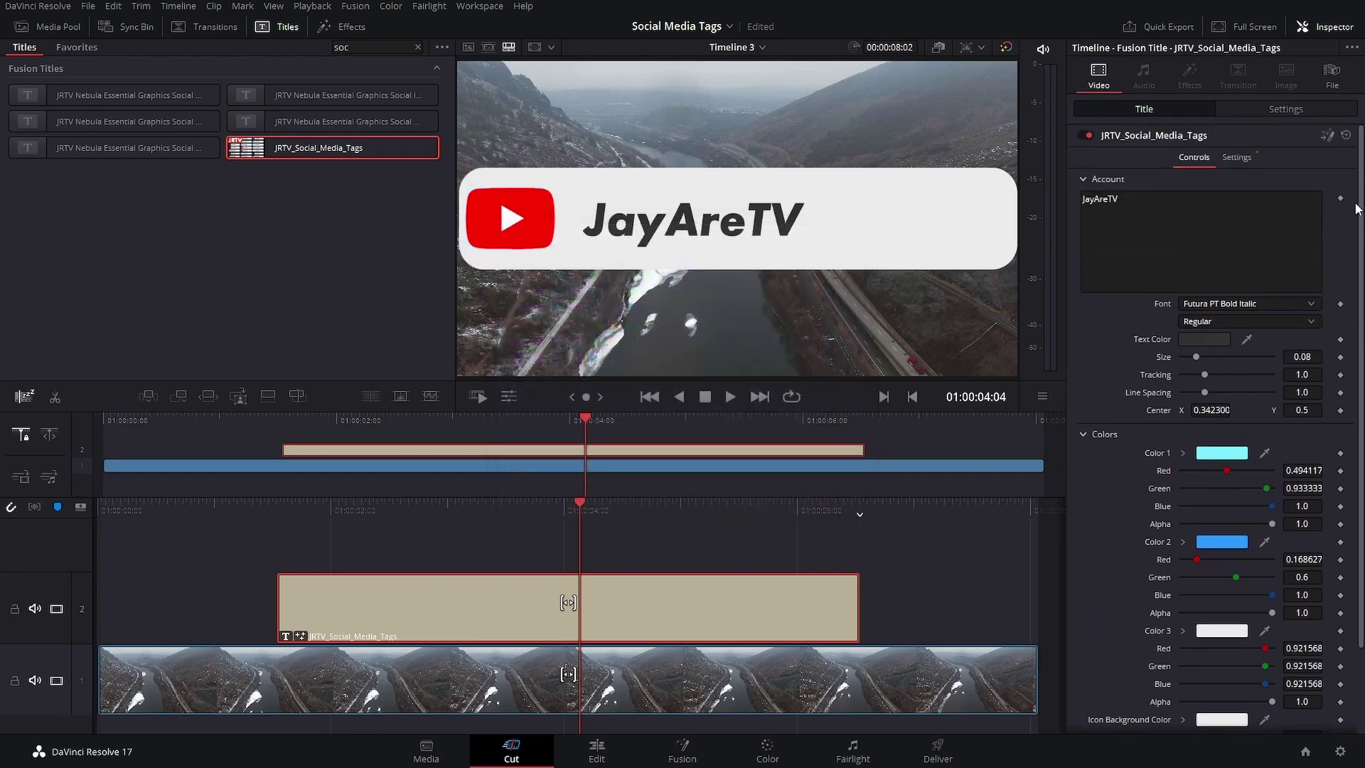
pyautogui.click(1330, 138)
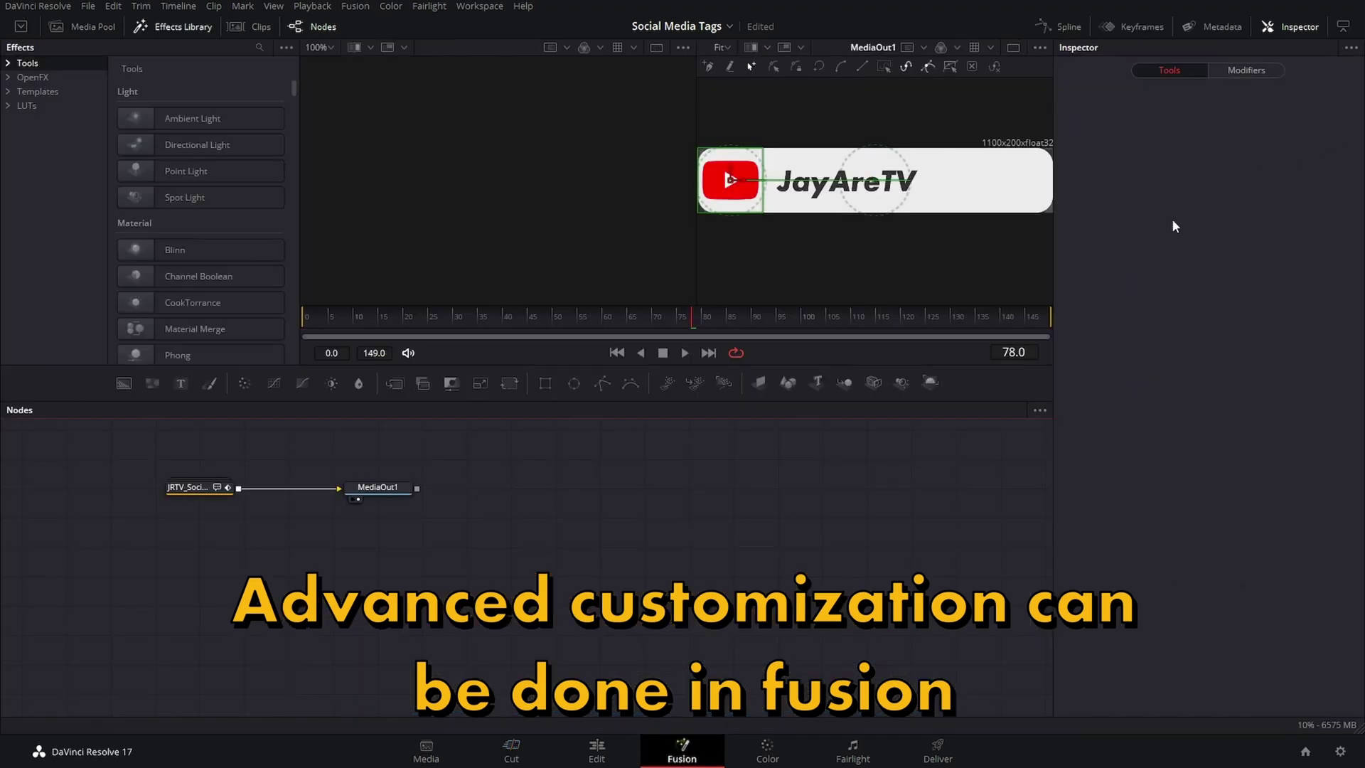
pyautogui.moveTo(204, 489); pyautogui.dragTo(293, 549)
pyautogui.doubleClick(297, 549)
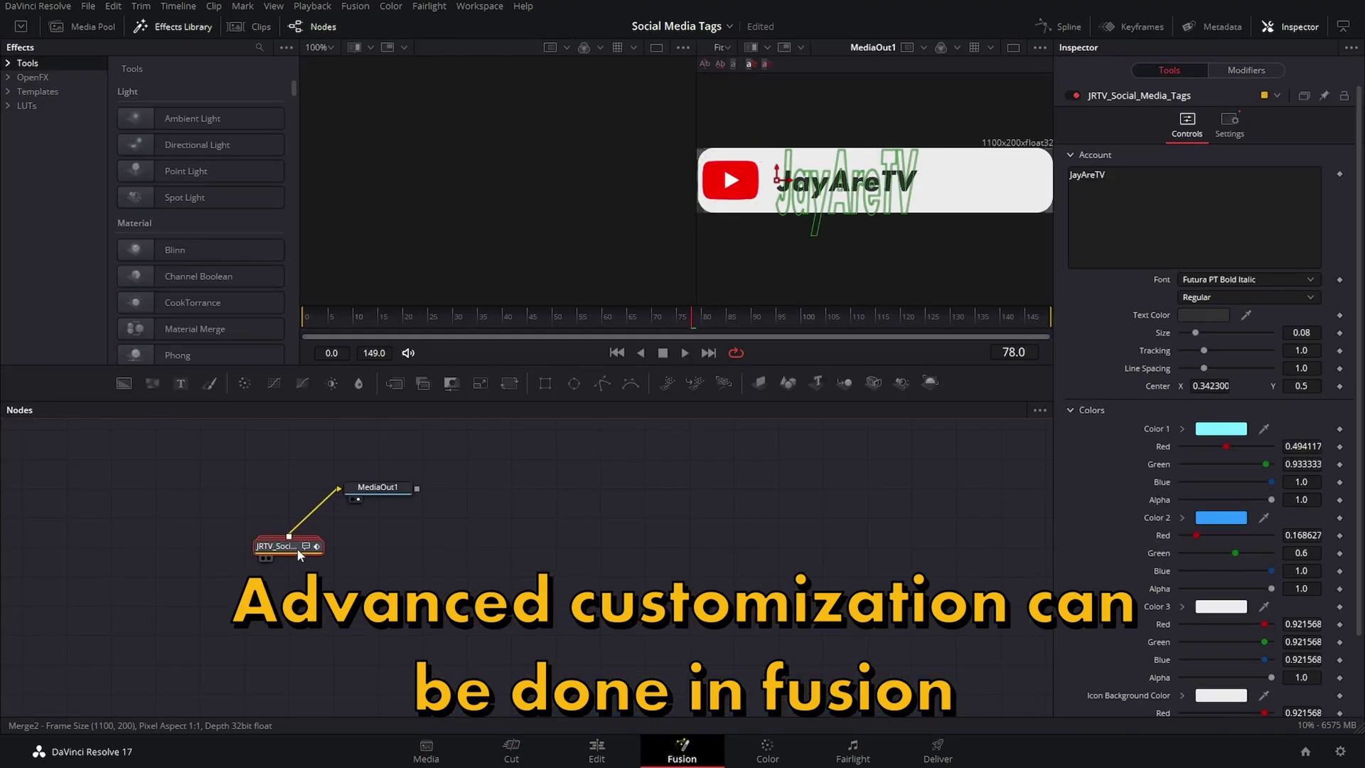
pyautogui.moveTo(509, 504); pyautogui.dragTo(755, 430)
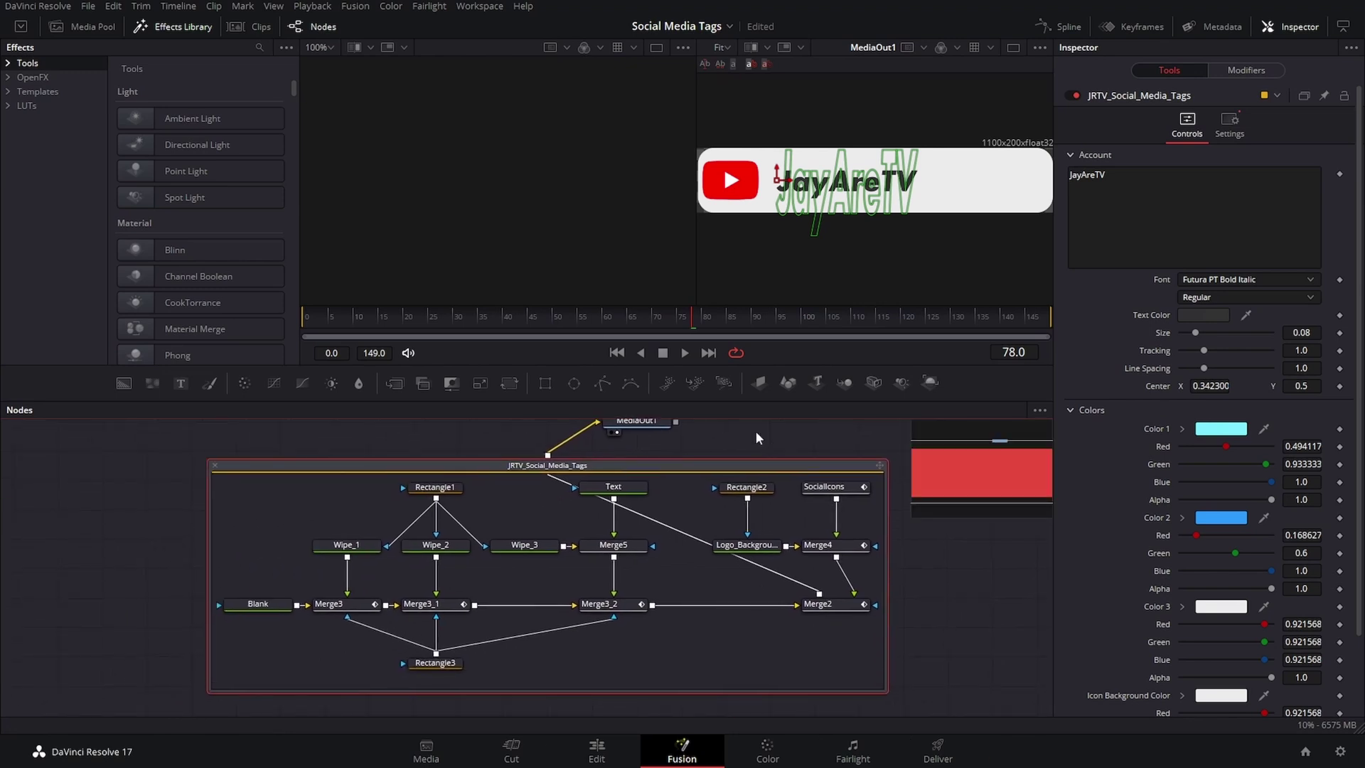
# Step: Go to frame 21 of the tag animation and set Color 2 to the red sampled from the YouTube logo
pyautogui.moveTo(557, 317); pyautogui.dragTo(711, 317)
pyautogui.moveTo(421, 318)
pyautogui.mouseDown()
pyautogui.moveTo(394, 320)
pyautogui.moveTo(411, 320)
pyautogui.mouseUp()
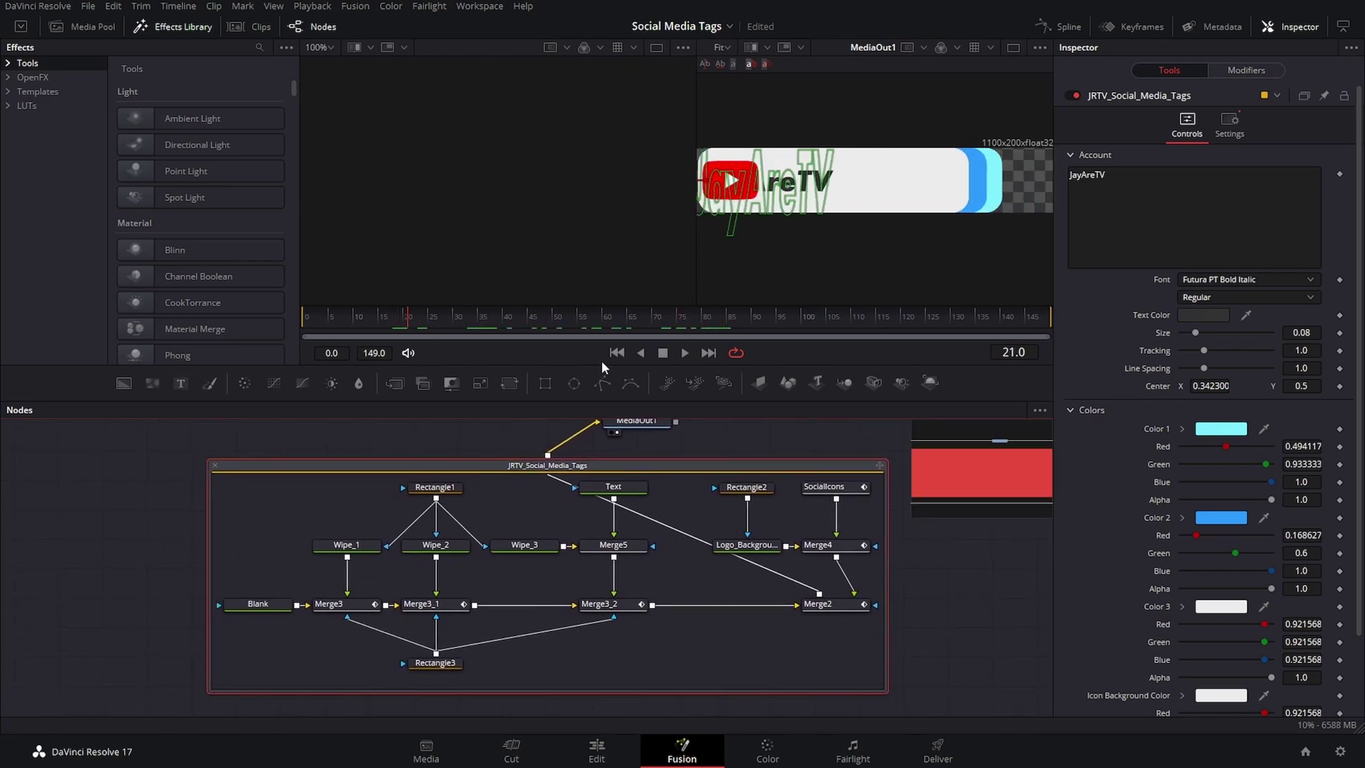
pyautogui.moveTo(1265, 520); pyautogui.dragTo(744, 161)
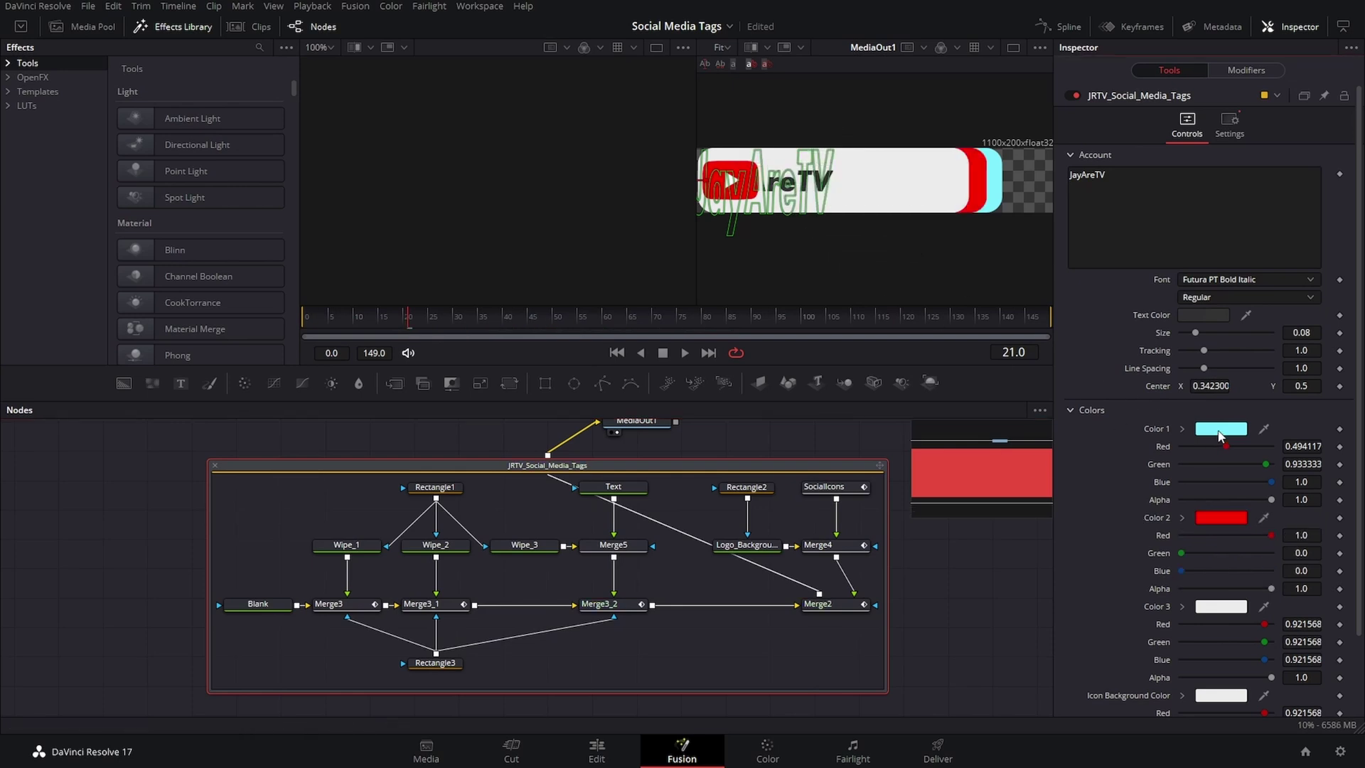
# Step: Set Color 1 to dark grey #3f3f3f
pyautogui.click(1218, 431)
pyautogui.moveTo(782, 358); pyautogui.dragTo(842, 403)
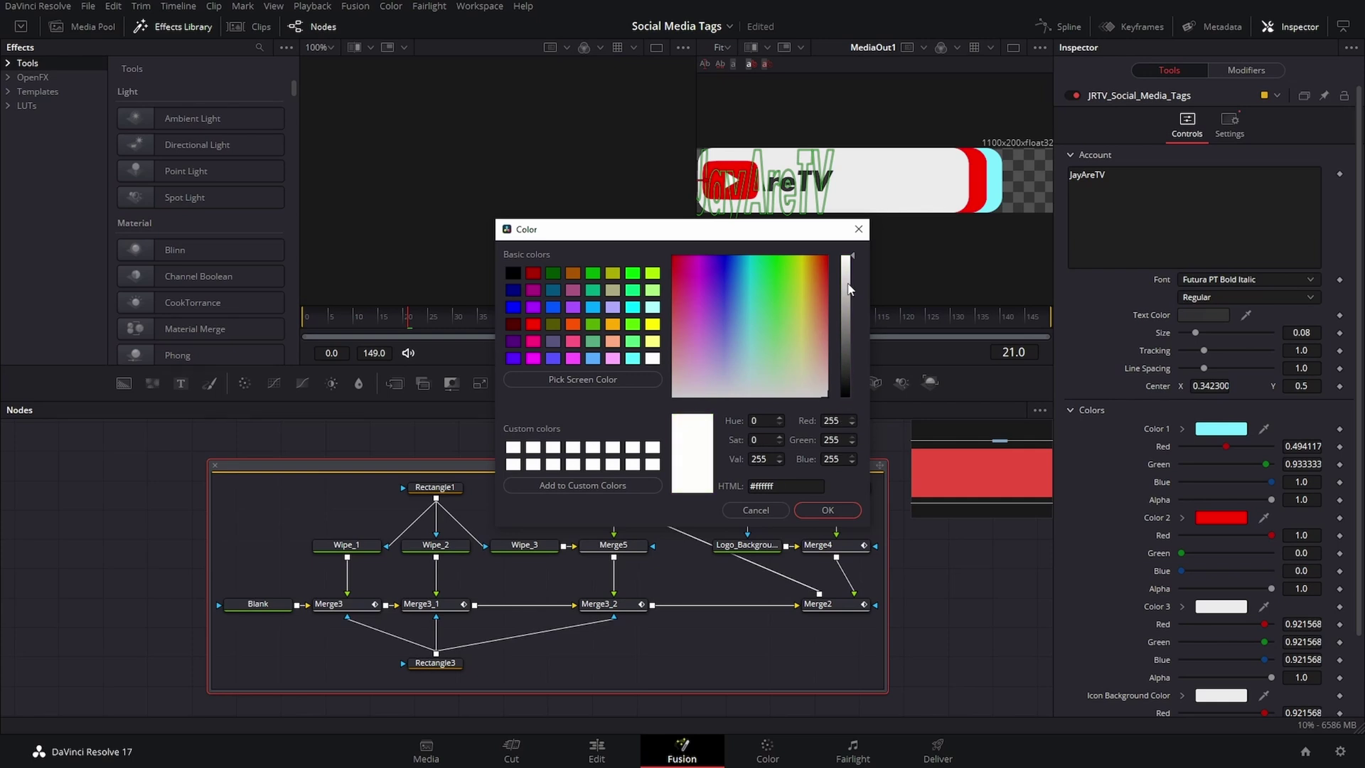
pyautogui.moveTo(851, 288); pyautogui.dragTo(856, 367)
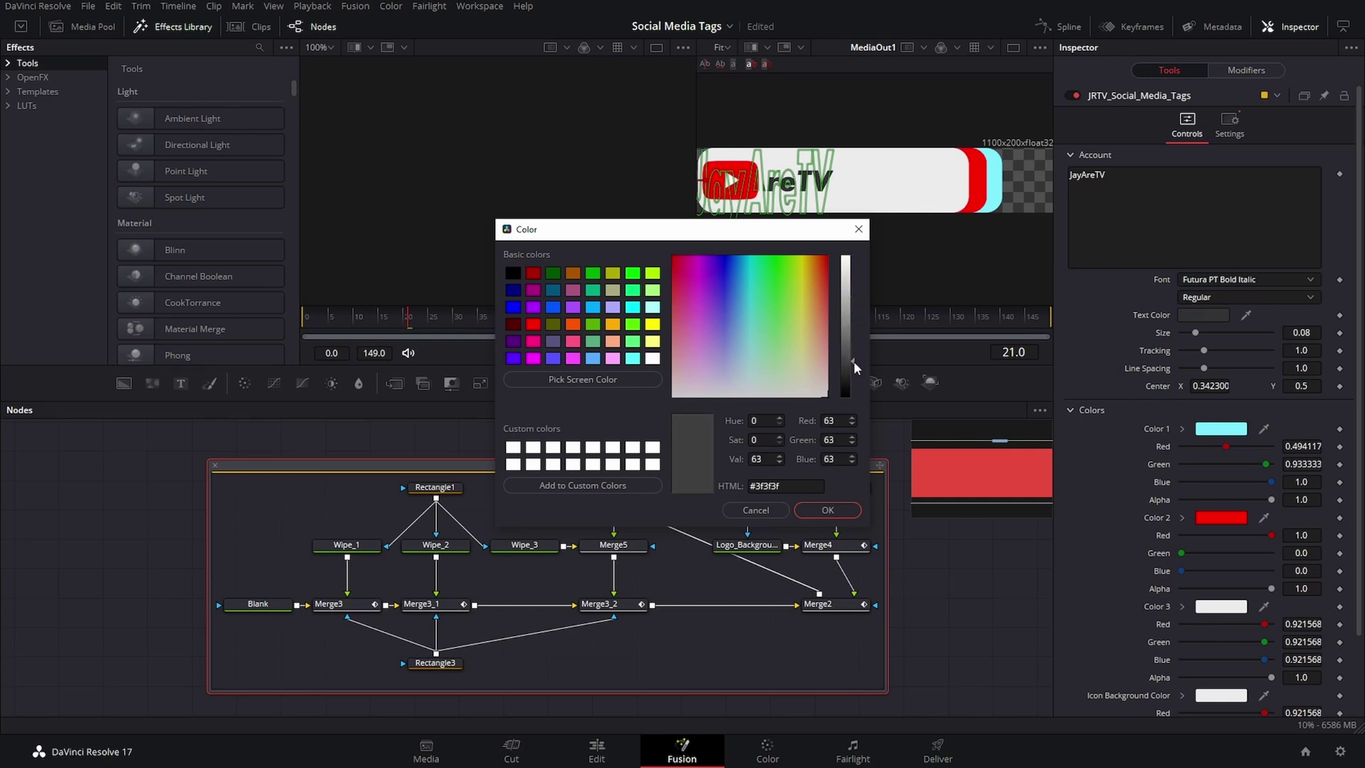
pyautogui.click(839, 509)
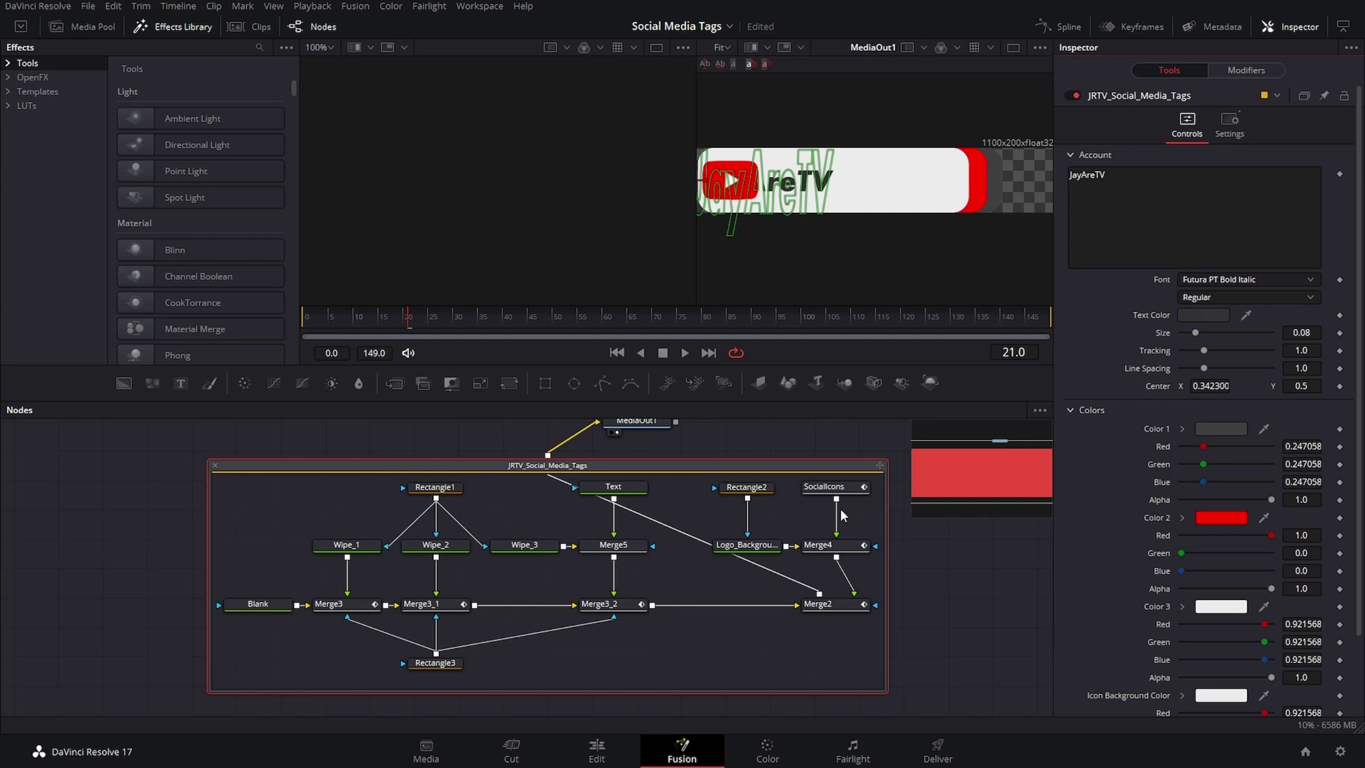
# Step: On the Edit page, set the title's zoom to 0.220 and position to X -722, Y -1352, and return the playhead to the timeline start
pyautogui.click(597, 750)
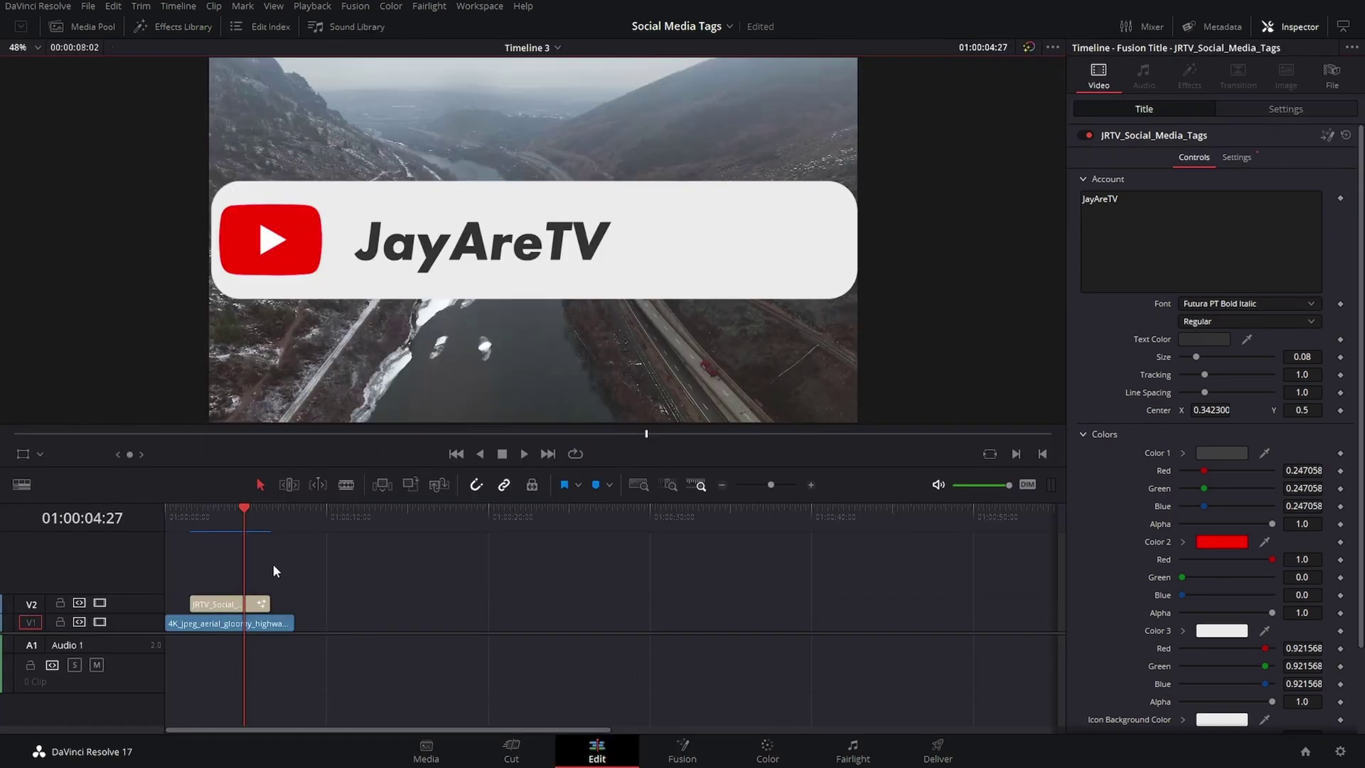
pyautogui.click(1285, 113)
pyautogui.moveTo(1204, 156); pyautogui.dragTo(1151, 174)
pyautogui.moveTo(1281, 174)
pyautogui.mouseDown()
pyautogui.moveTo(1234, 174)
pyautogui.moveTo(1266, 174)
pyautogui.mouseUp()
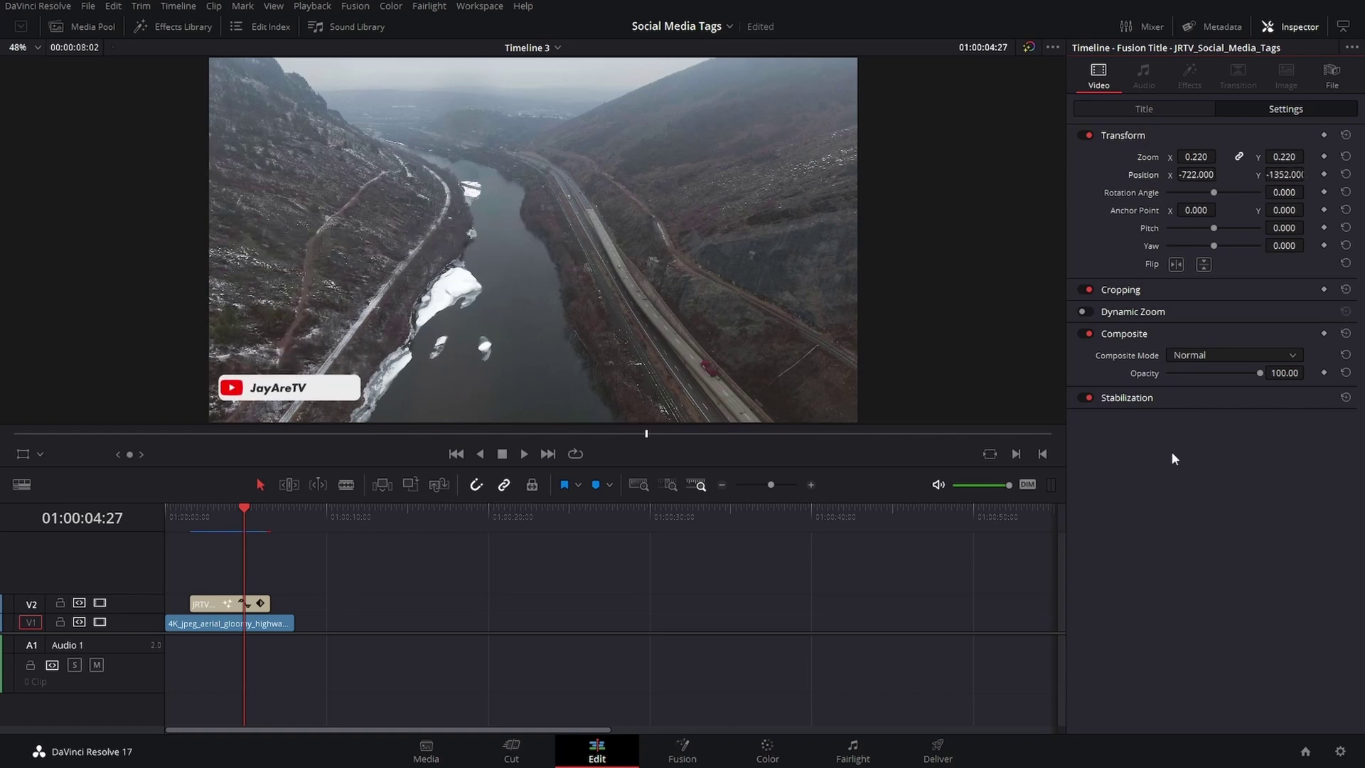
pyautogui.moveTo(199, 514); pyautogui.dragTo(173, 523)
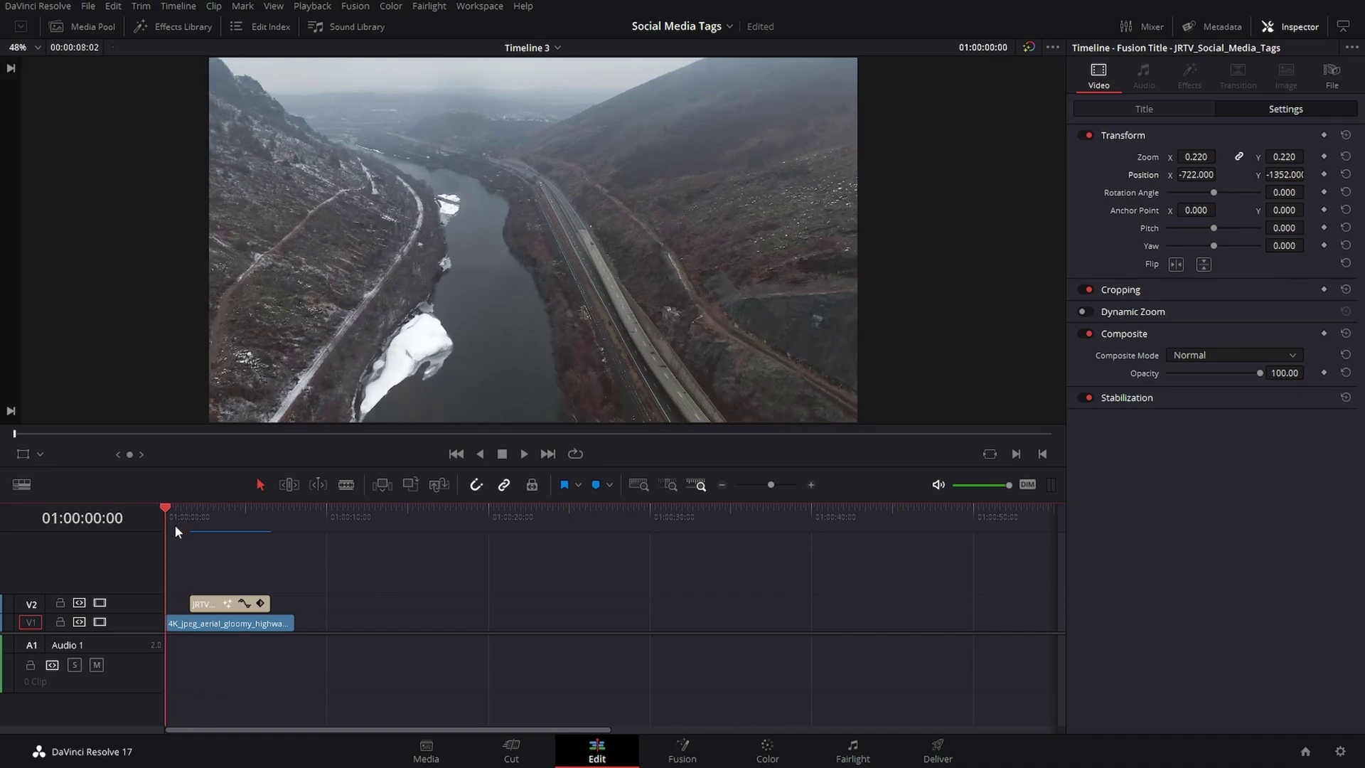